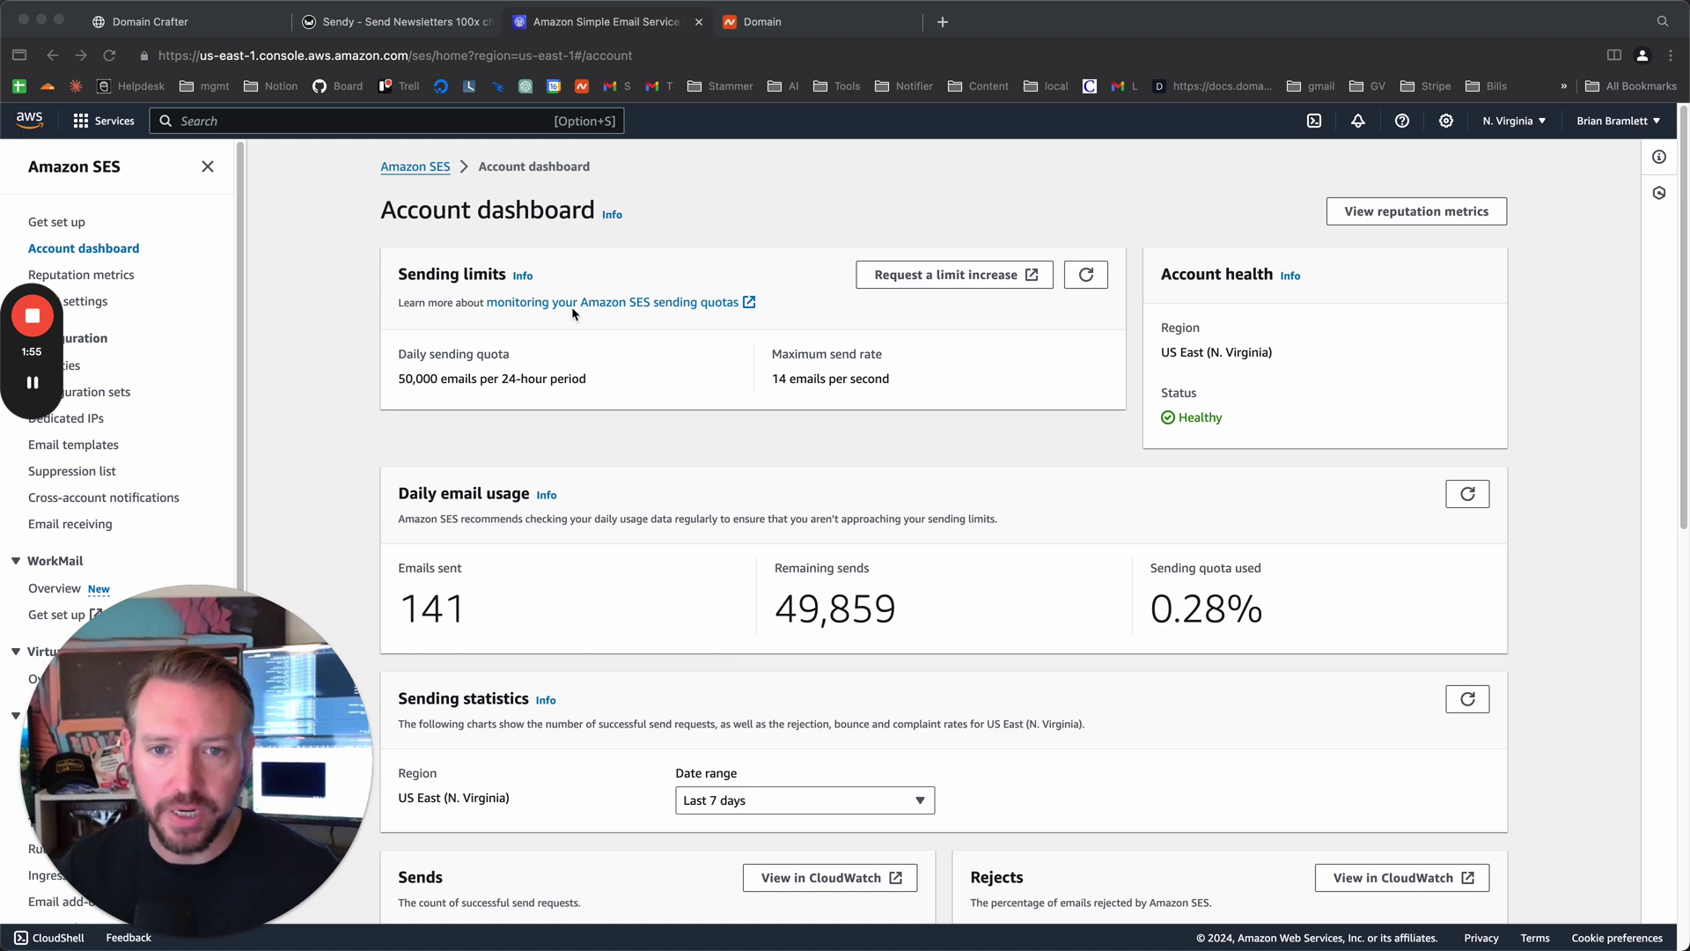
- Show the local Domain Crafter app at 127.0.0.1:7000, then move on to the Sendy site
click(287, 403)
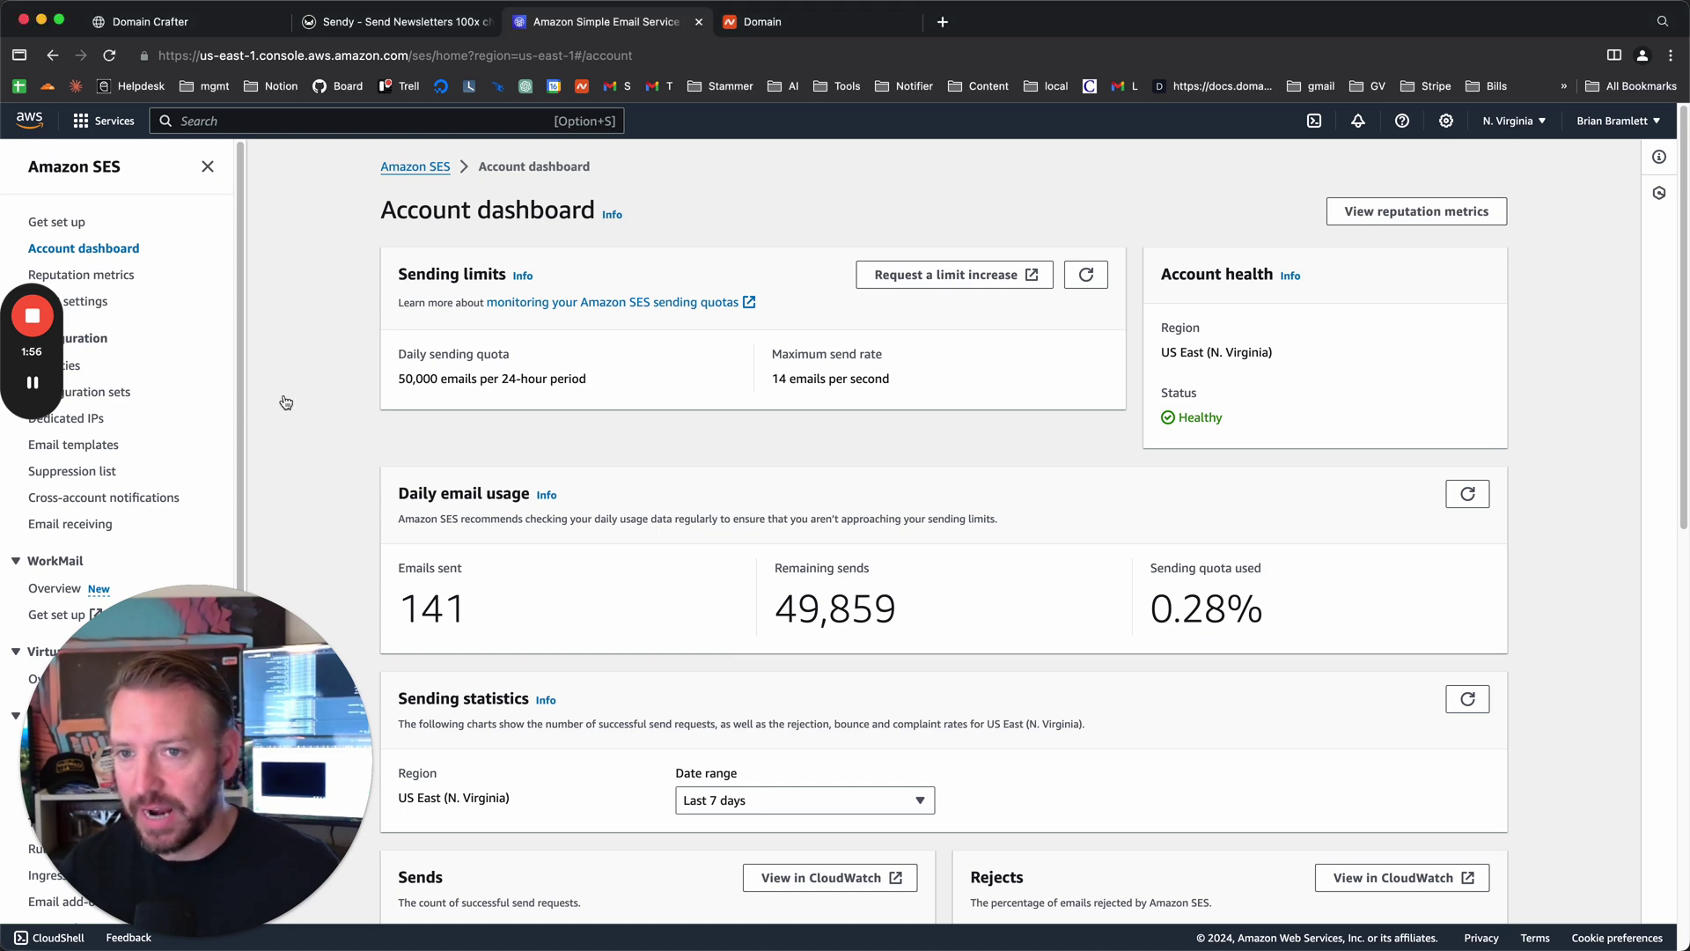
click(224, 656)
drag(225, 656, 1447, 597)
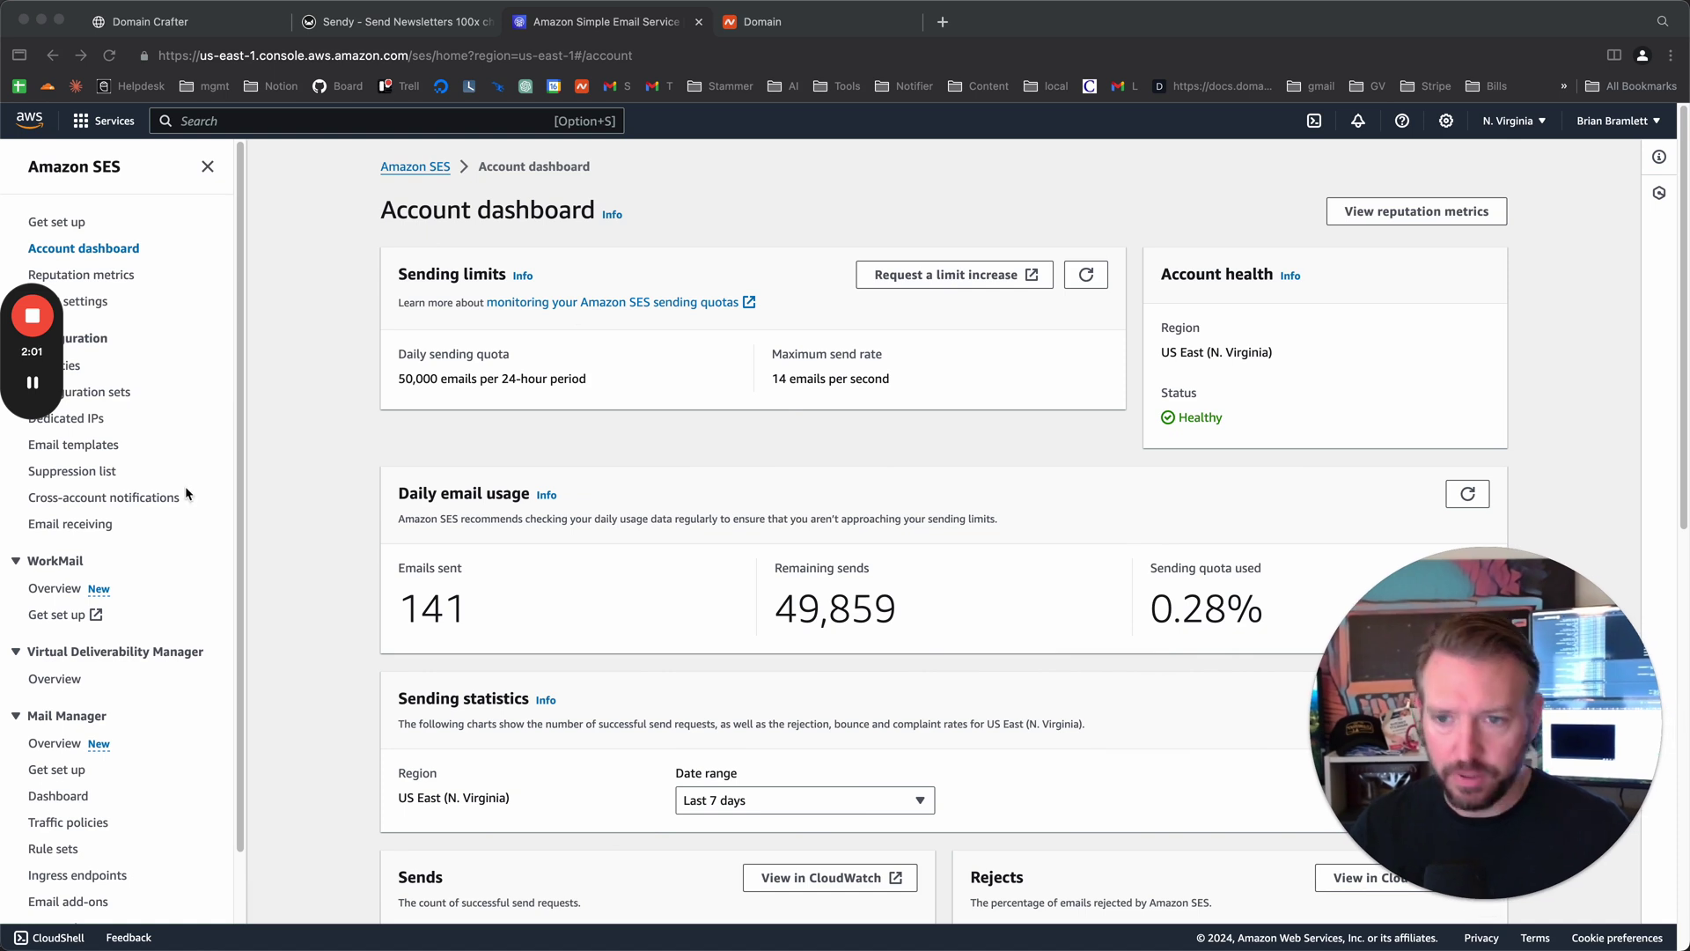
mouse_move(40, 372)
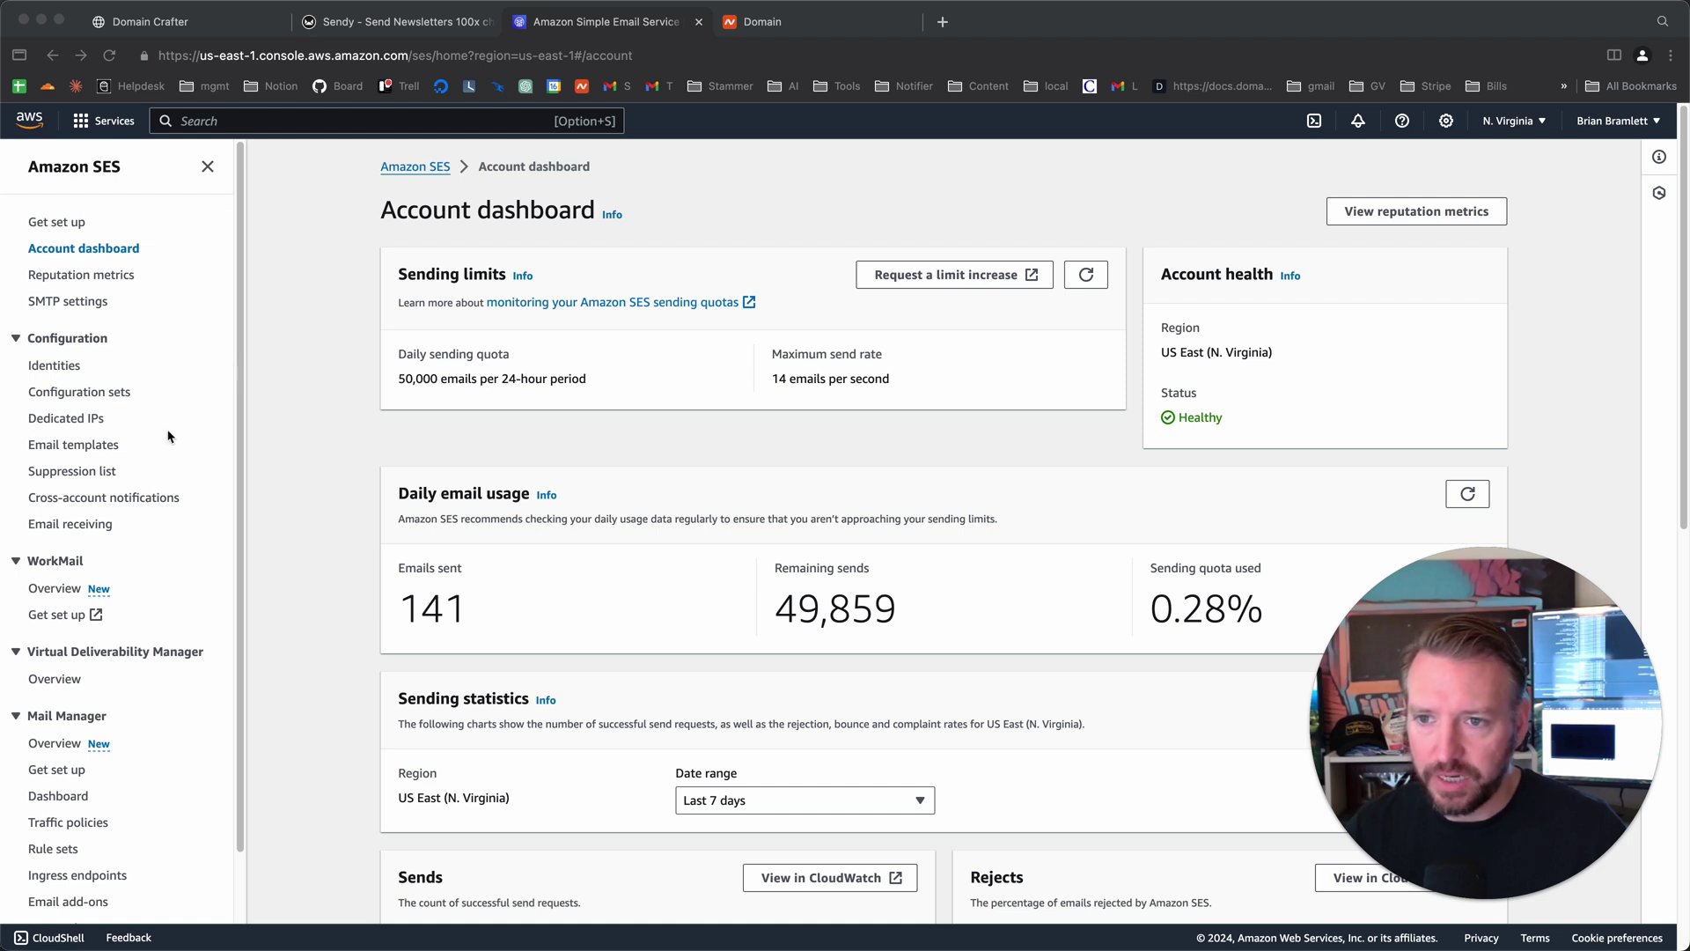
scroll(133, 465, down, 2)
scroll(133, 463, up, 2)
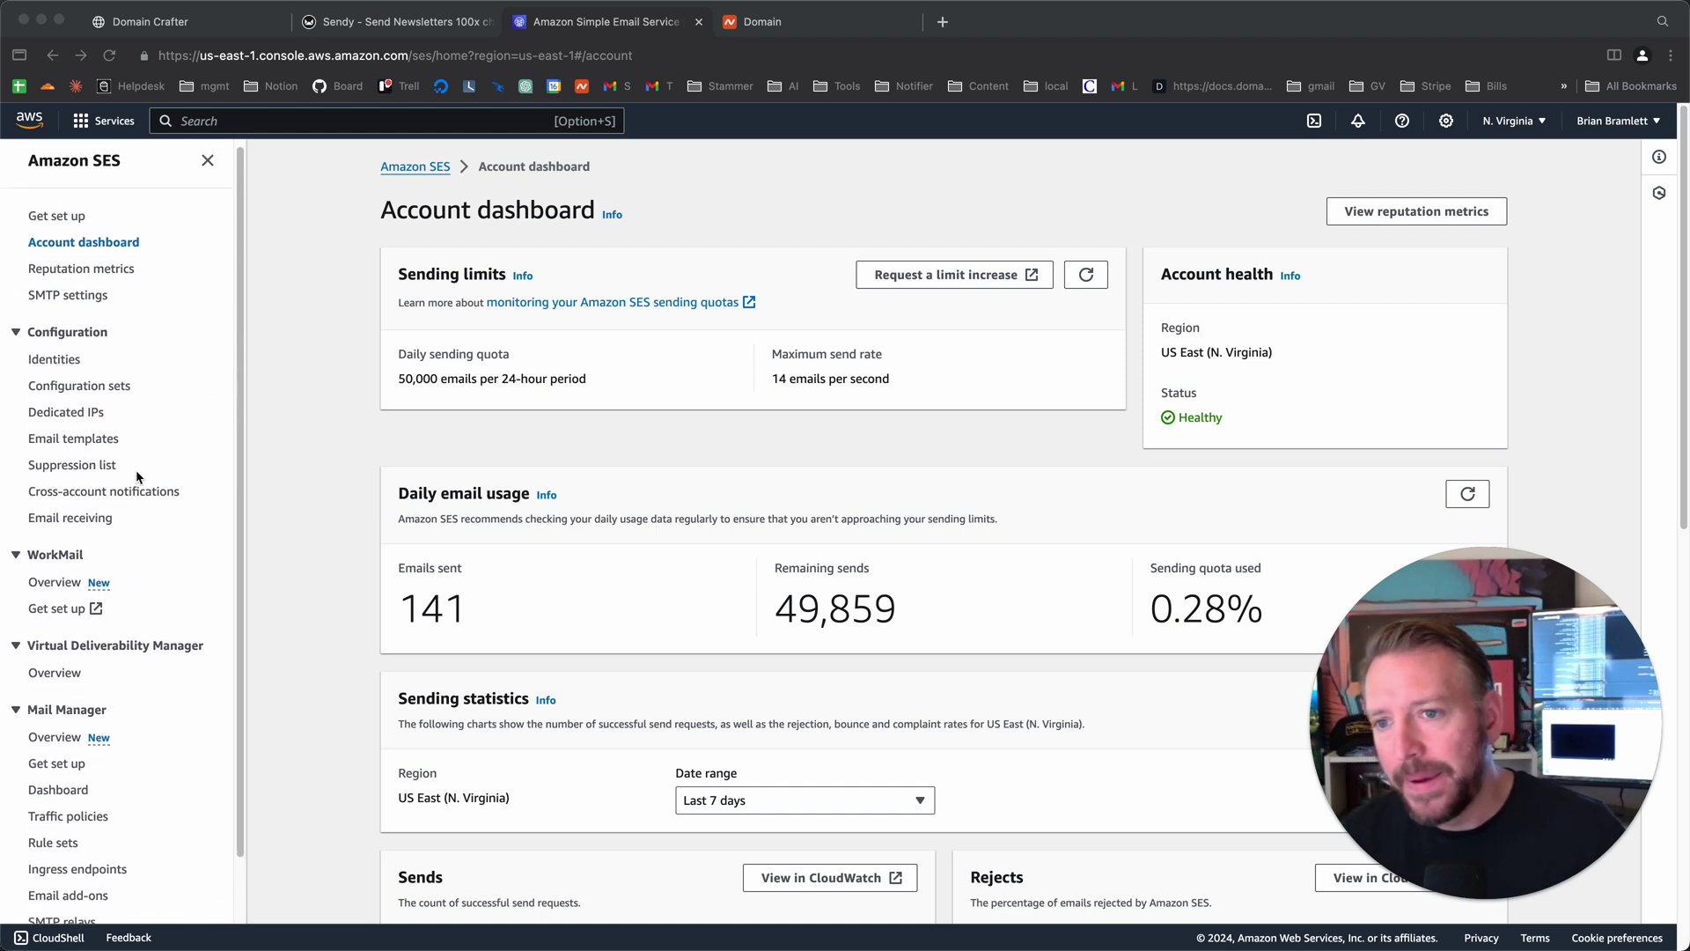
click(194, 325)
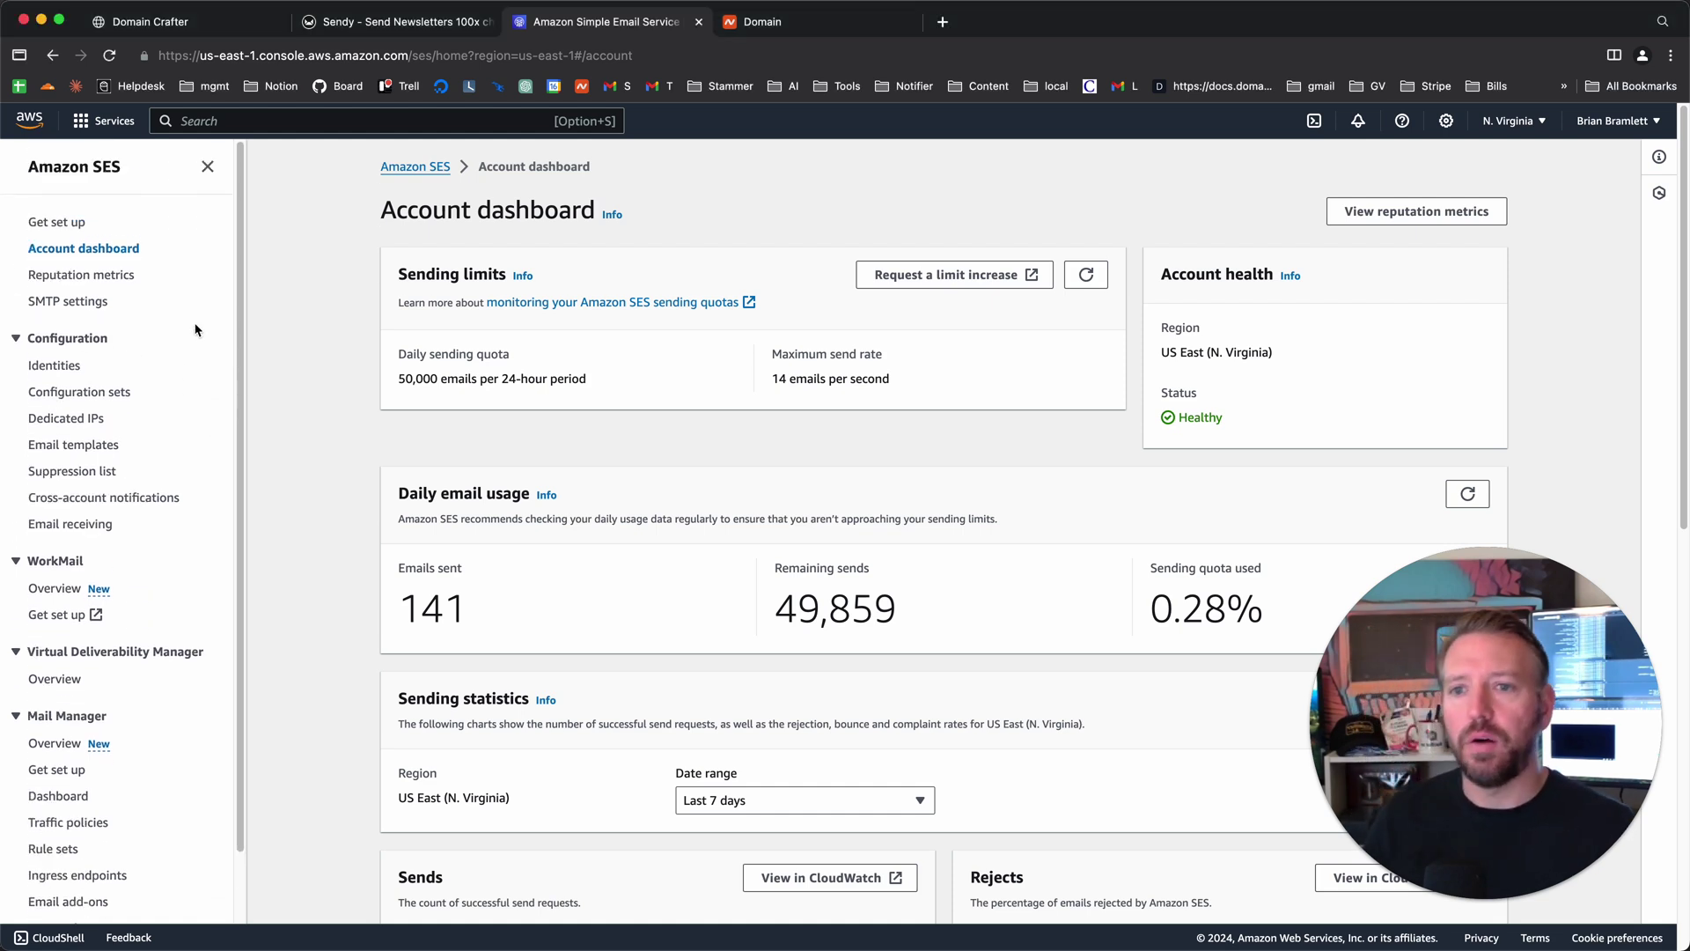
click(220, 21)
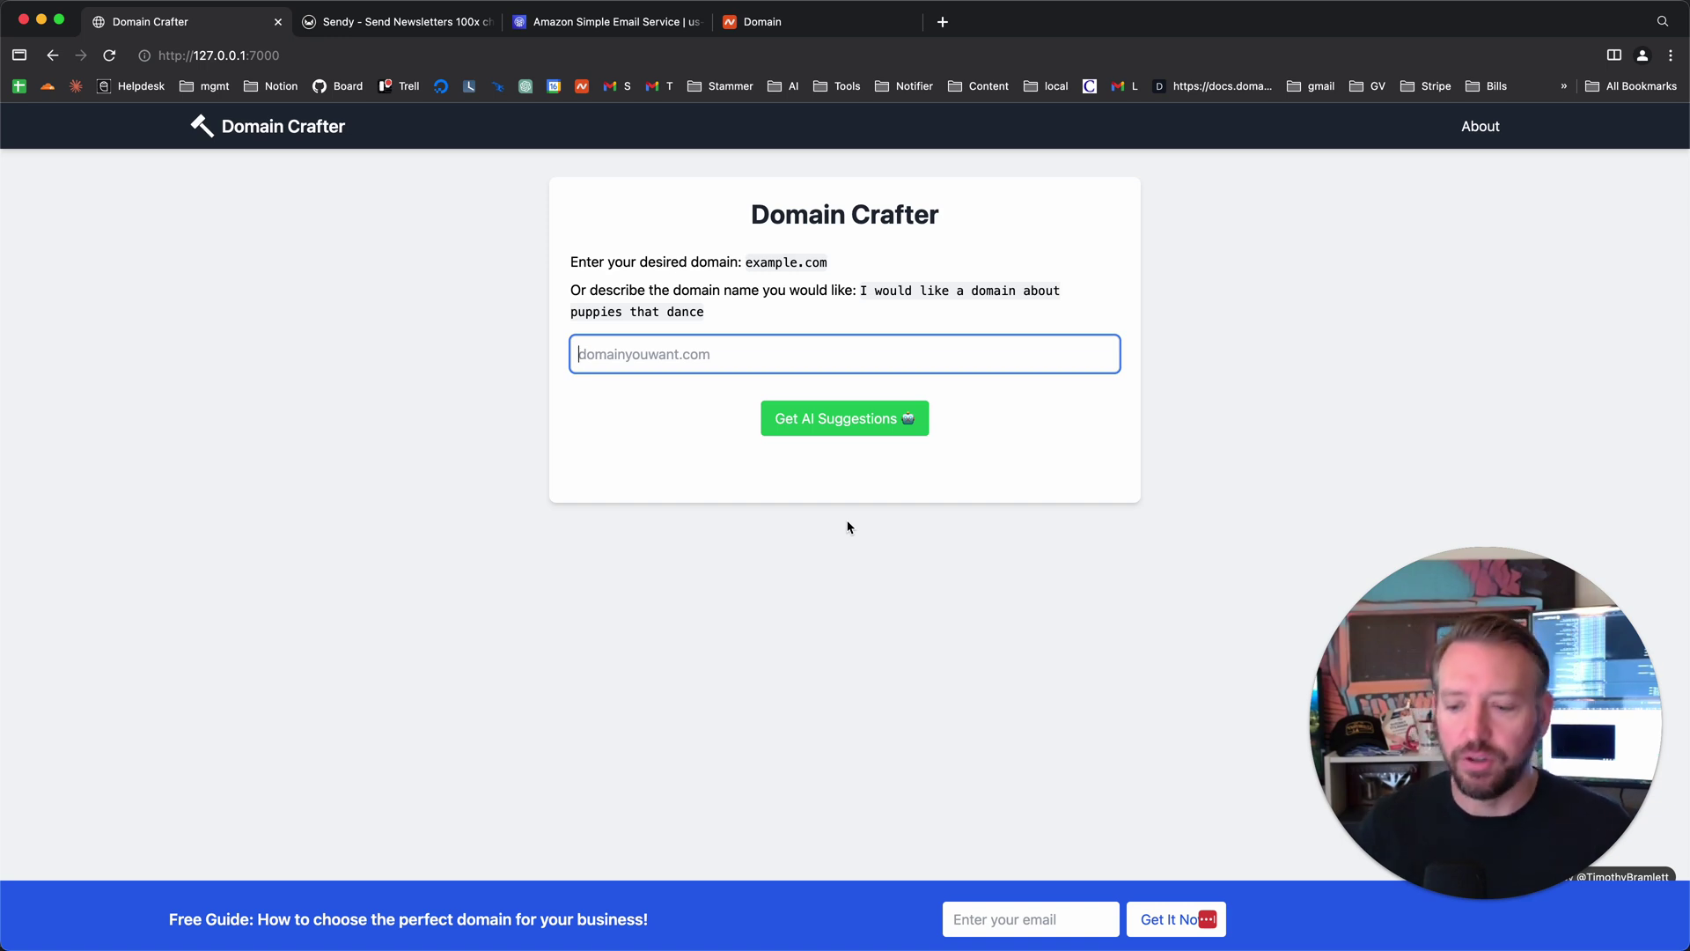
key(ctrl+Tab)
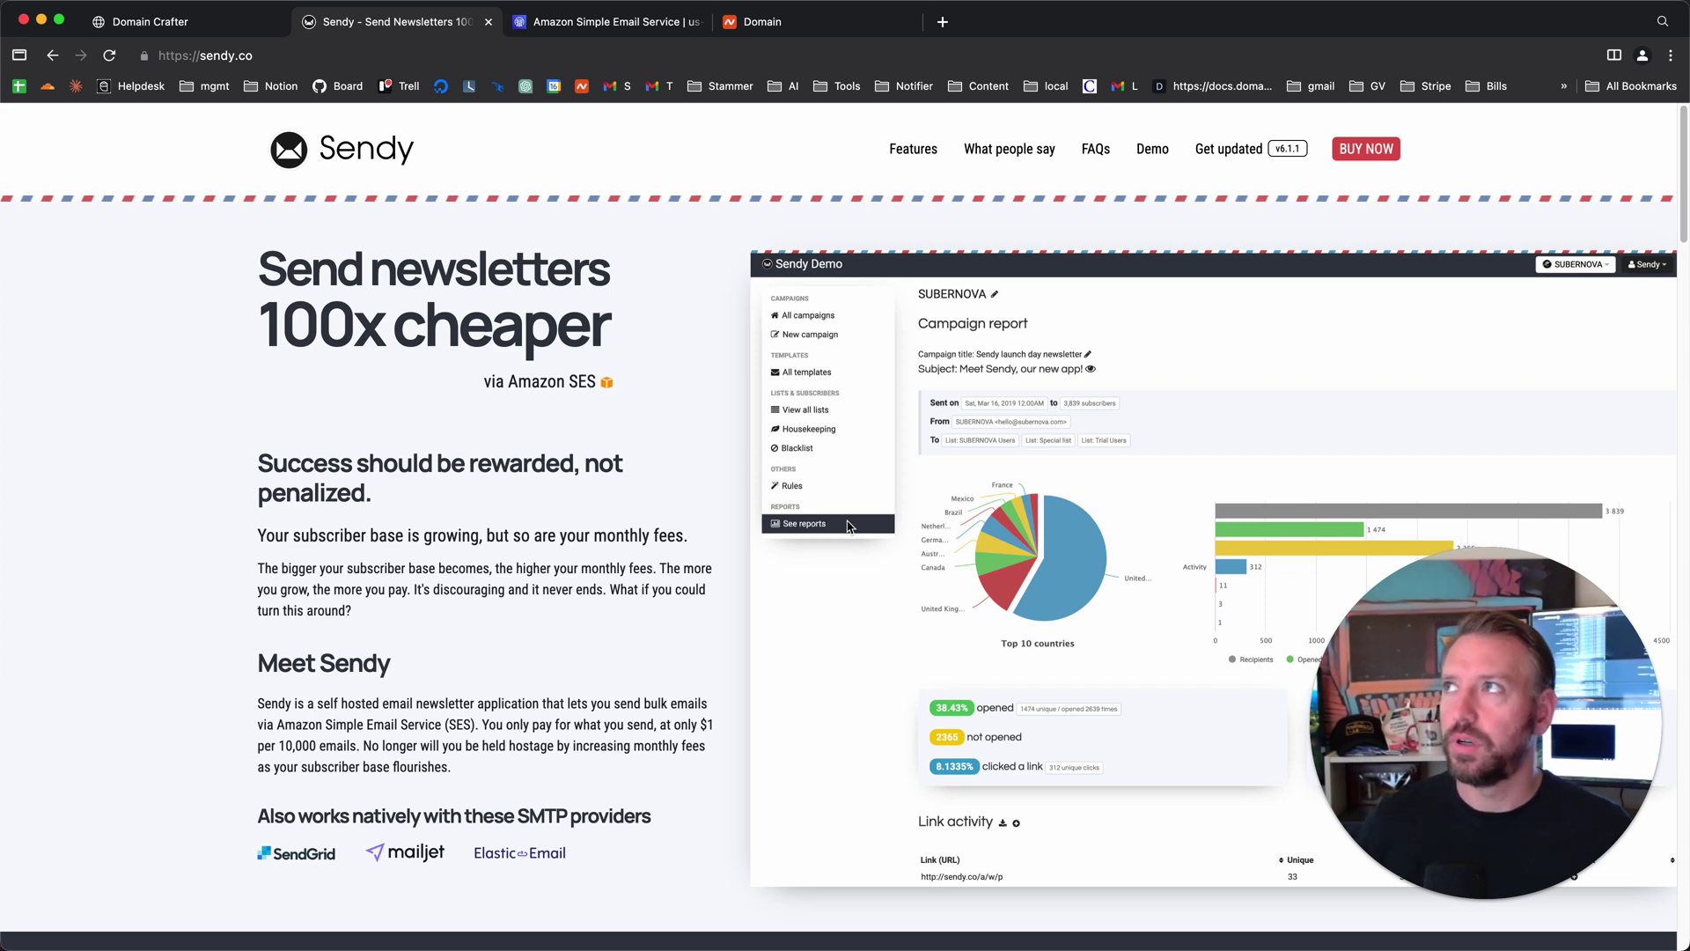
- Leave the Sendy homepage for the Amazon SES account dashboard
key(ctrl+Tab)
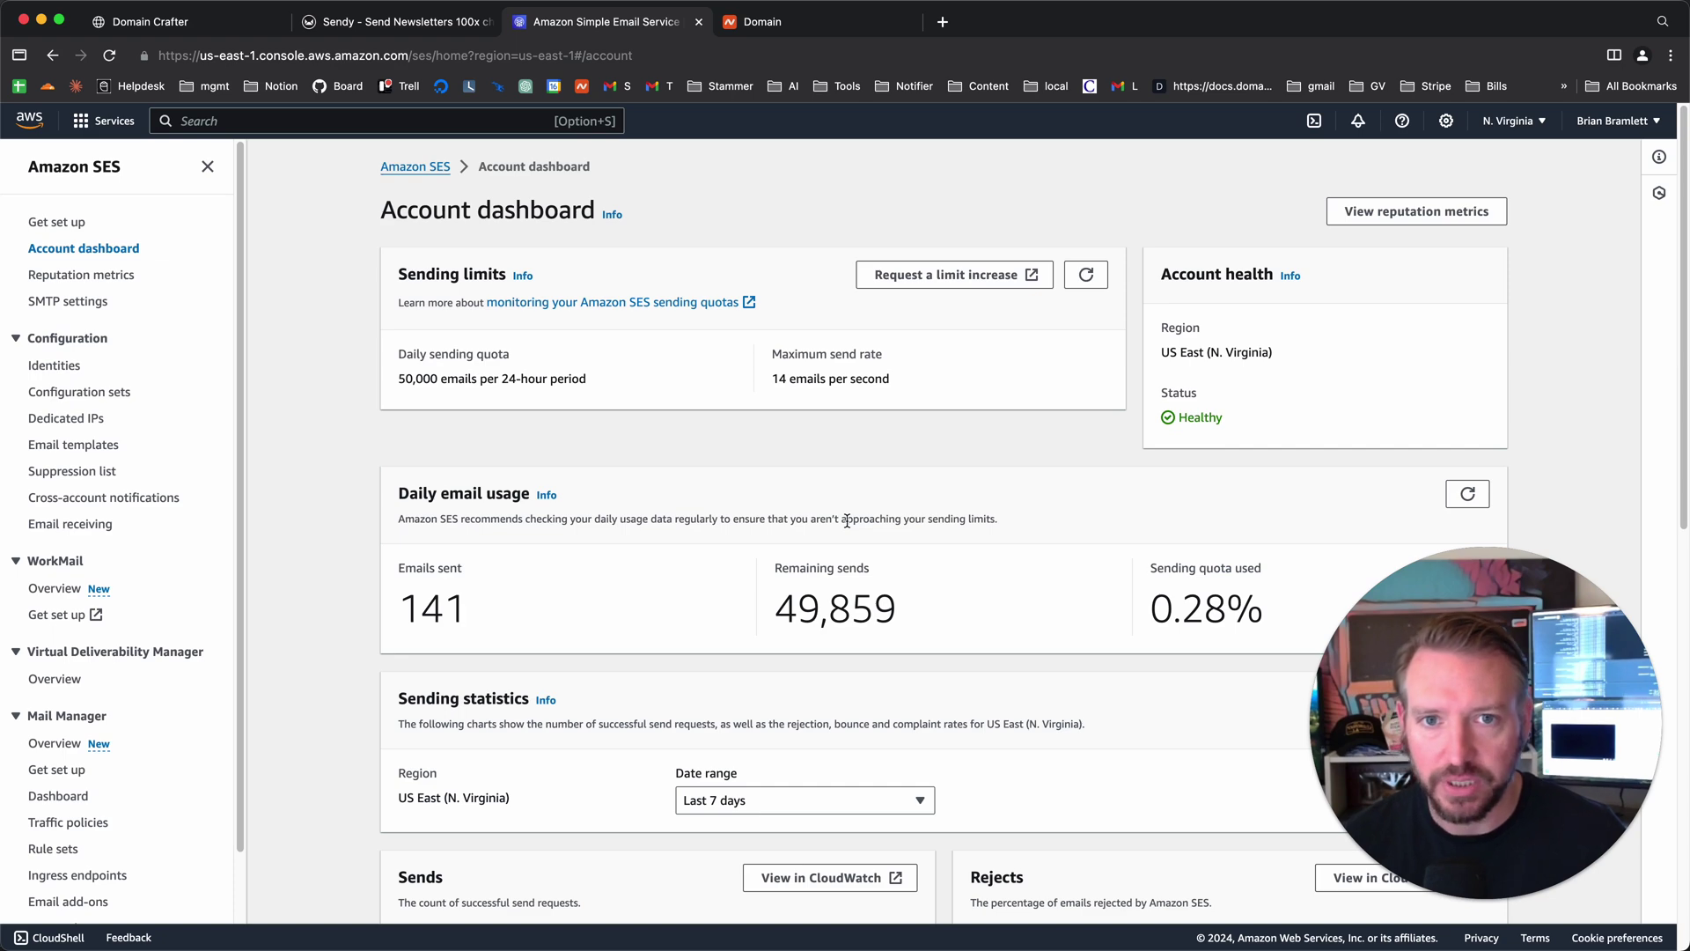
- Start creating a new SES identity of type Domain from the Identities list
click(81, 368)
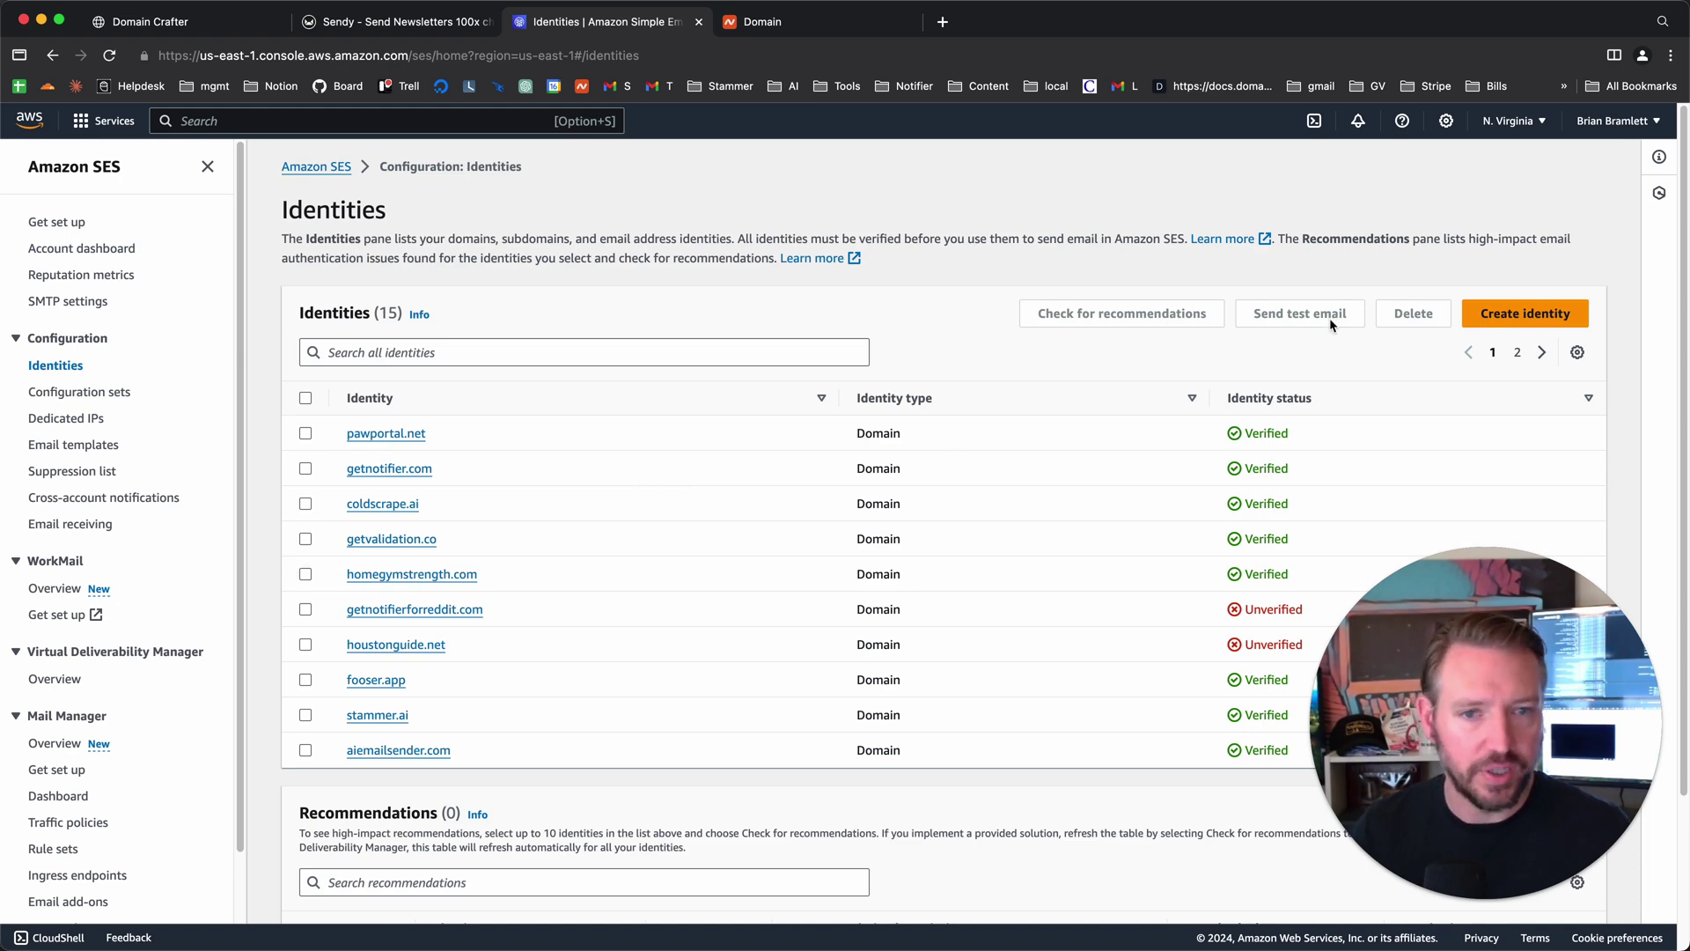
click(1547, 325)
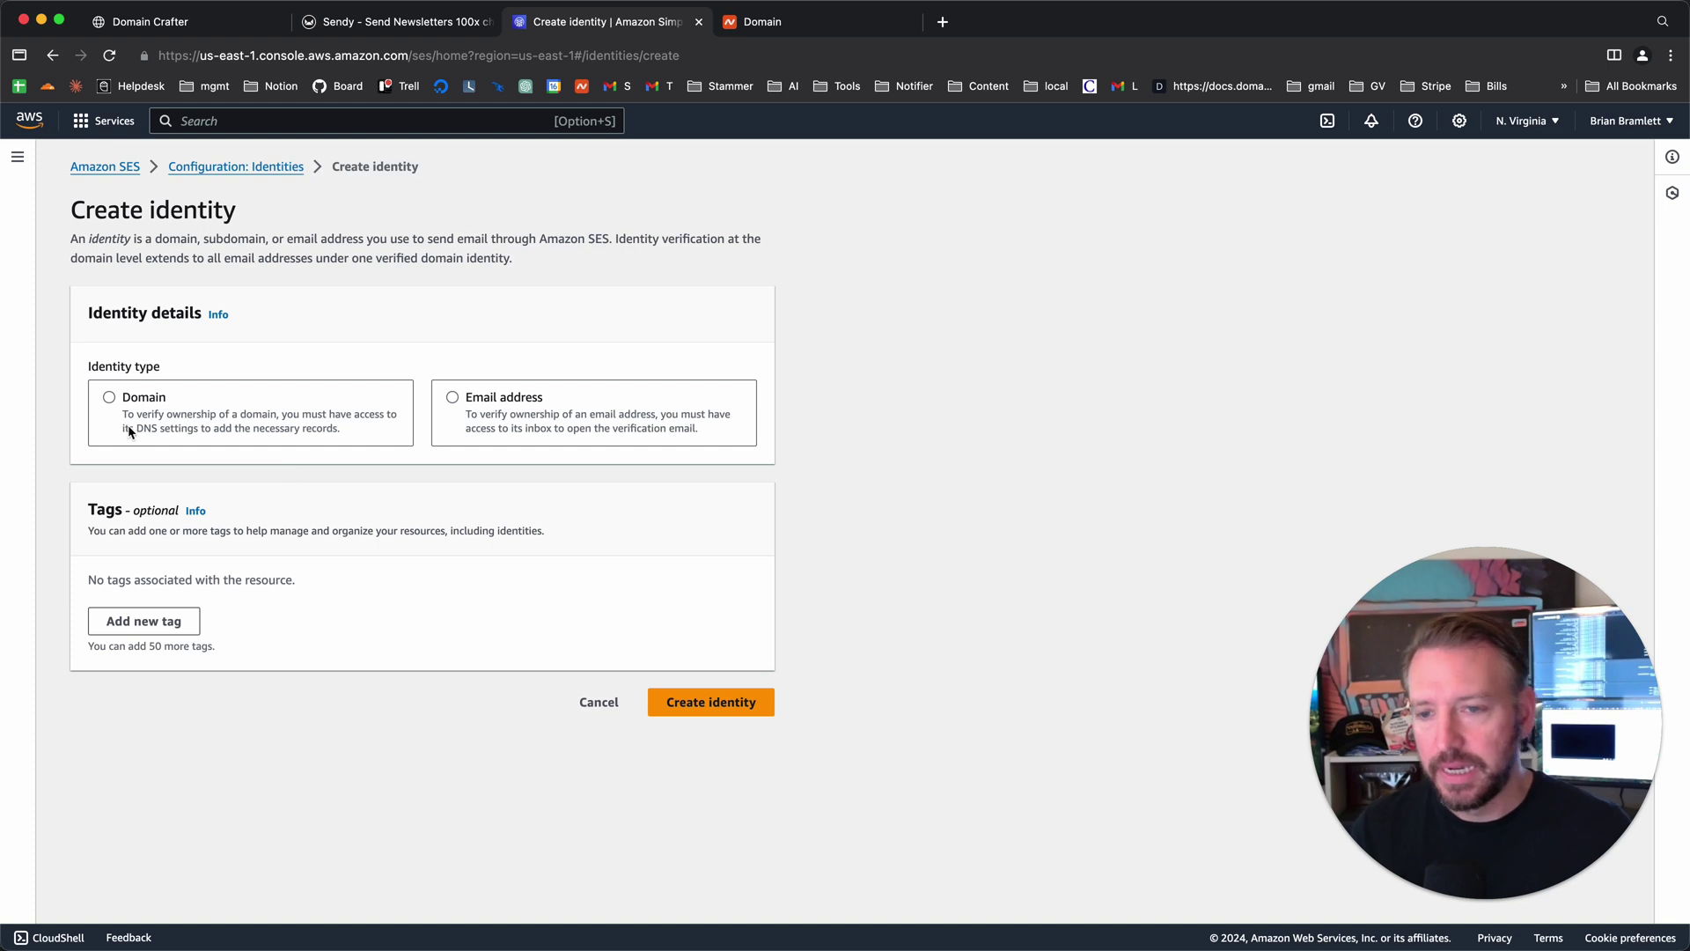
click(110, 398)
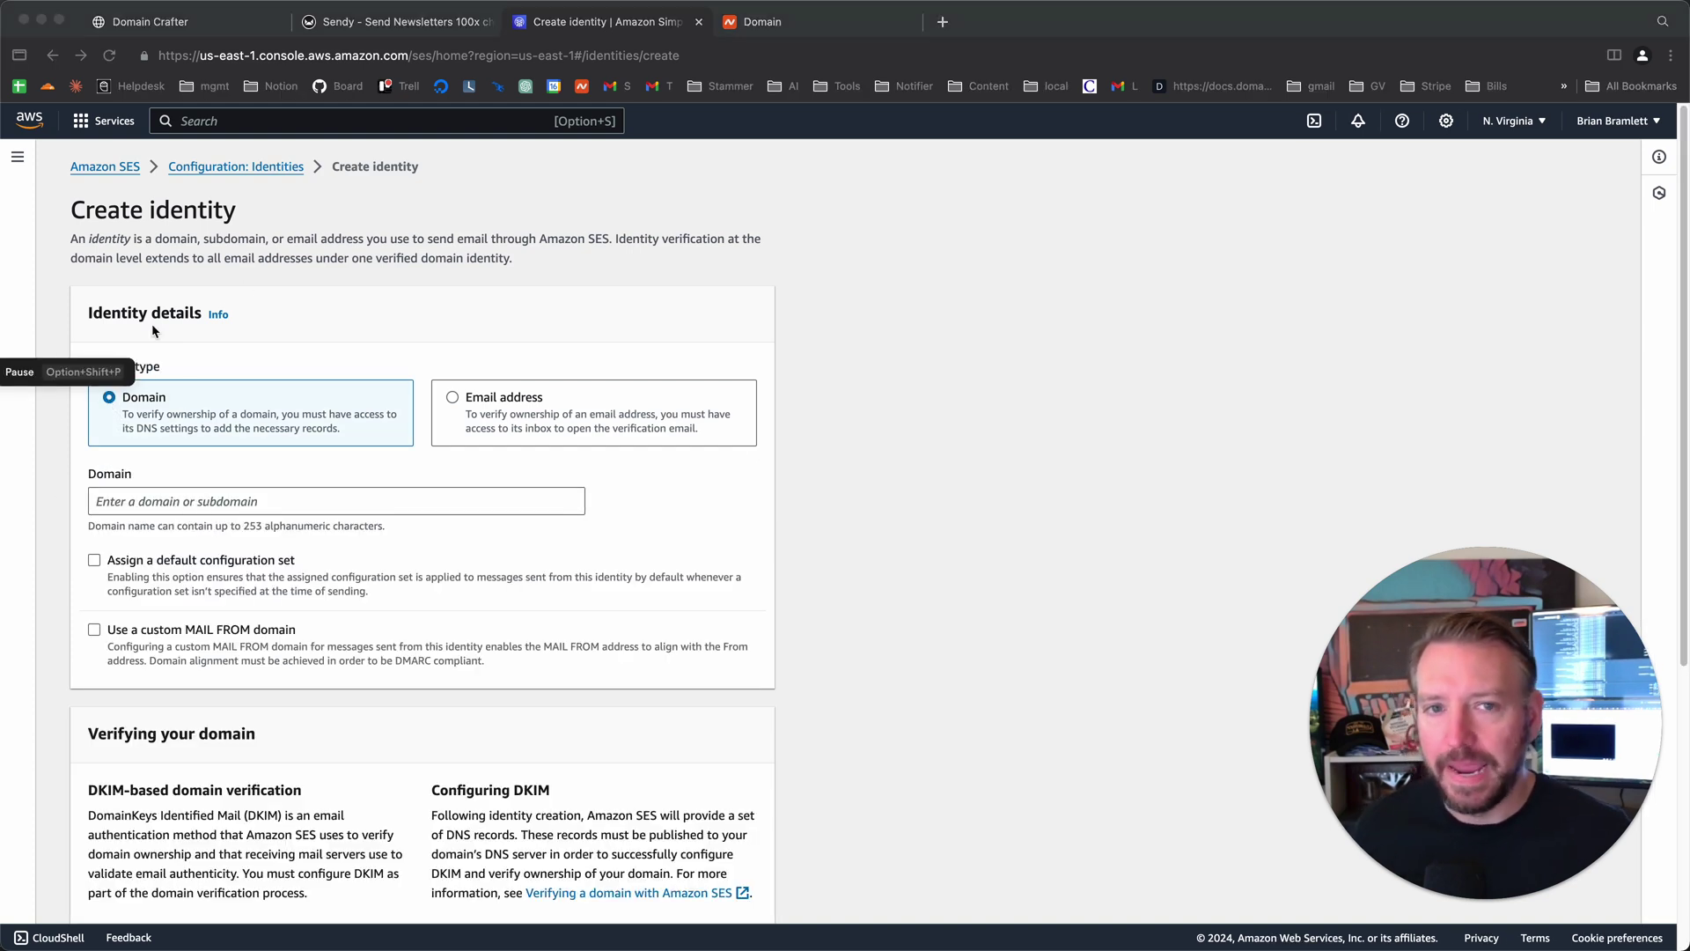
- Copy domaincrafter.ai from its site's address bar into the identity's Domain field
click(941, 27)
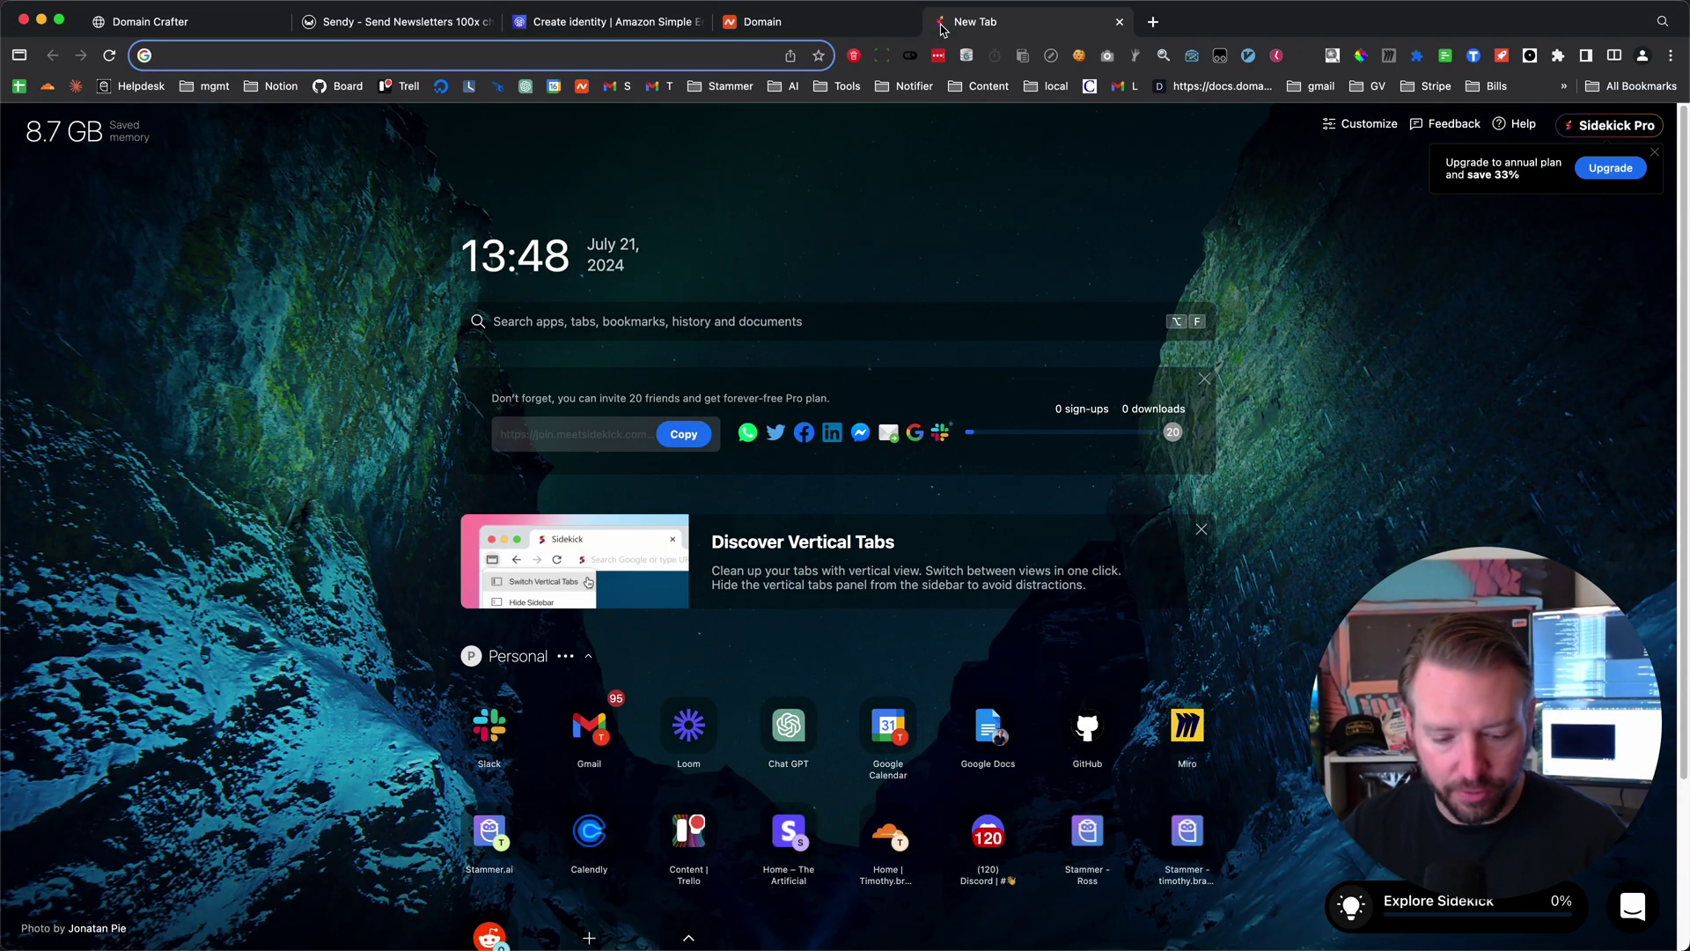
text(domaincrafter.ai)
key(Return)
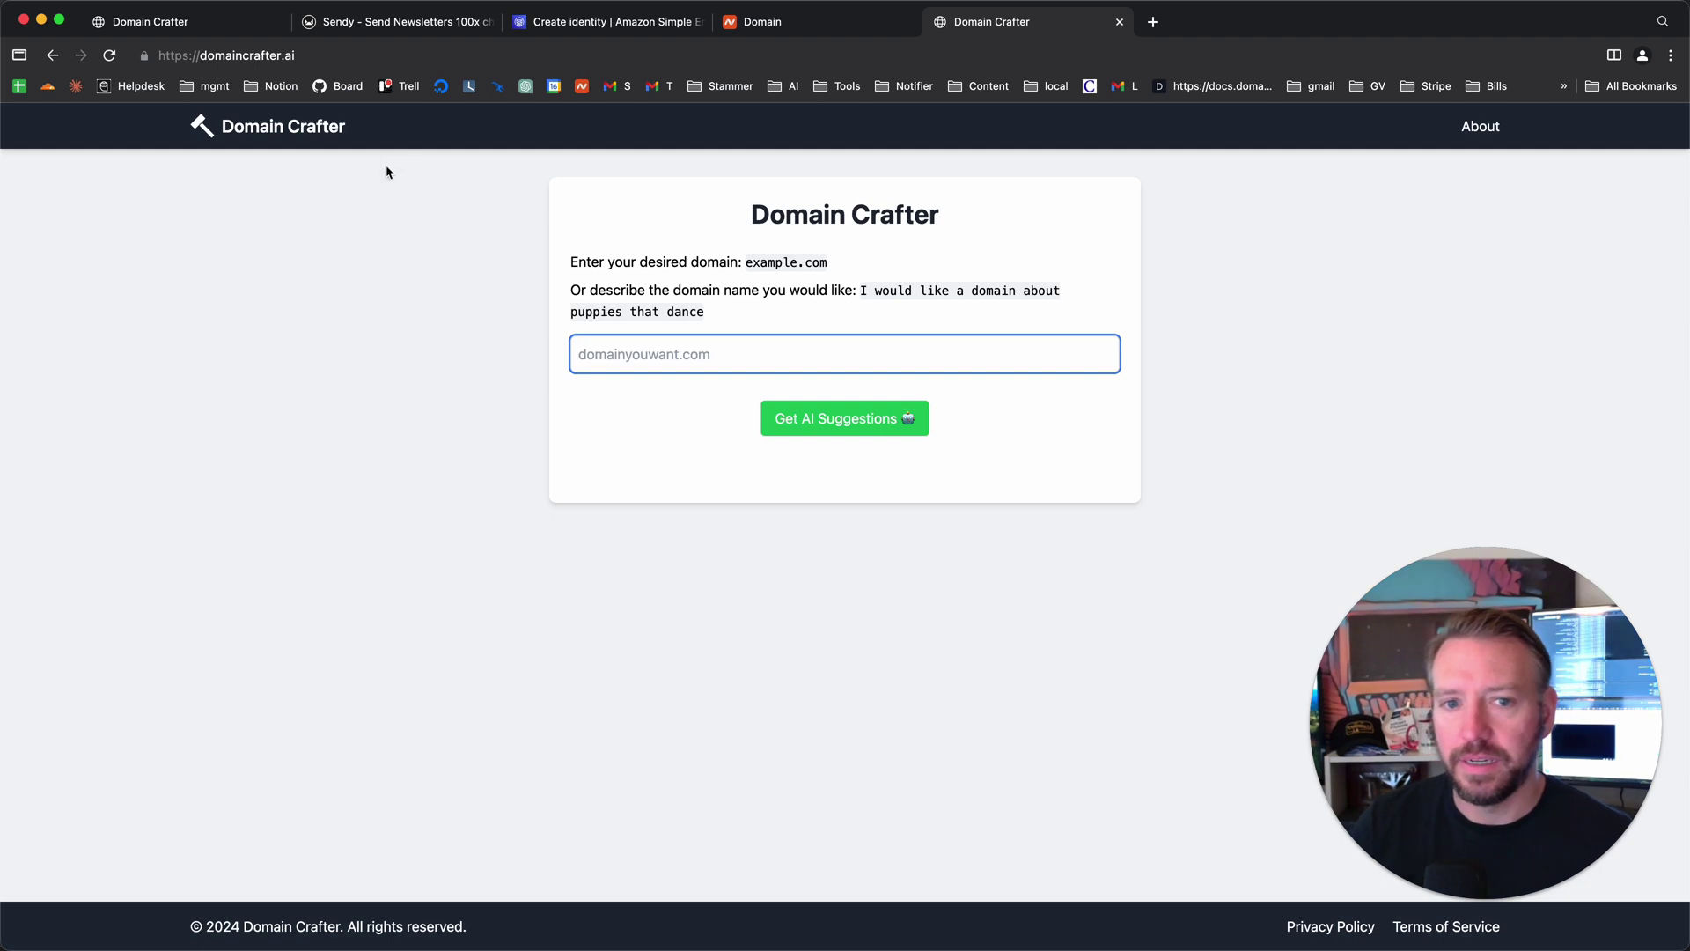
drag(301, 54, 202, 55)
key(super+c)
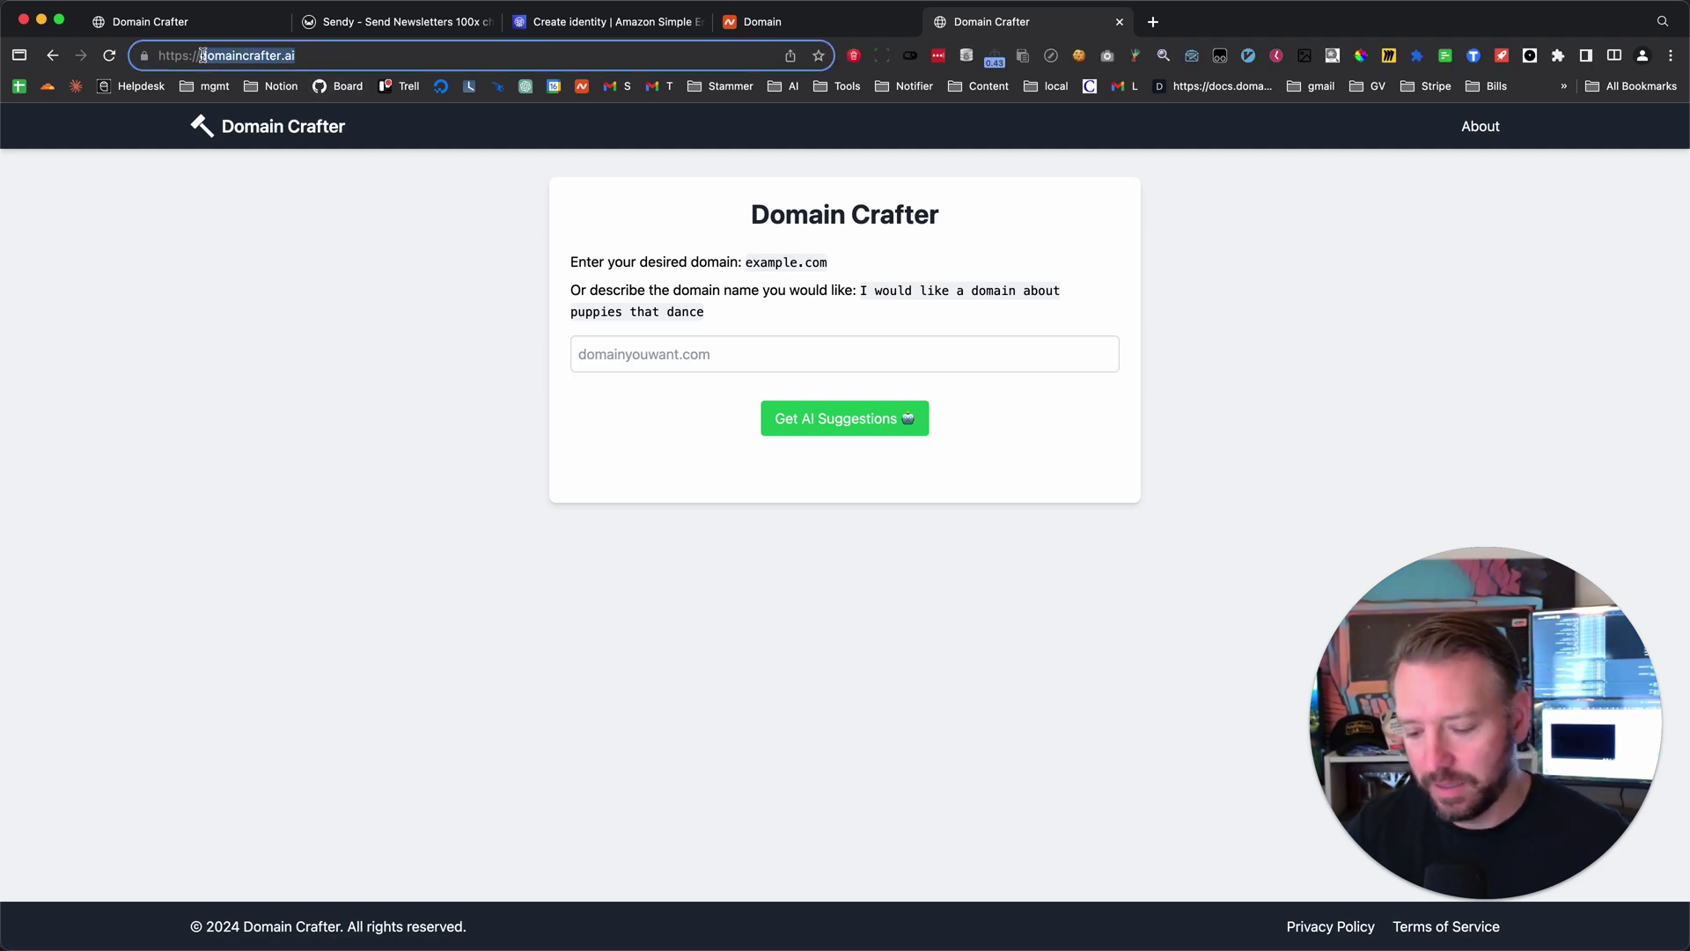
click(567, 21)
click(200, 499)
key(super+v)
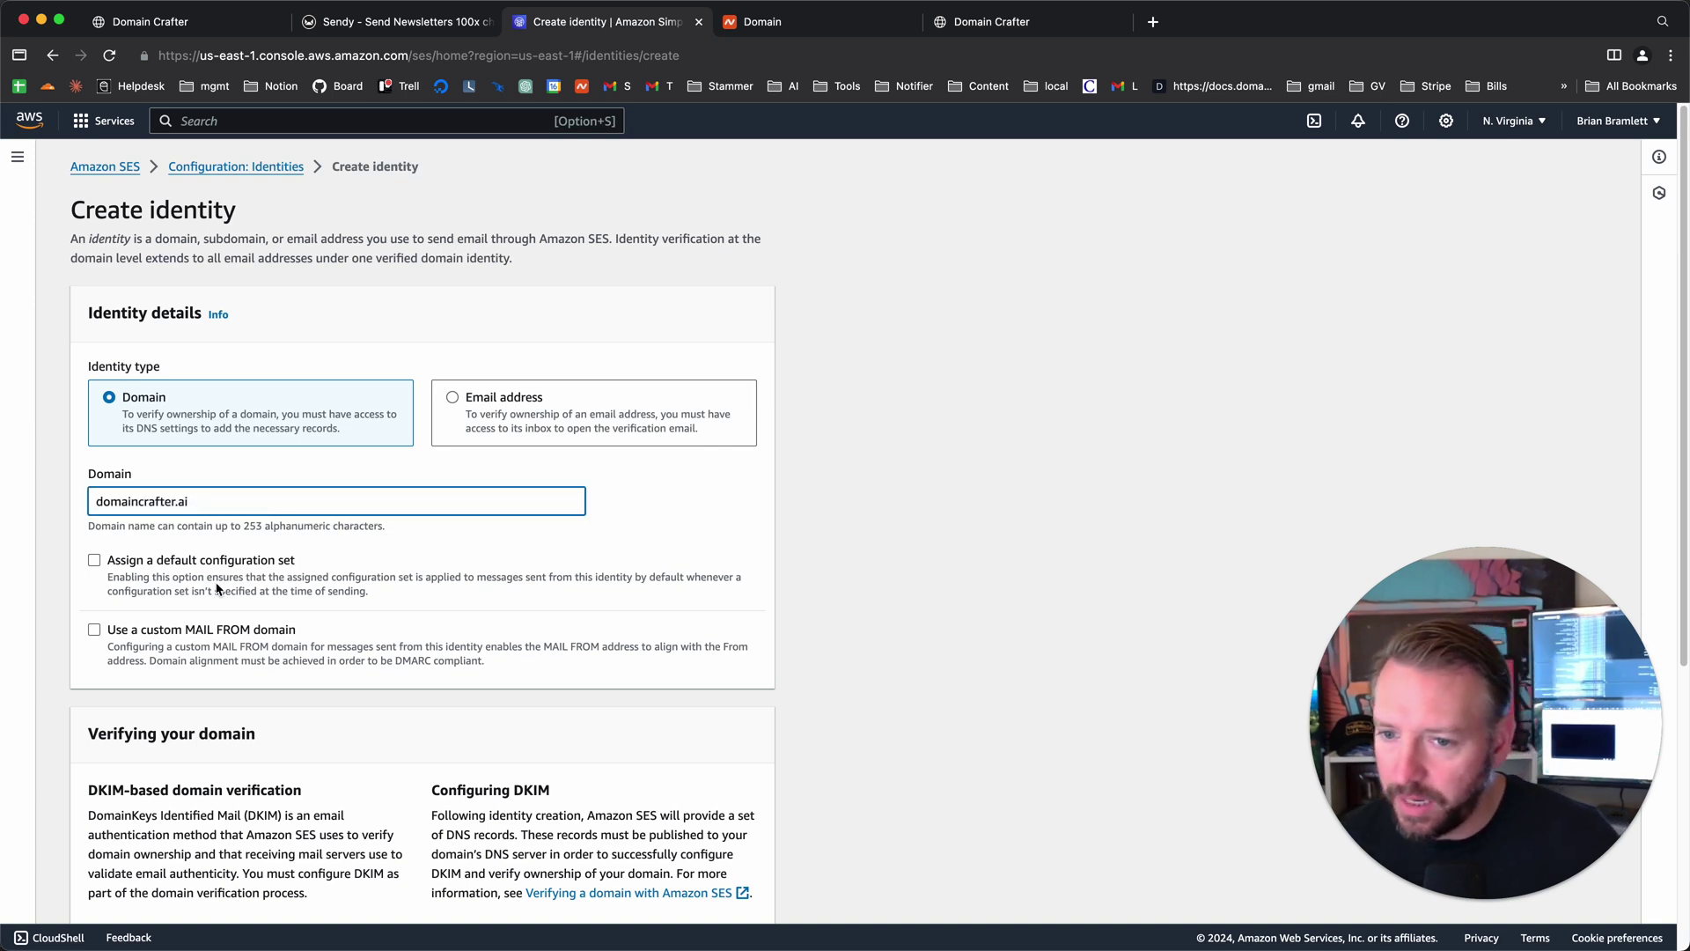
scroll(212, 583, down, 2)
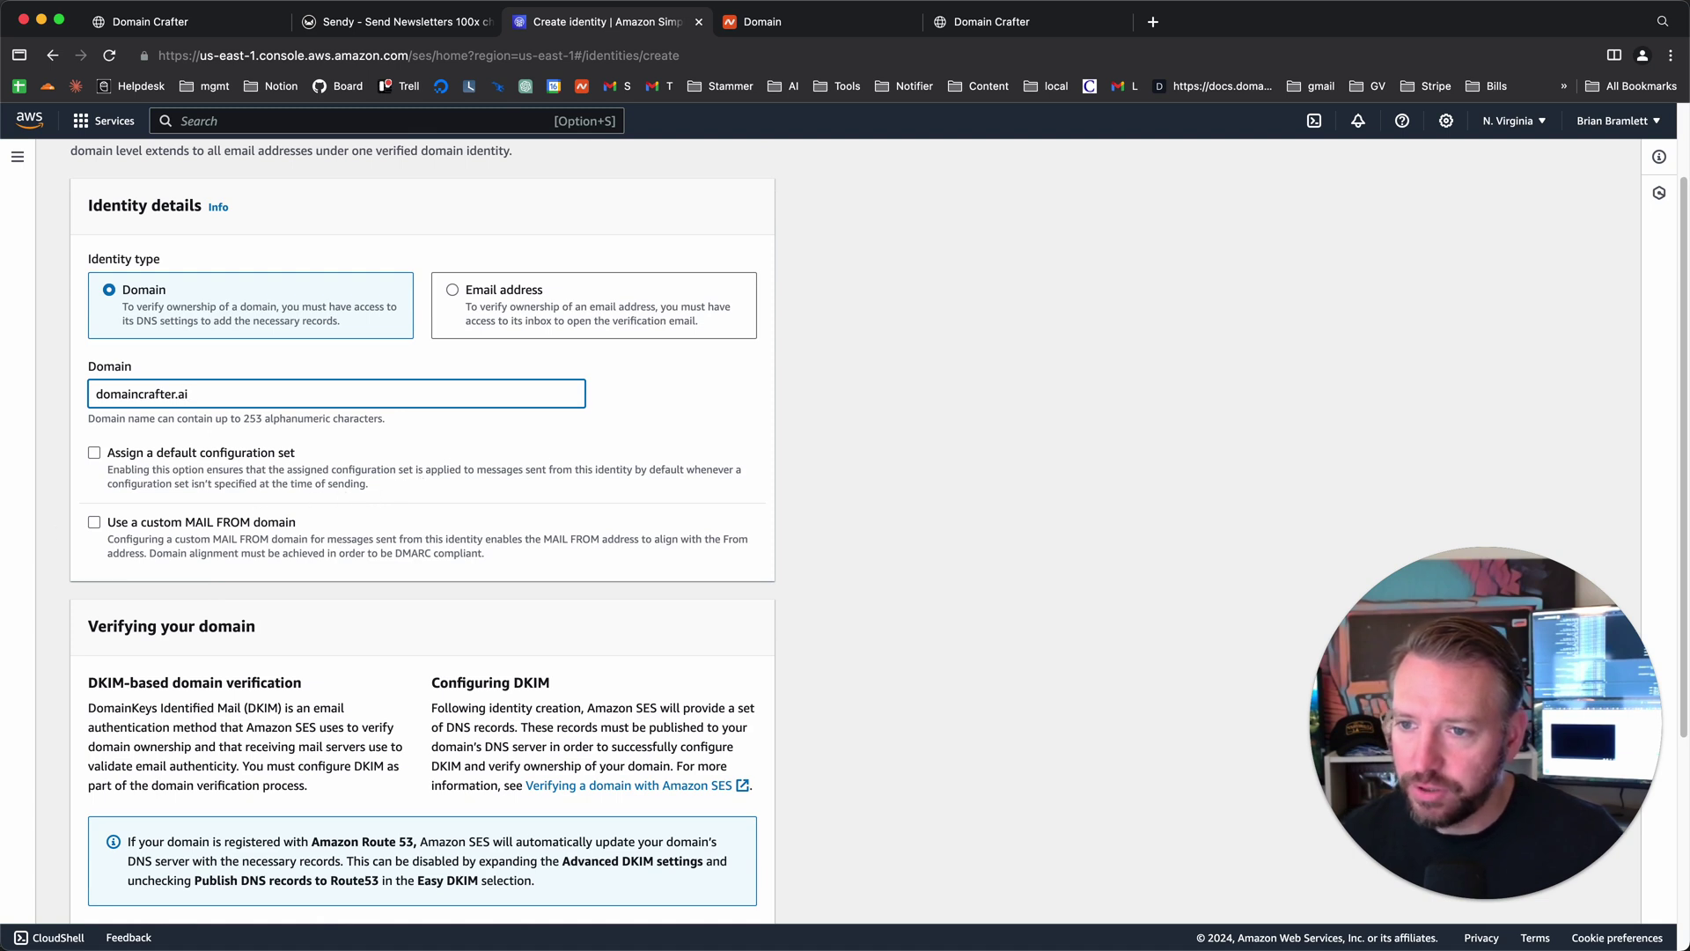
scroll(152, 524, down, 1)
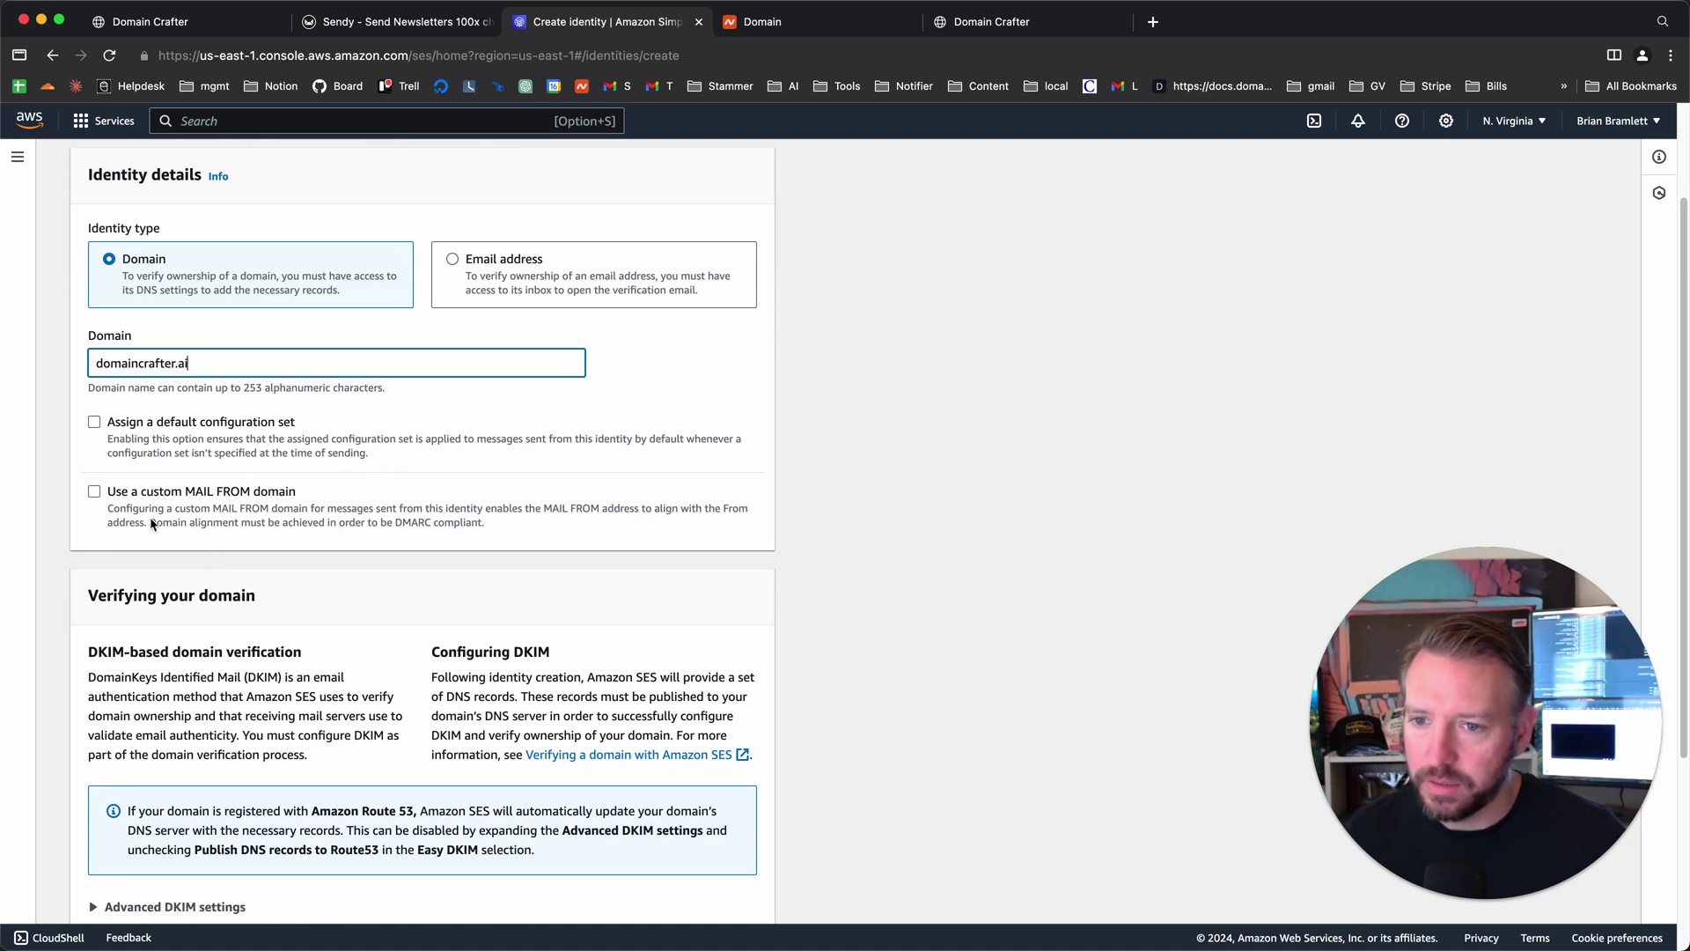
- Enable a custom MAIL FROM domain and begin entering 'mai' as its subdomain
click(93, 494)
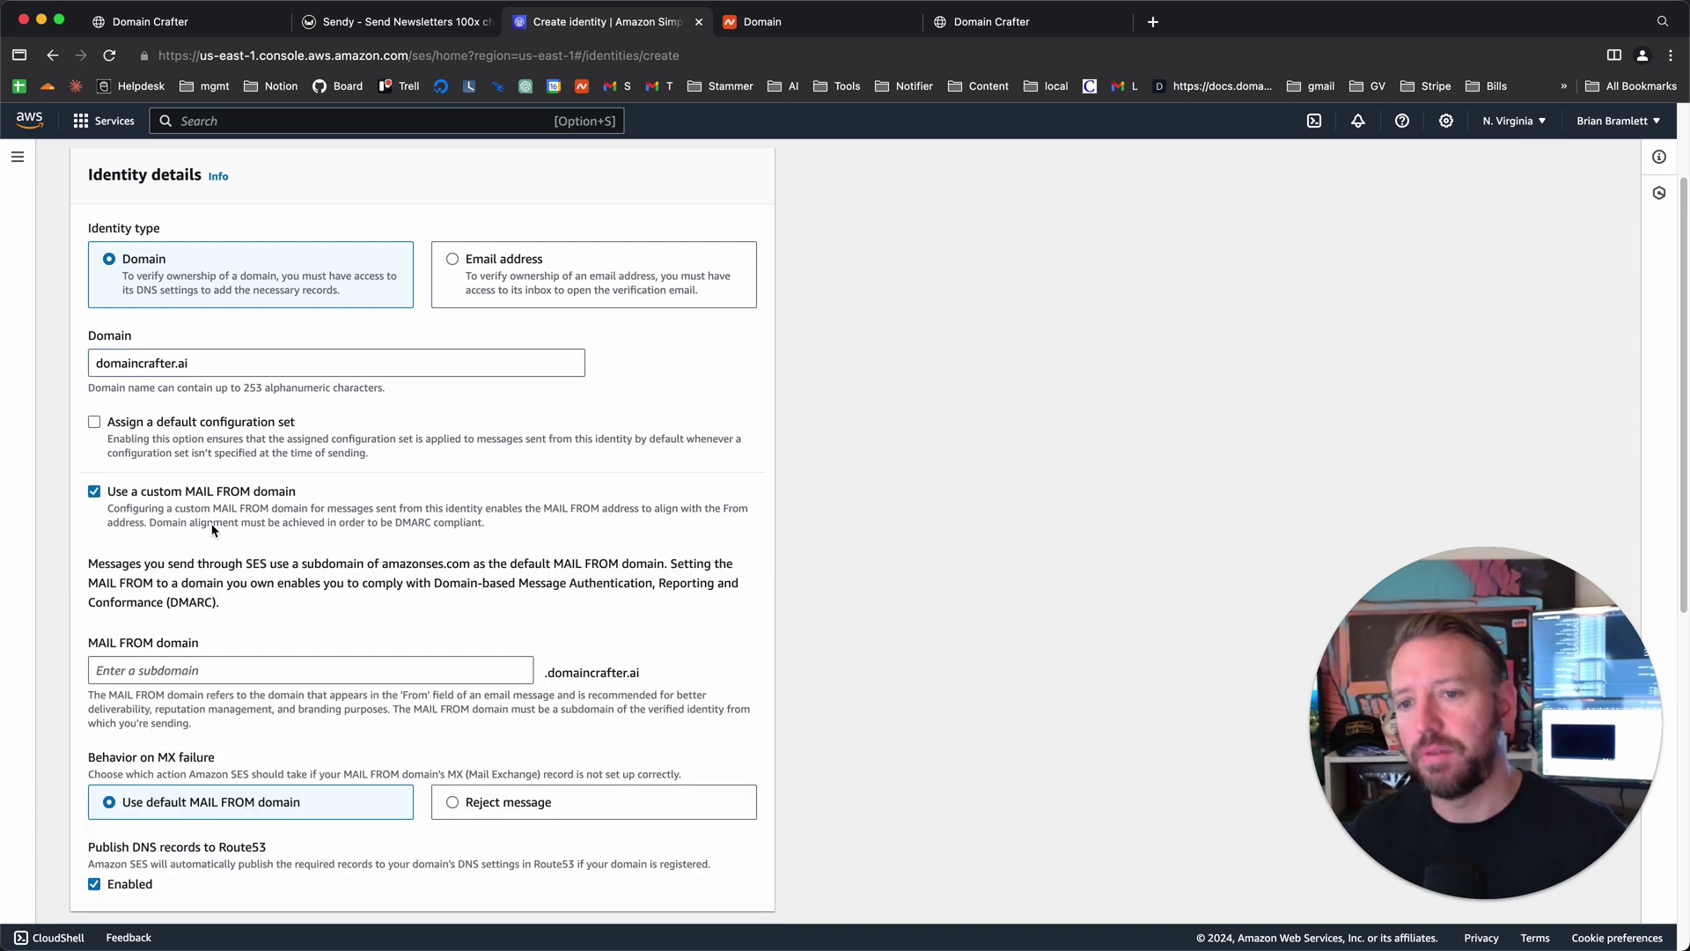
click(207, 676)
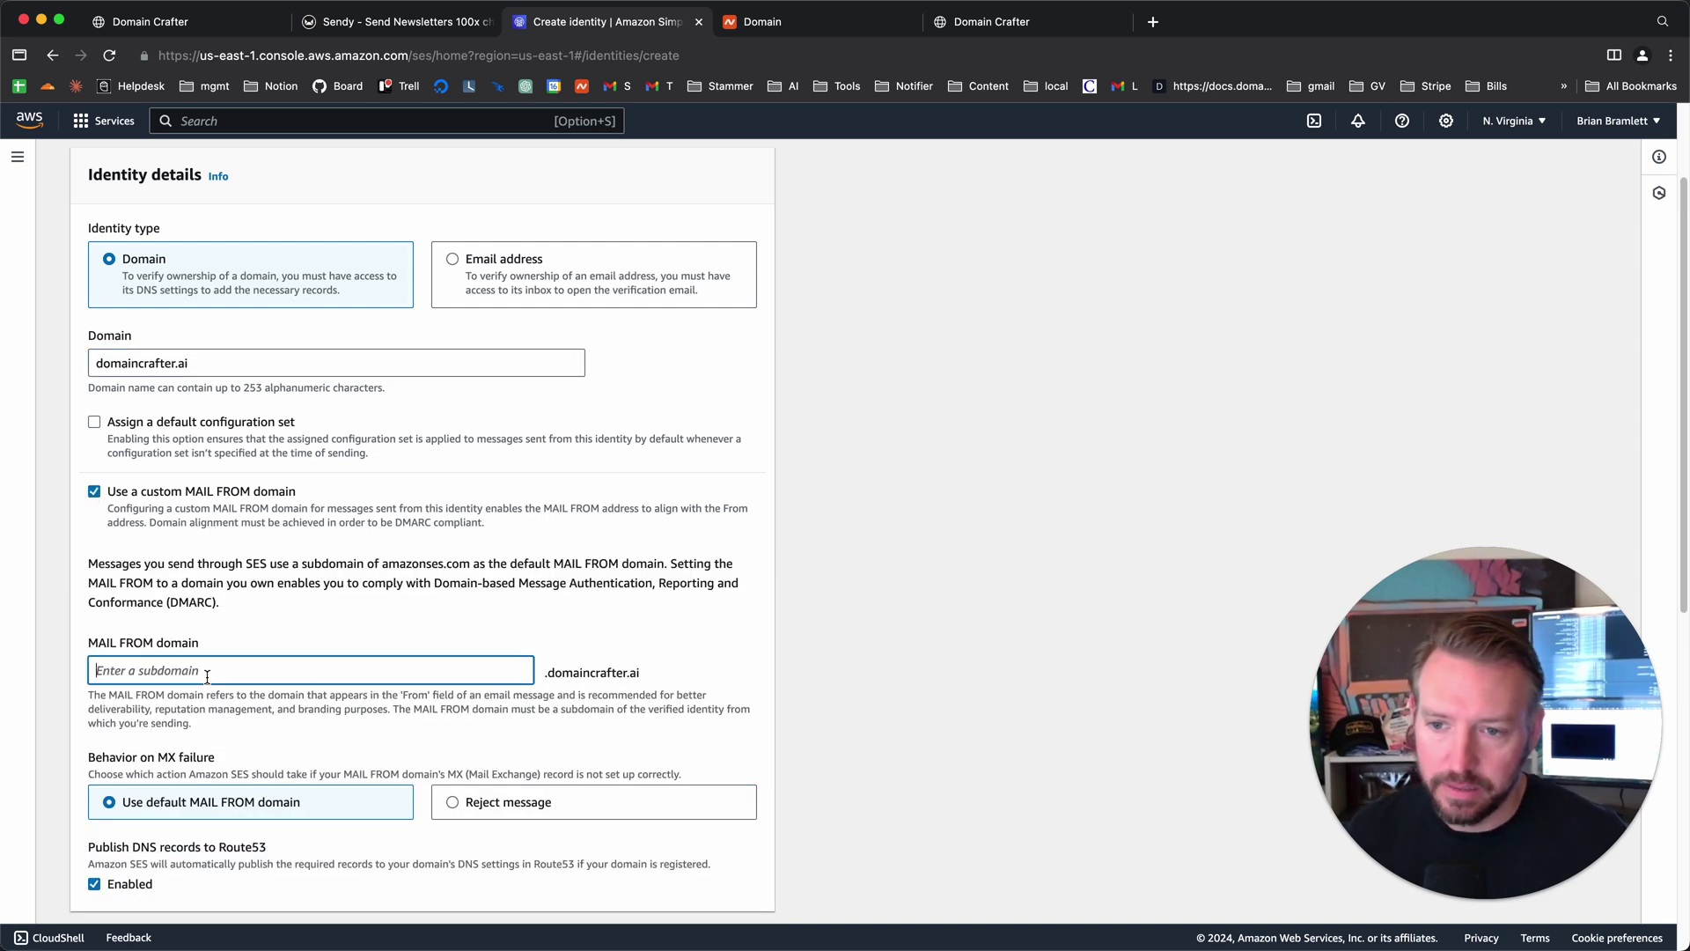
text(mai)
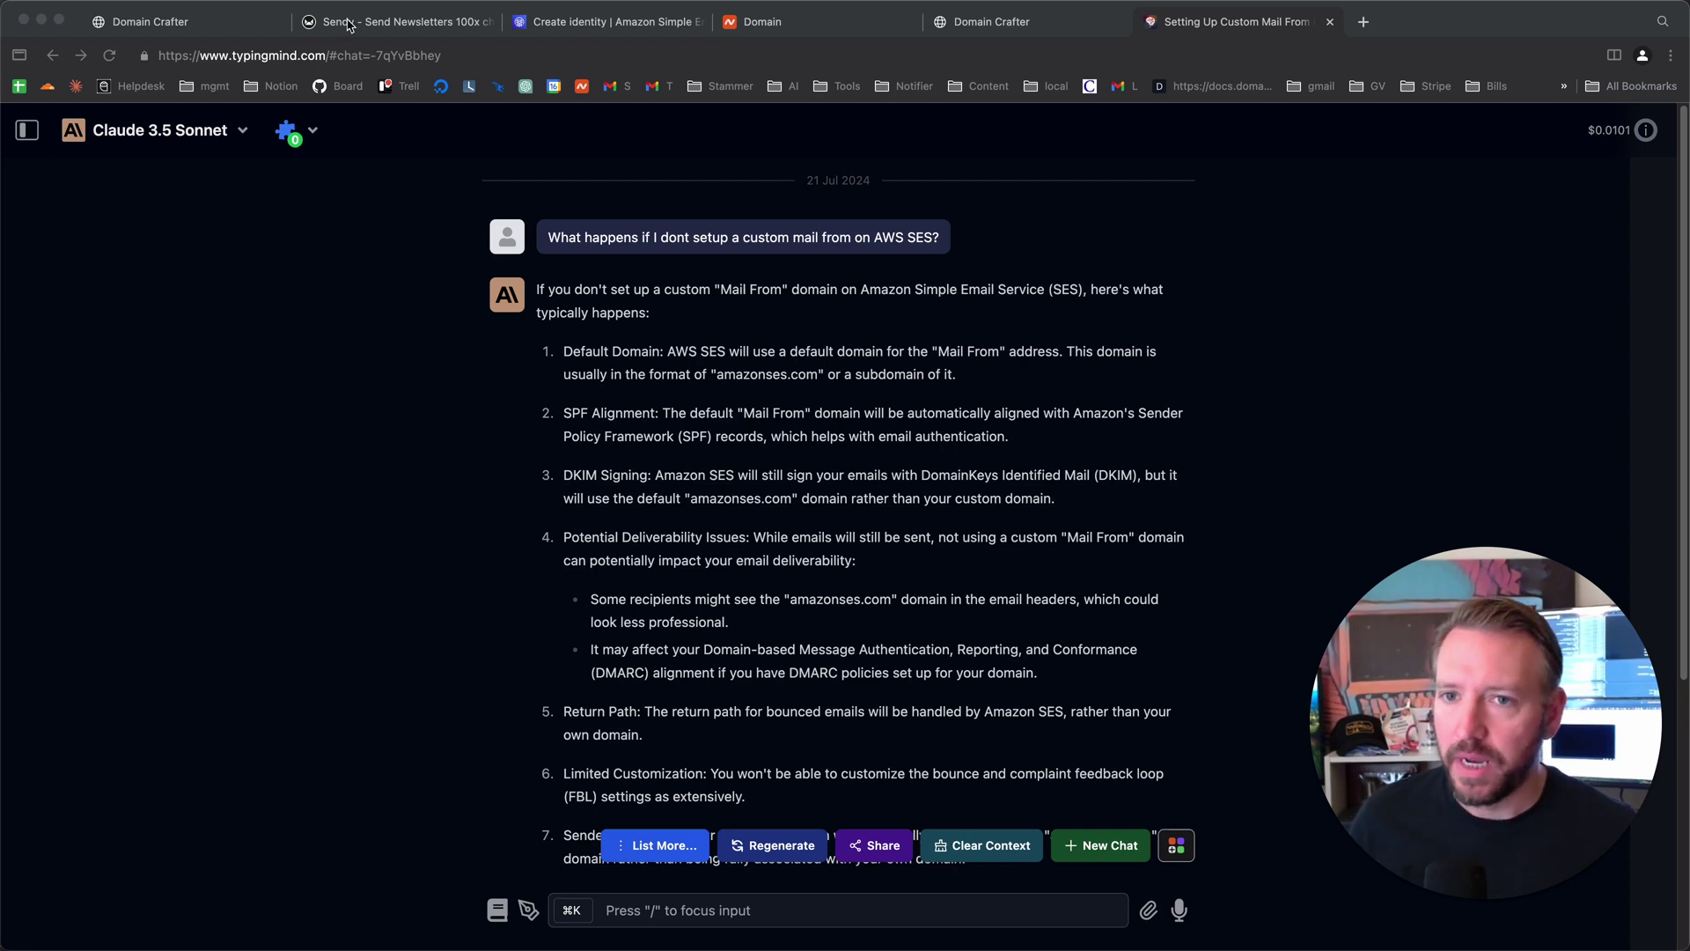
- Return from Claude's TypingMind answer to the SES Create identity form
click(552, 34)
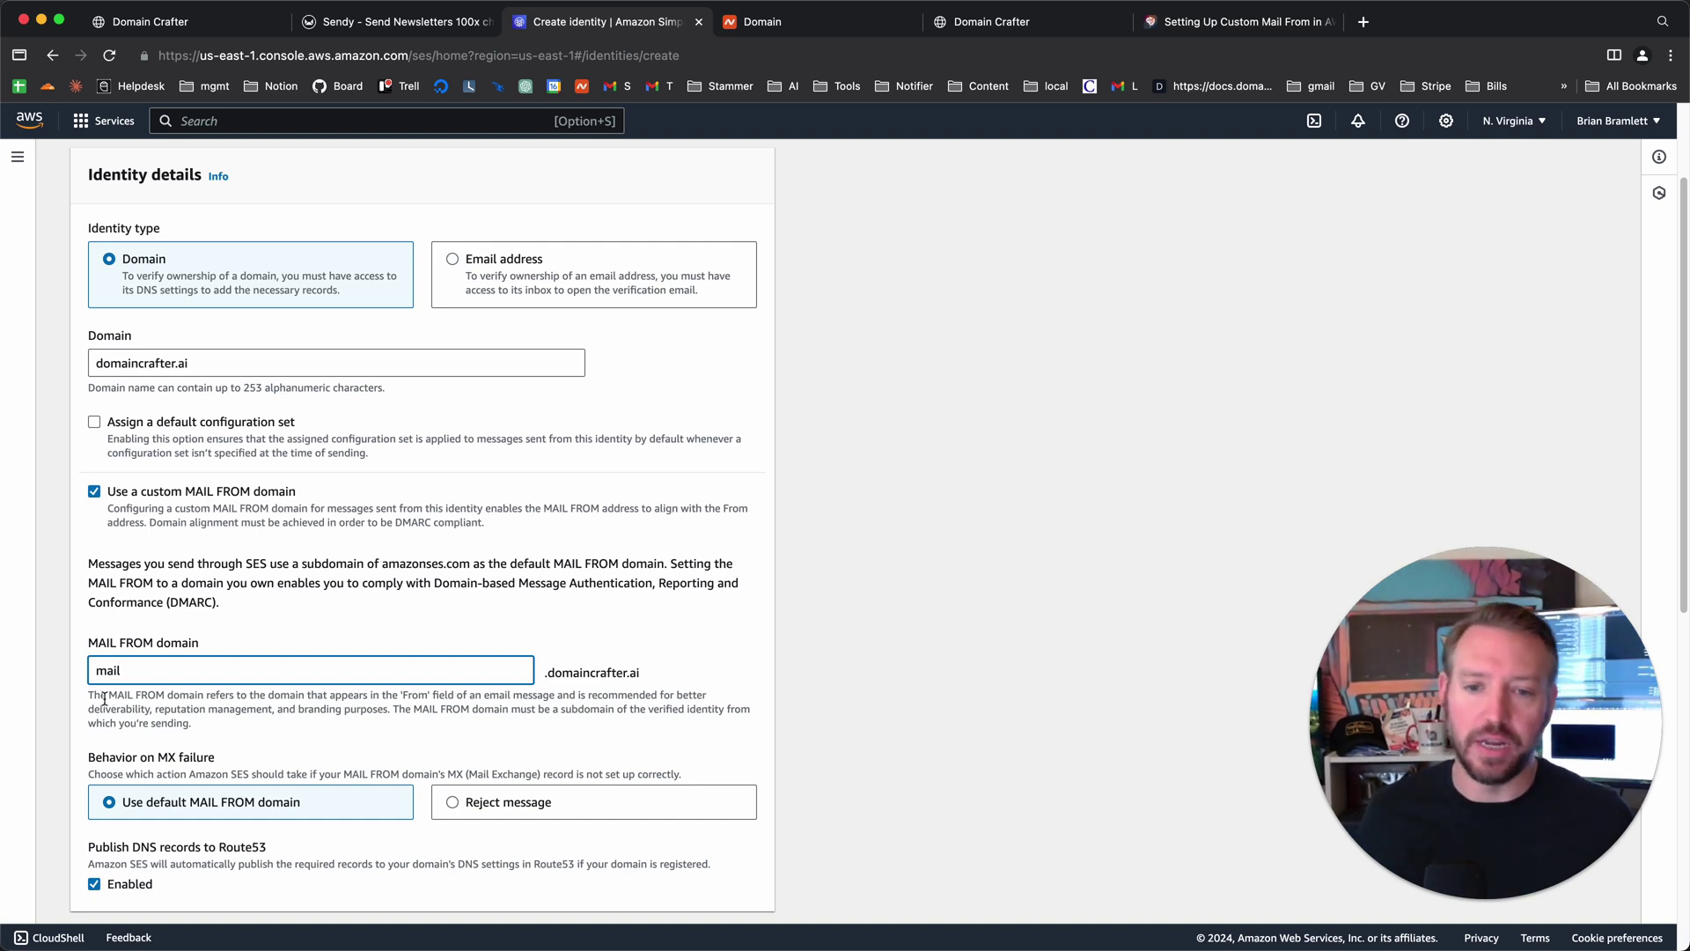
- Review the default MX-failure fallback and Route53 publishing options down to Create identity
scroll(287, 678, down, 3)
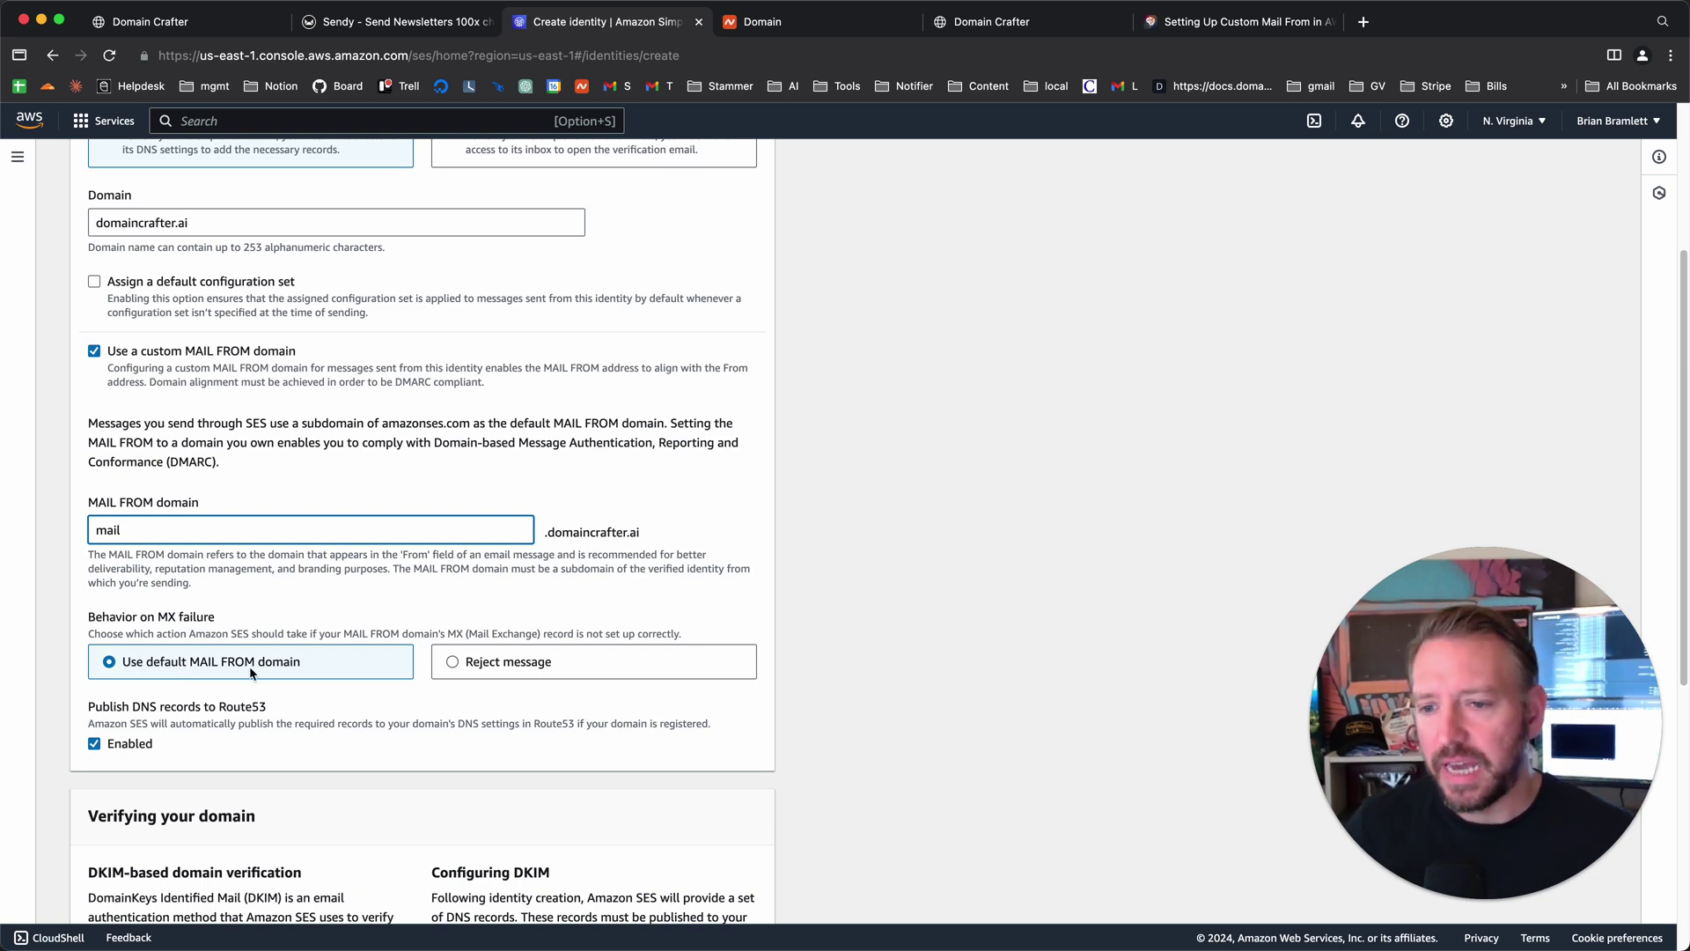
scroll(277, 691, down, 2)
scroll(277, 691, down, 1)
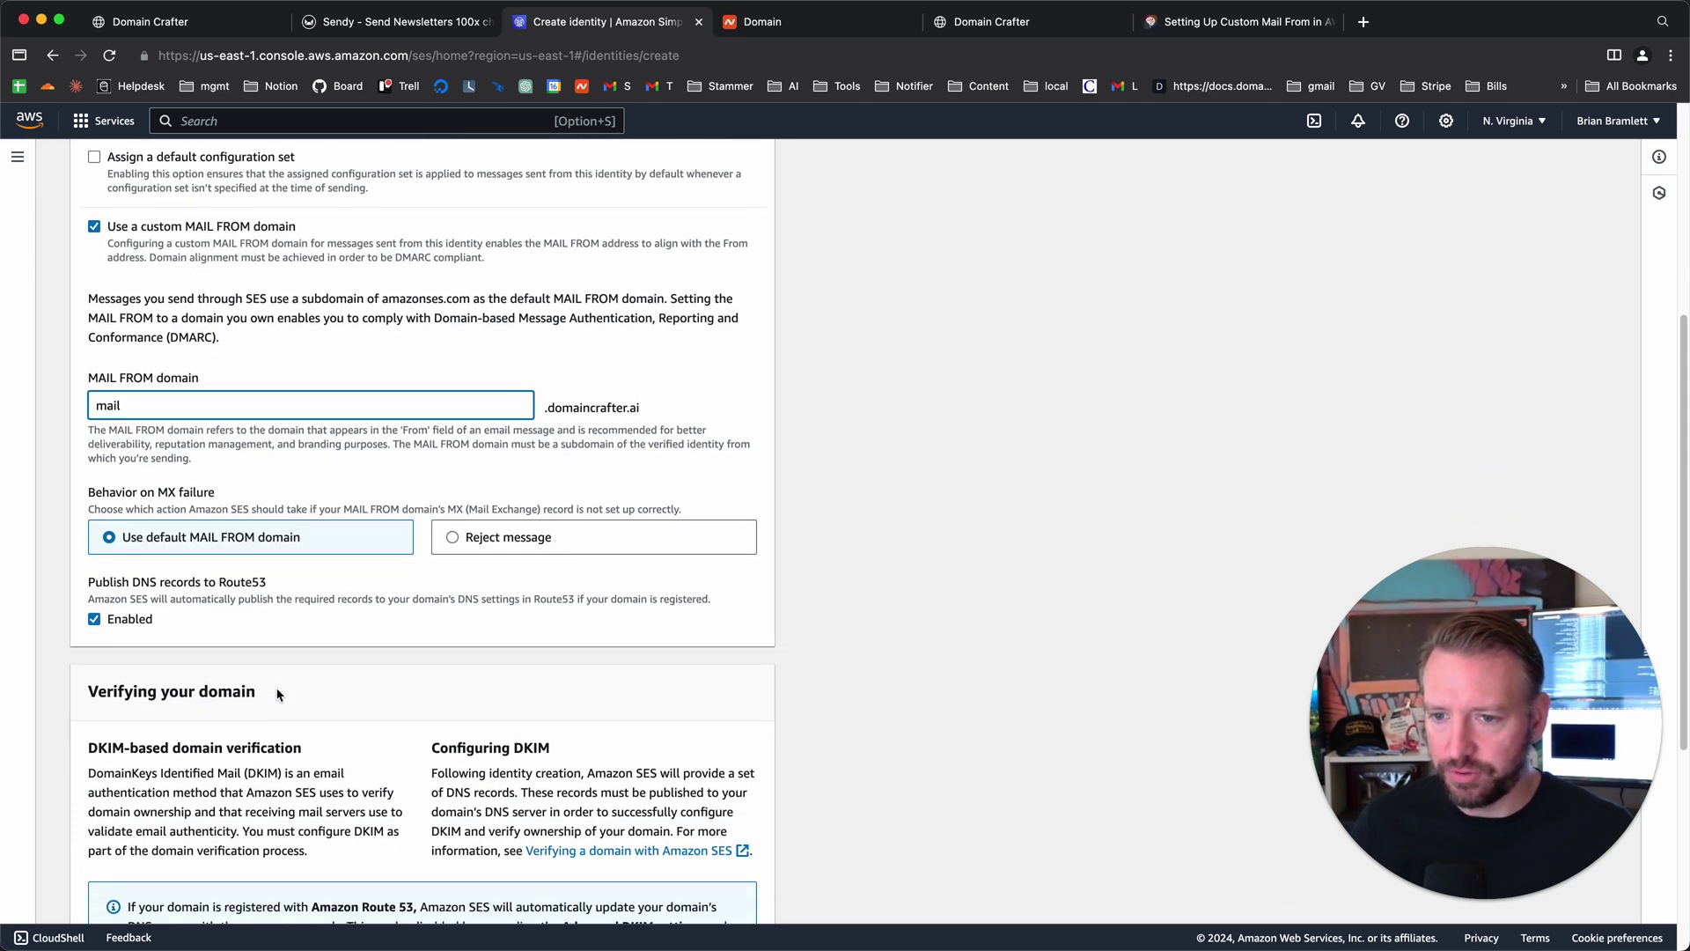
scroll(273, 687, down, 2)
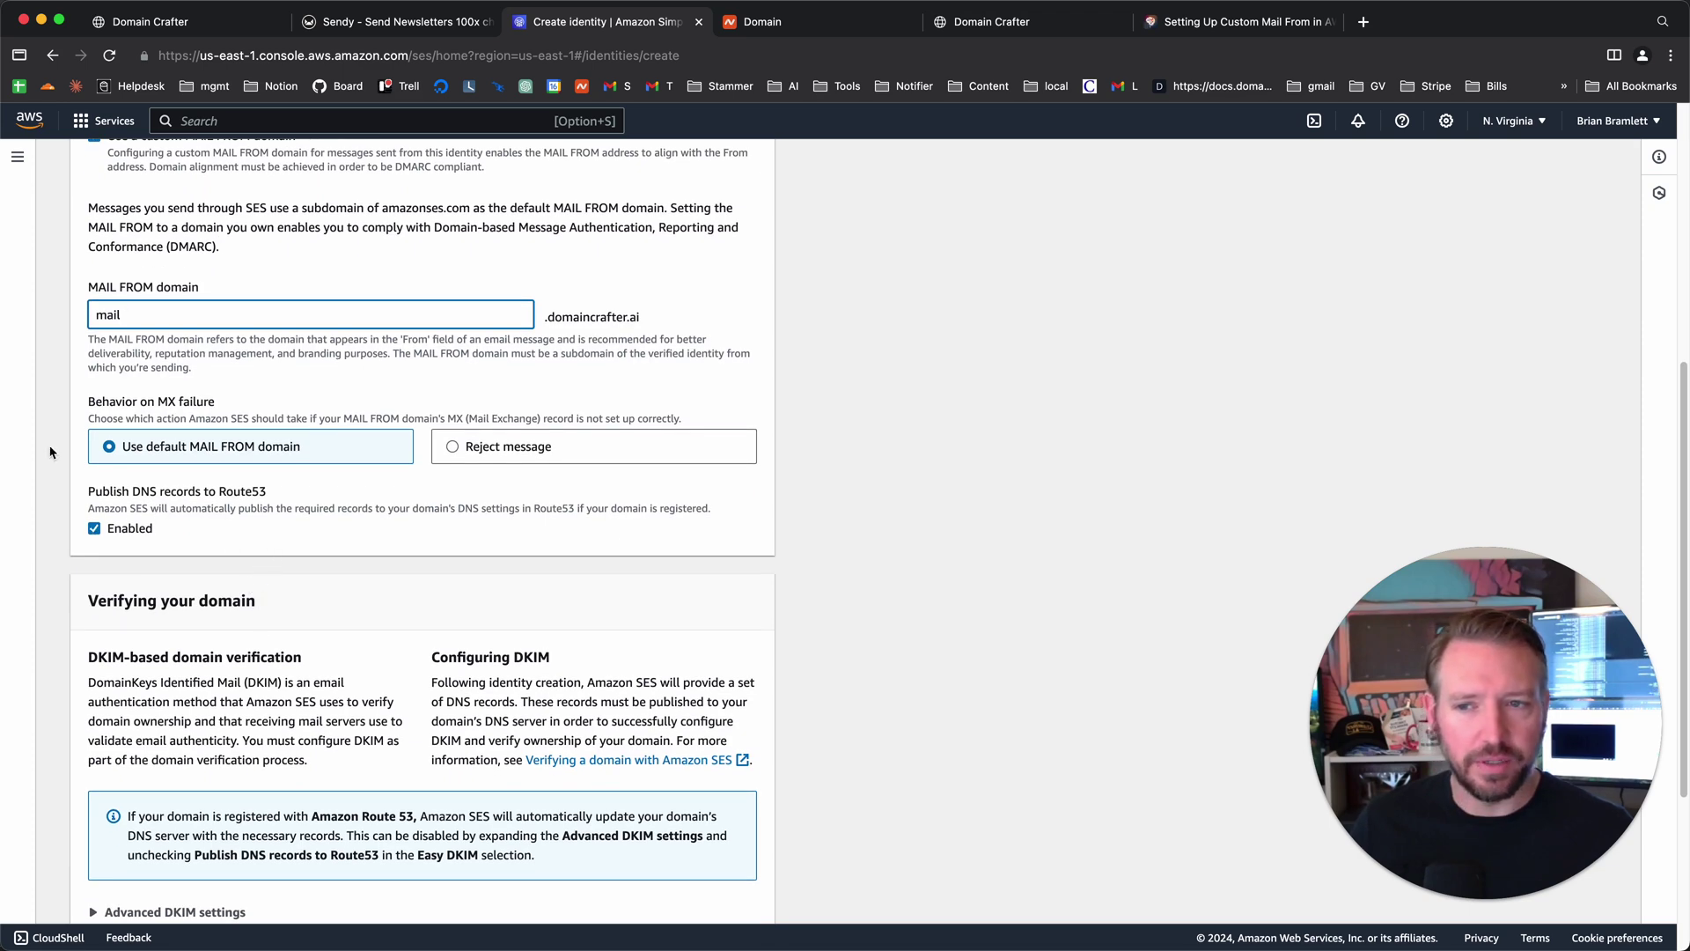
scroll(217, 507, up, 6)
scroll(216, 507, up, 3)
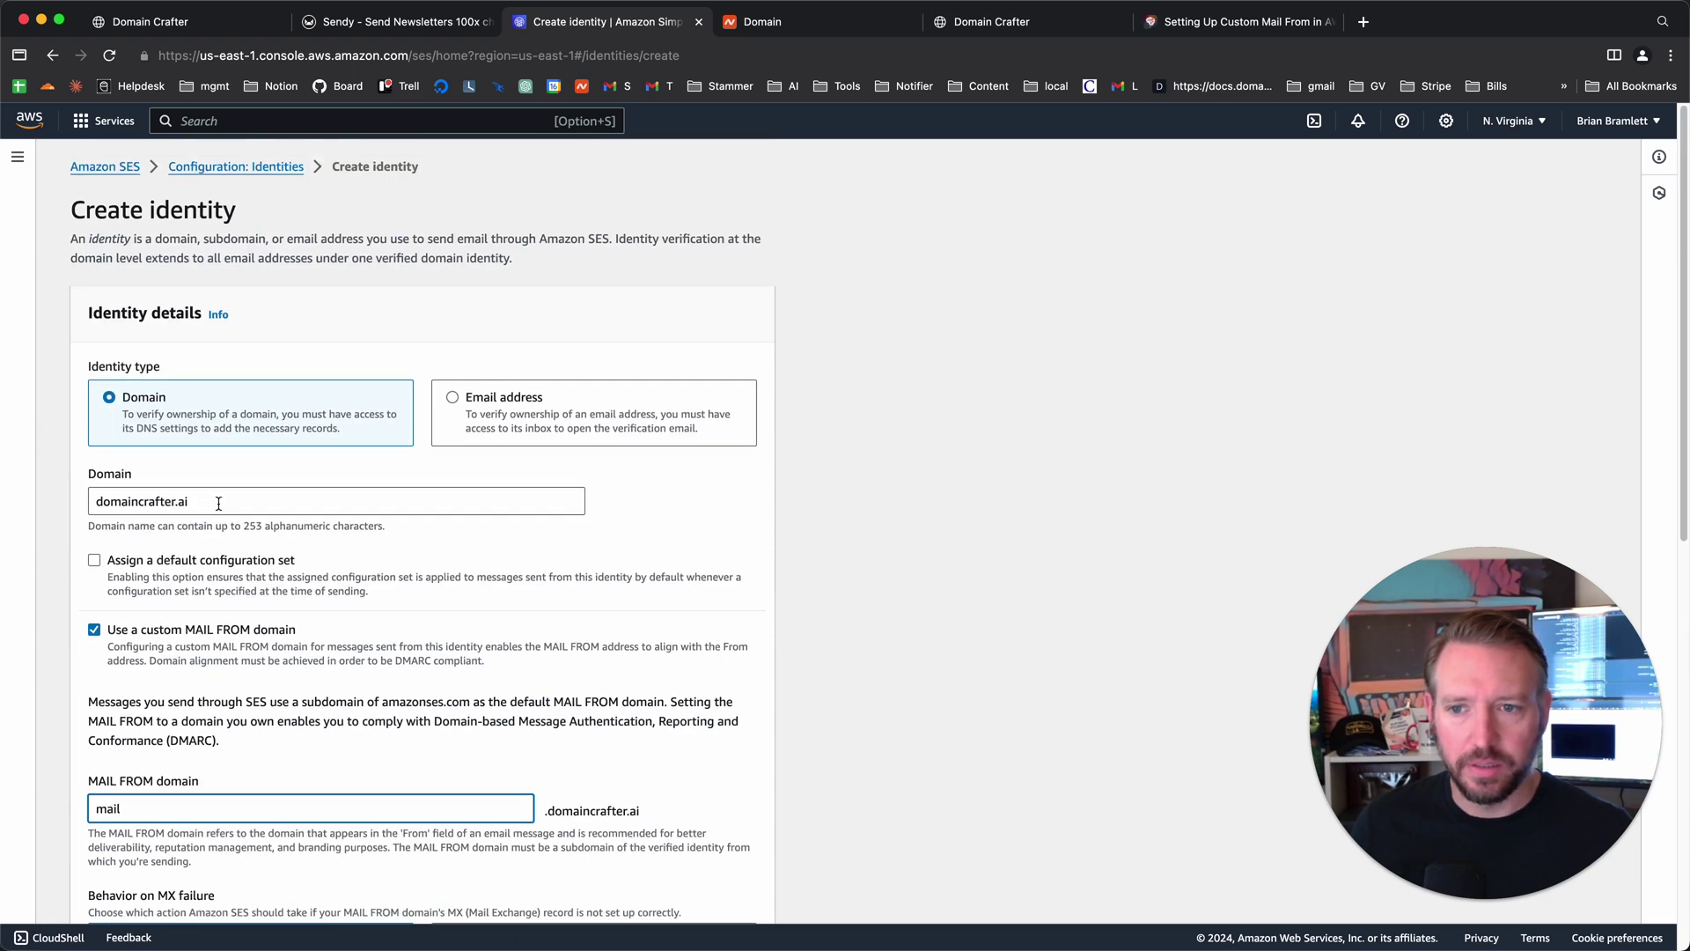
scroll(206, 654, down, 6)
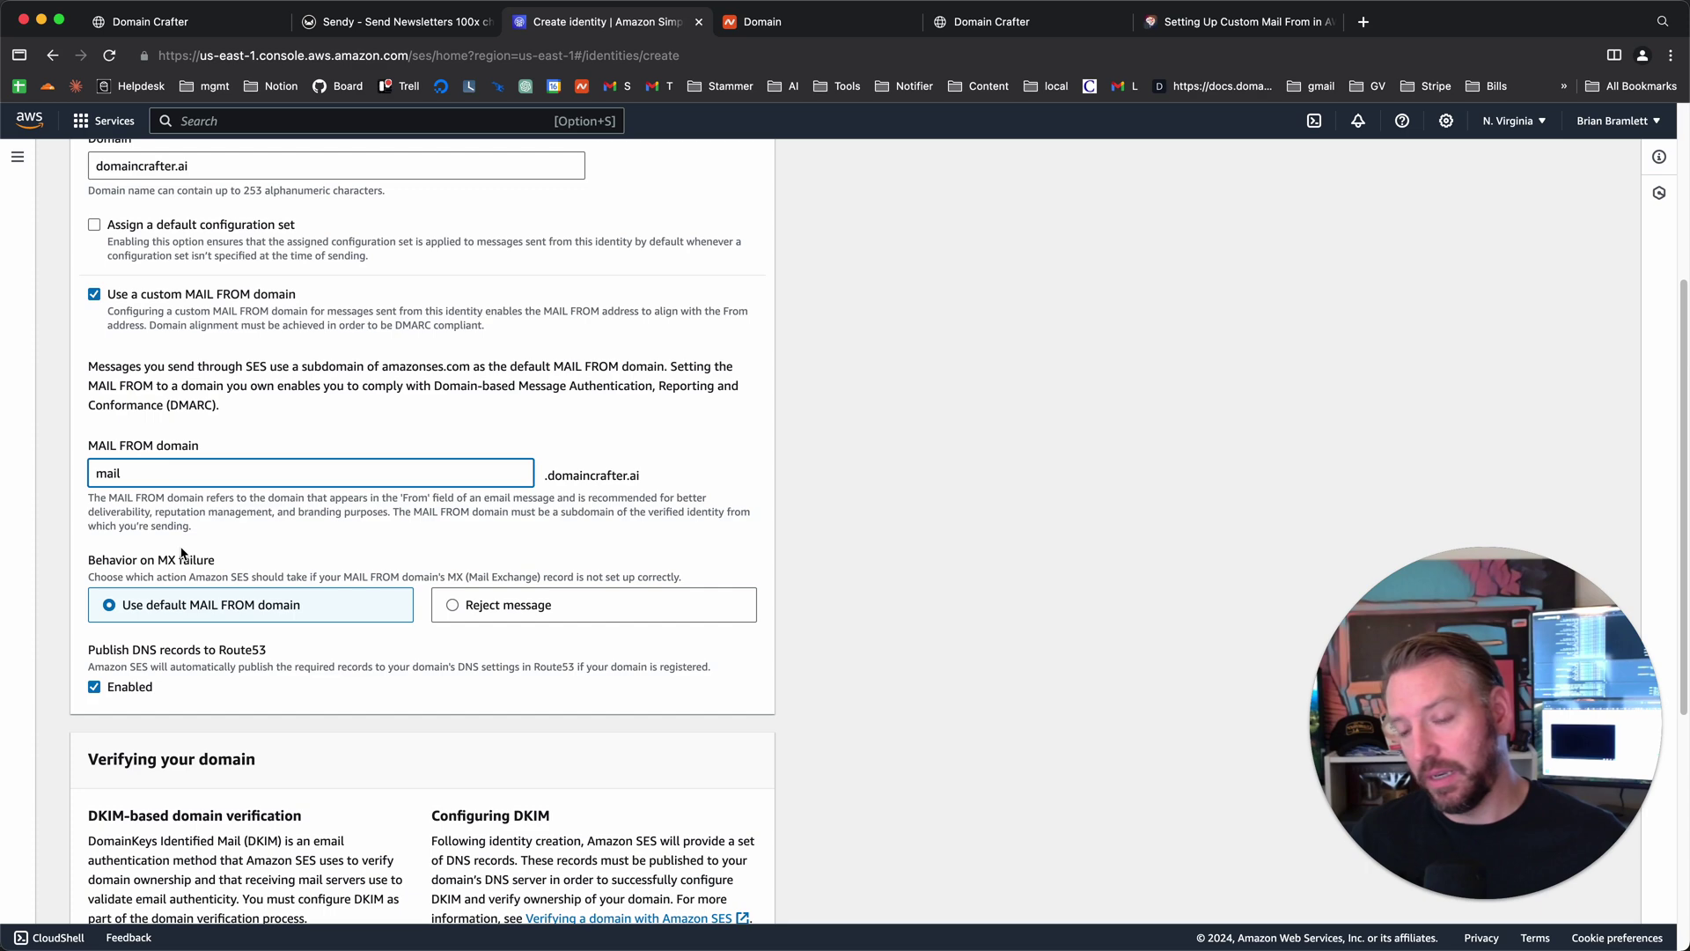
scroll(425, 605, down, 3)
scroll(426, 605, down, 6)
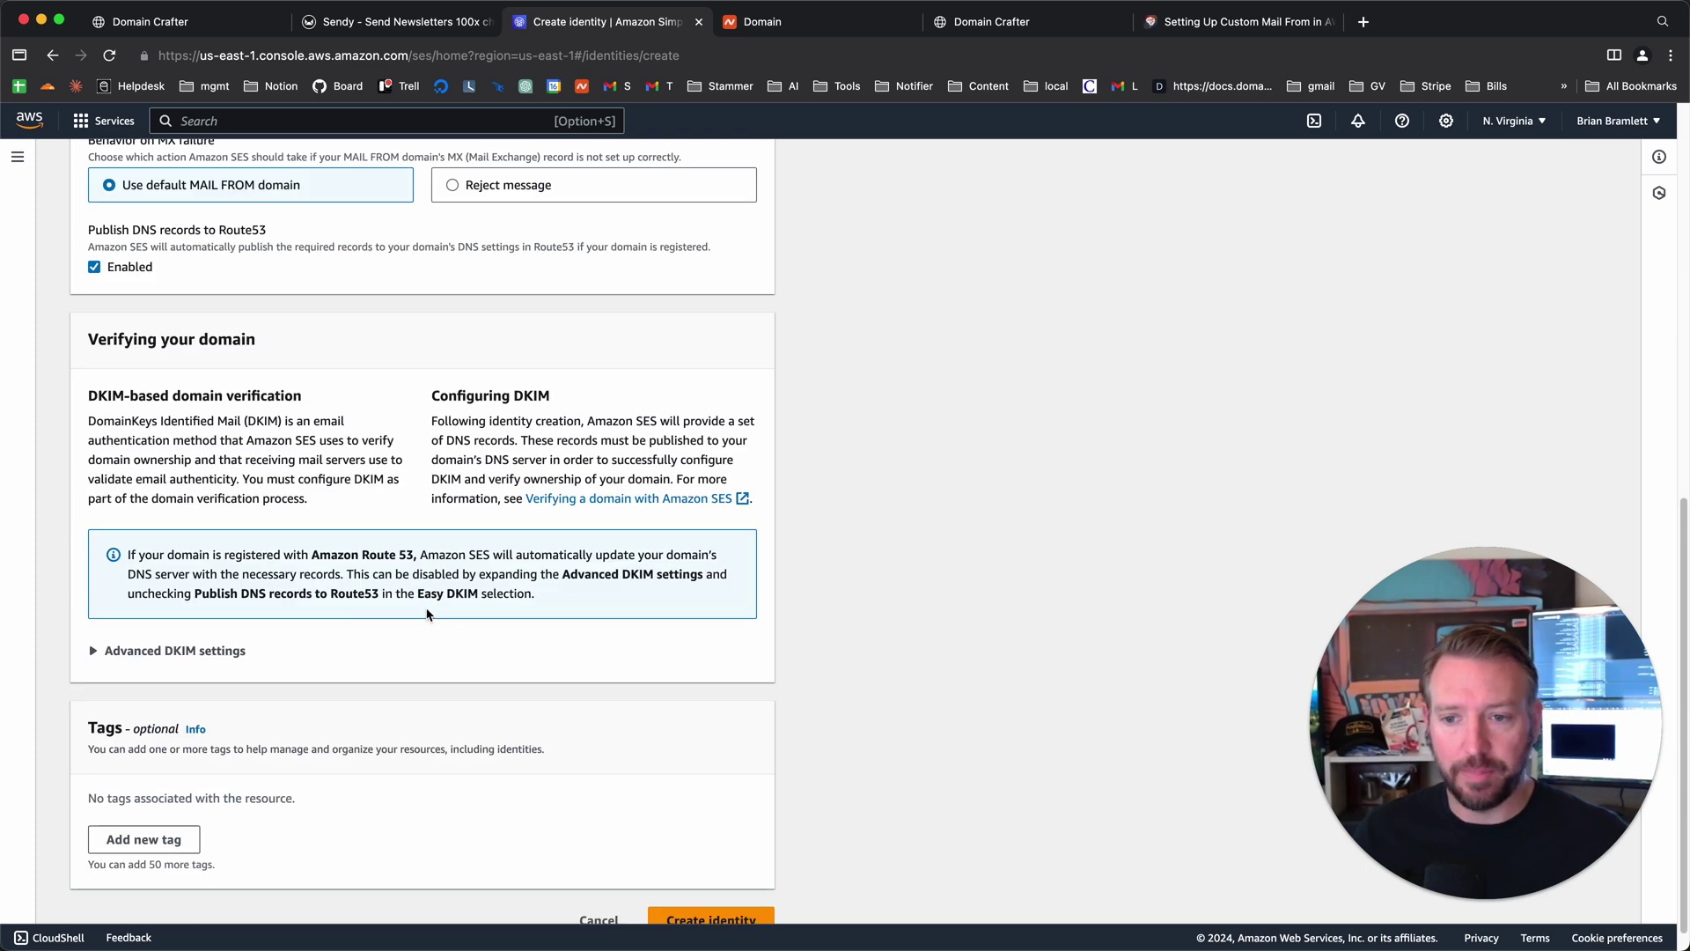
scroll(313, 672, down, 1)
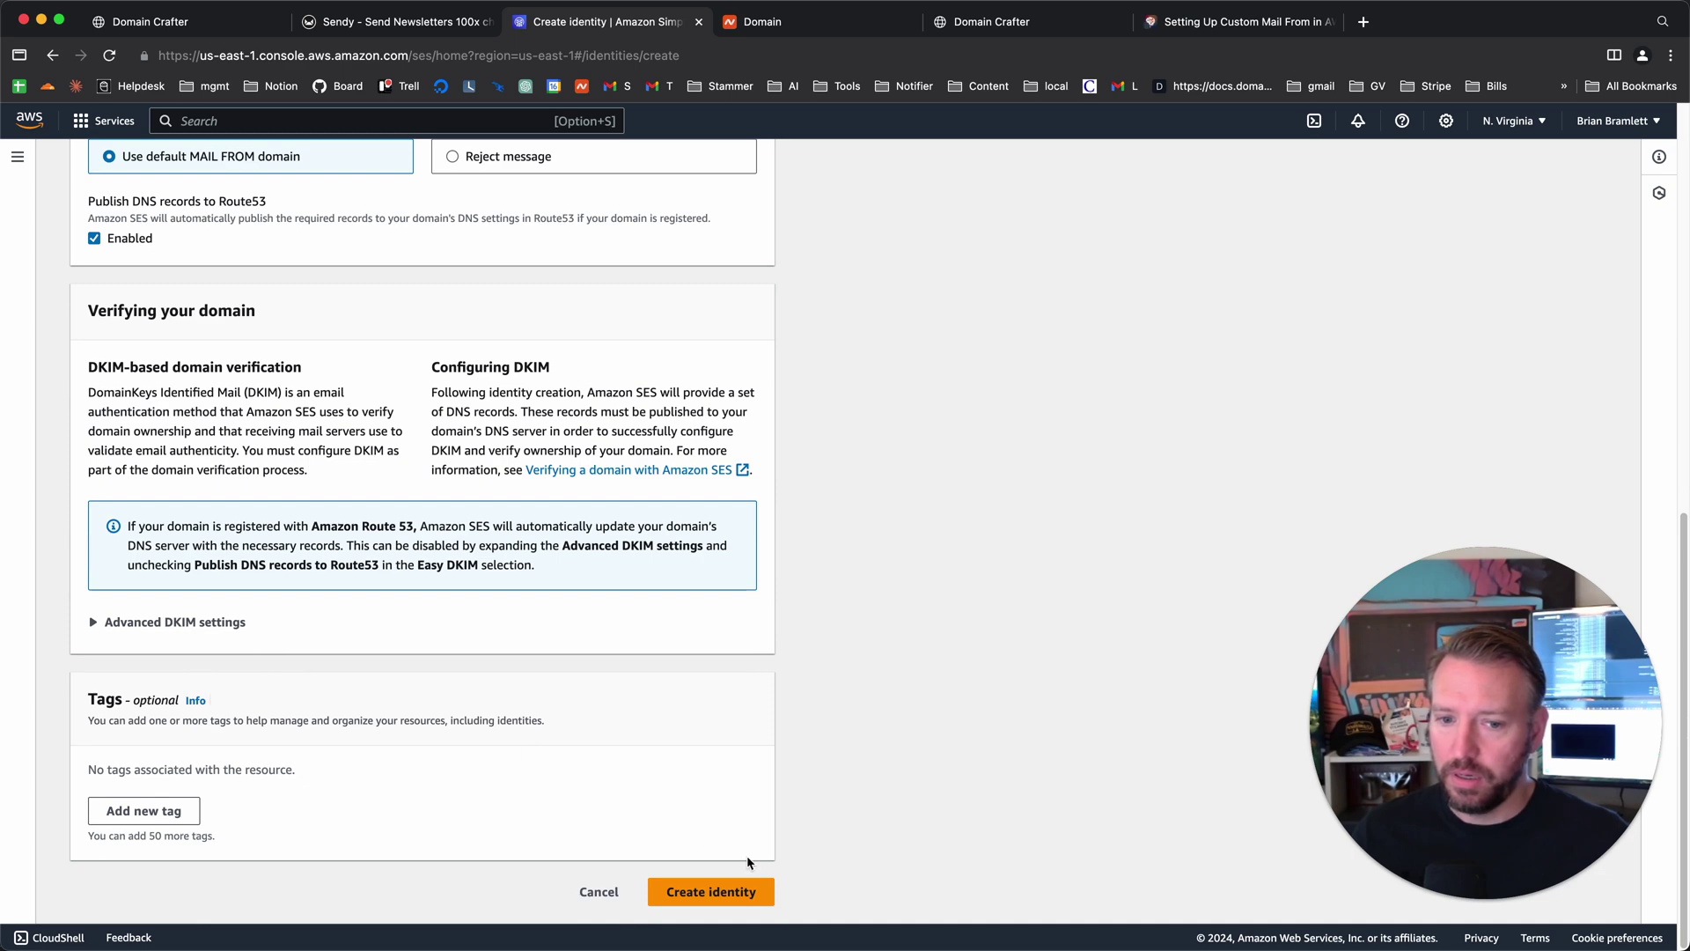
scroll(464, 682, up, 3)
scroll(464, 683, down, 3)
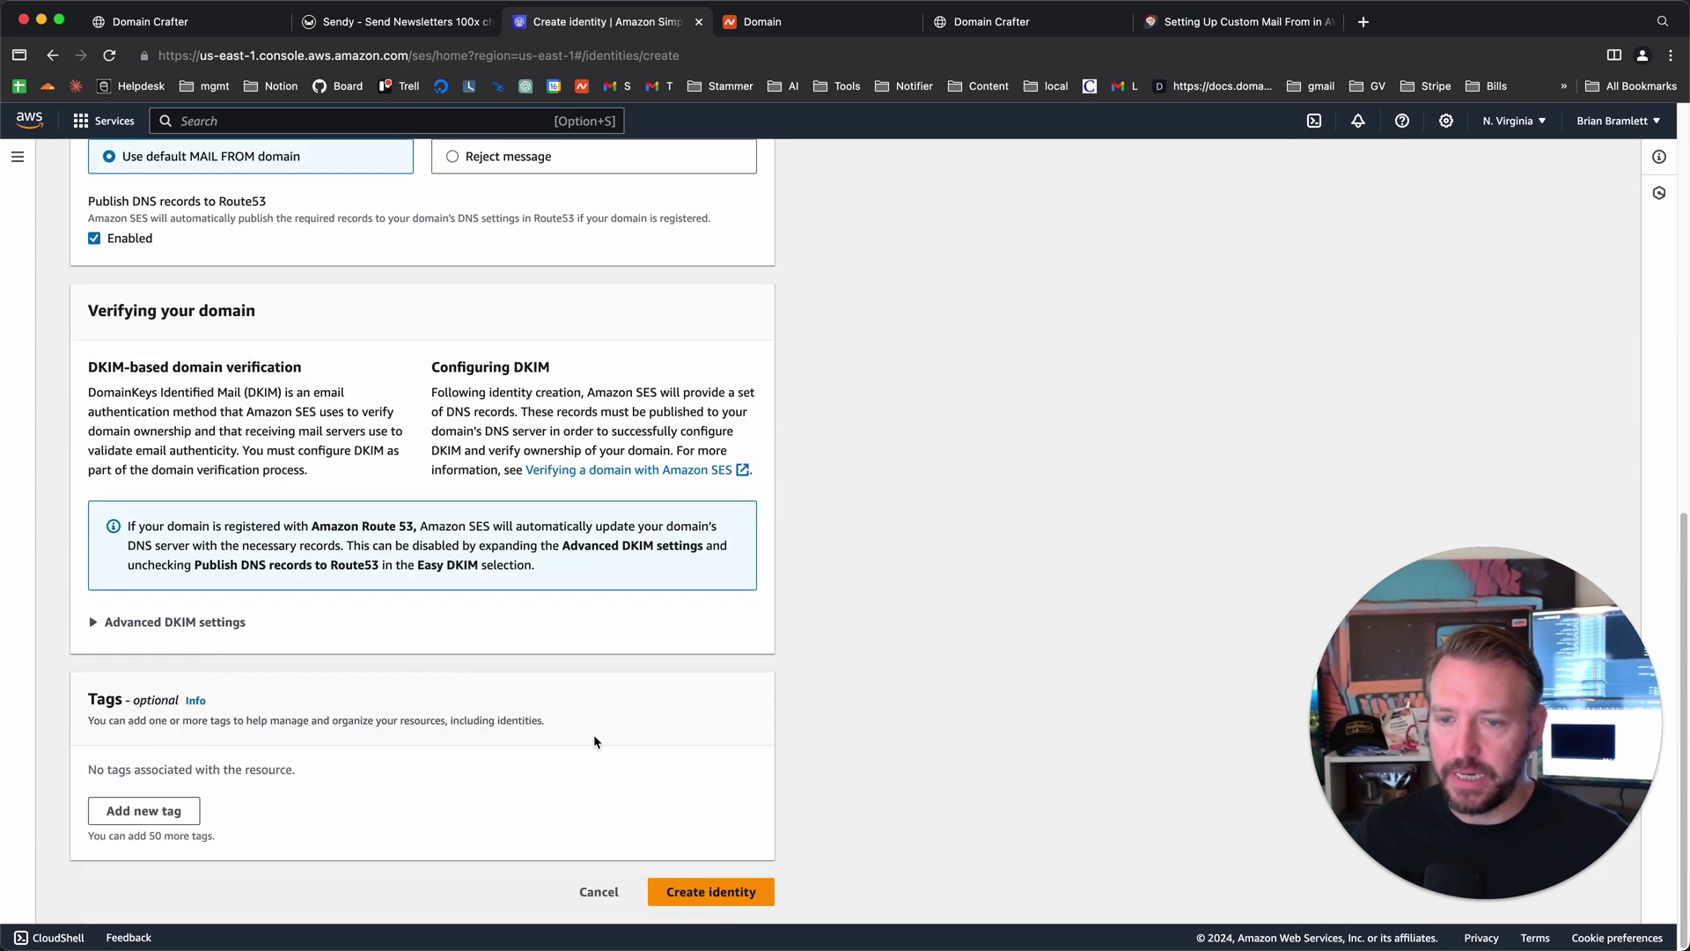
- Create the domaincrafter.ai identity and dismiss the feedback survey
click(746, 892)
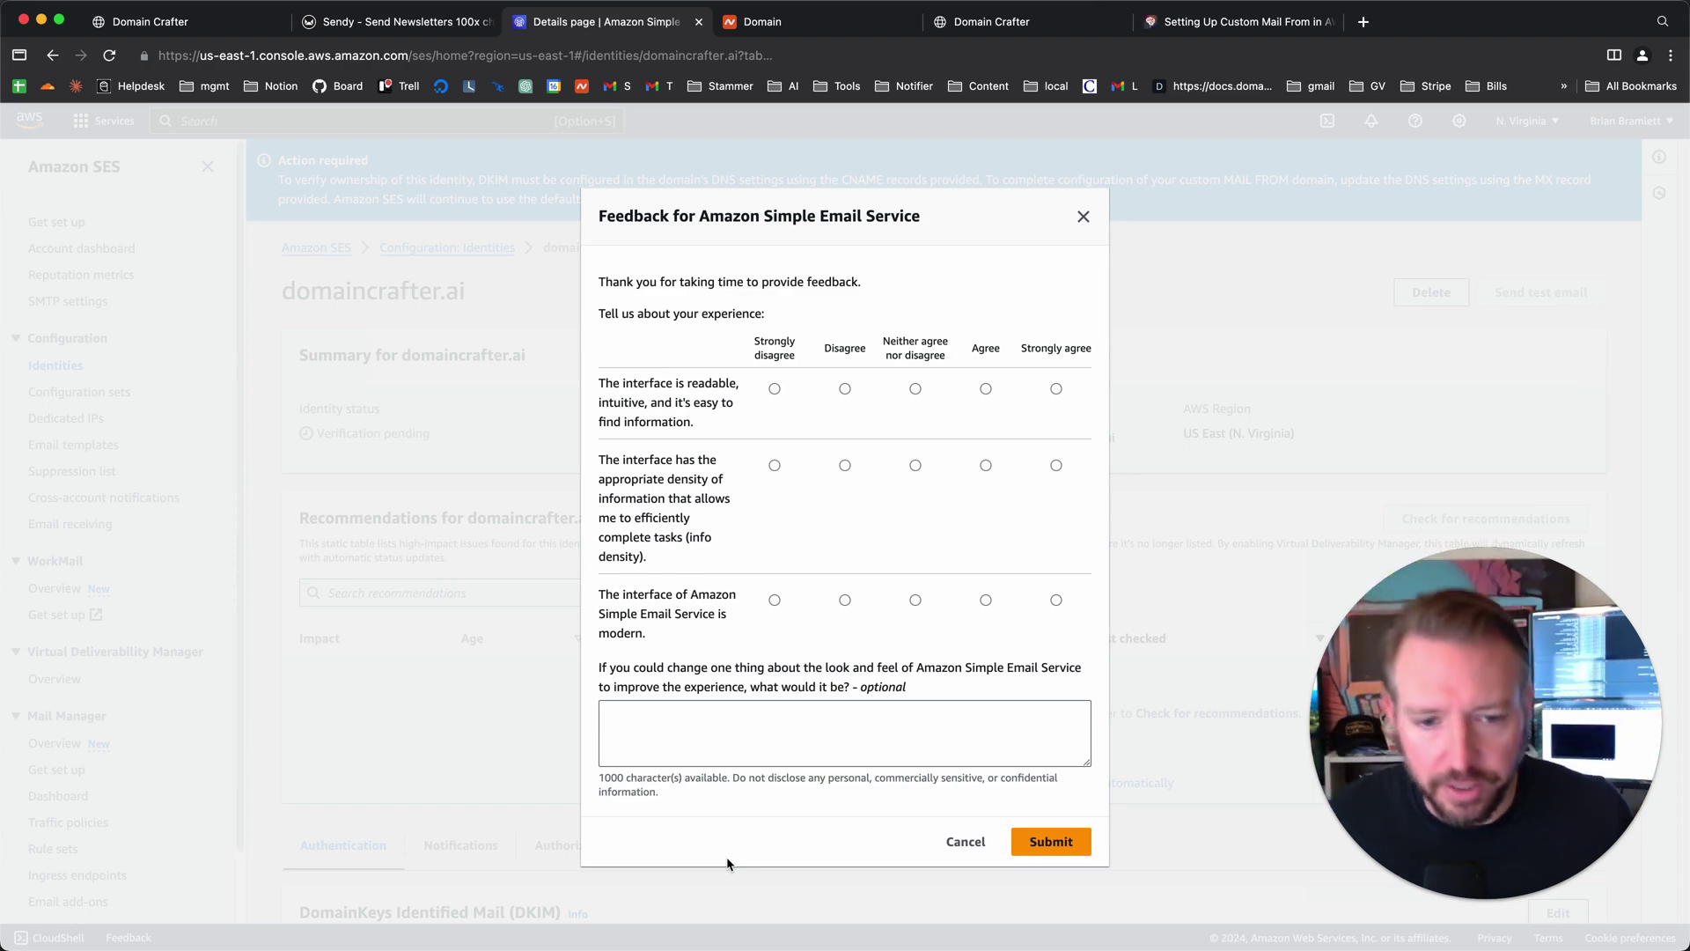
click(984, 843)
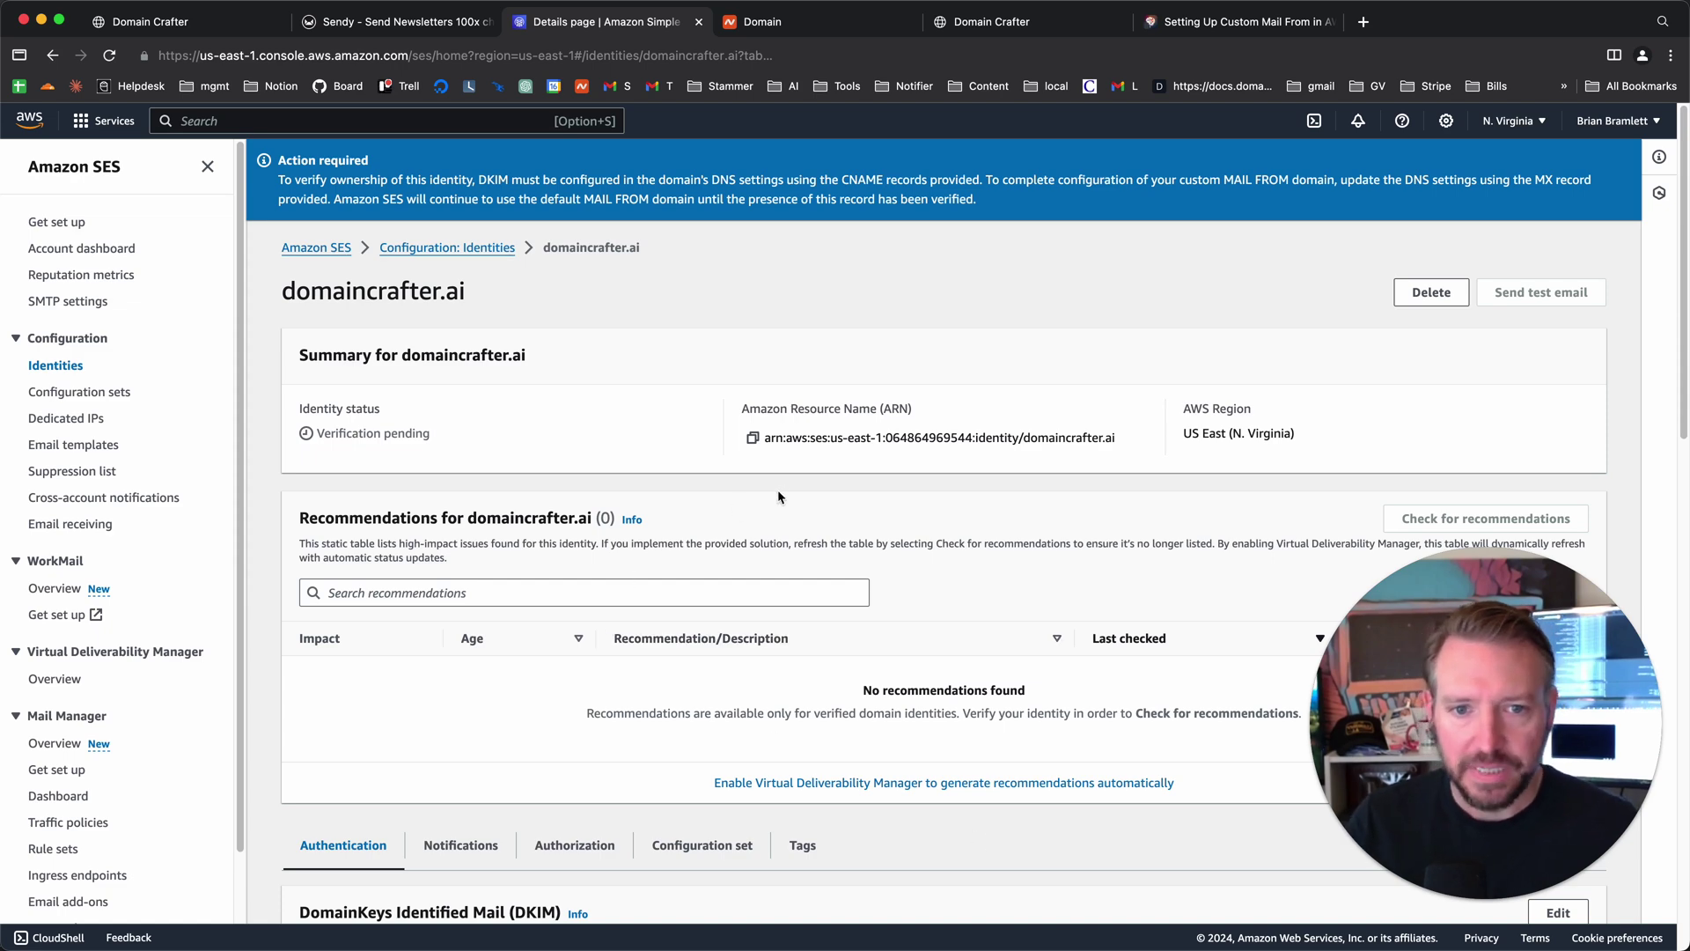
scroll(779, 497, down, 5)
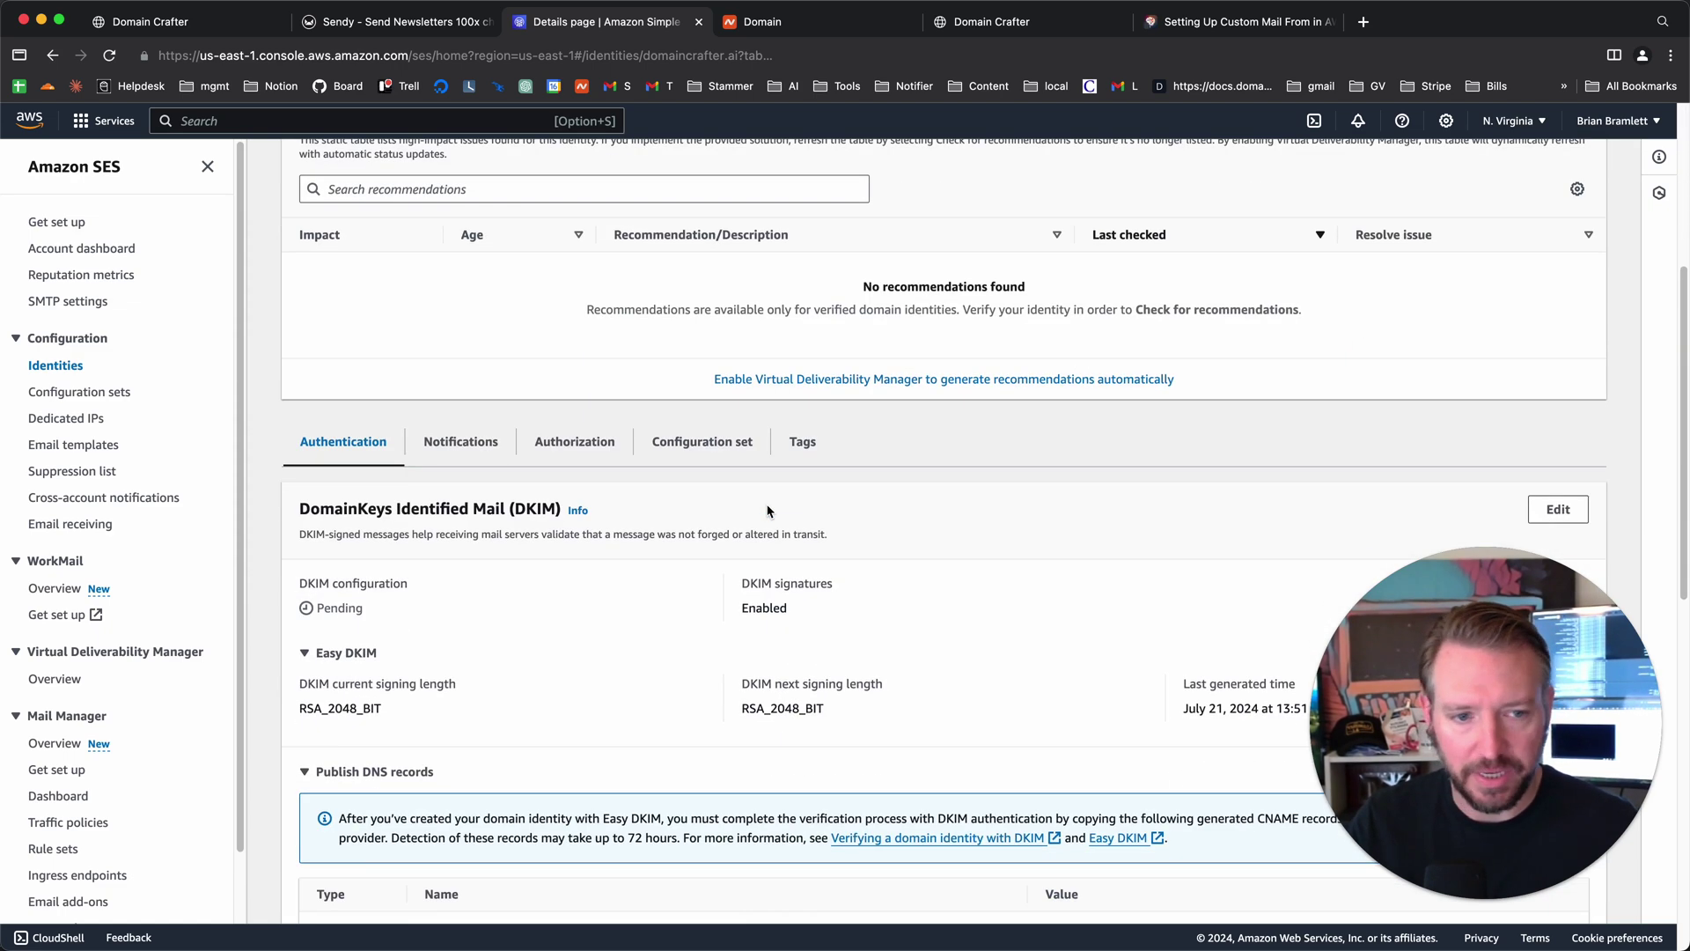
scroll(768, 511, down, 2)
scroll(948, 579, down, 1)
scroll(949, 585, up, 5)
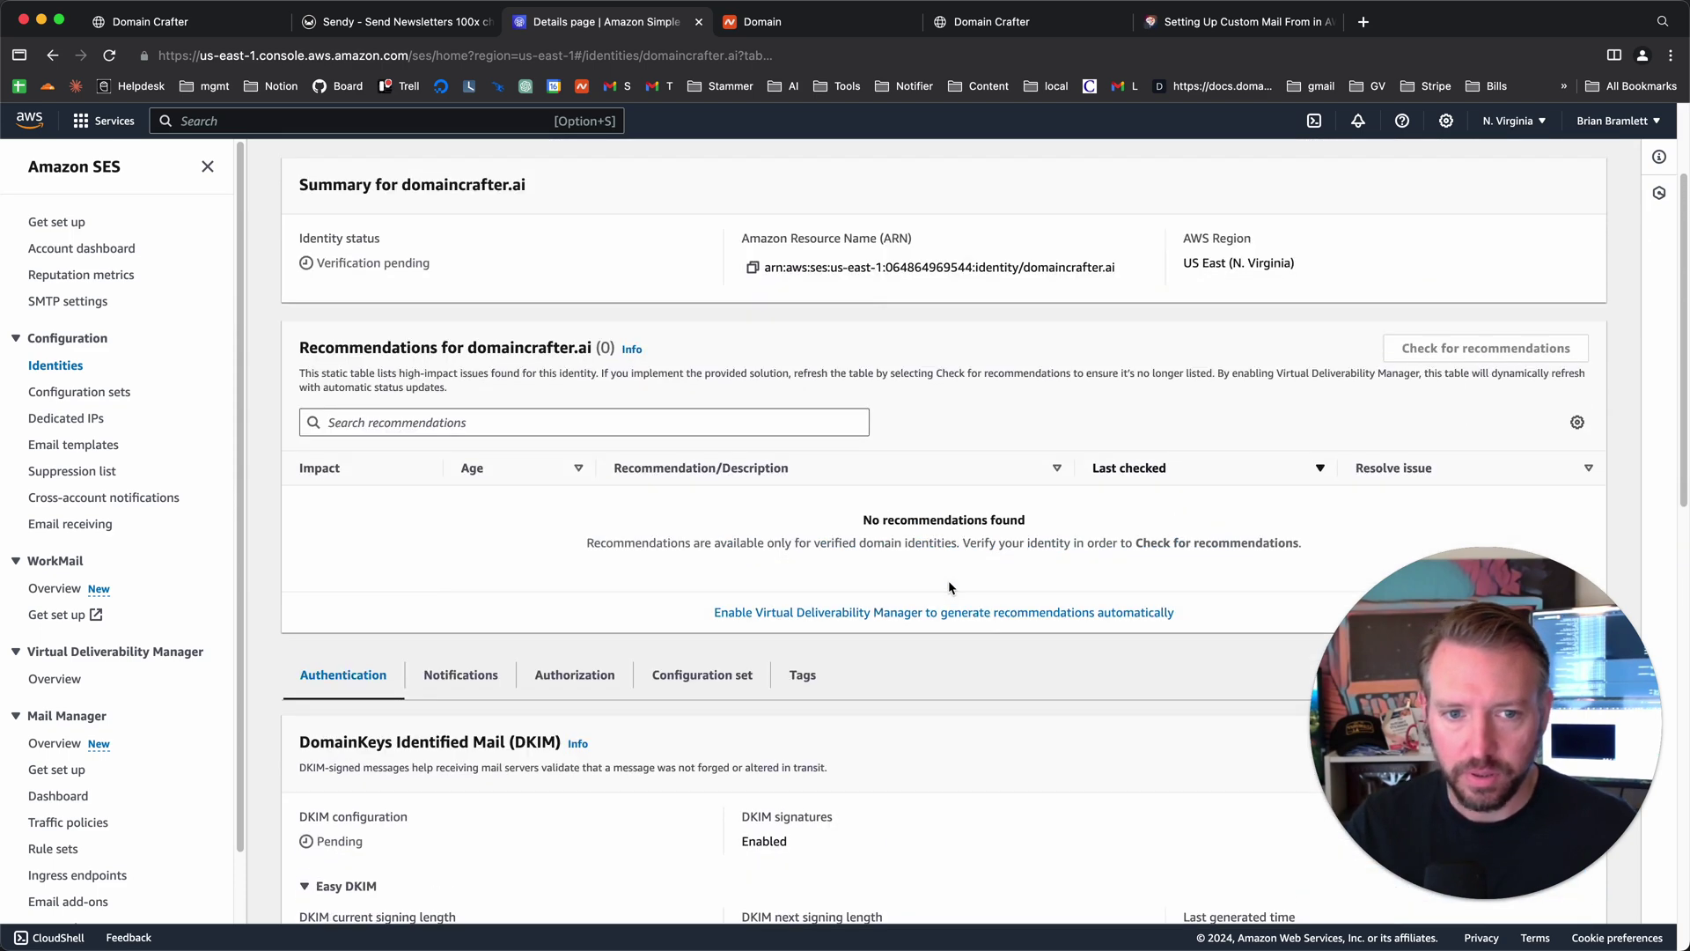
scroll(948, 579, up, 3)
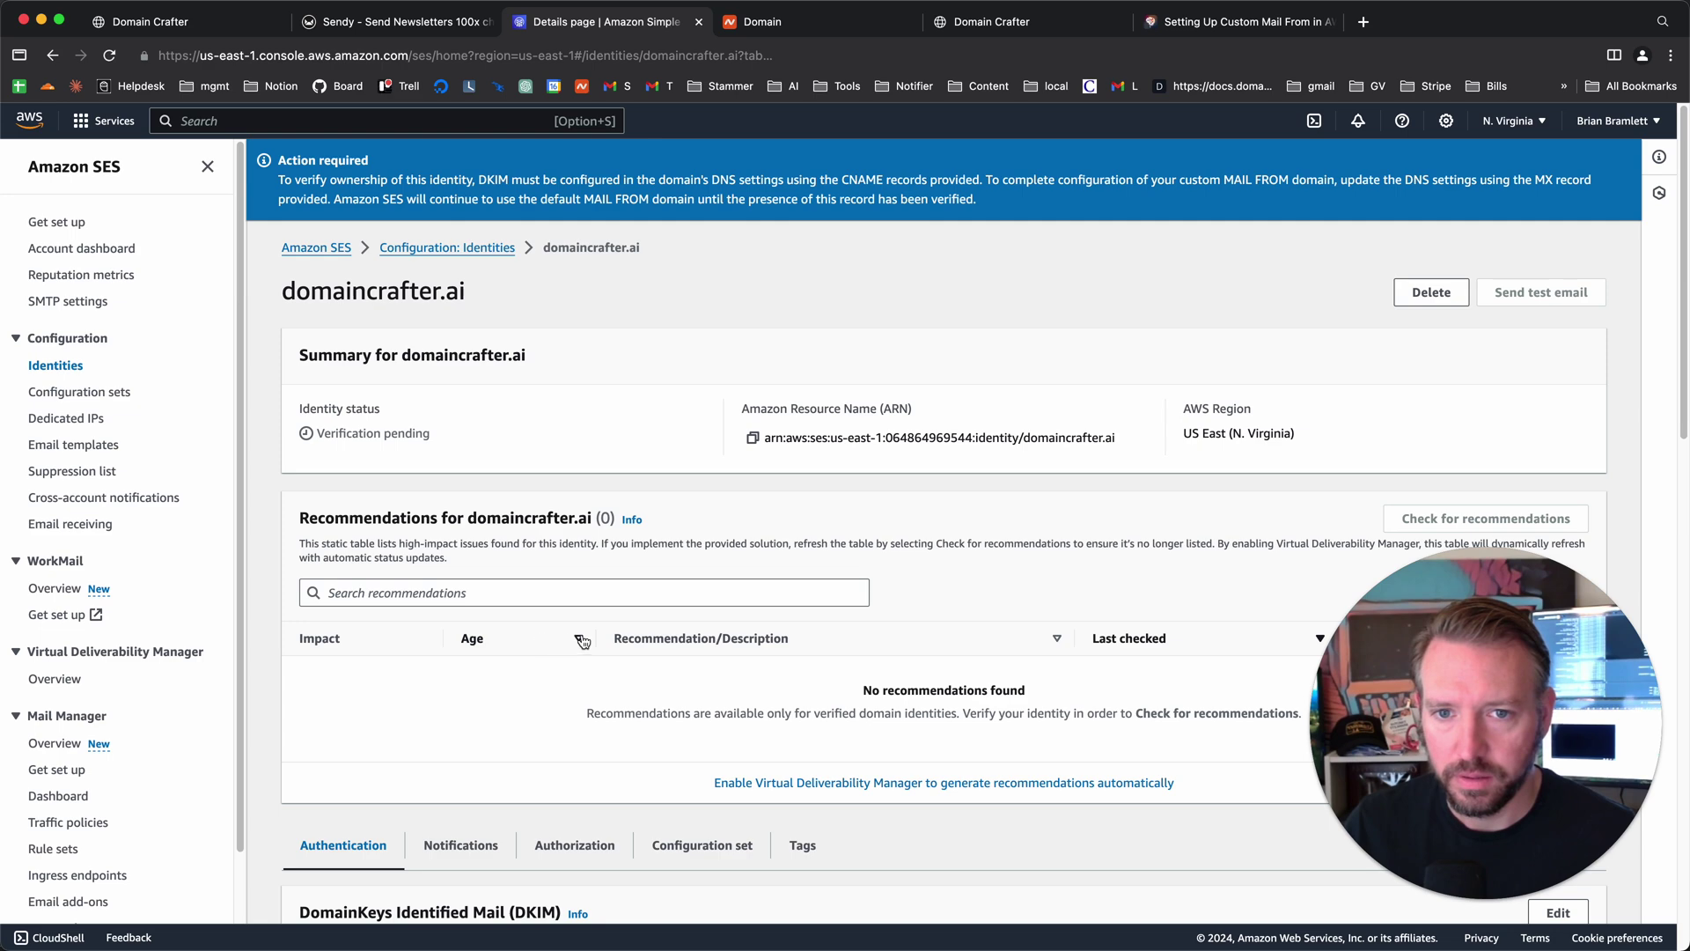
- Look over the three DKIM CNAME and MAIL FROM records, then show Namecheap's domain page
scroll(583, 641, down, 3)
scroll(583, 641, down, 3)
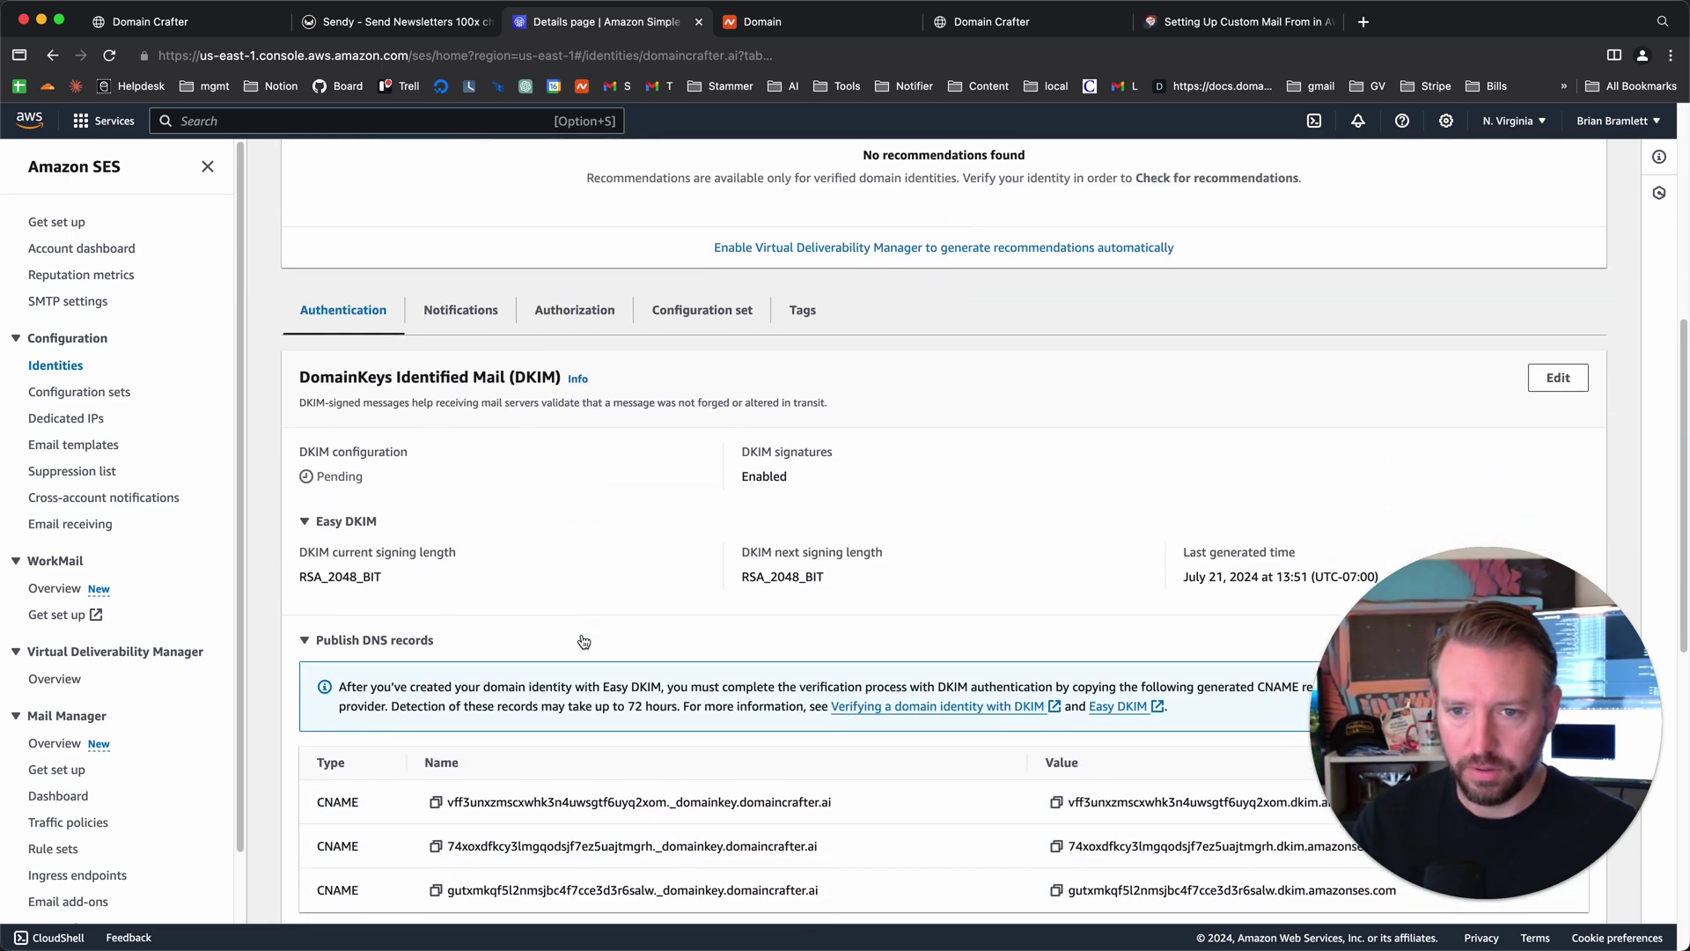
scroll(586, 640, down, 3)
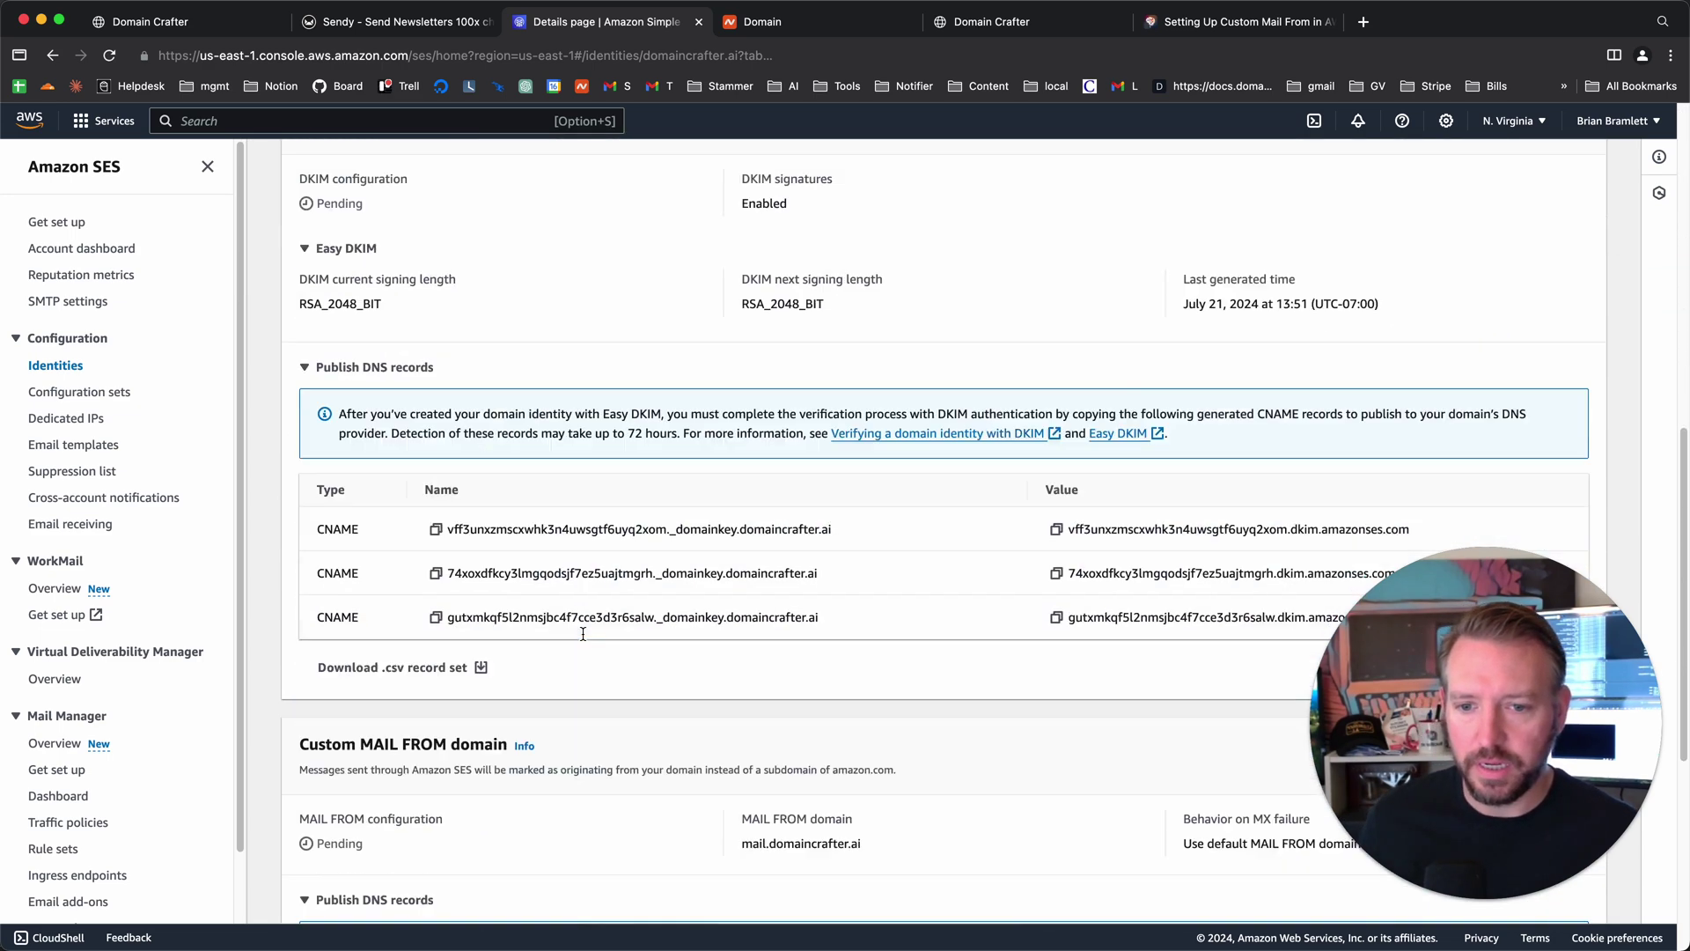
scroll(594, 629, down, 4)
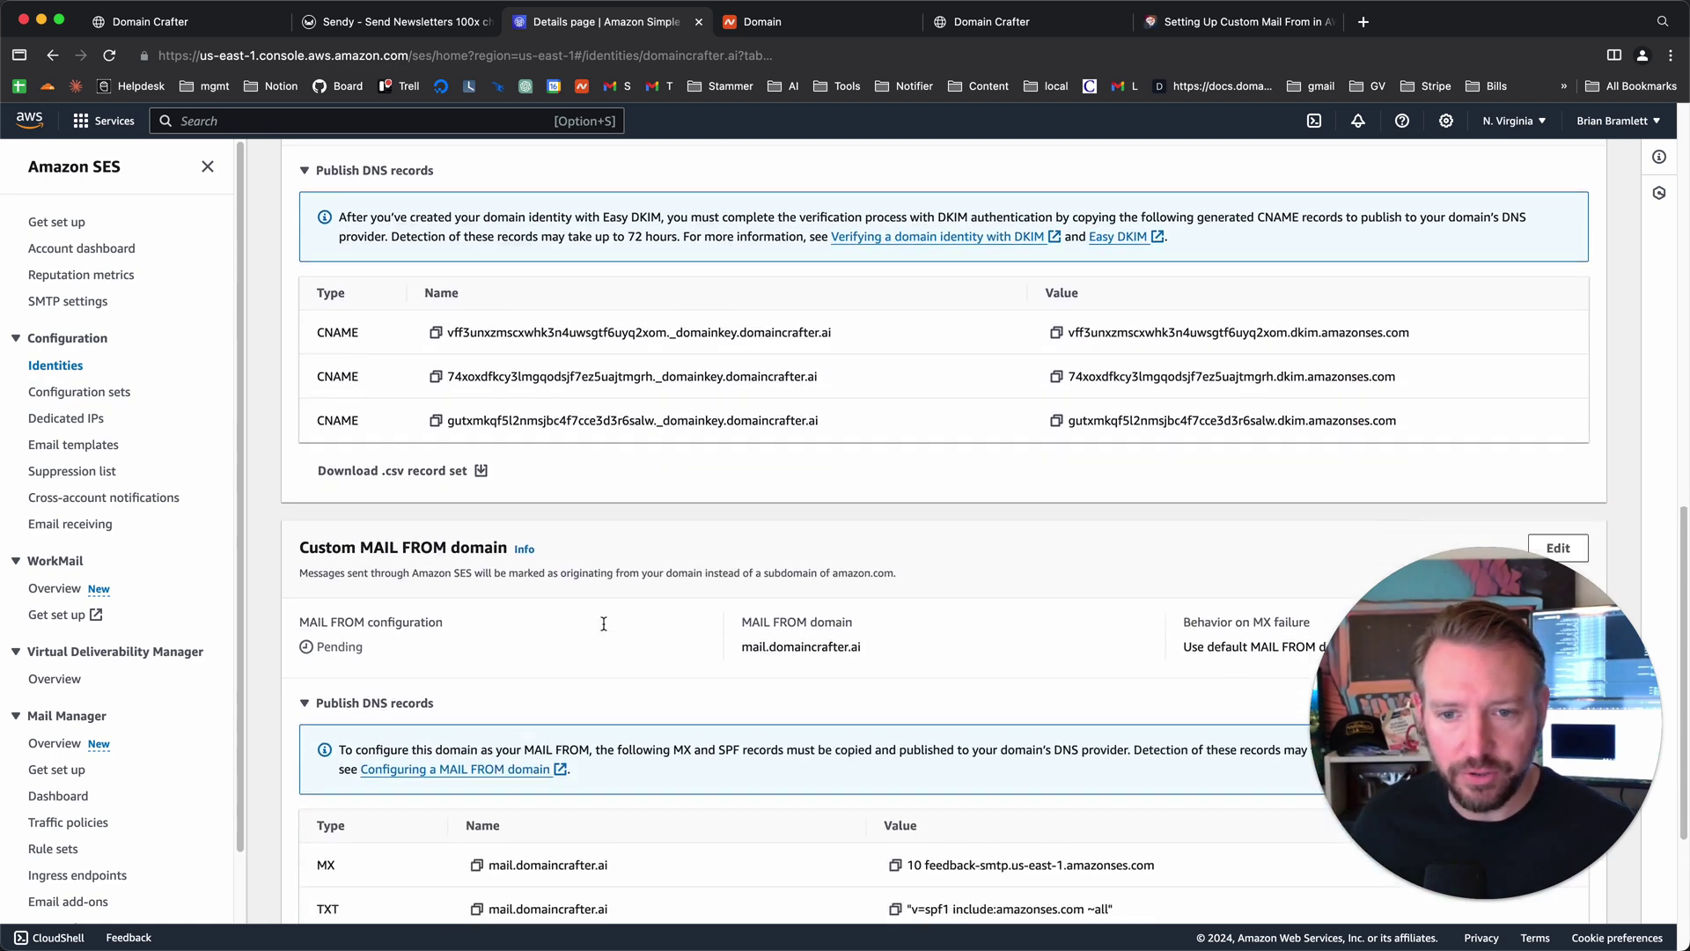
scroll(604, 624, up, 10)
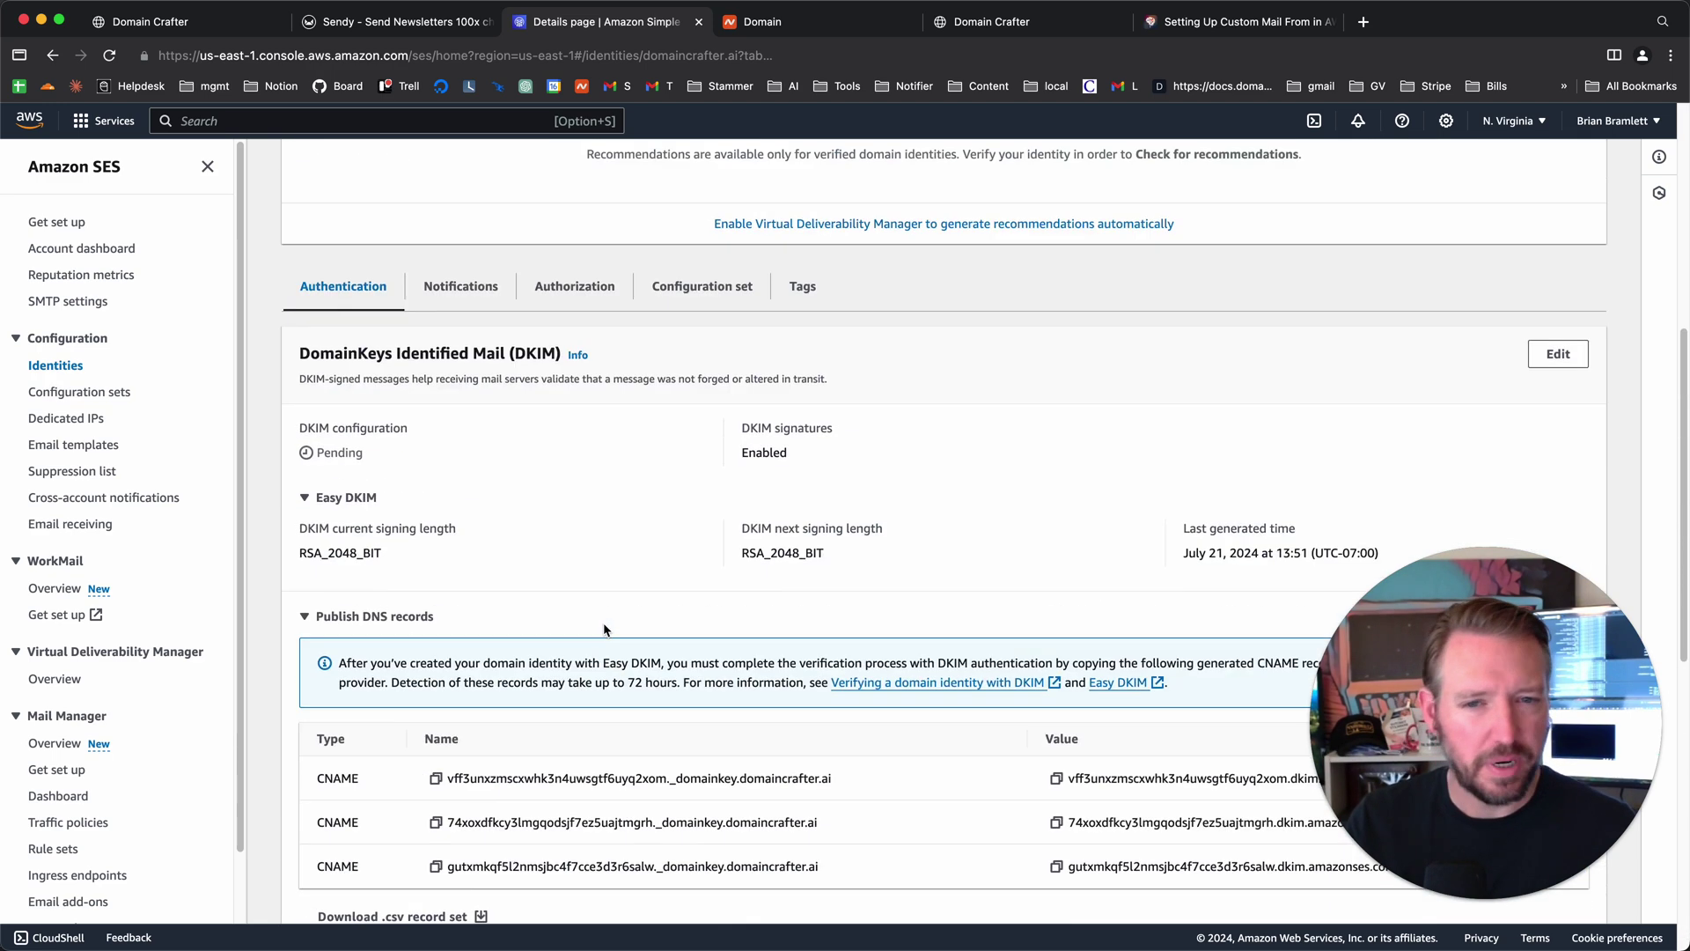
scroll(604, 629, up, 4)
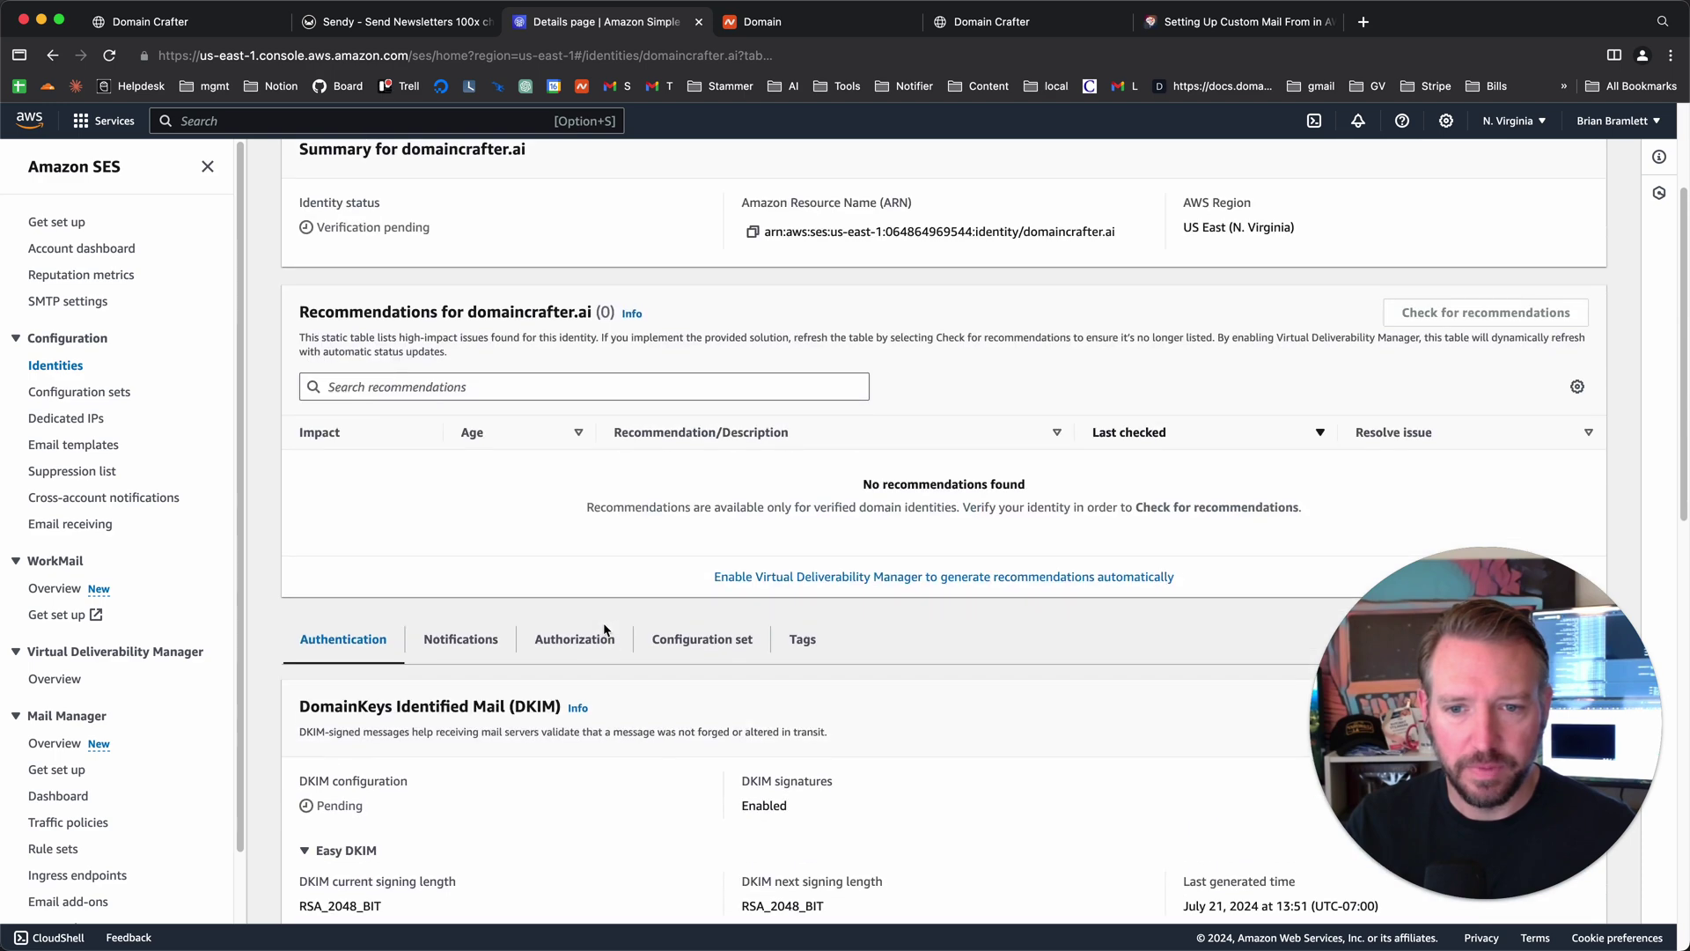
scroll(604, 621, up, 1)
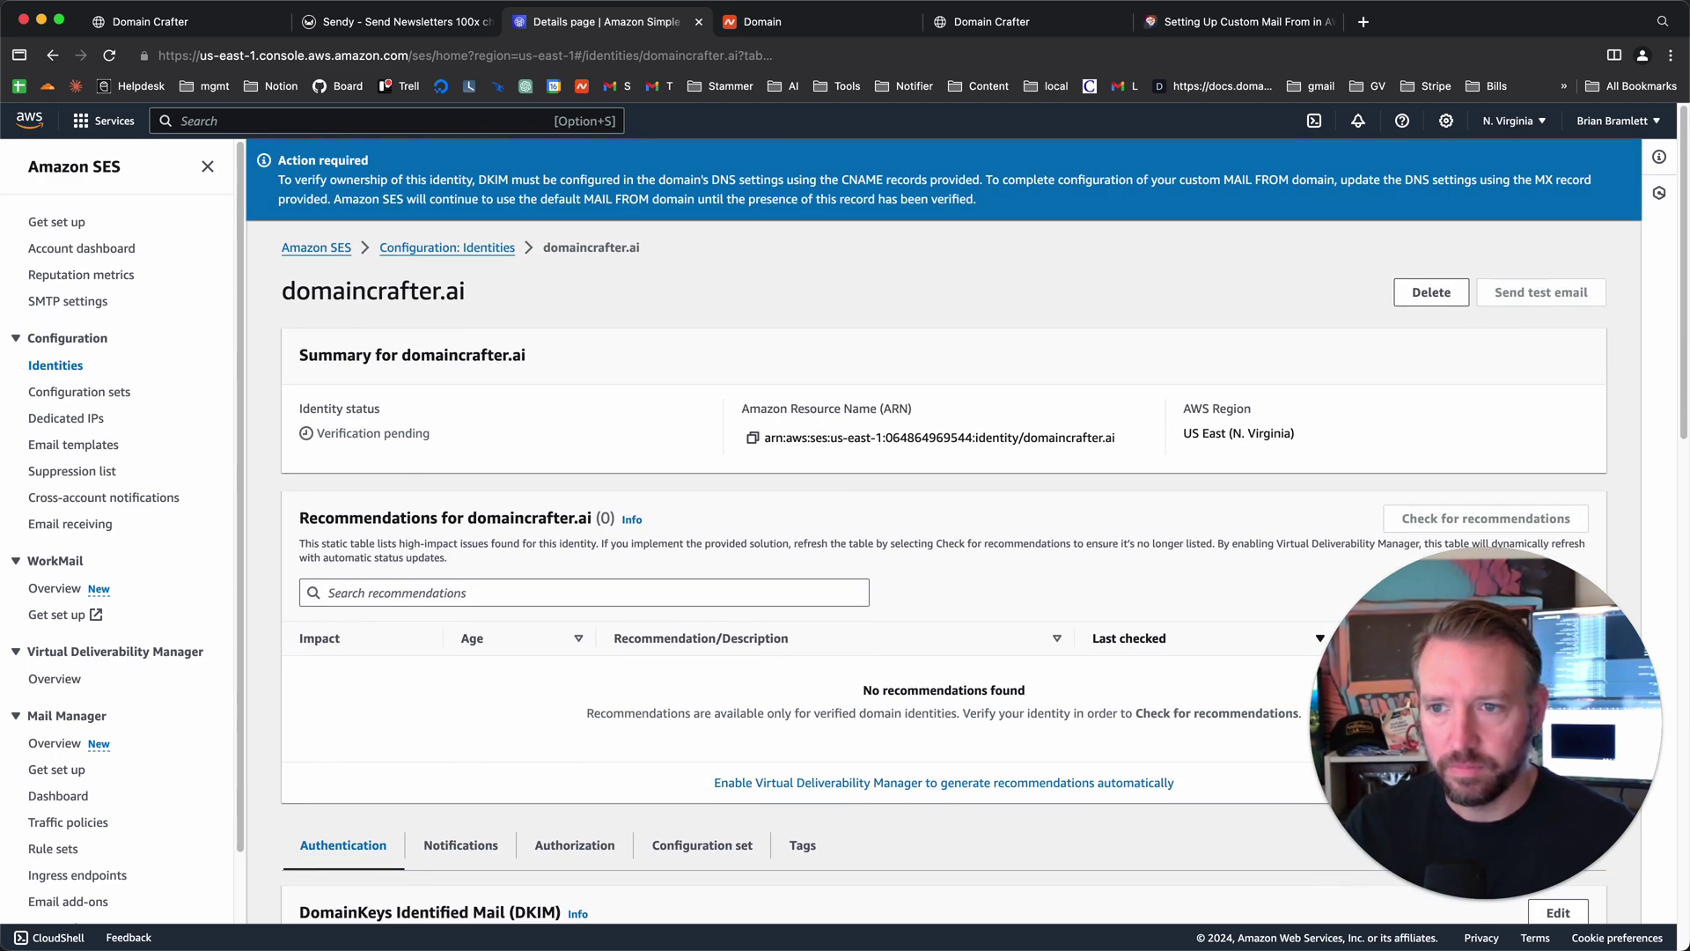
scroll(657, 366, down, 8)
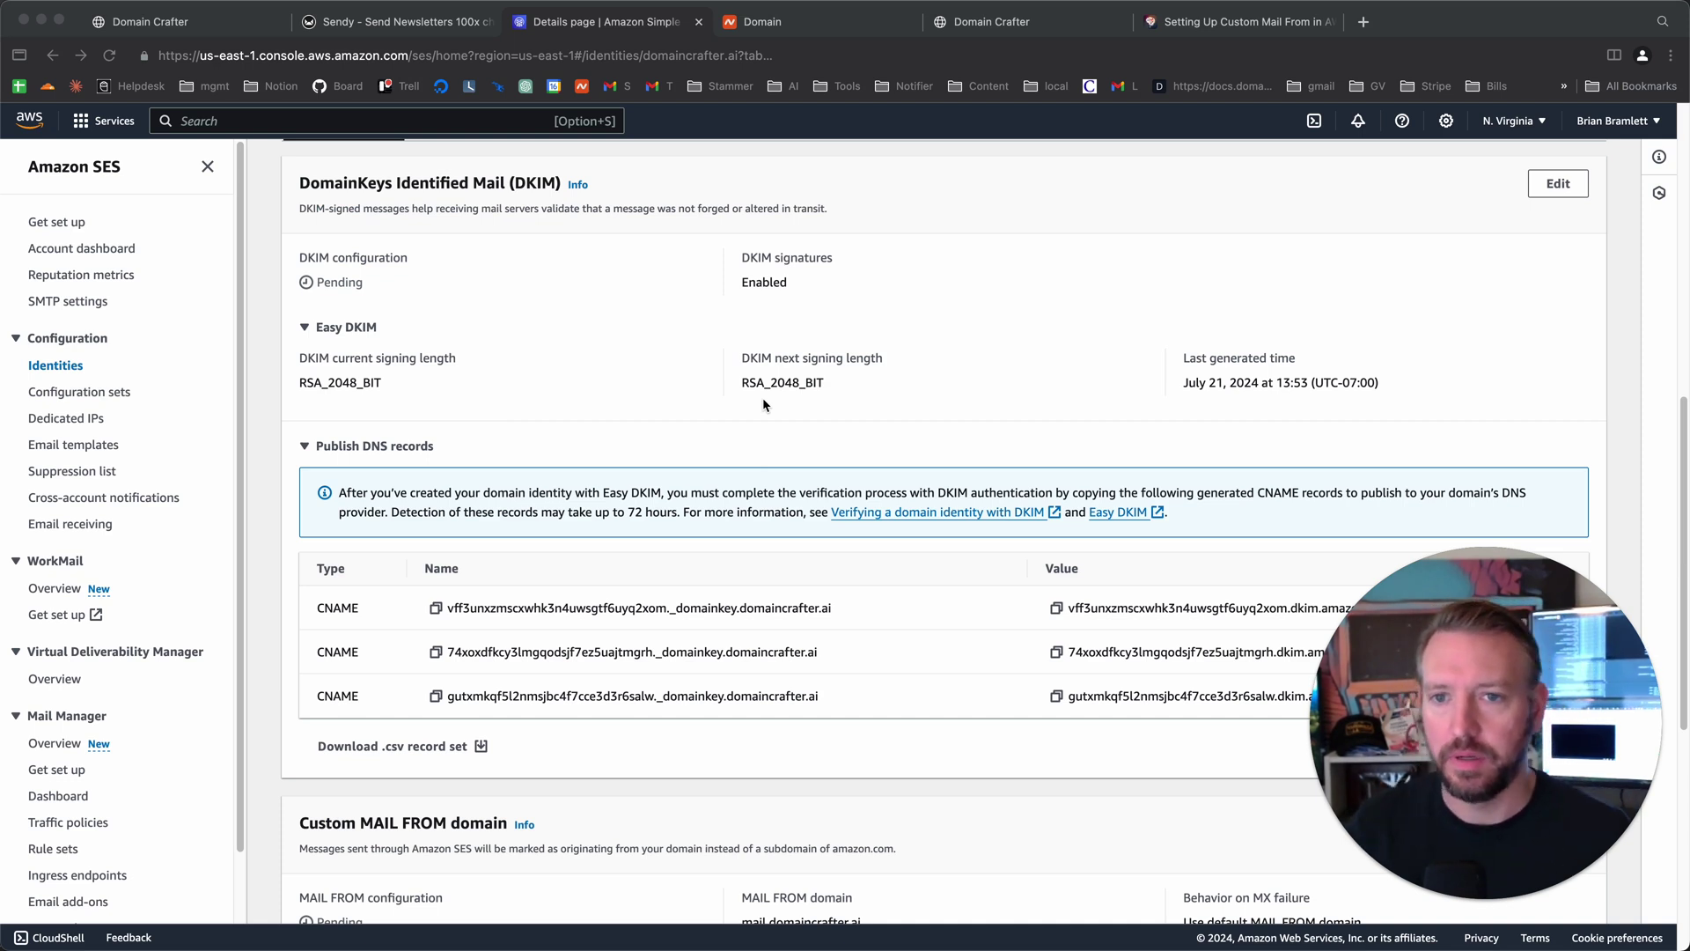
scroll(704, 414, up, 1)
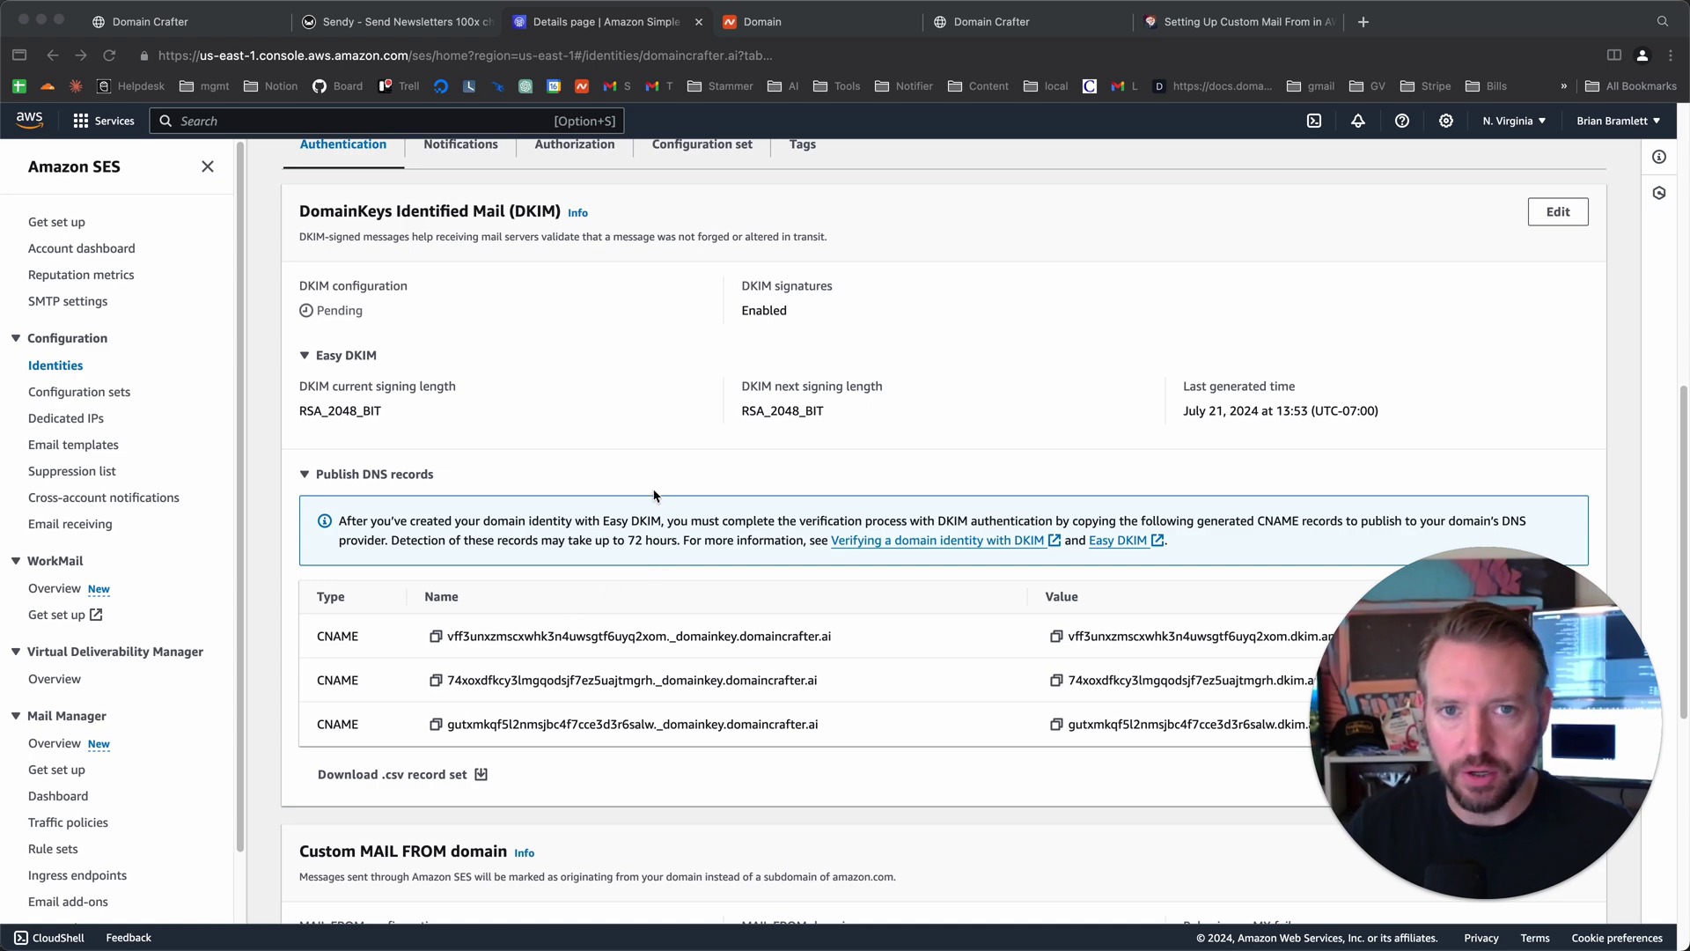
click(814, 21)
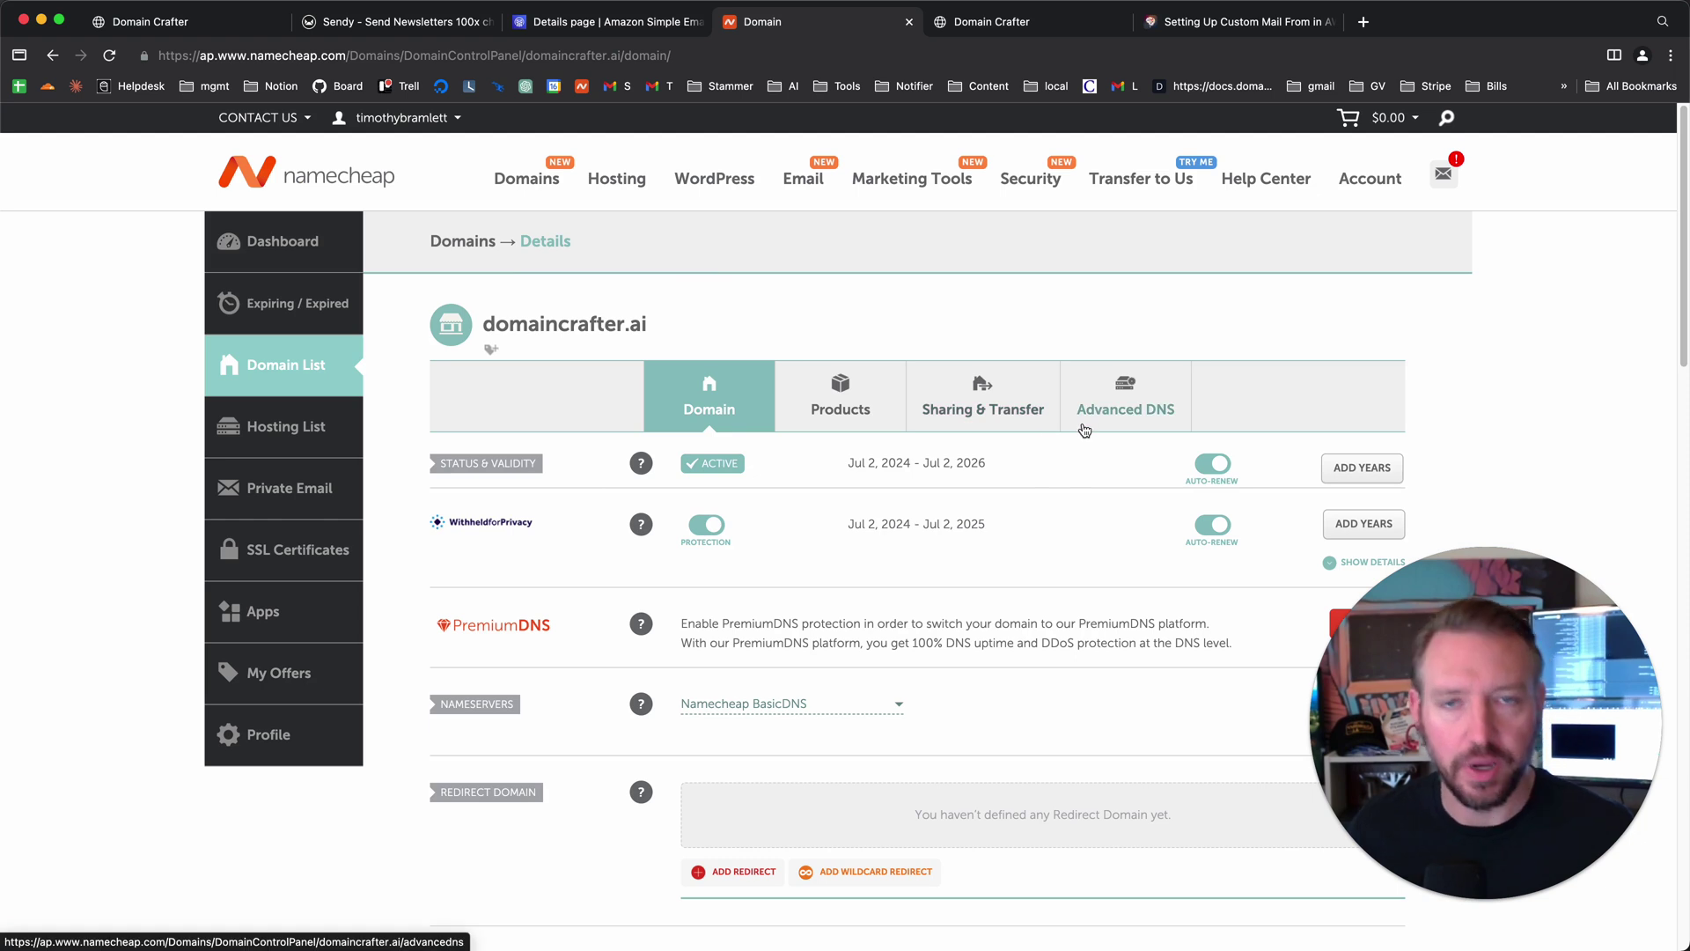
- Add a new CNAME record row in Namecheap's Advanced DNS
click(1132, 415)
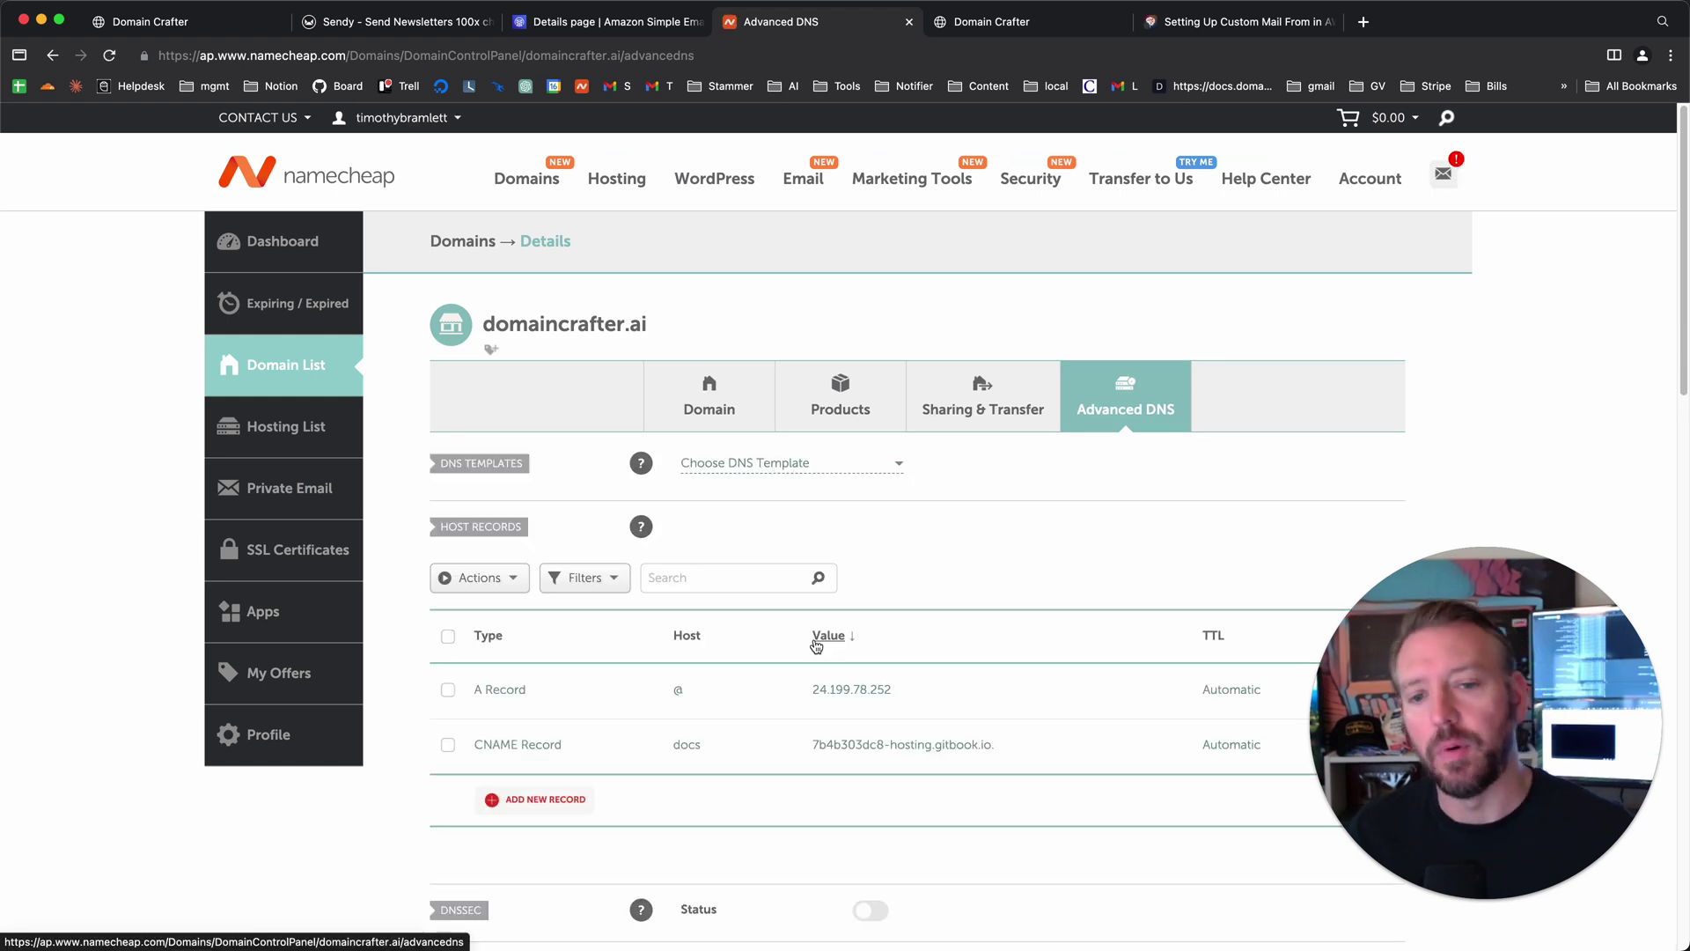
scroll(695, 687, down, 3)
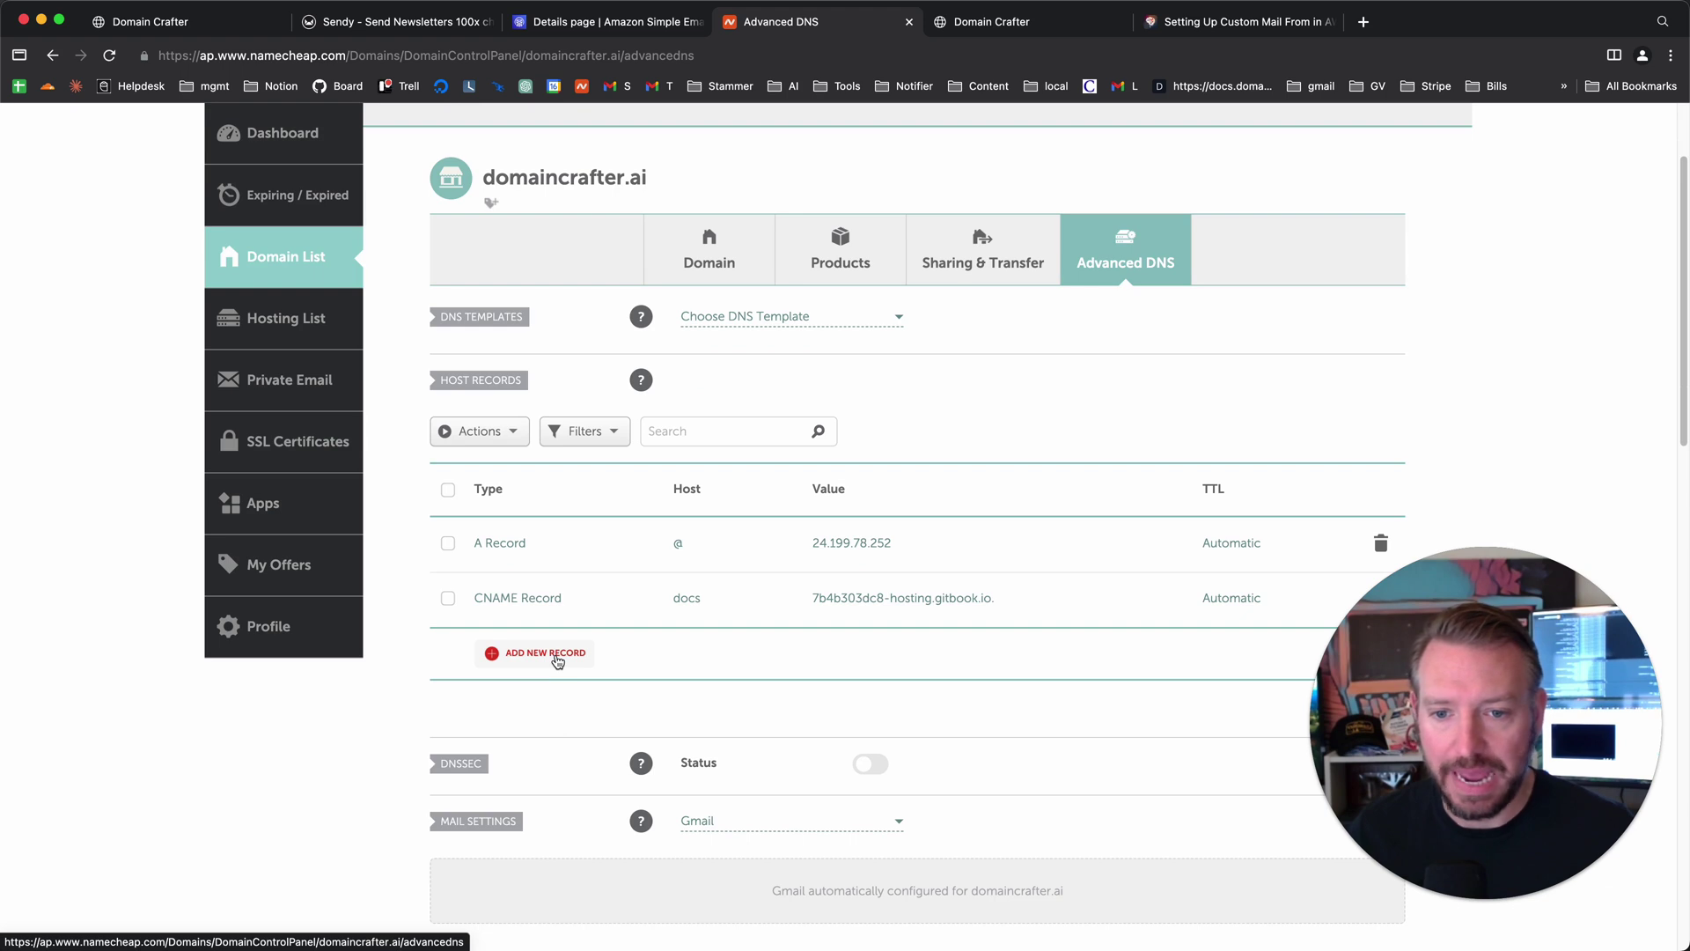
click(558, 661)
scroll(564, 506, down, 3)
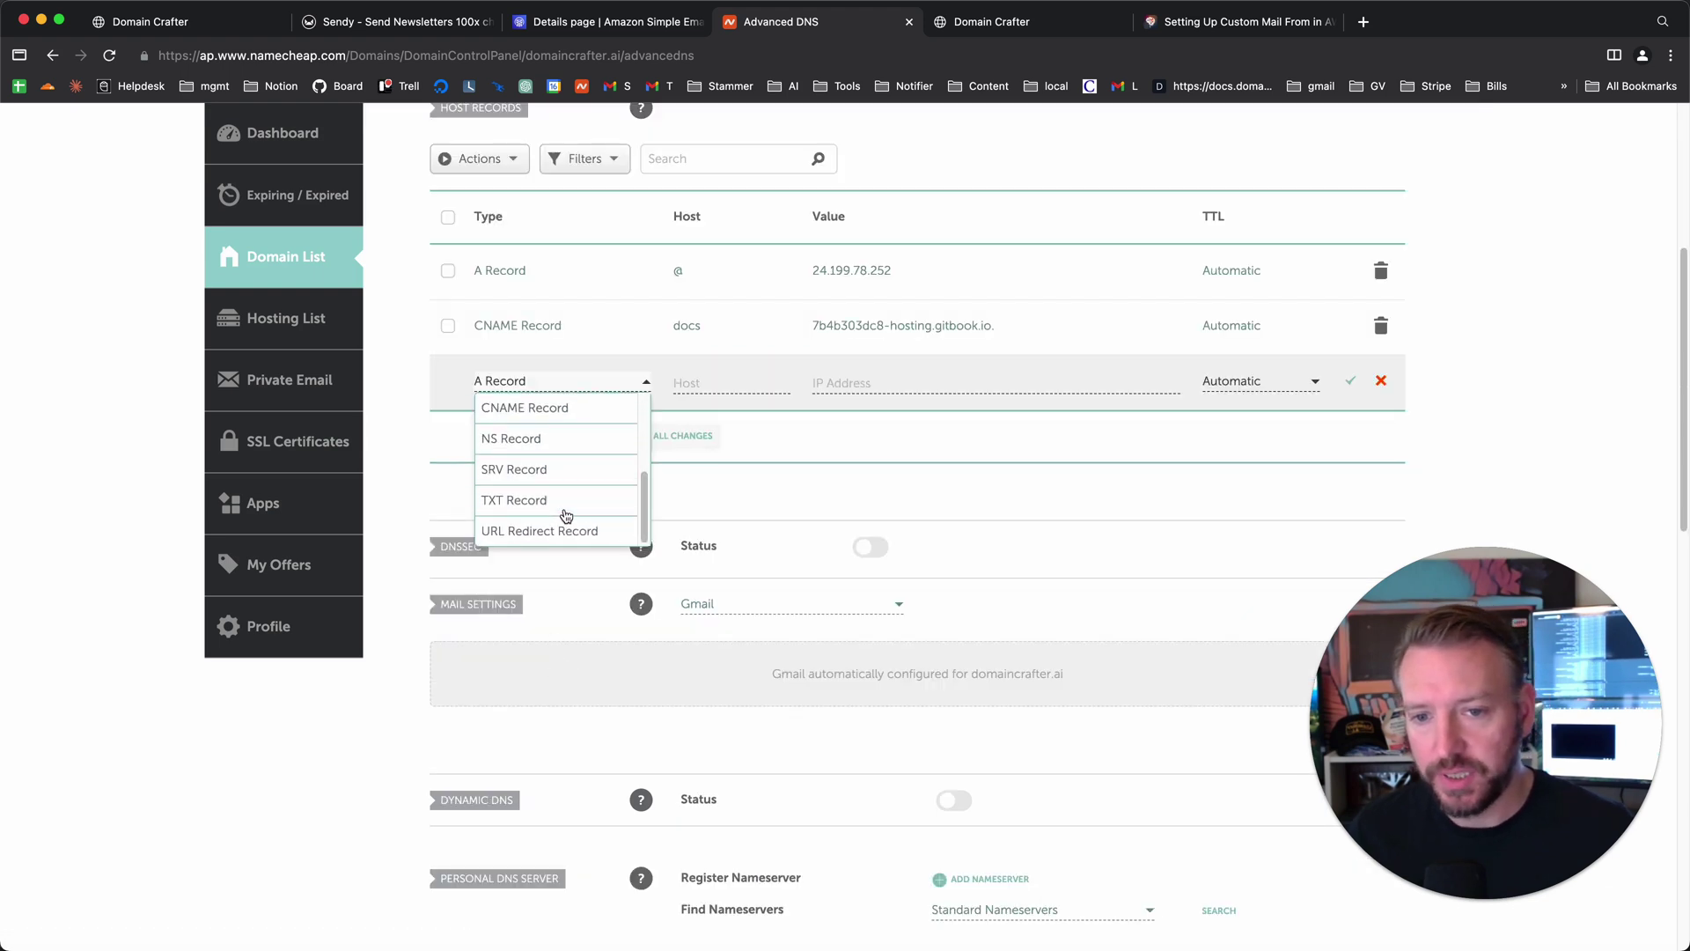
scroll(556, 451, up, 1)
click(537, 432)
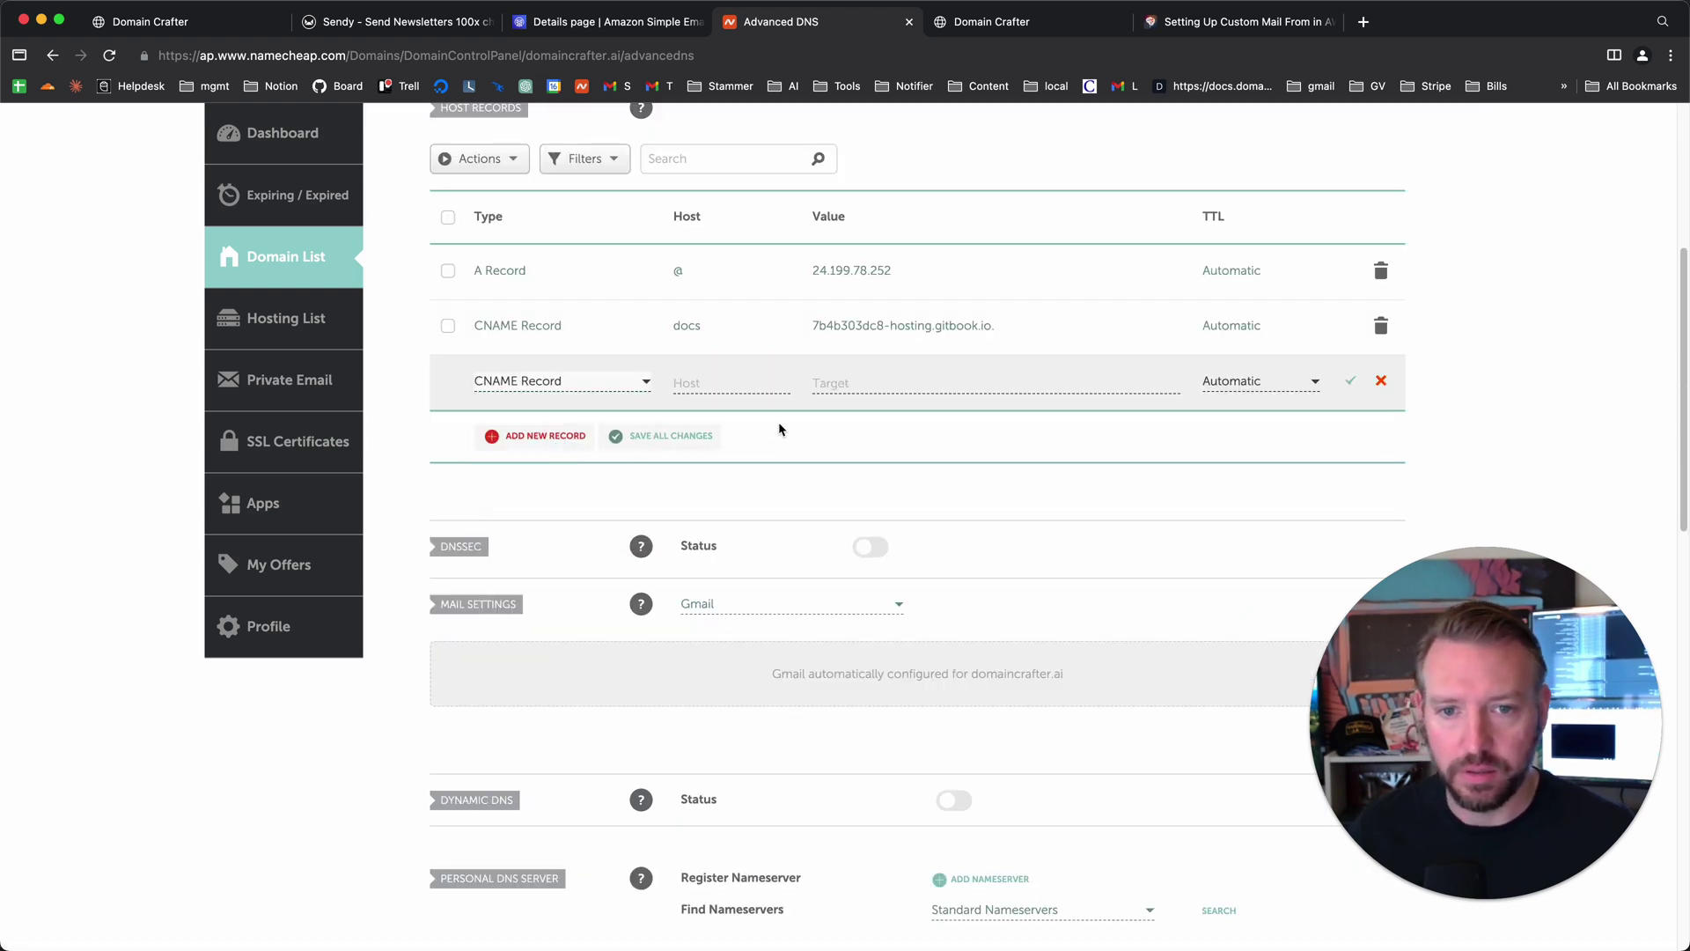
- Set the record's host to the first SES DKIM name token, without the domain suffix
key(ctrl+shift+Tab)
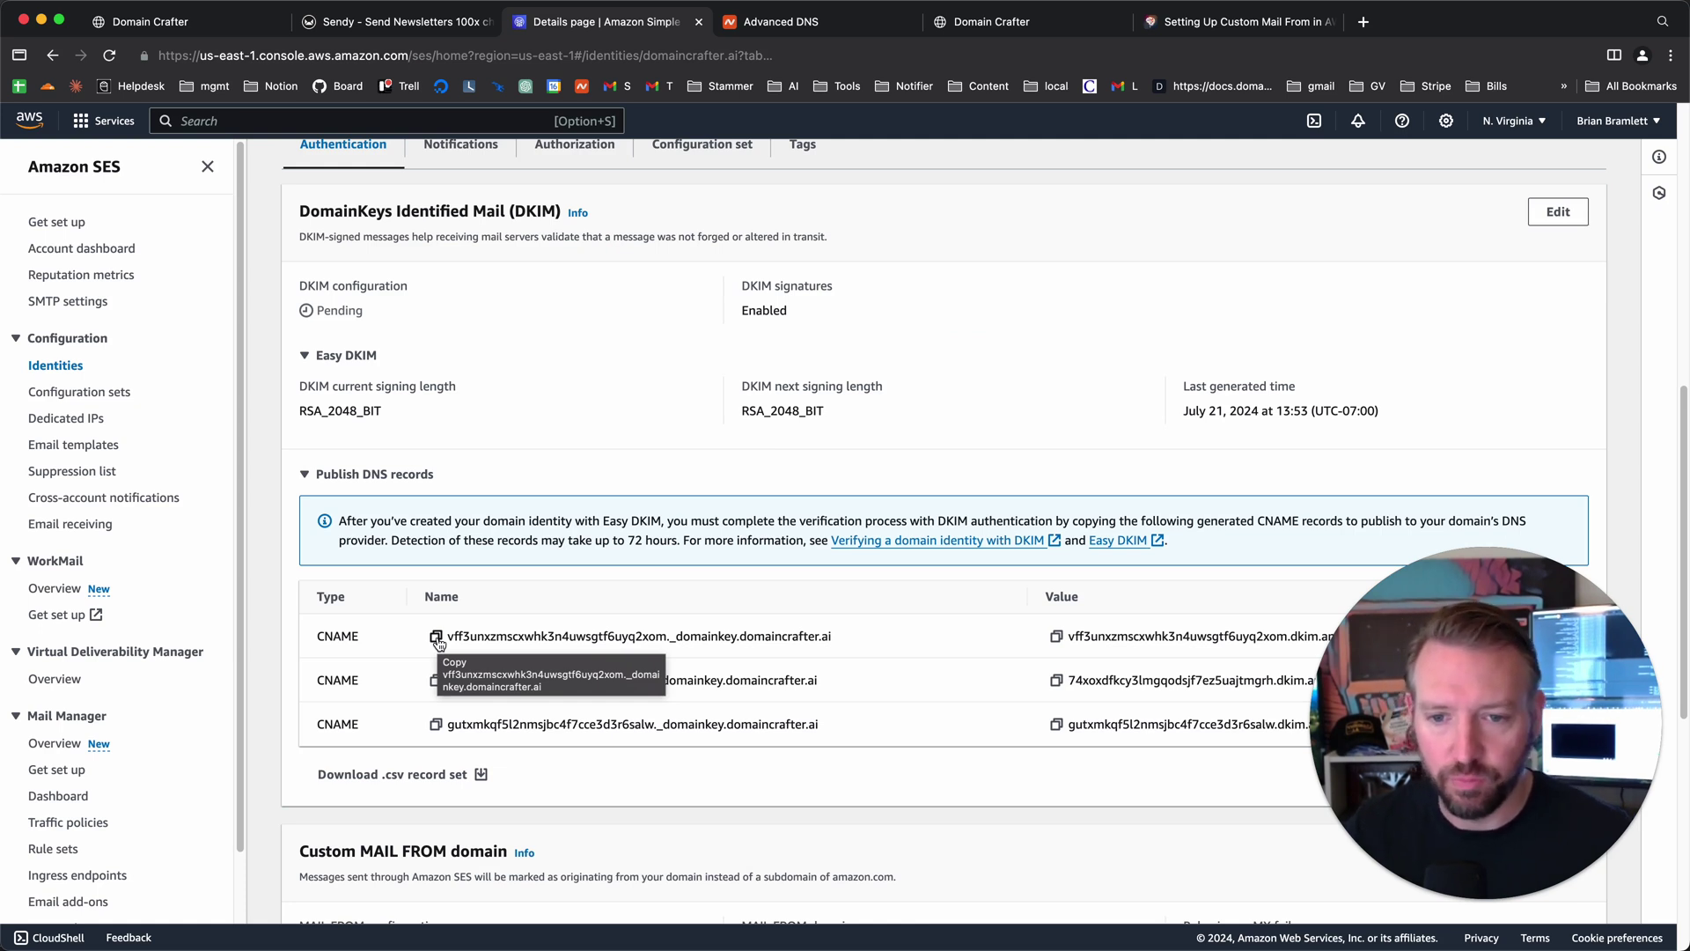
click(437, 639)
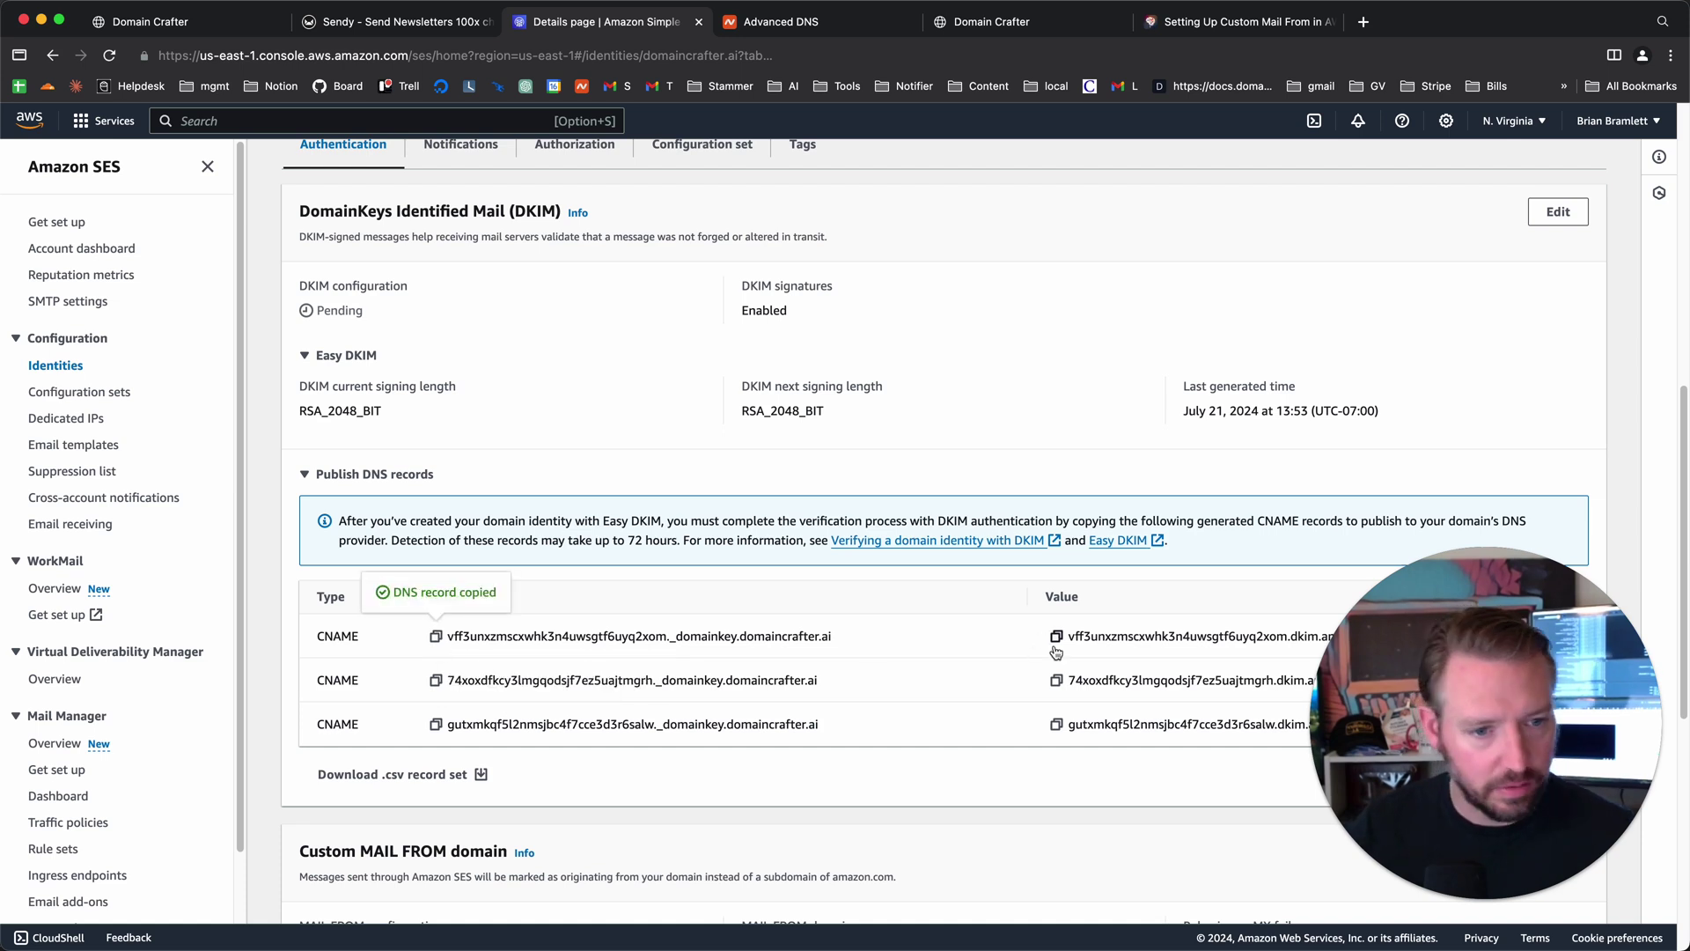
key(ctrl+Tab)
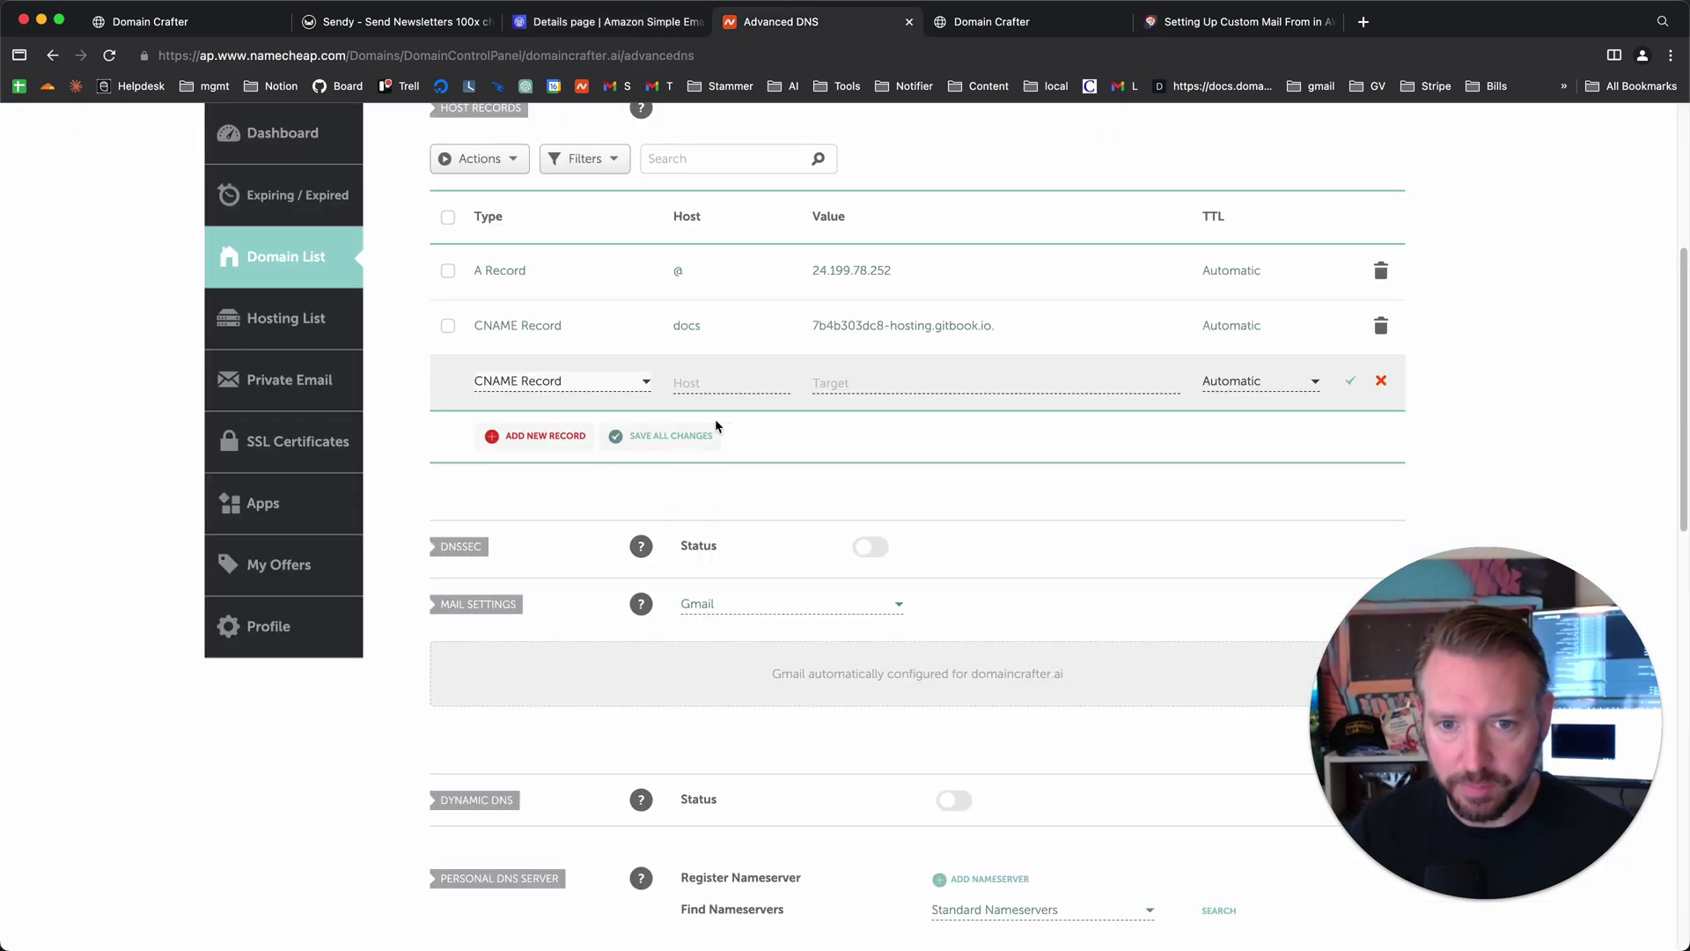
click(708, 384)
key(super+v)
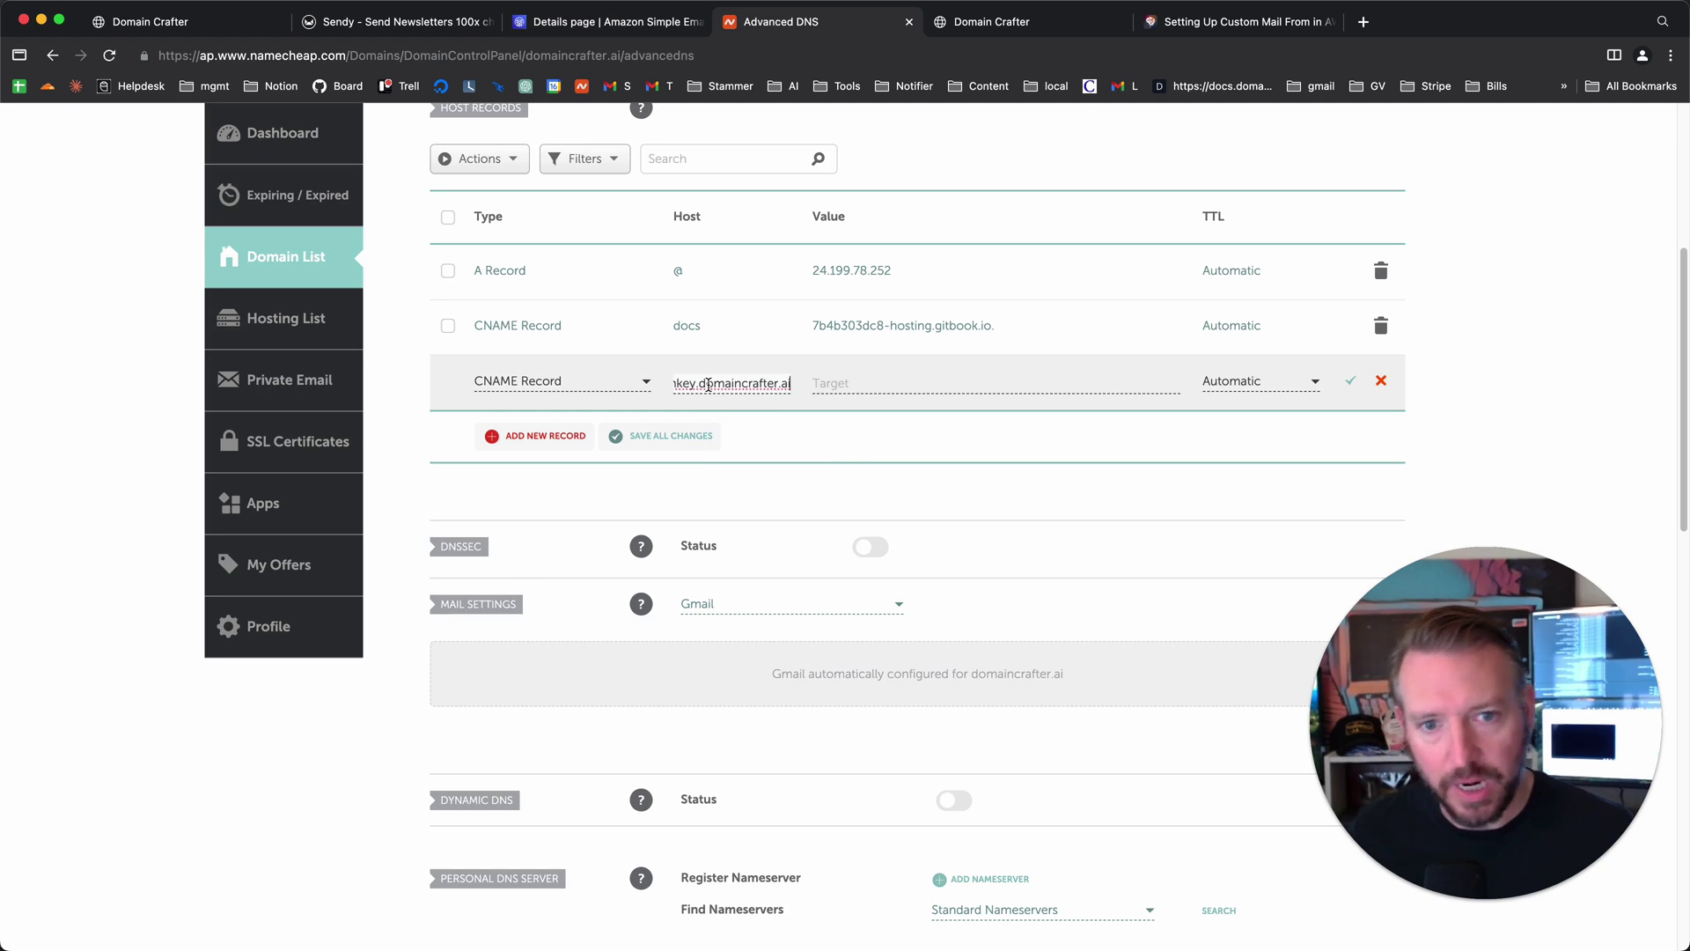
scroll(777, 440, up, 2)
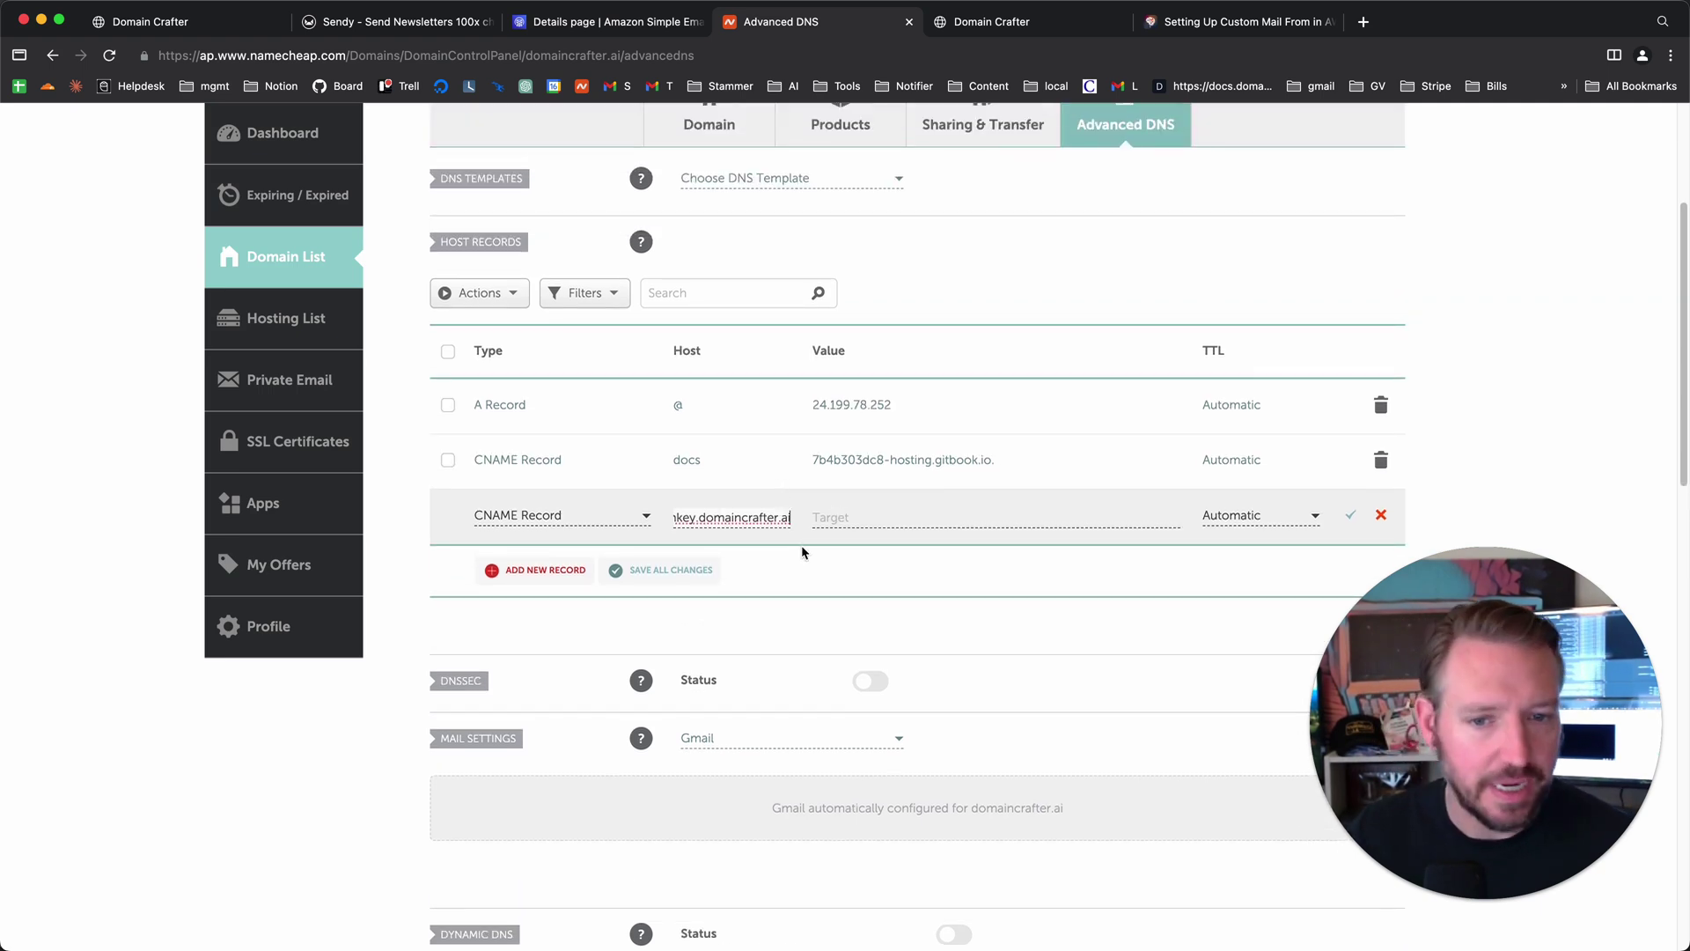
drag(740, 517, 930, 520)
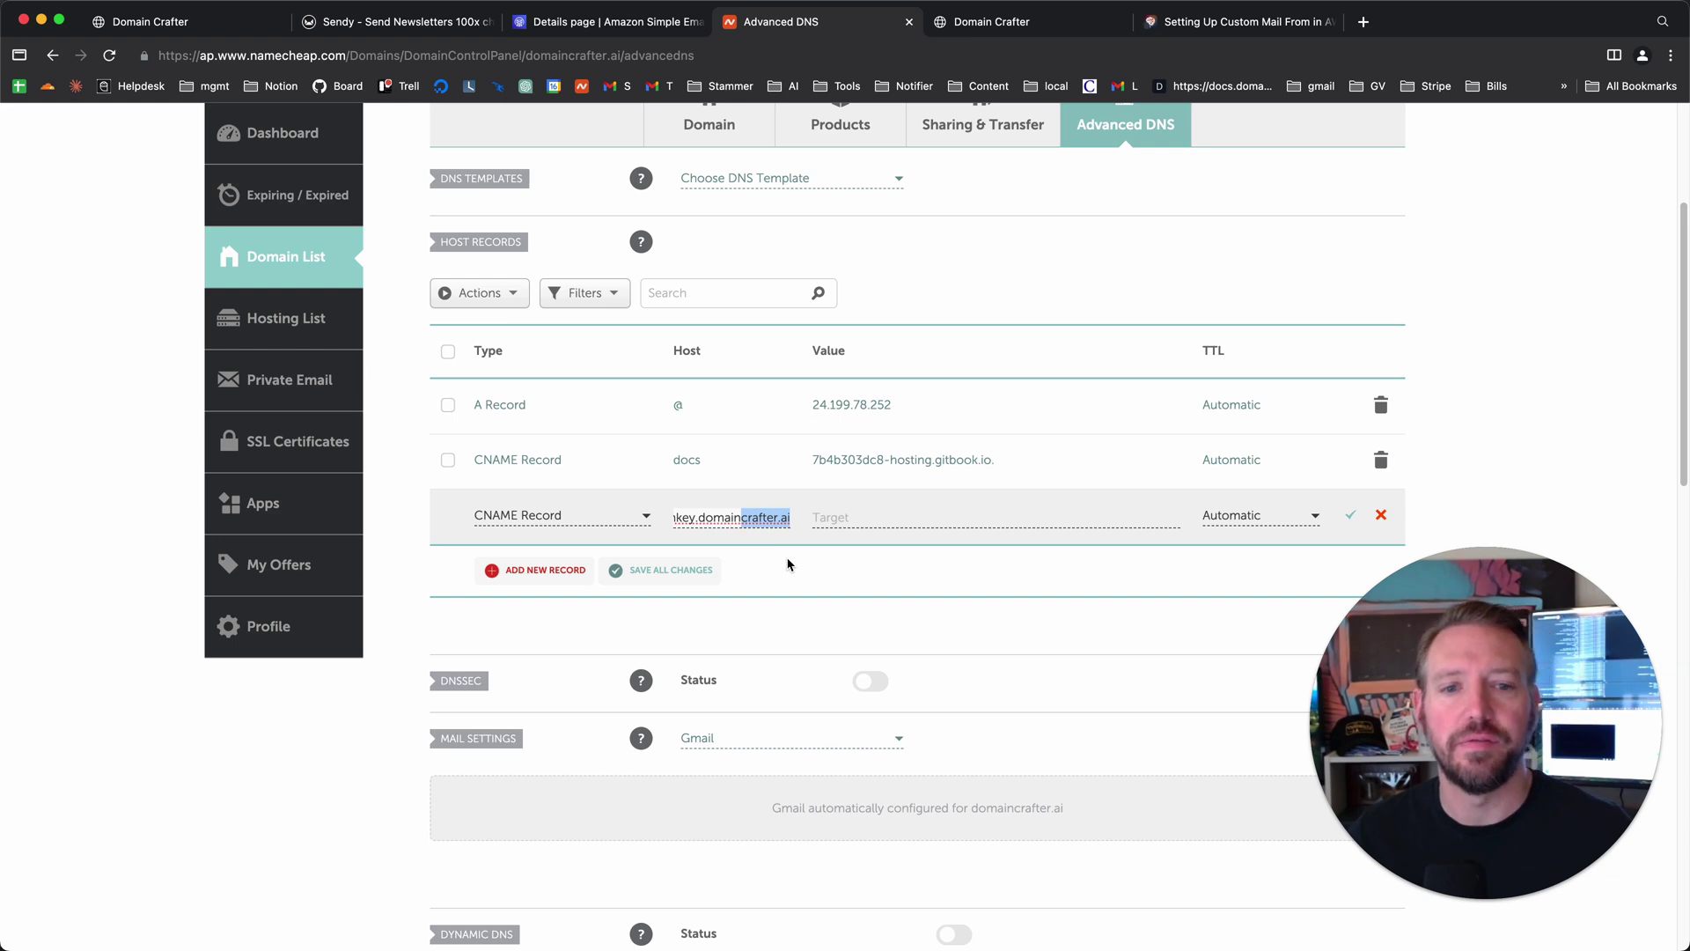
click(763, 550)
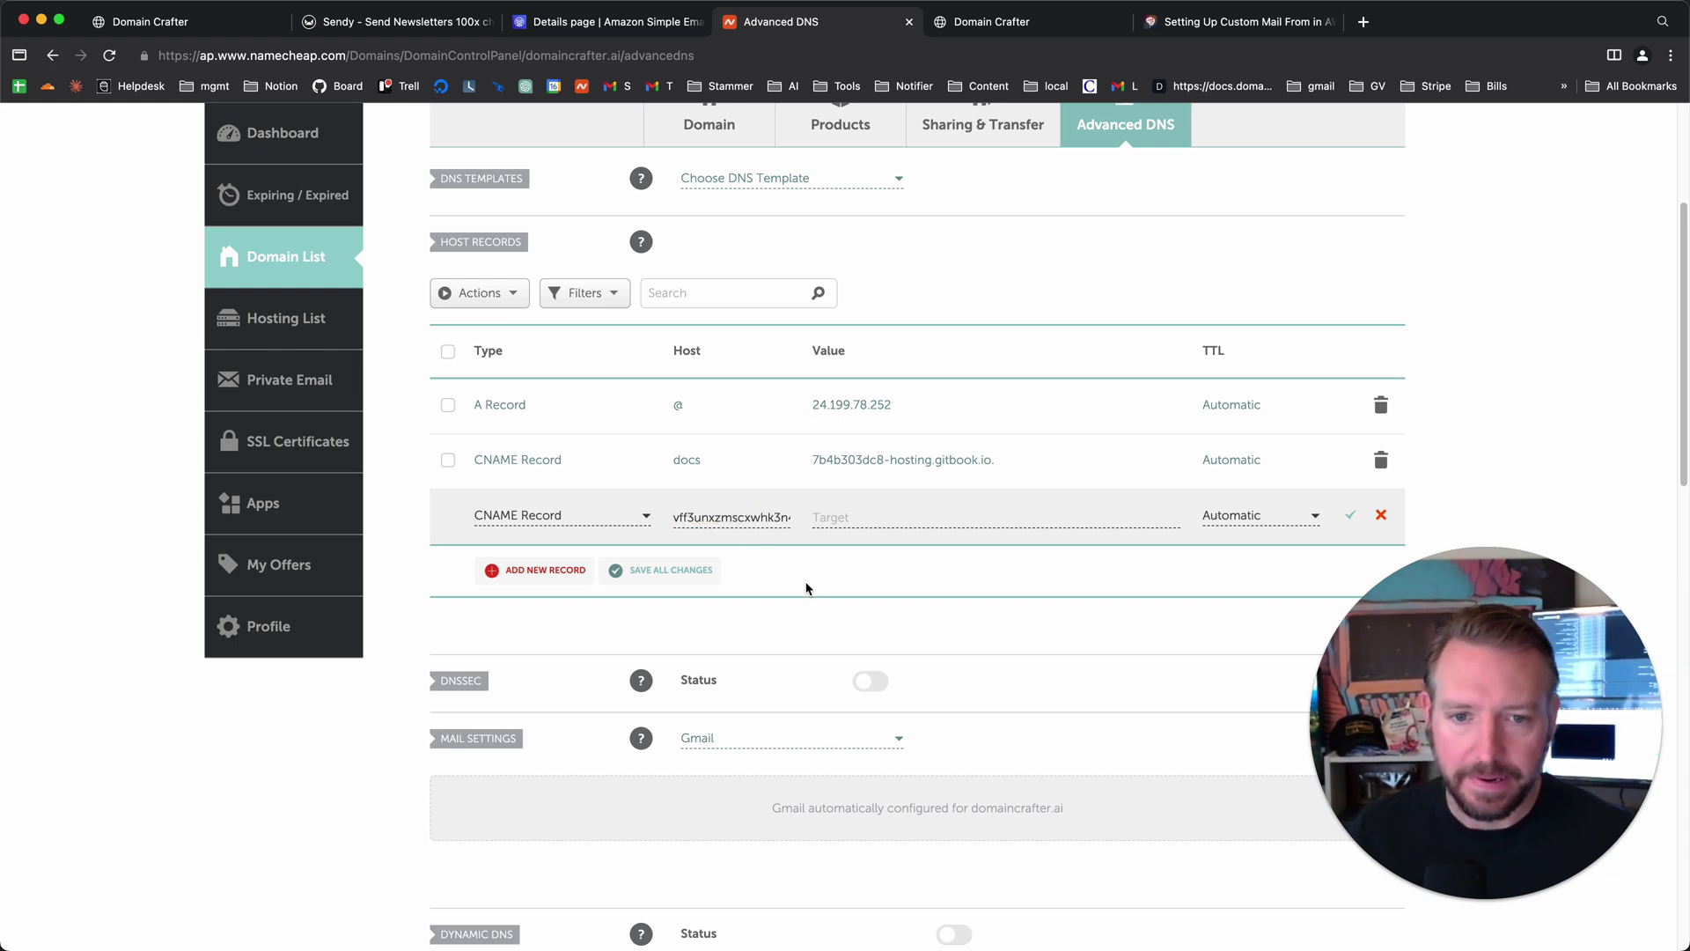
key(super+a)
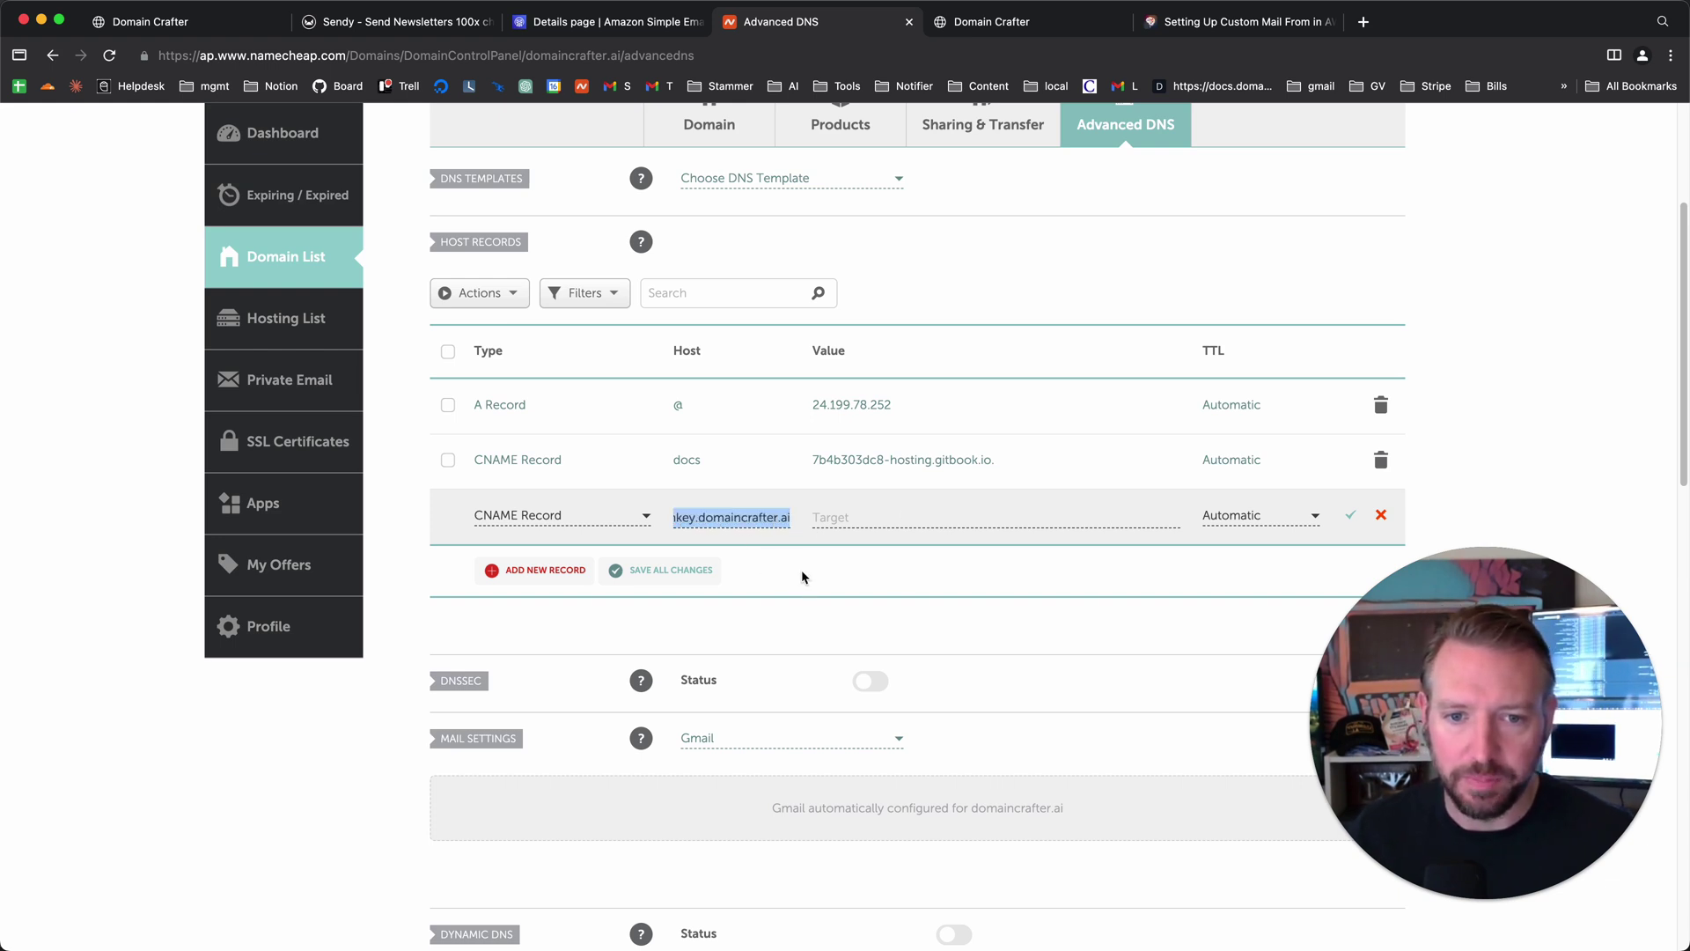
key(super+v)
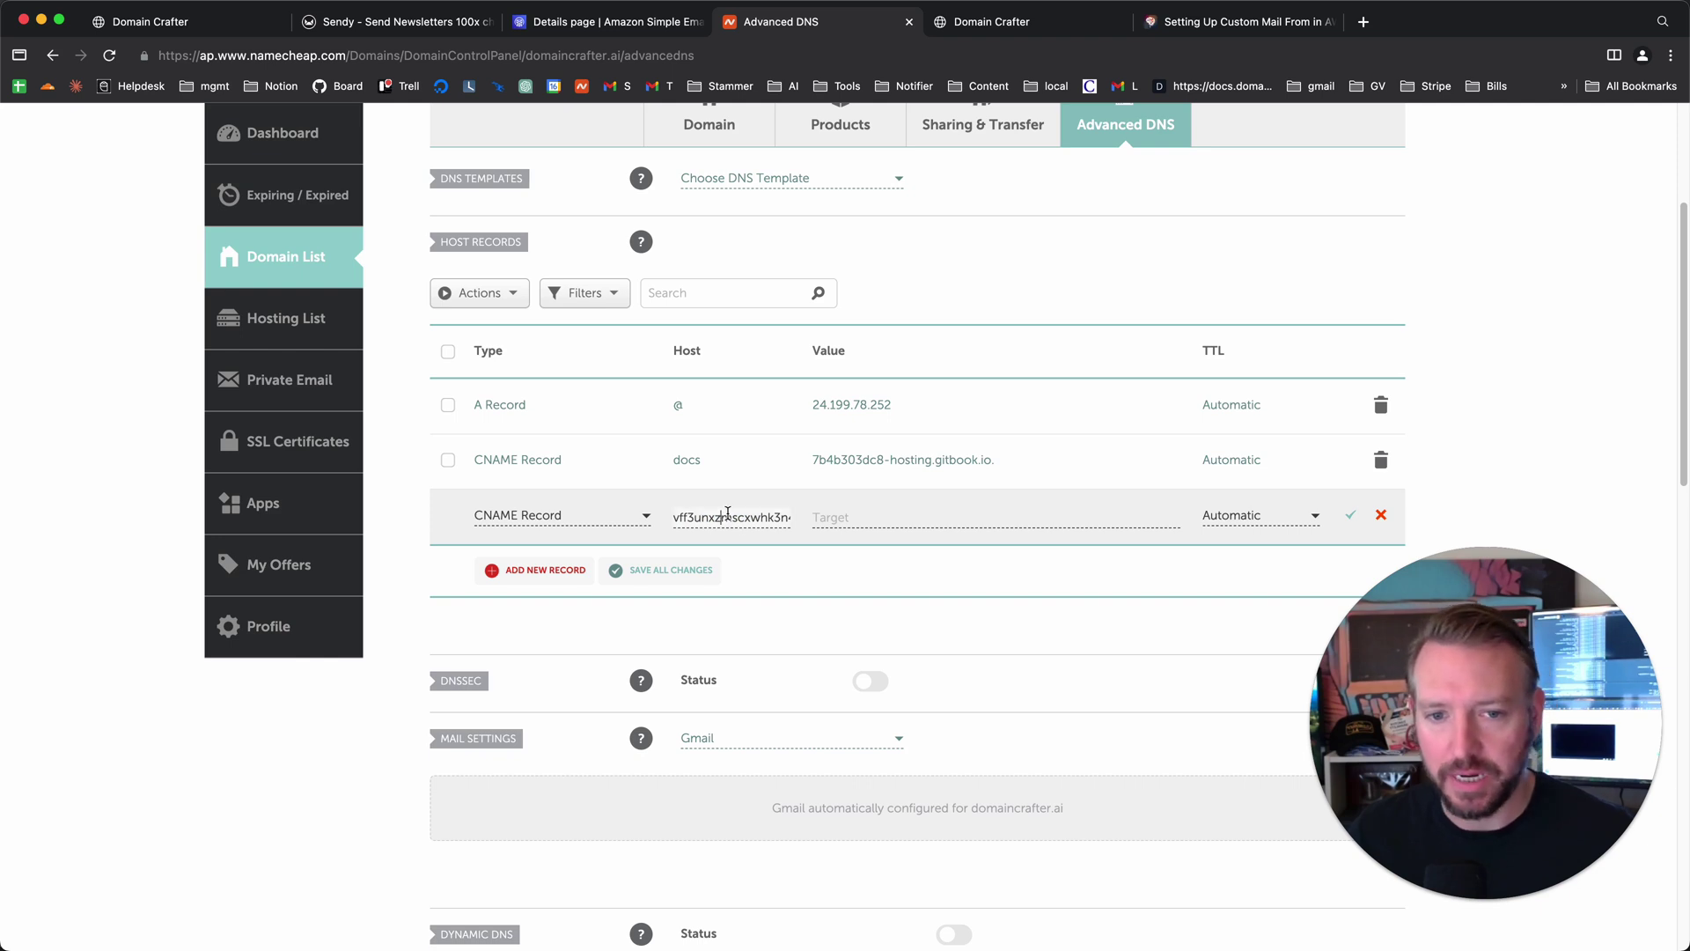
key(super+z)
key(super+v)
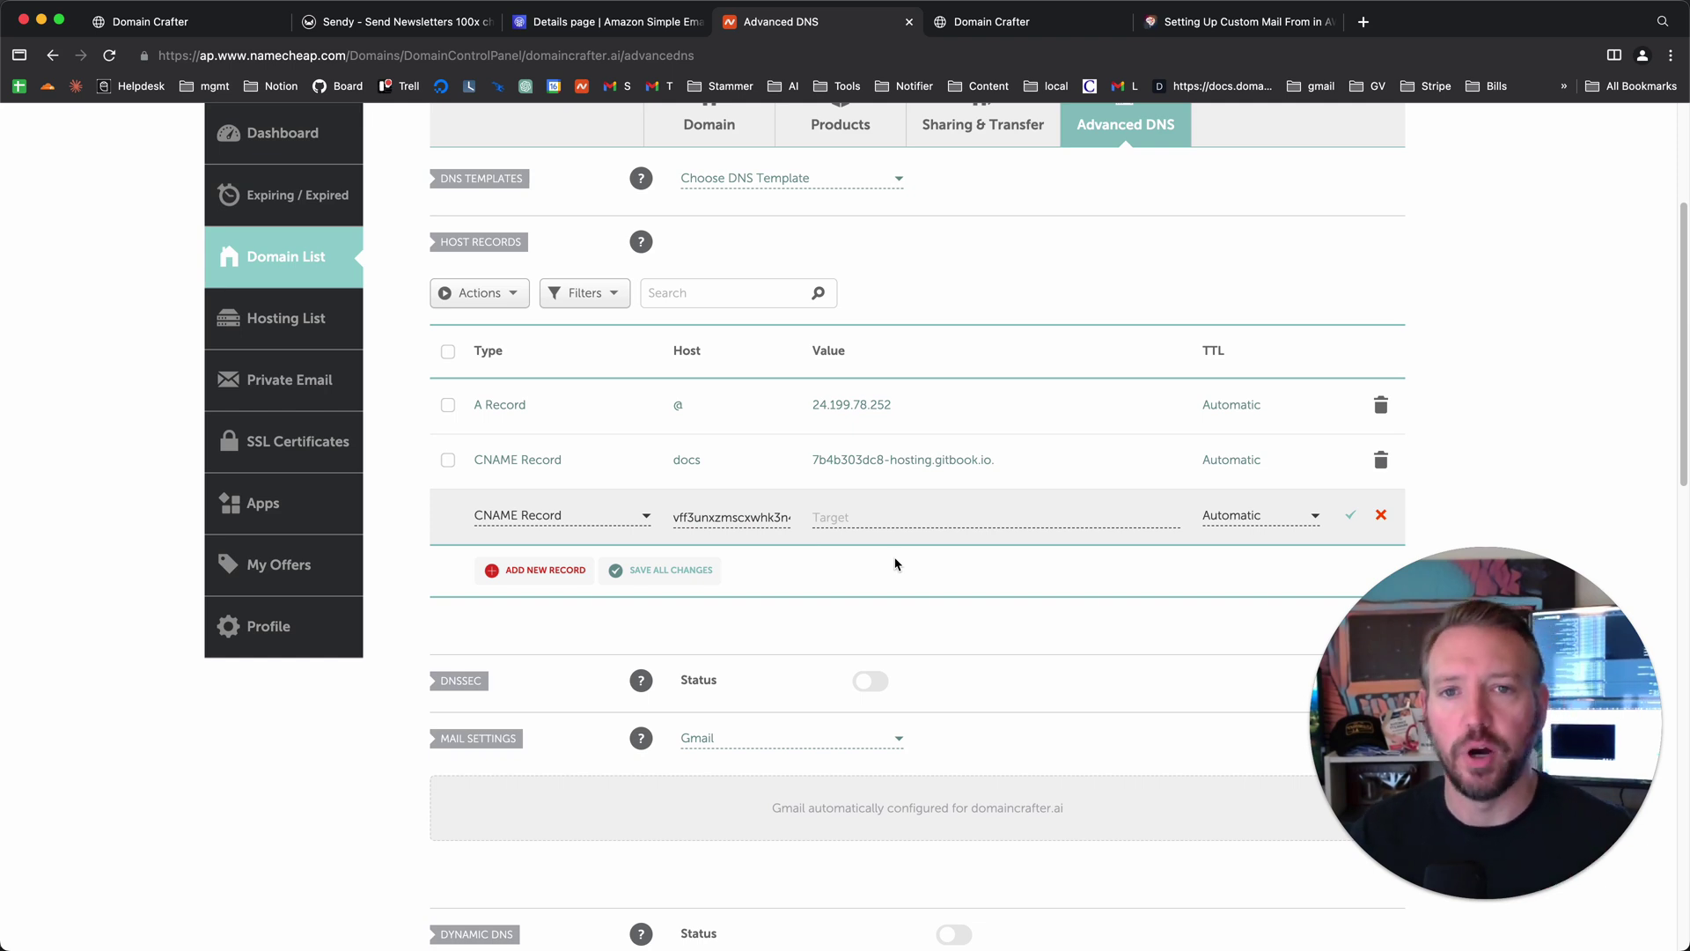
- Set the target to vff3unxzmscxwhk3n4uwsgtf6uyq2xom.dkim.amazonses.com and save the record
key(super+alt+Left)
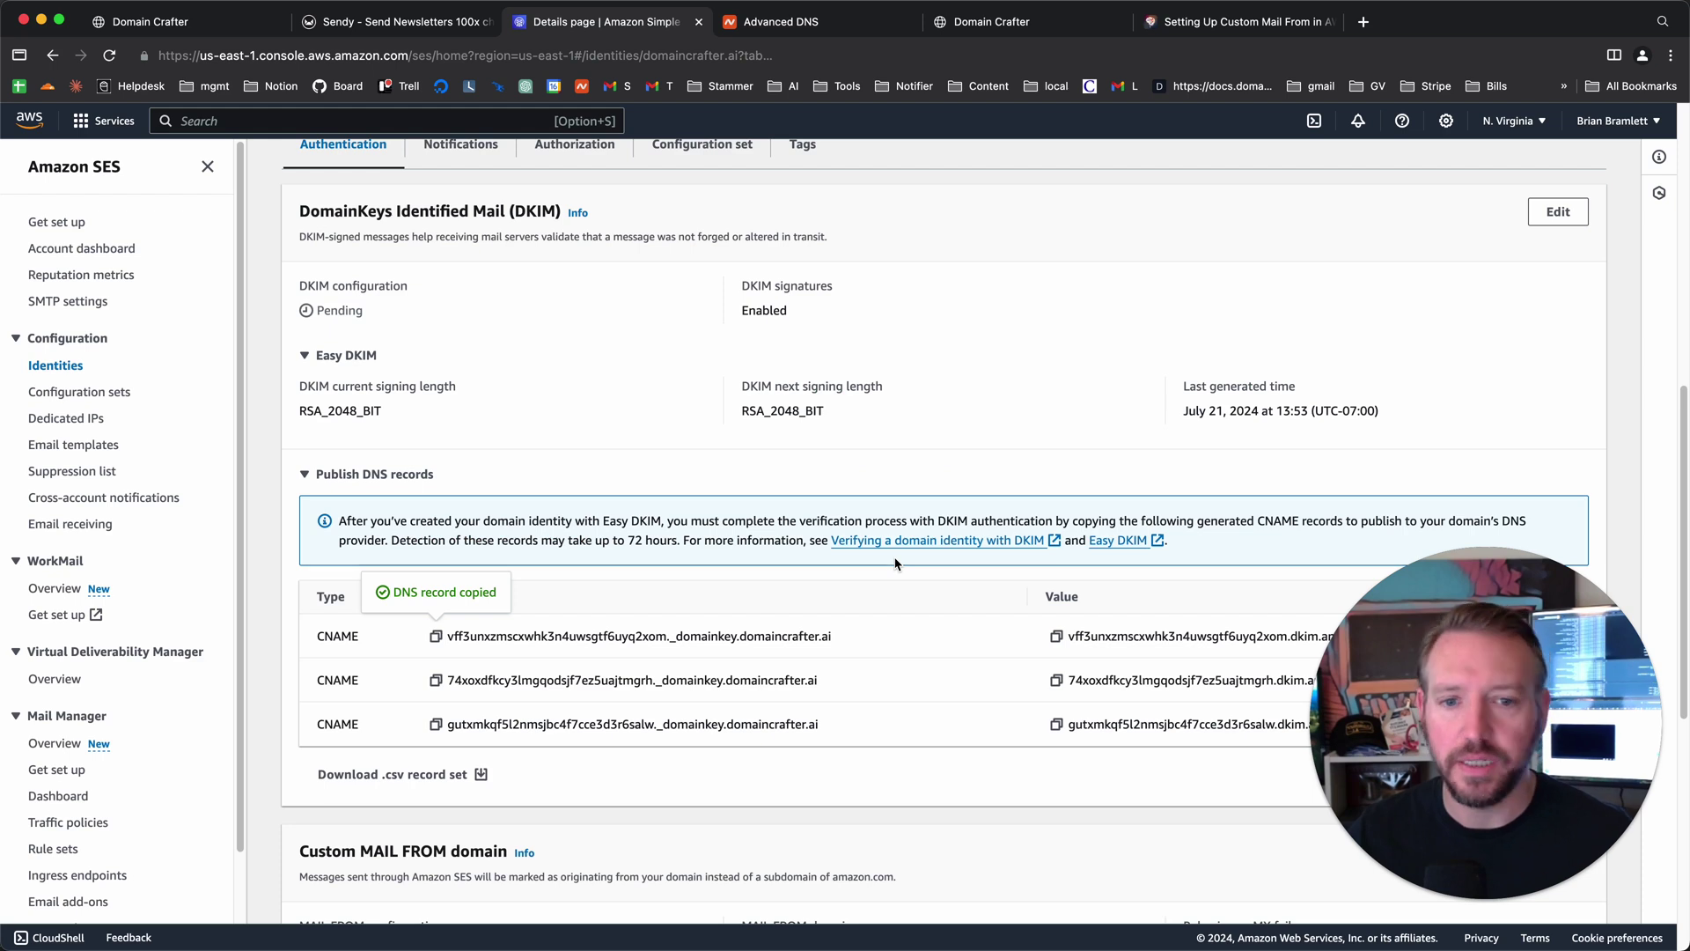
click(1056, 637)
key(super+alt+Right)
click(875, 516)
key(super+v)
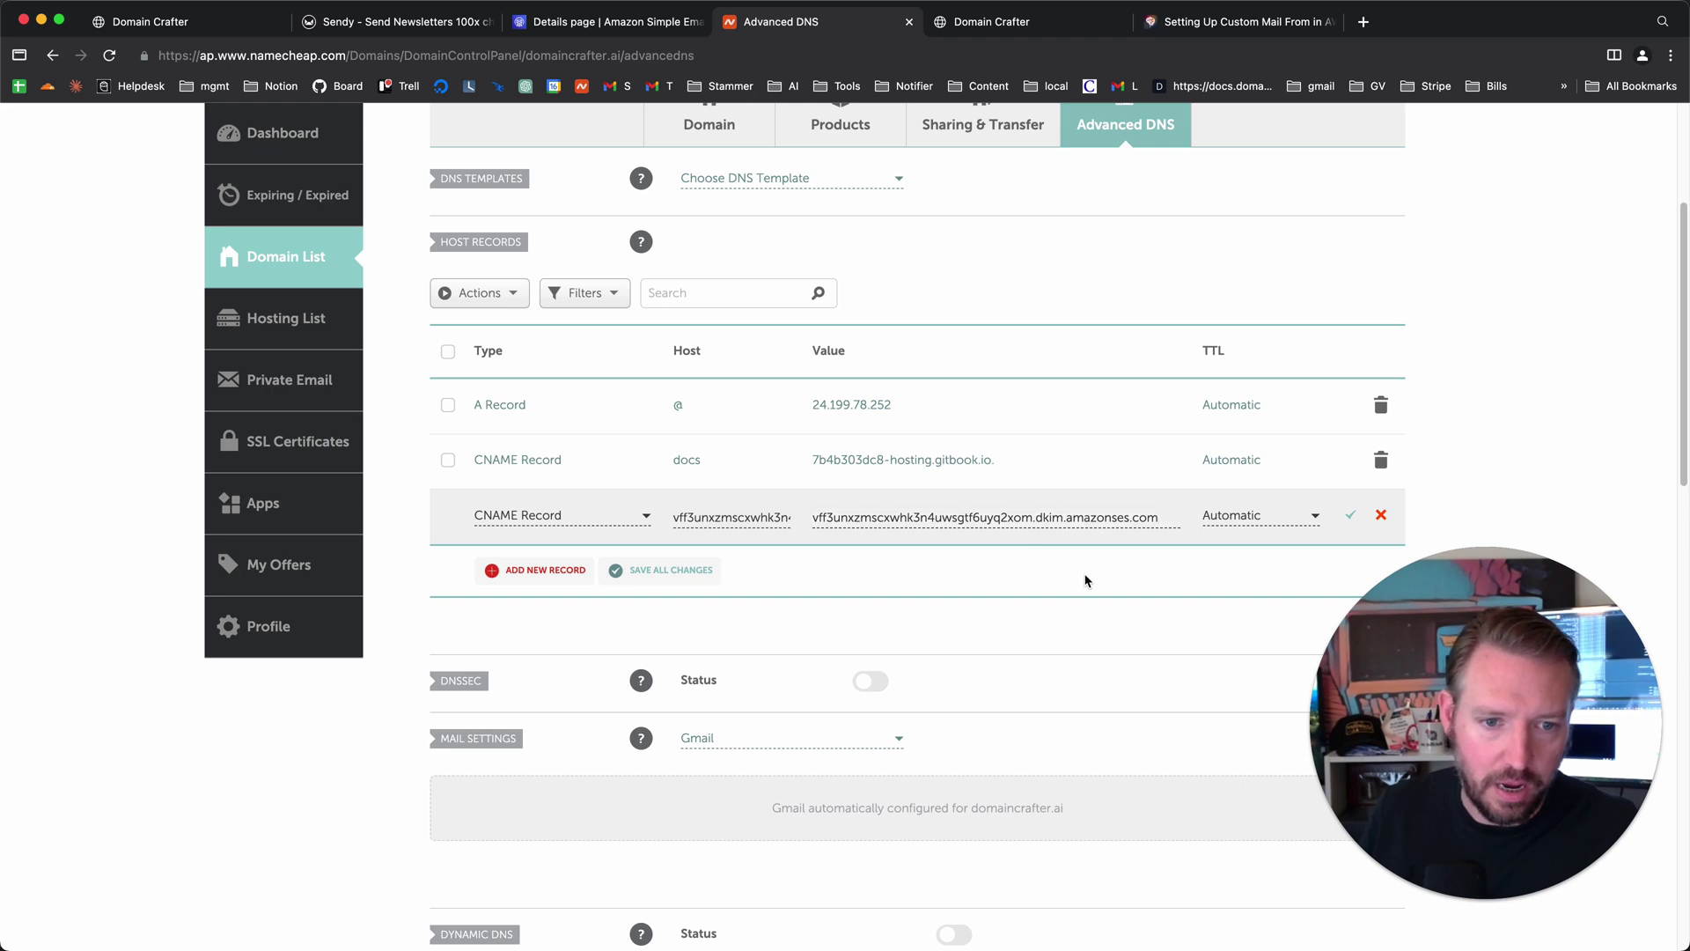
click(1351, 519)
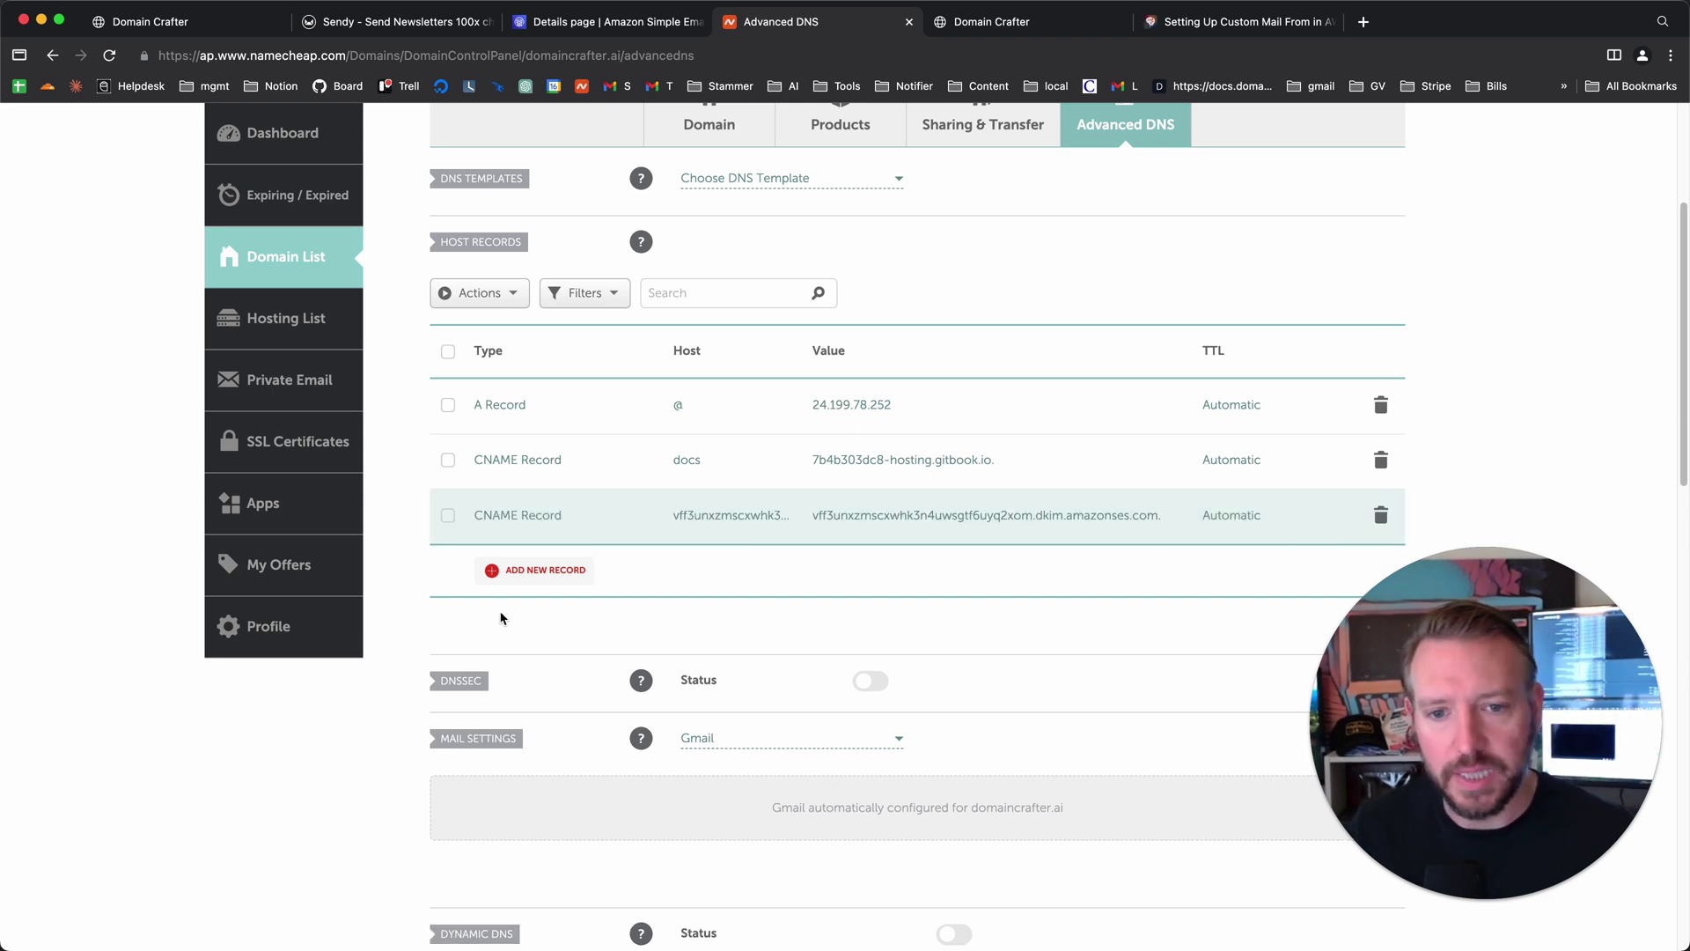
- Add a new CNAME row with host 74xoxdfkcy3lmgqodsjf7ez5uajtmgrh from SES's second DKIM name
click(529, 570)
scroll(561, 480, down, 3)
click(557, 405)
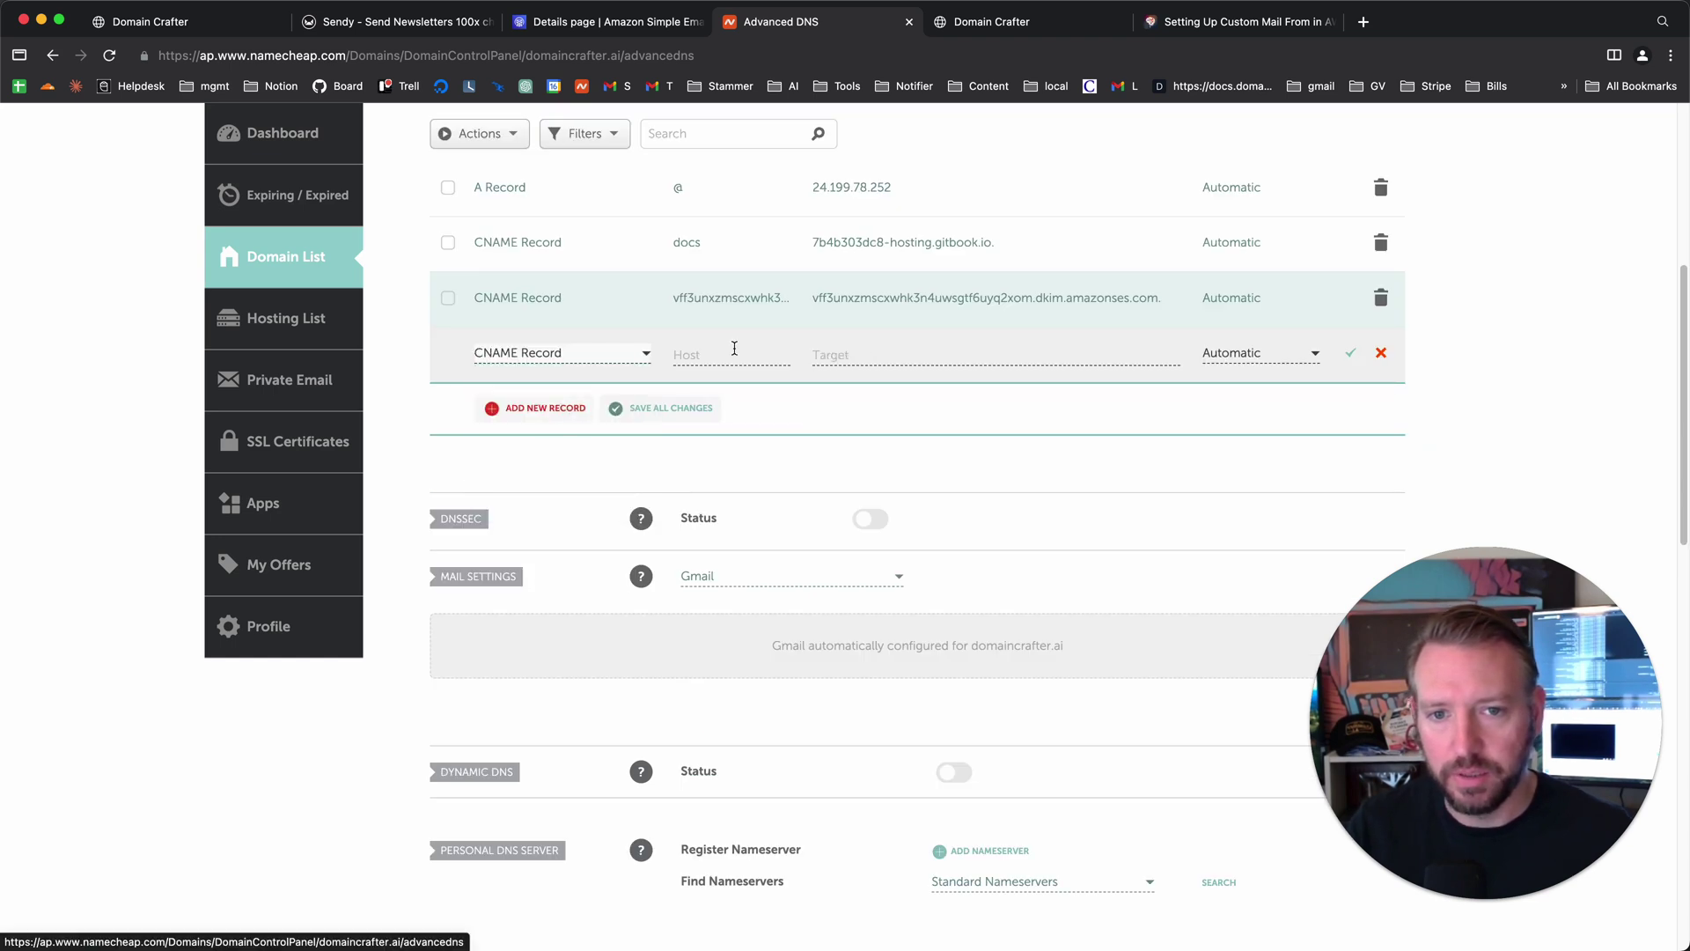
key(ctrl+shift+Tab)
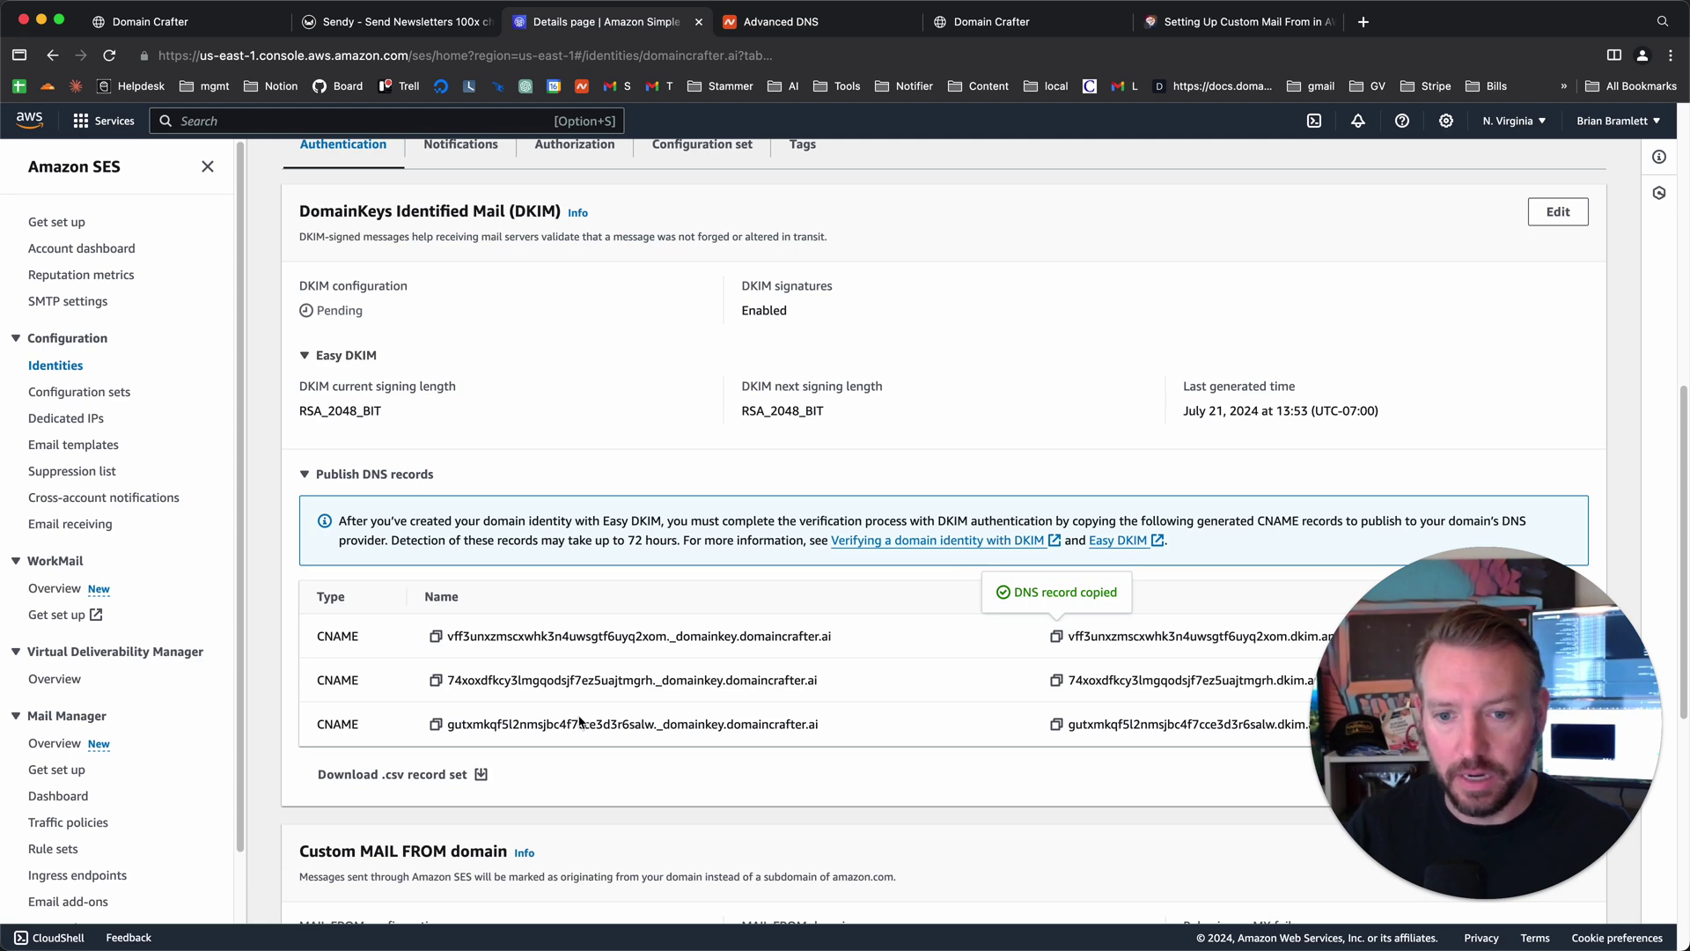
click(435, 680)
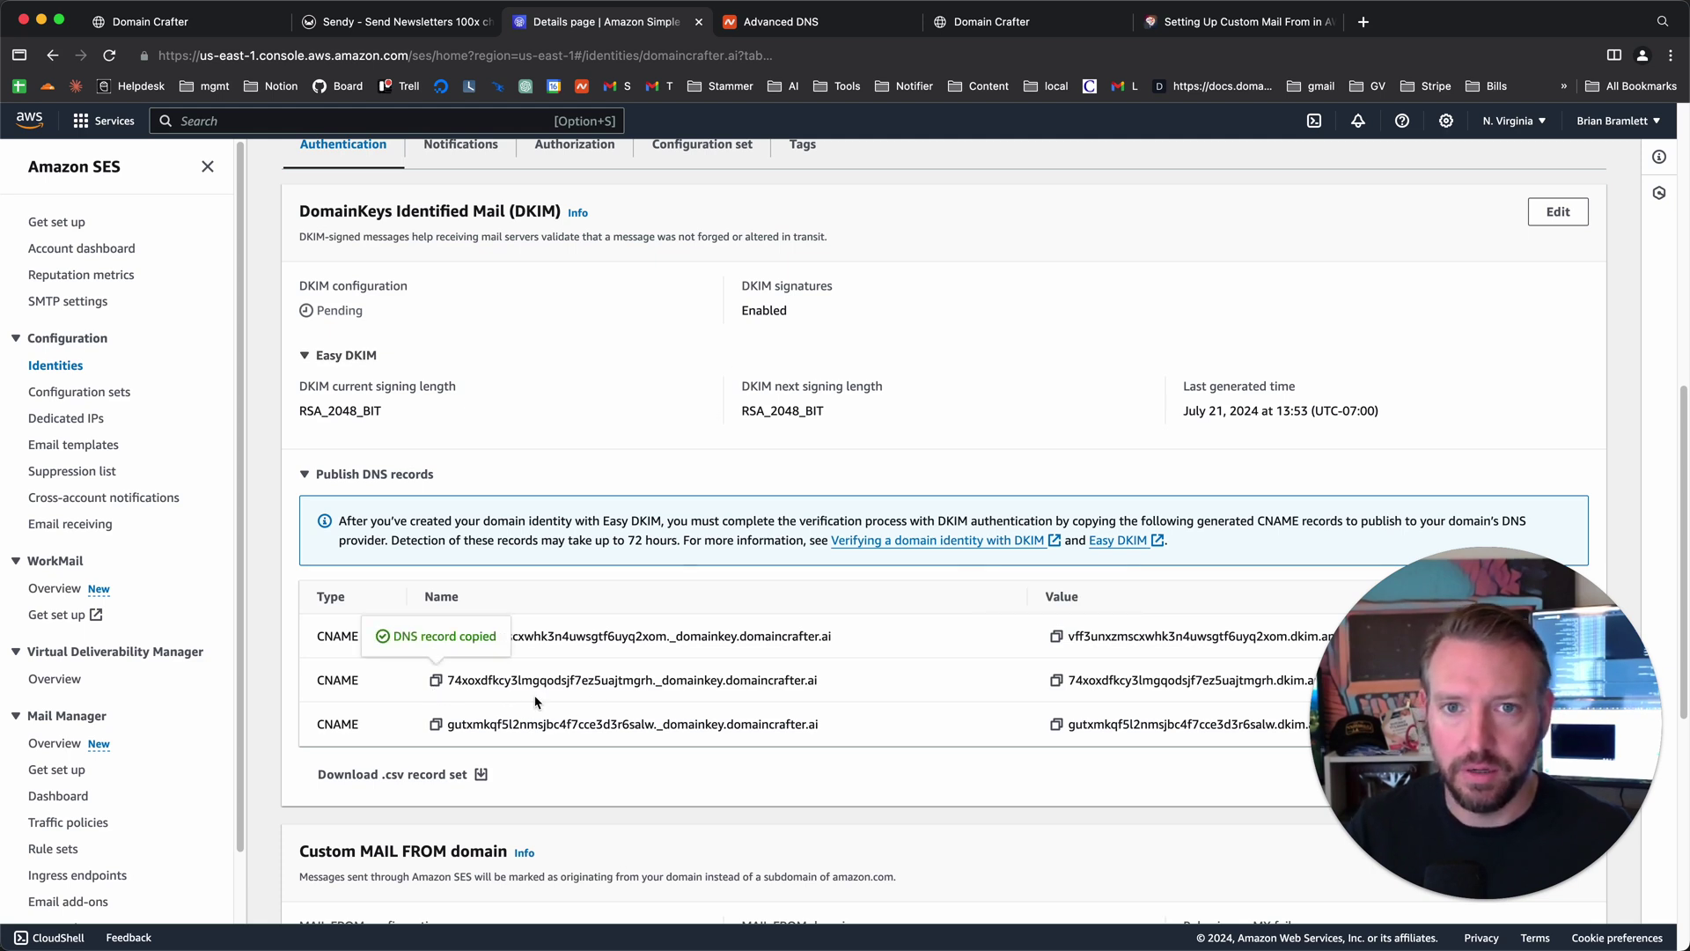
key(ctrl+Tab)
click(689, 353)
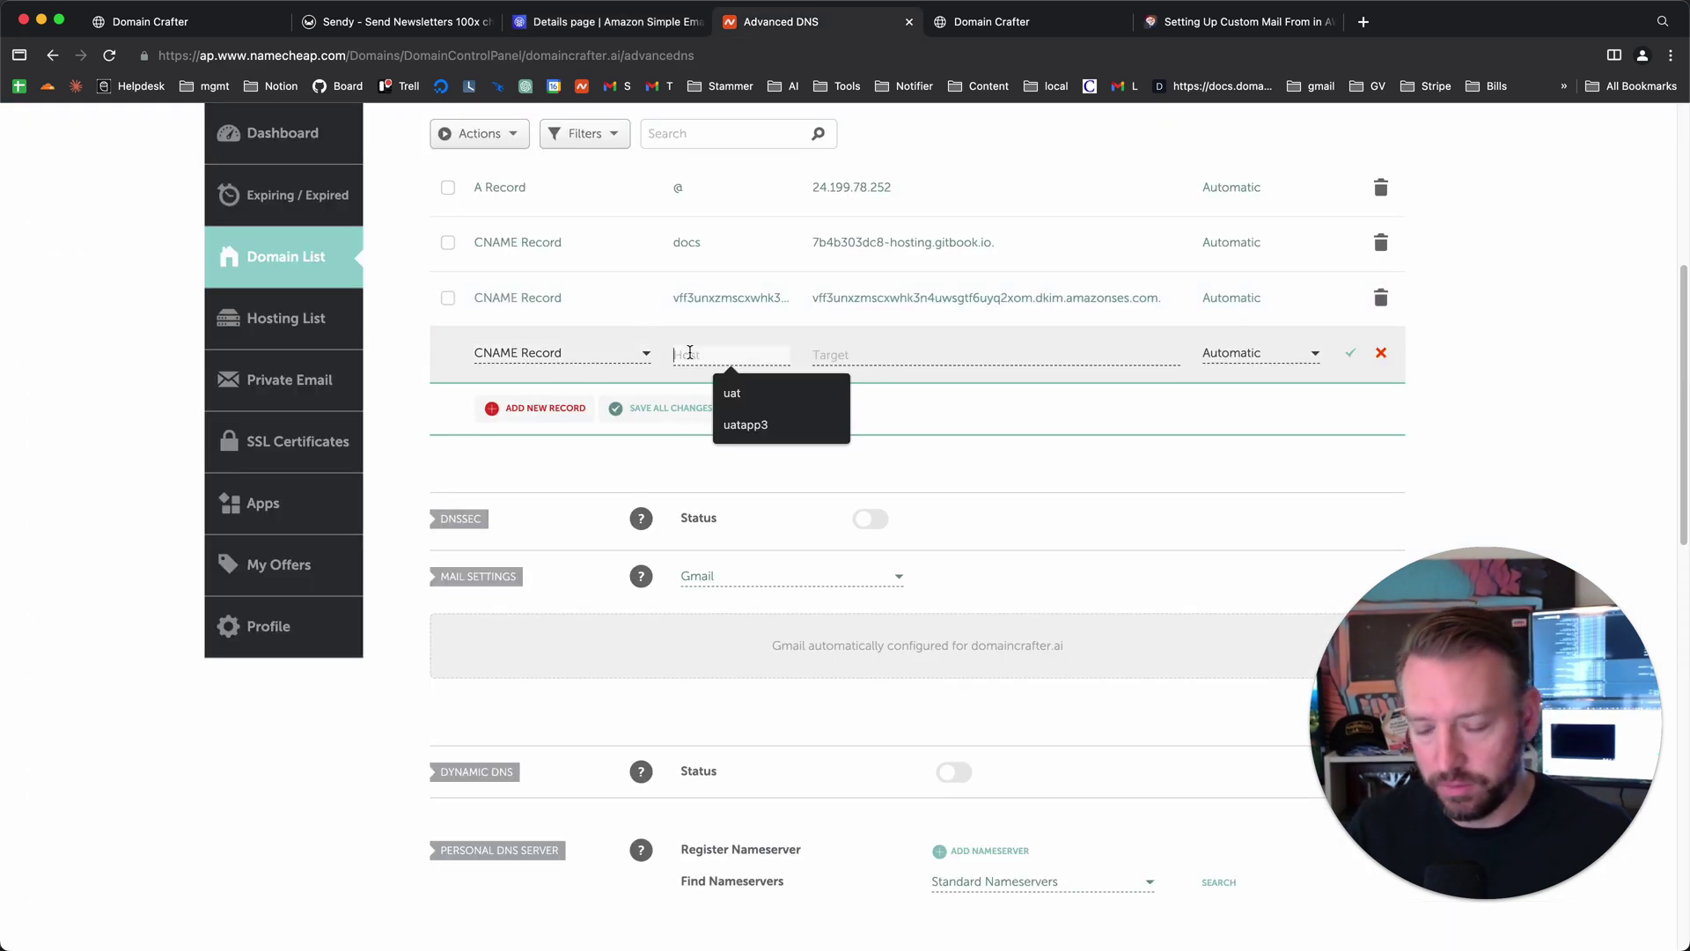
key(ctrl+v)
- Paste the second DKIM dkim.amazonses.com value as target and save the record
key(ctrl+shift+Tab)
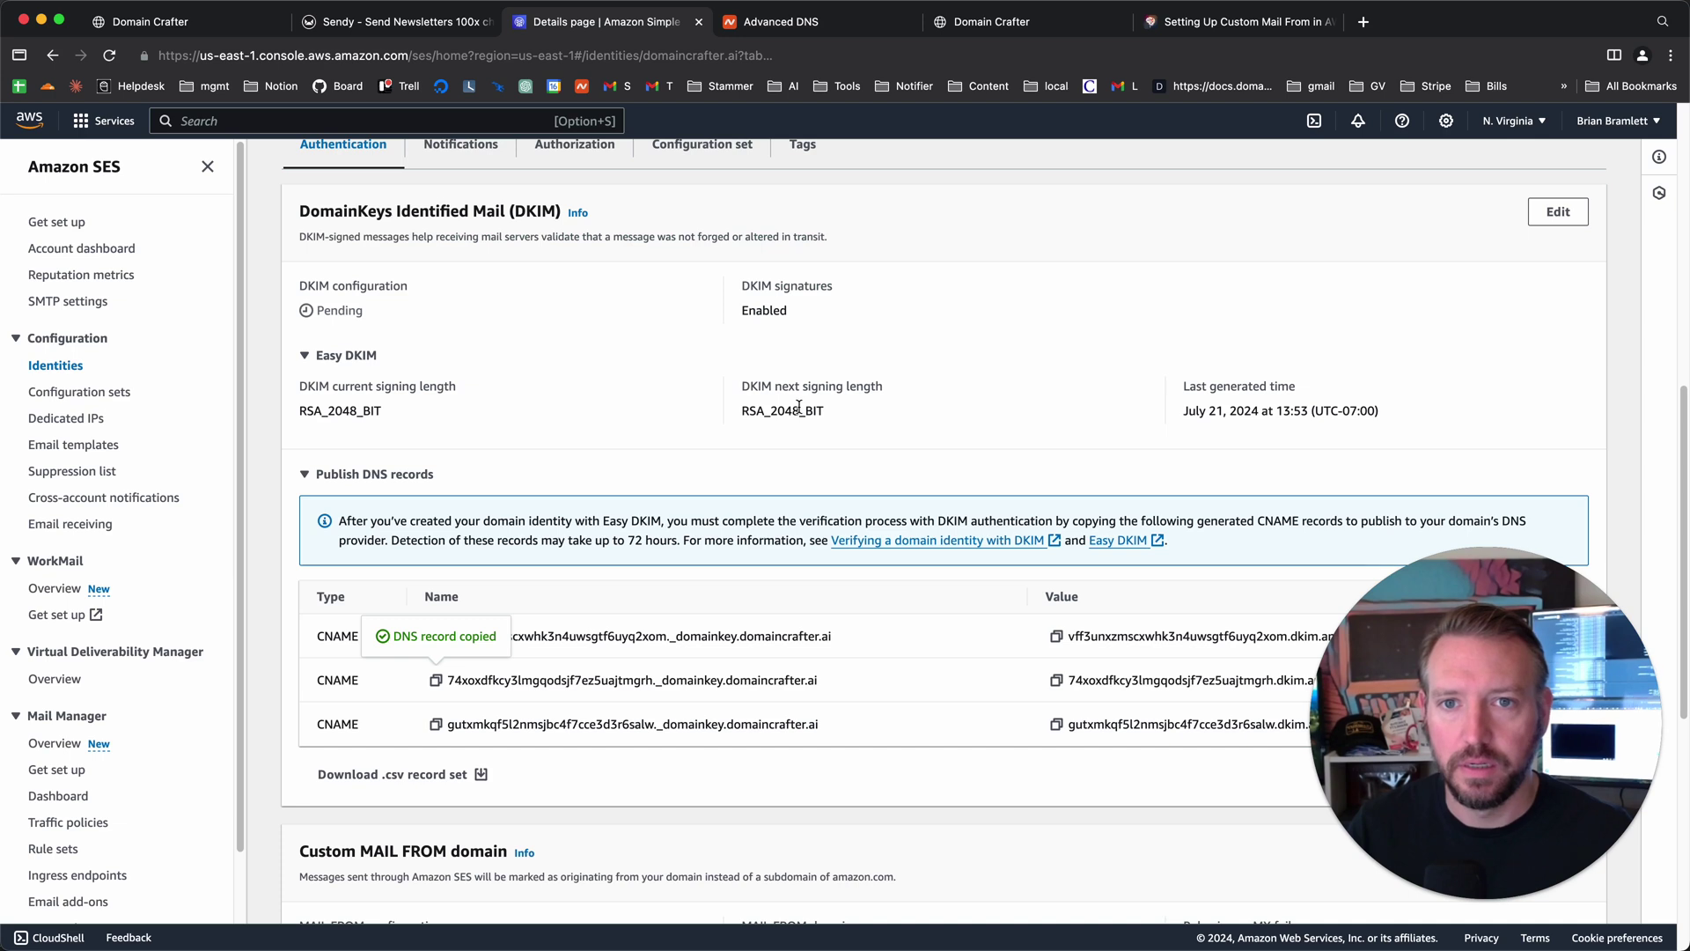
click(1056, 681)
key(ctrl+Tab)
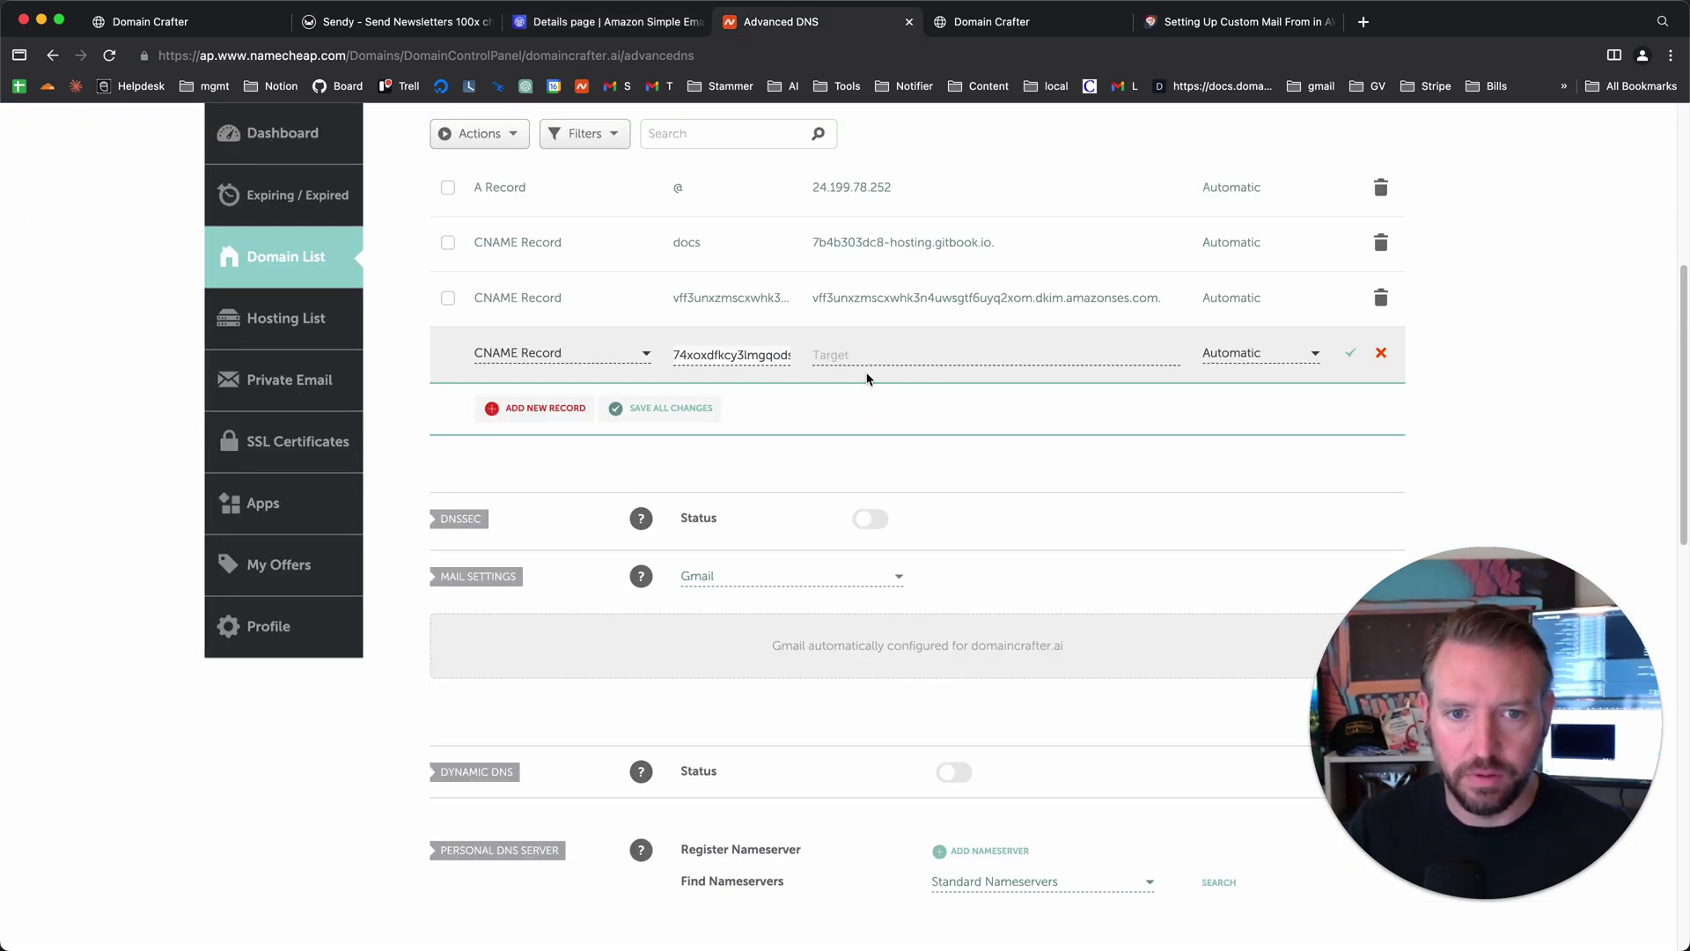
click(862, 354)
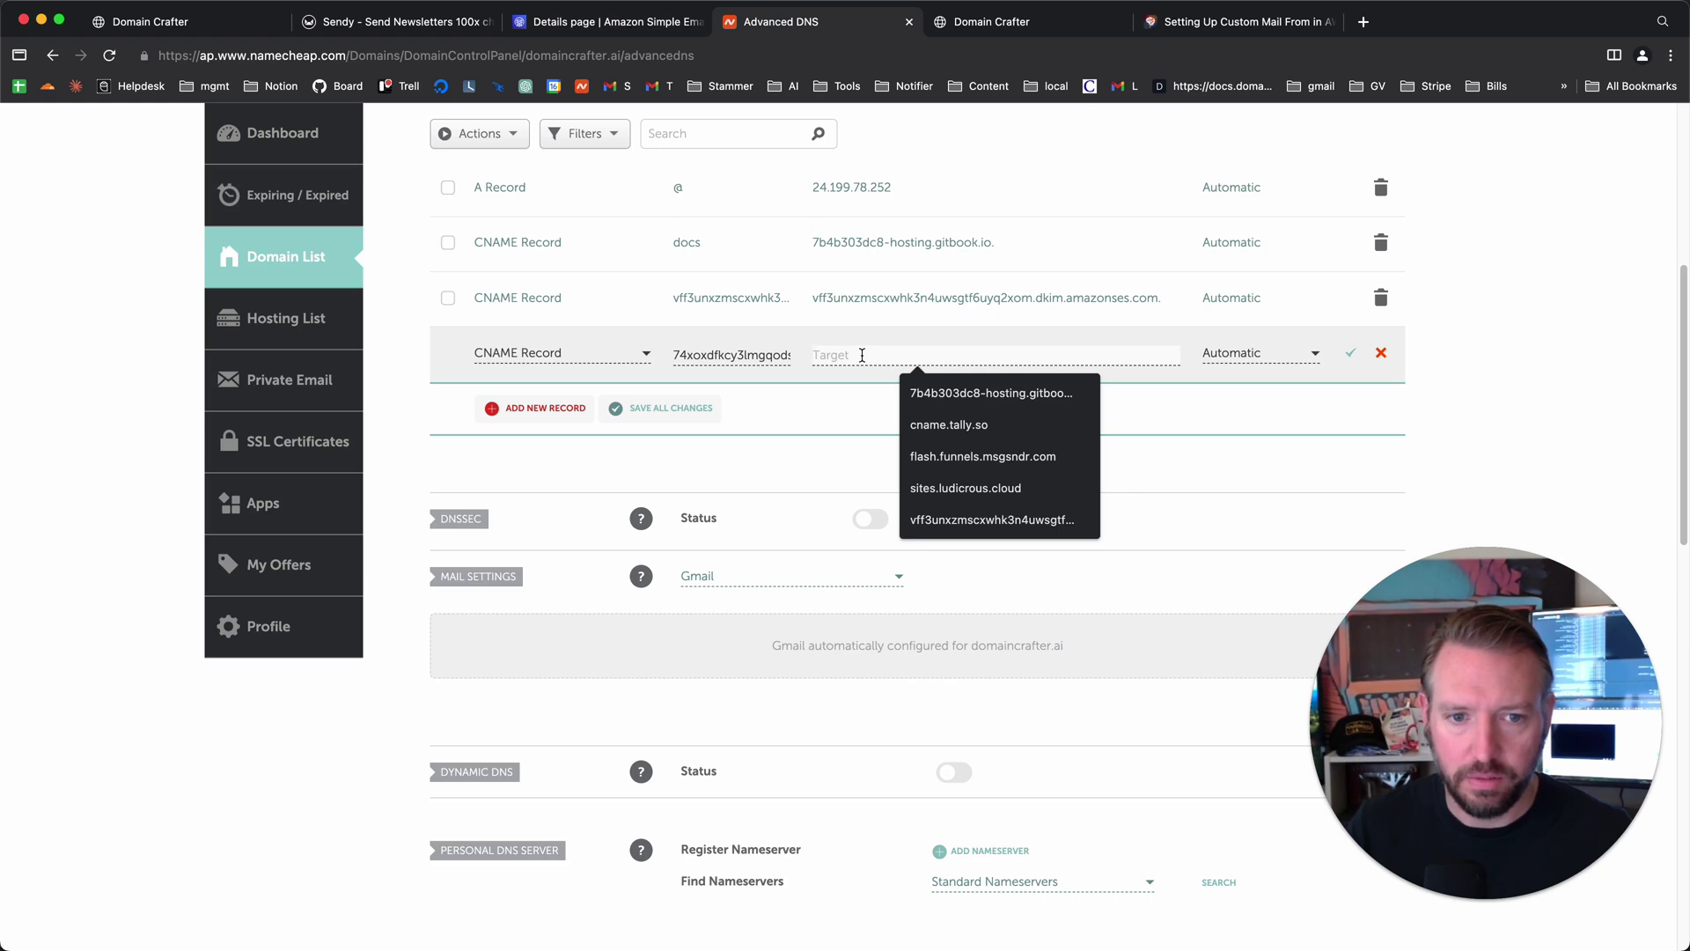
key(super+v)
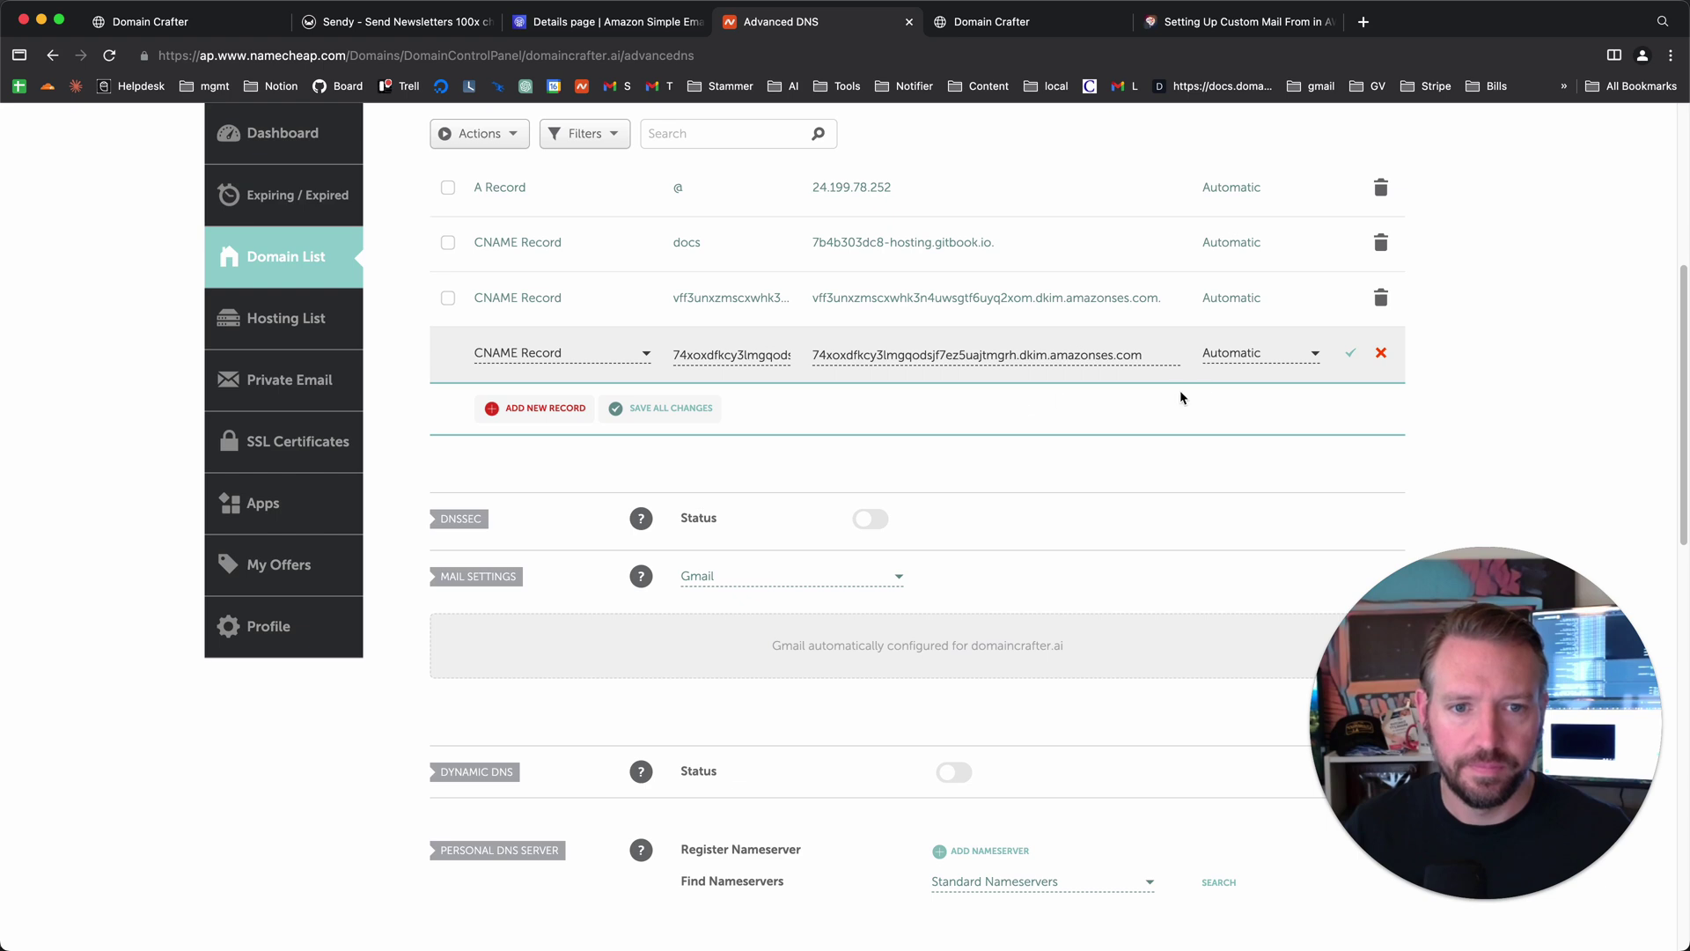
click(1349, 353)
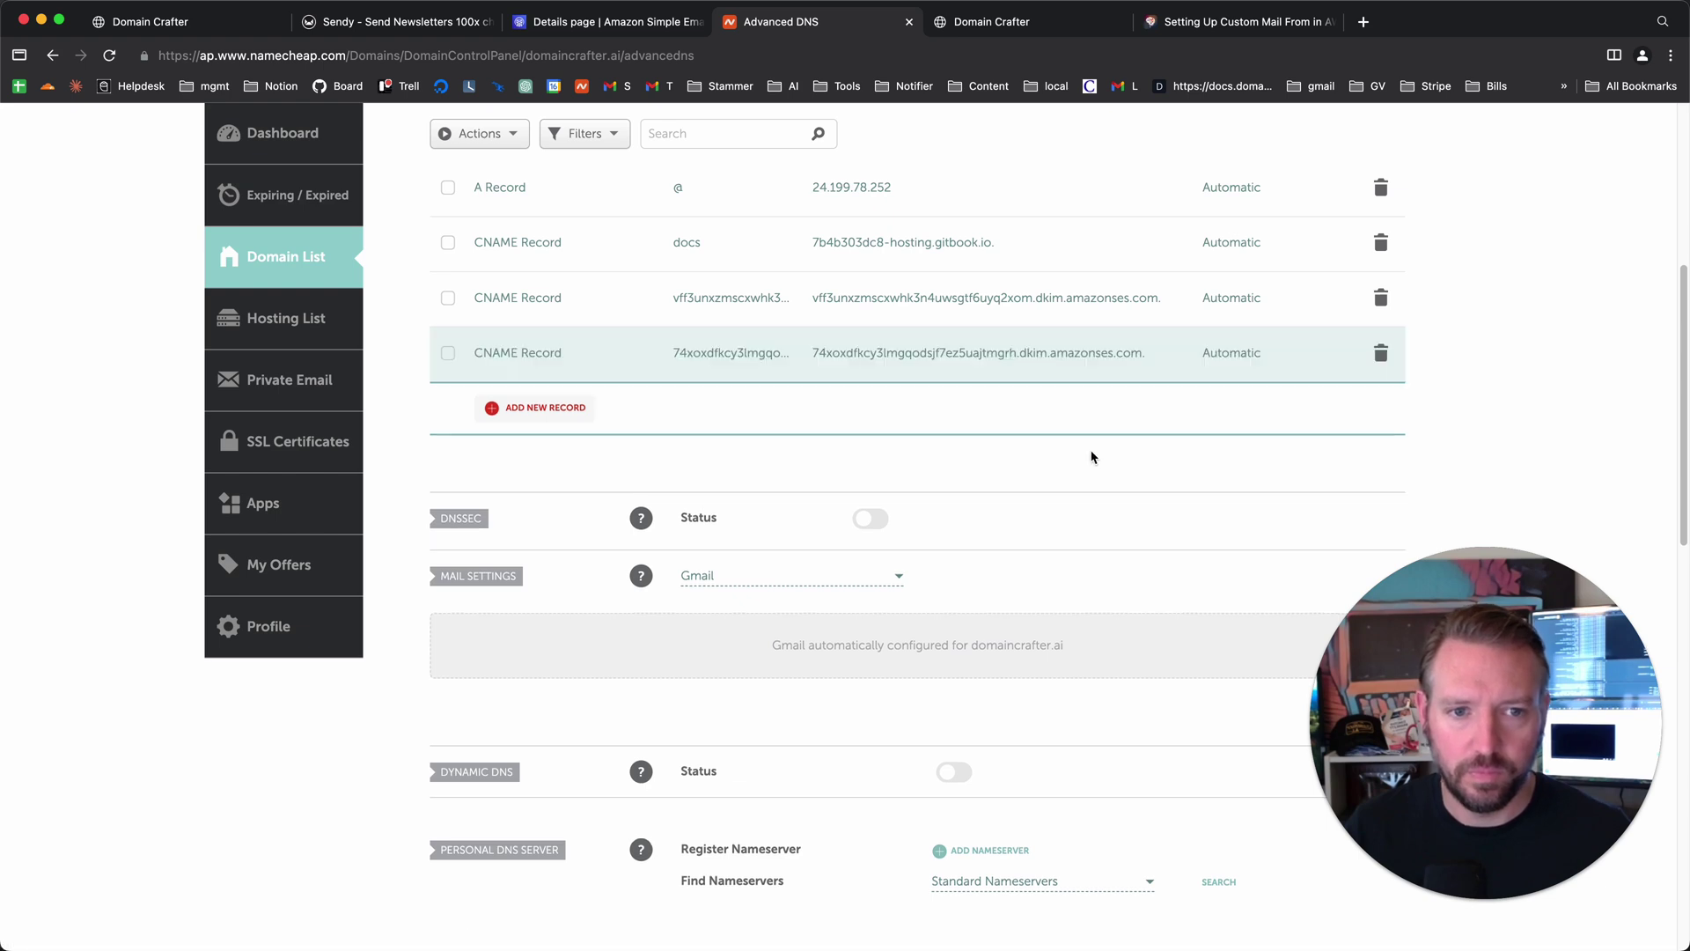
- Add a new CNAME row with host gutxmkqf5i2nmsjbc4f7cce3d3r6salw from SES's third DKIM name
click(552, 407)
scroll(564, 511, down, 3)
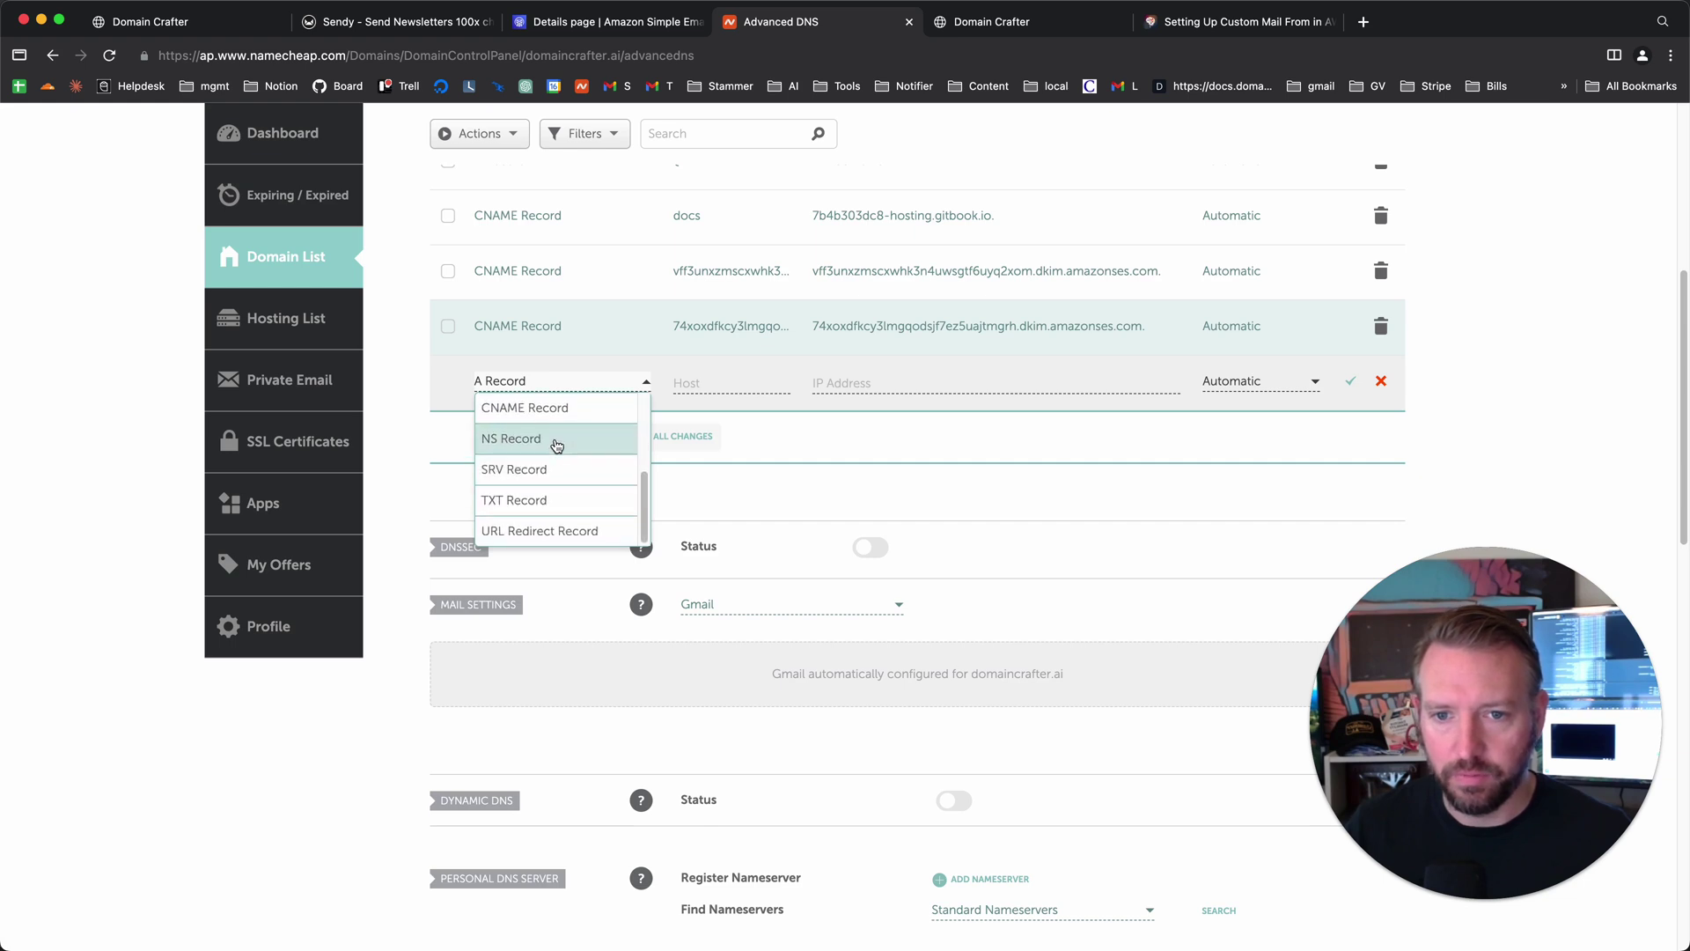
click(558, 408)
click(700, 385)
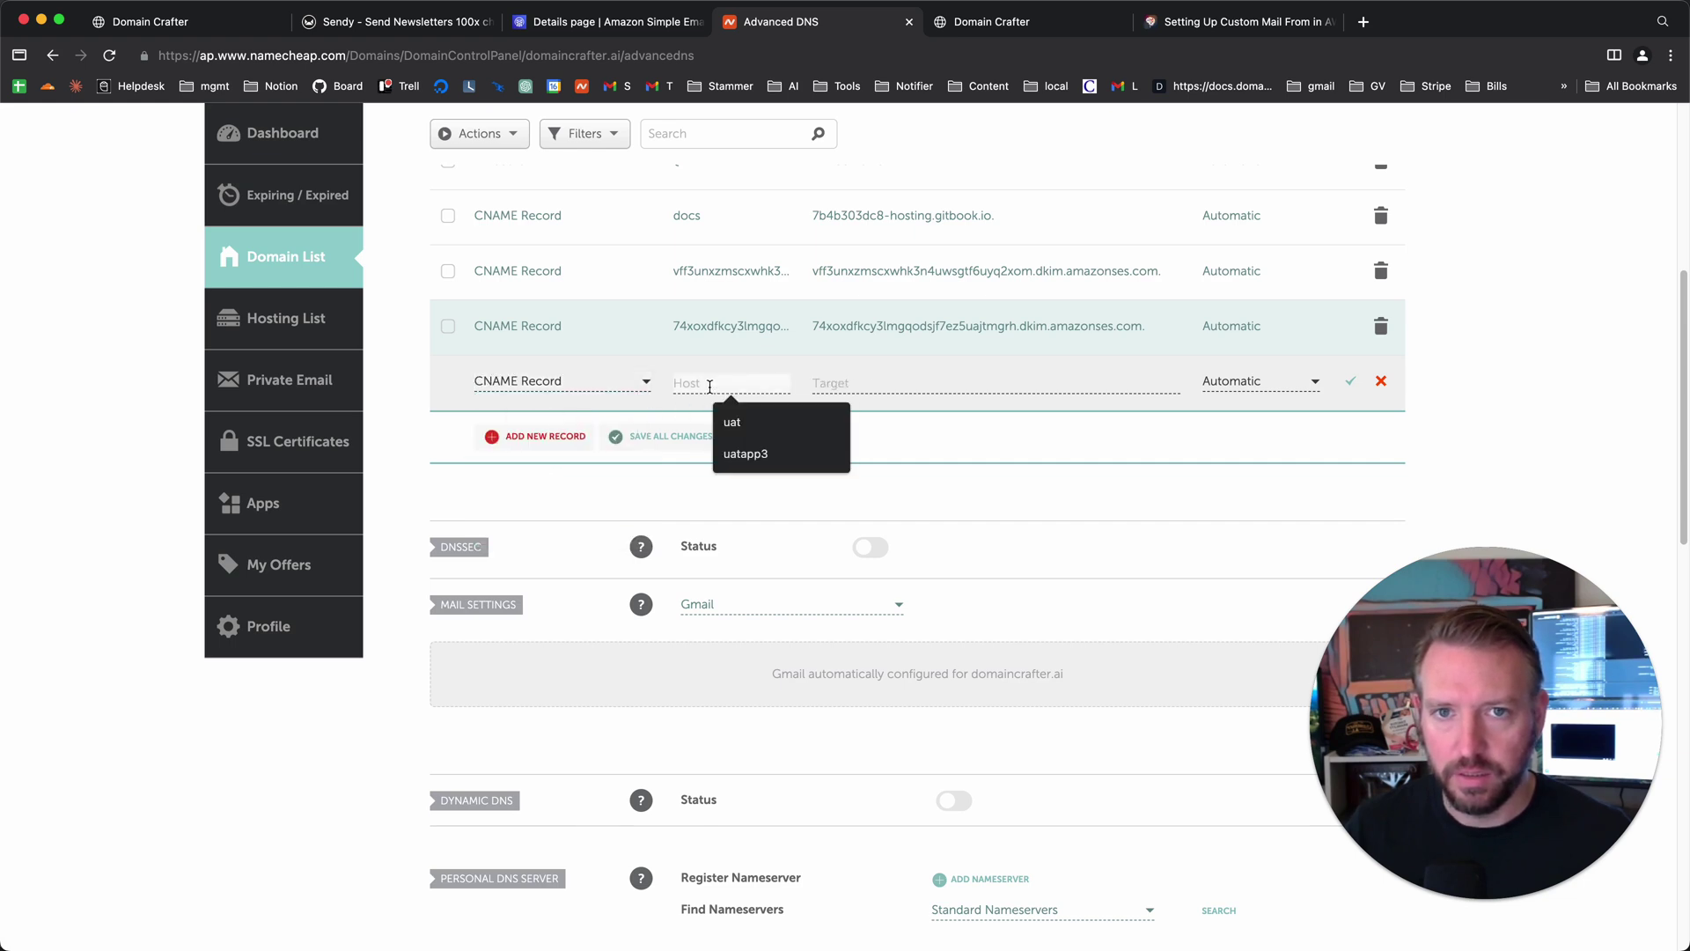
key(ctrl+shift+Tab)
click(436, 724)
key(ctrl+Tab)
click(689, 386)
key(super+v)
- Paste the third DKIM dkim.amazonses.com value as target and save the record
key(ctrl+shift+Tab)
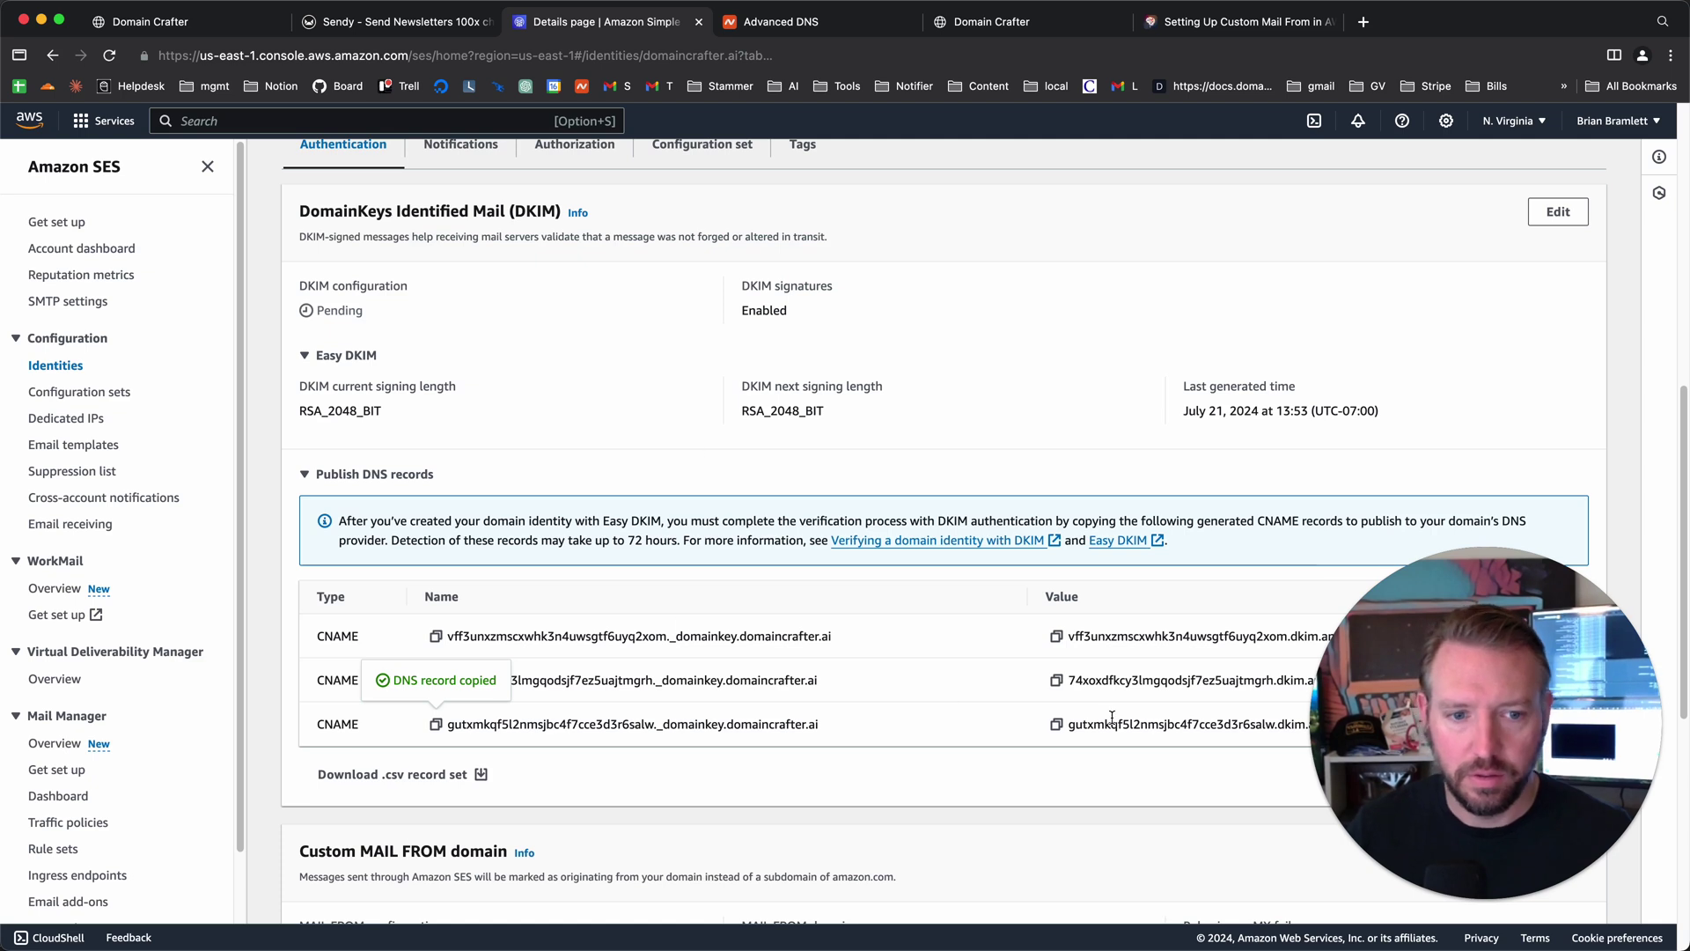
click(1055, 727)
key(ctrl+Tab)
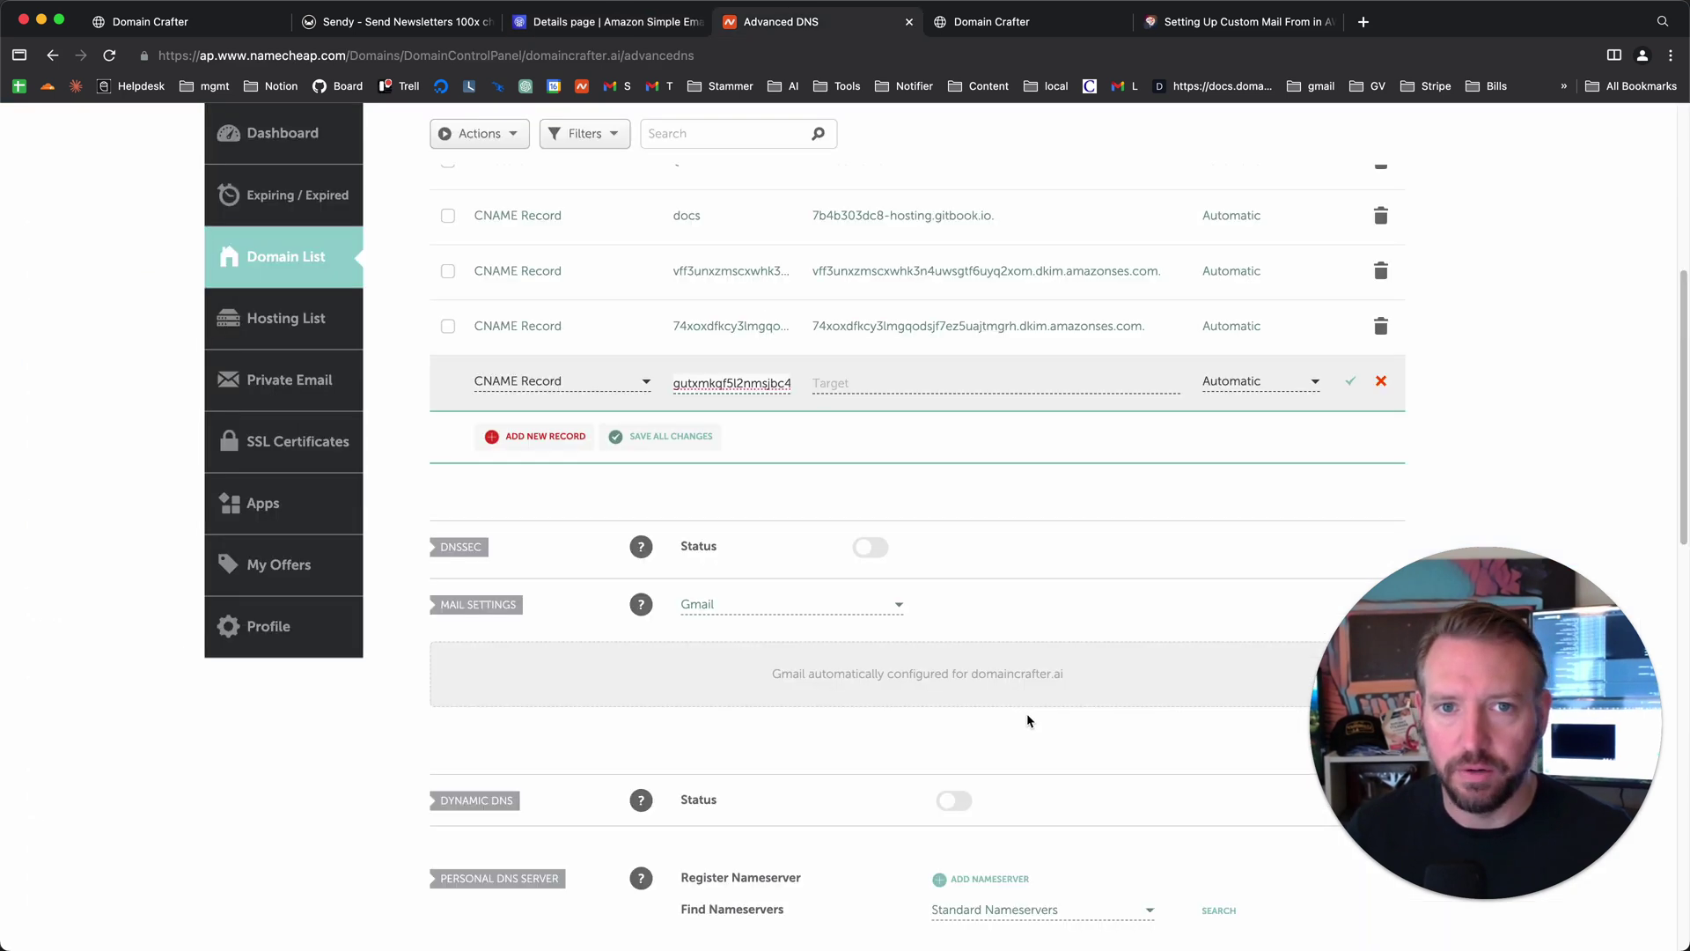
click(926, 382)
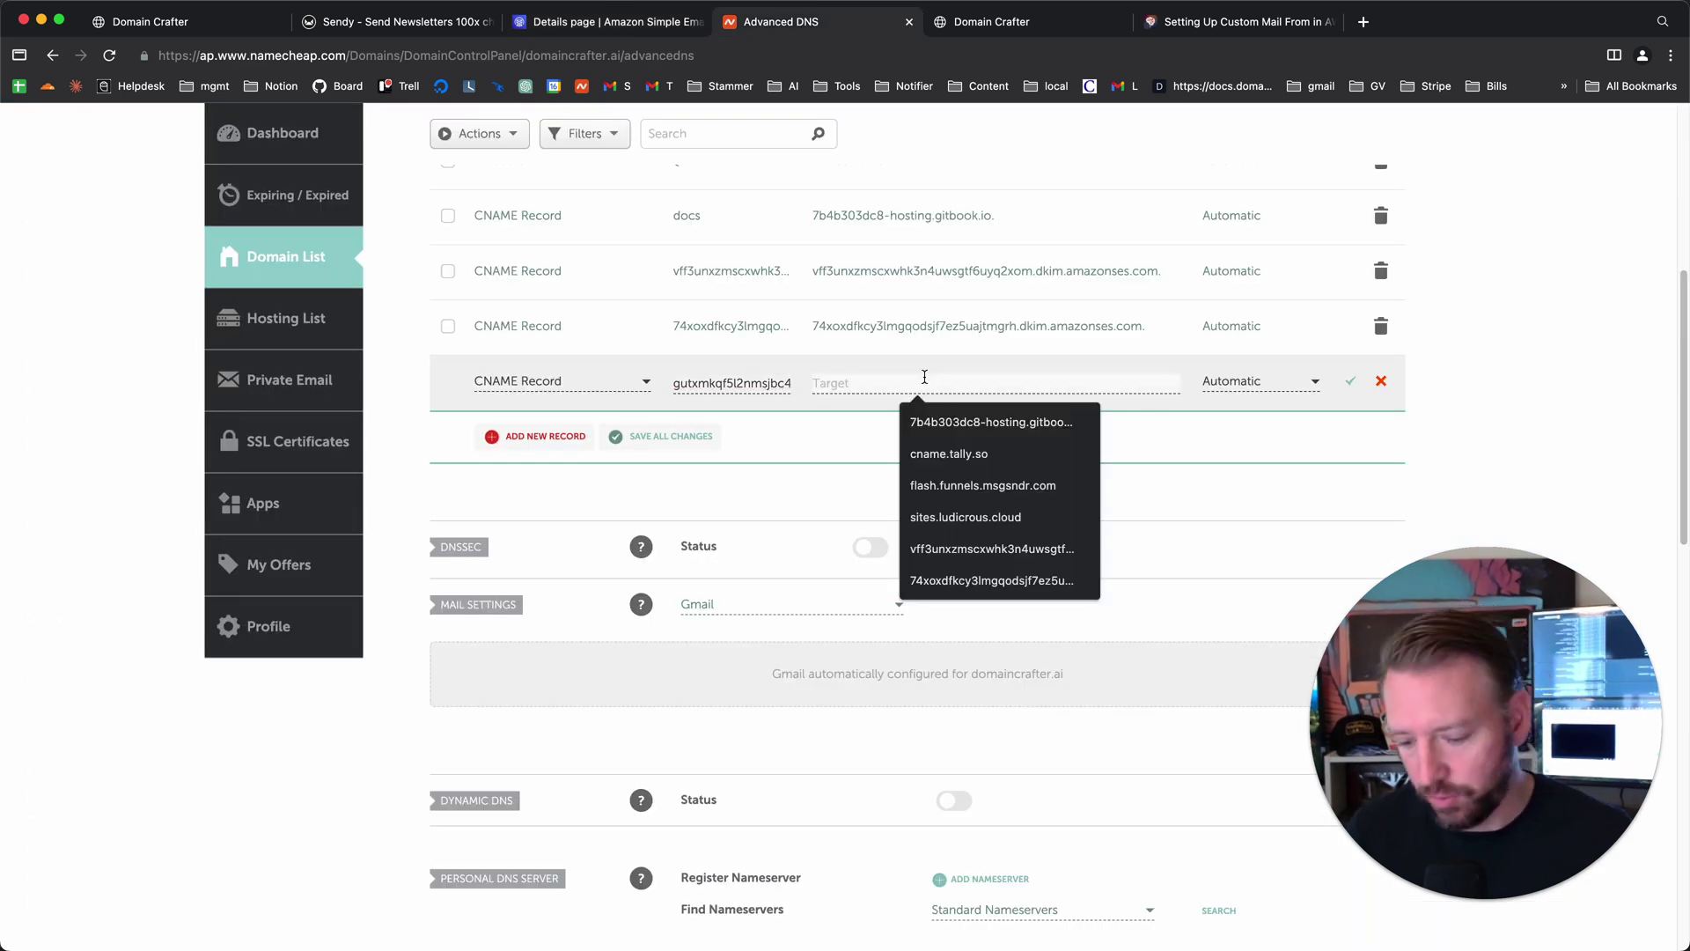
key(super+v)
click(1349, 382)
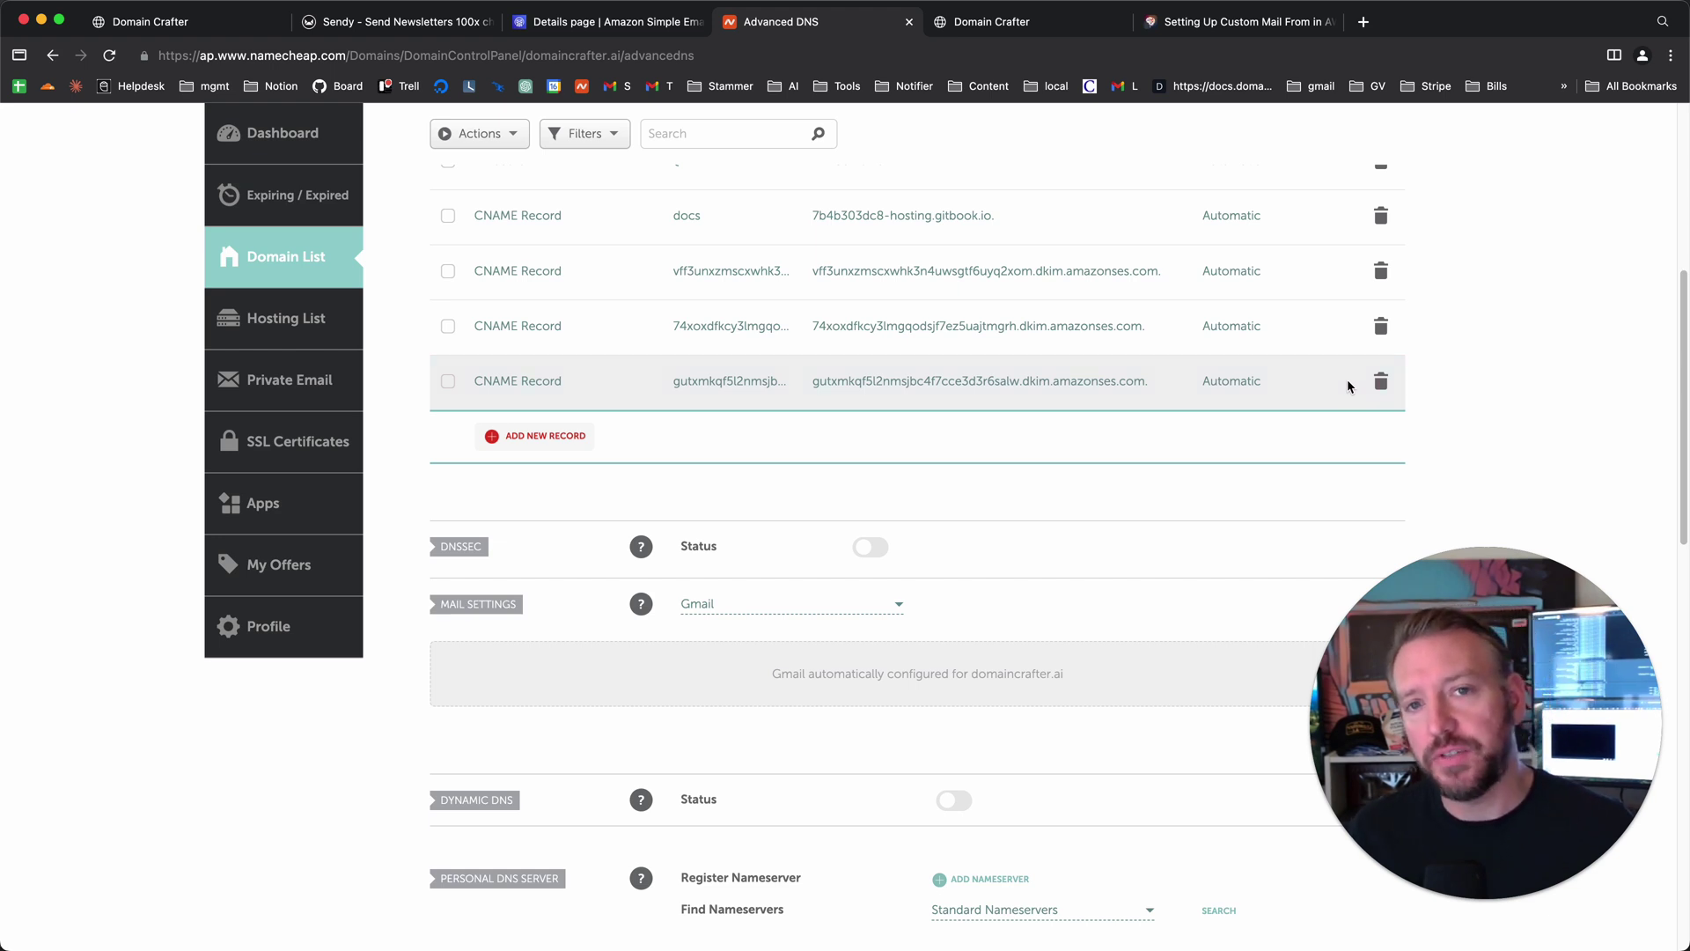
- Review the domaincrafter.ai identity's DKIM and MAIL FROM sections in SES, both still Pending
key(ctrl+shift+Tab)
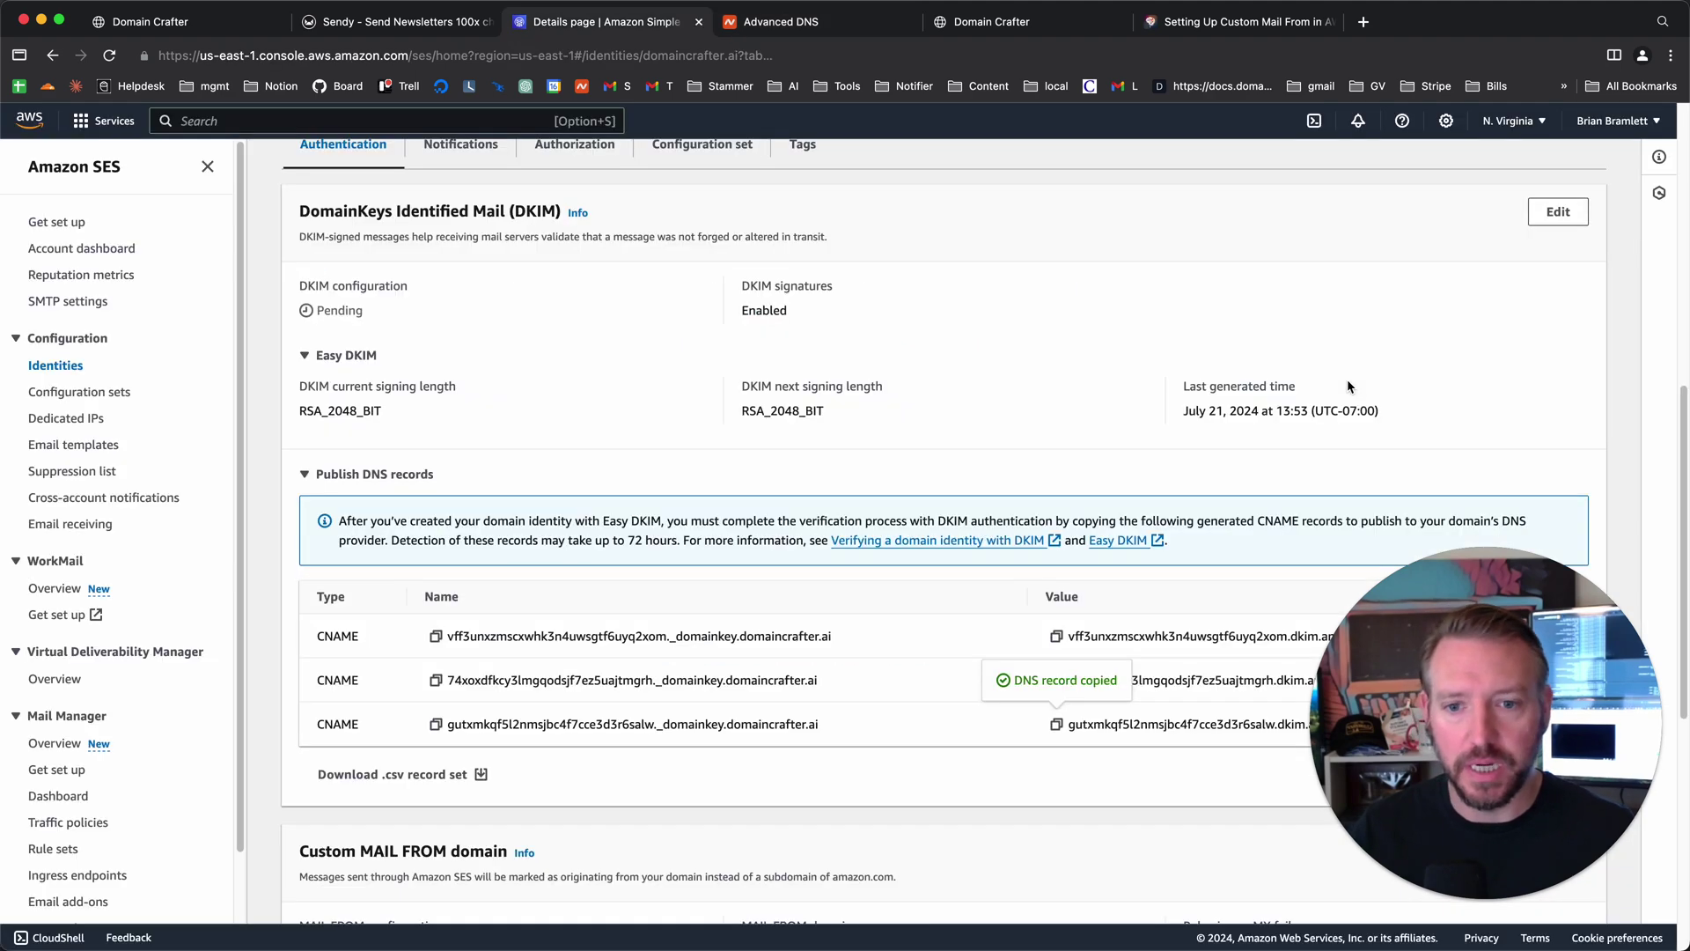
scroll(891, 514, down, 3)
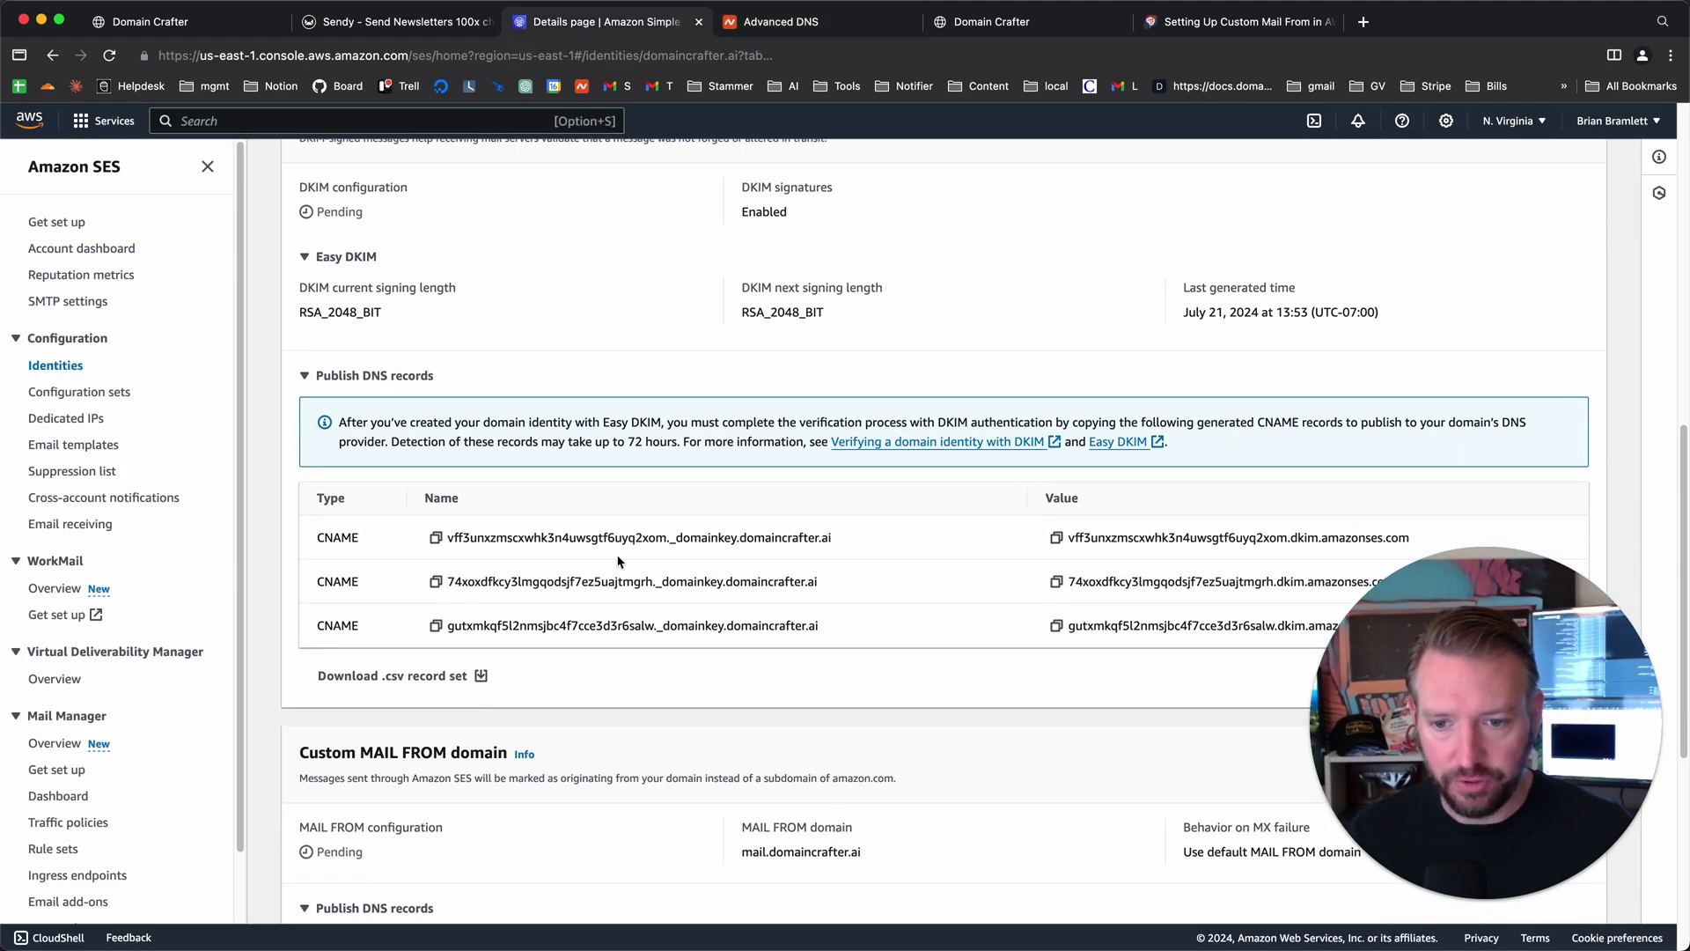
scroll(607, 563, down, 5)
scroll(911, 602, down, 2)
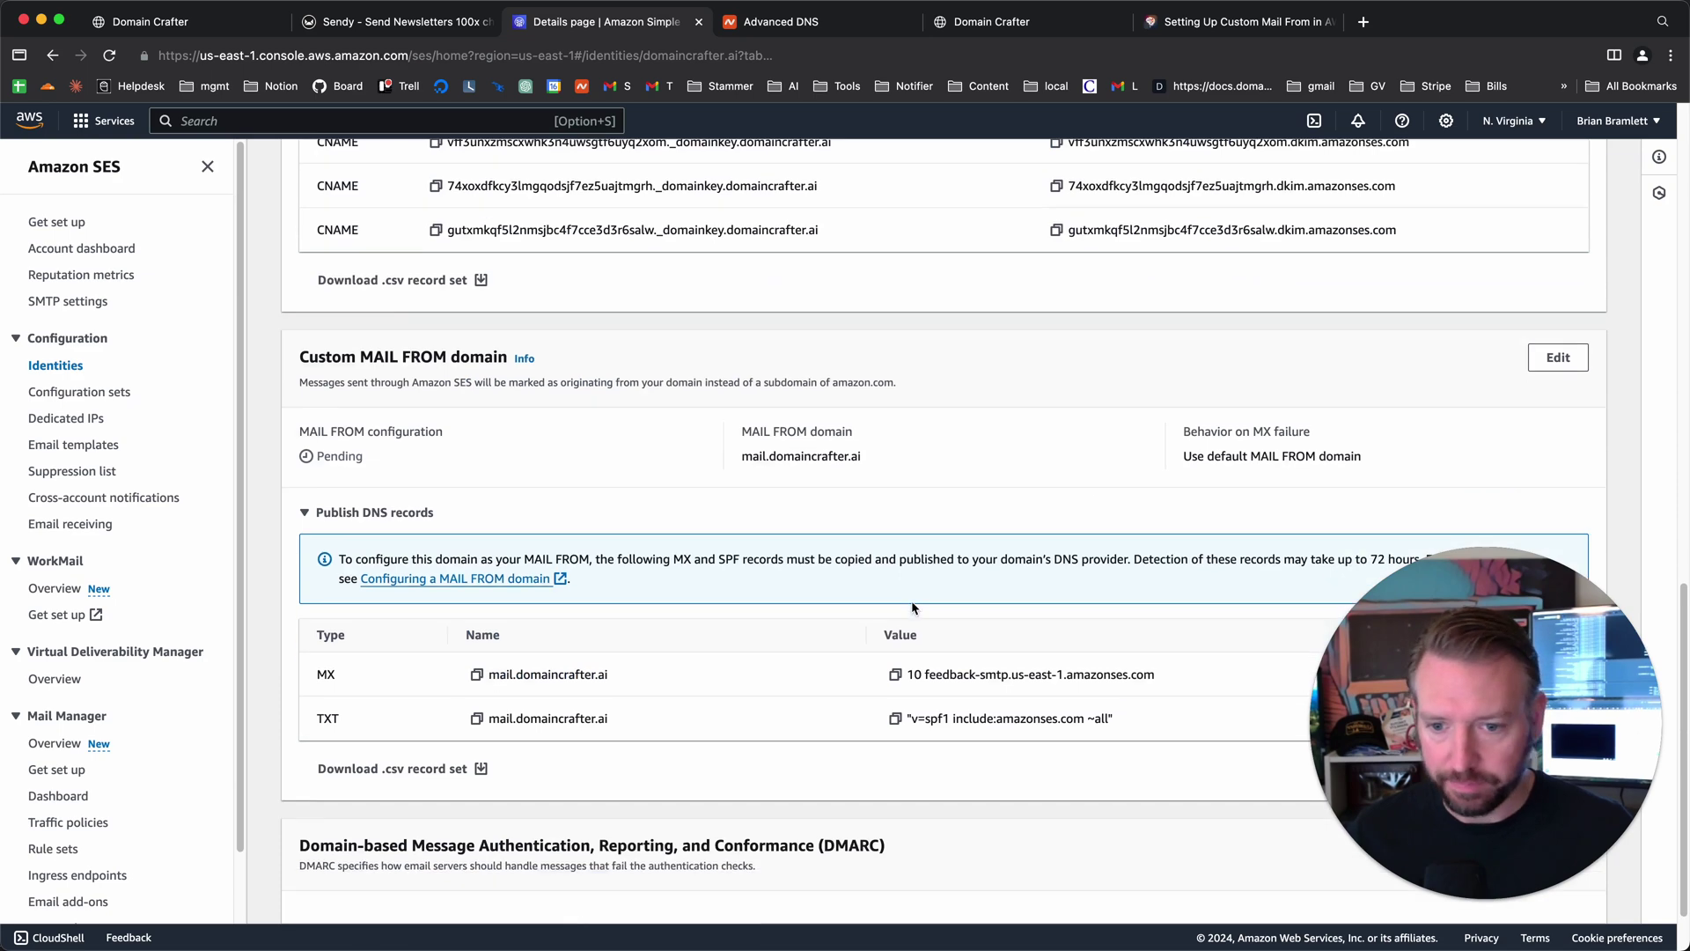
scroll(912, 606, up, 7)
scroll(916, 610, up, 8)
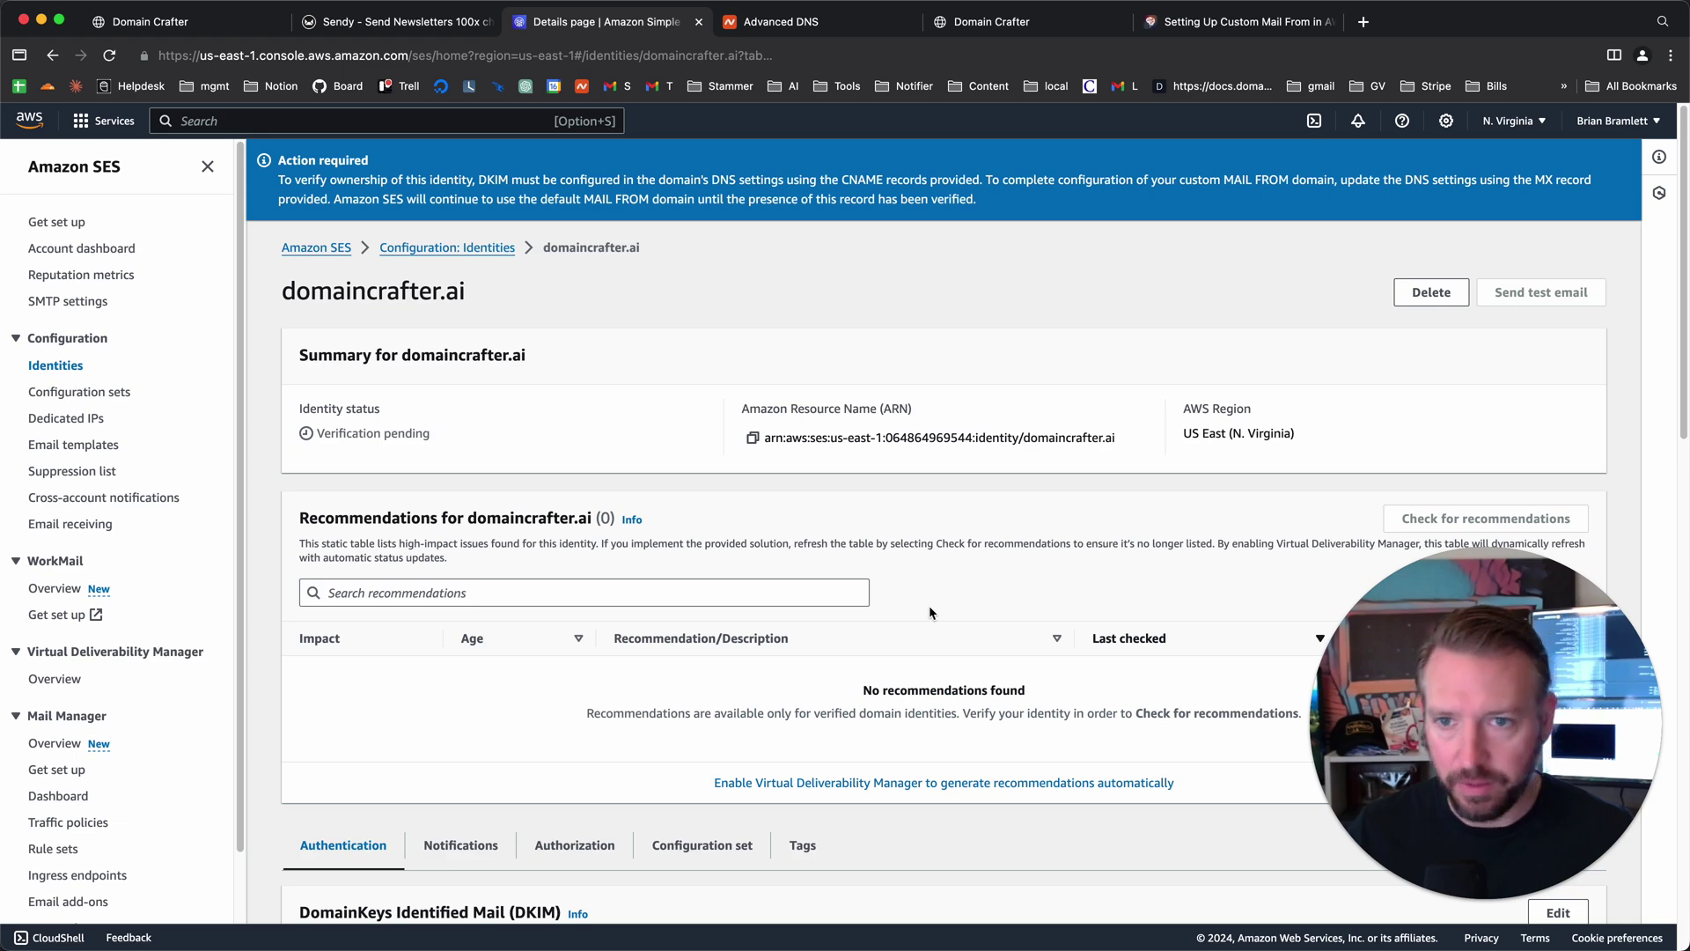
- Reload the domaincrafter.ai identity page and recheck the DKIM and MAIL FROM status
key(super+r)
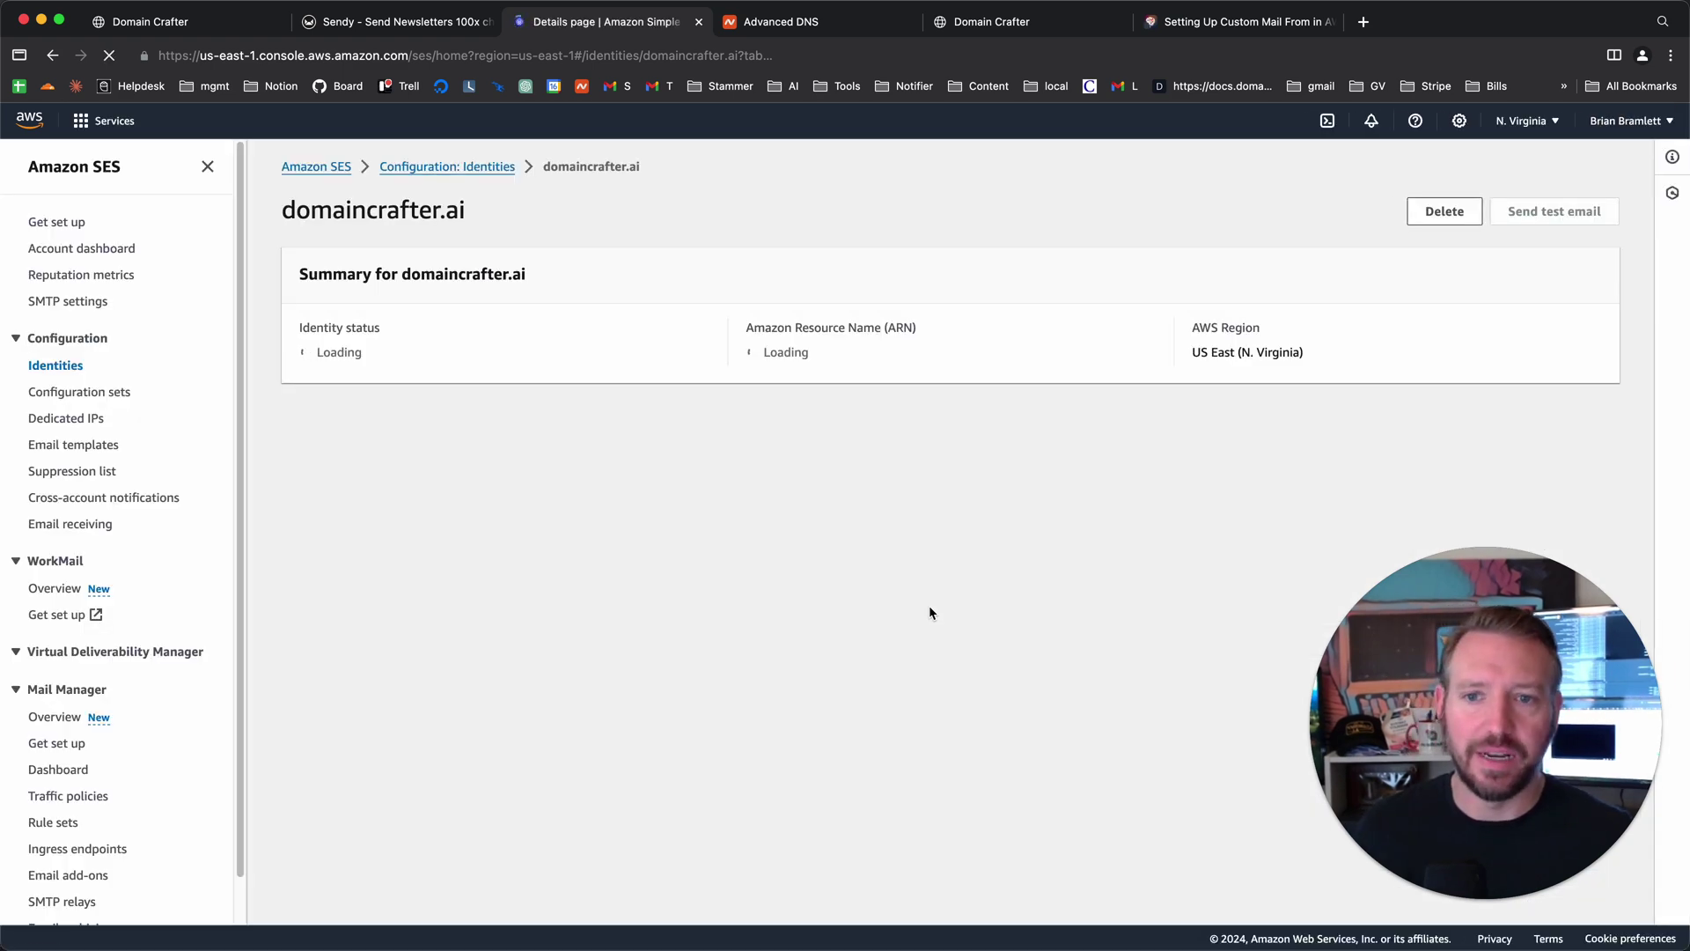
scroll(880, 616, down, 5)
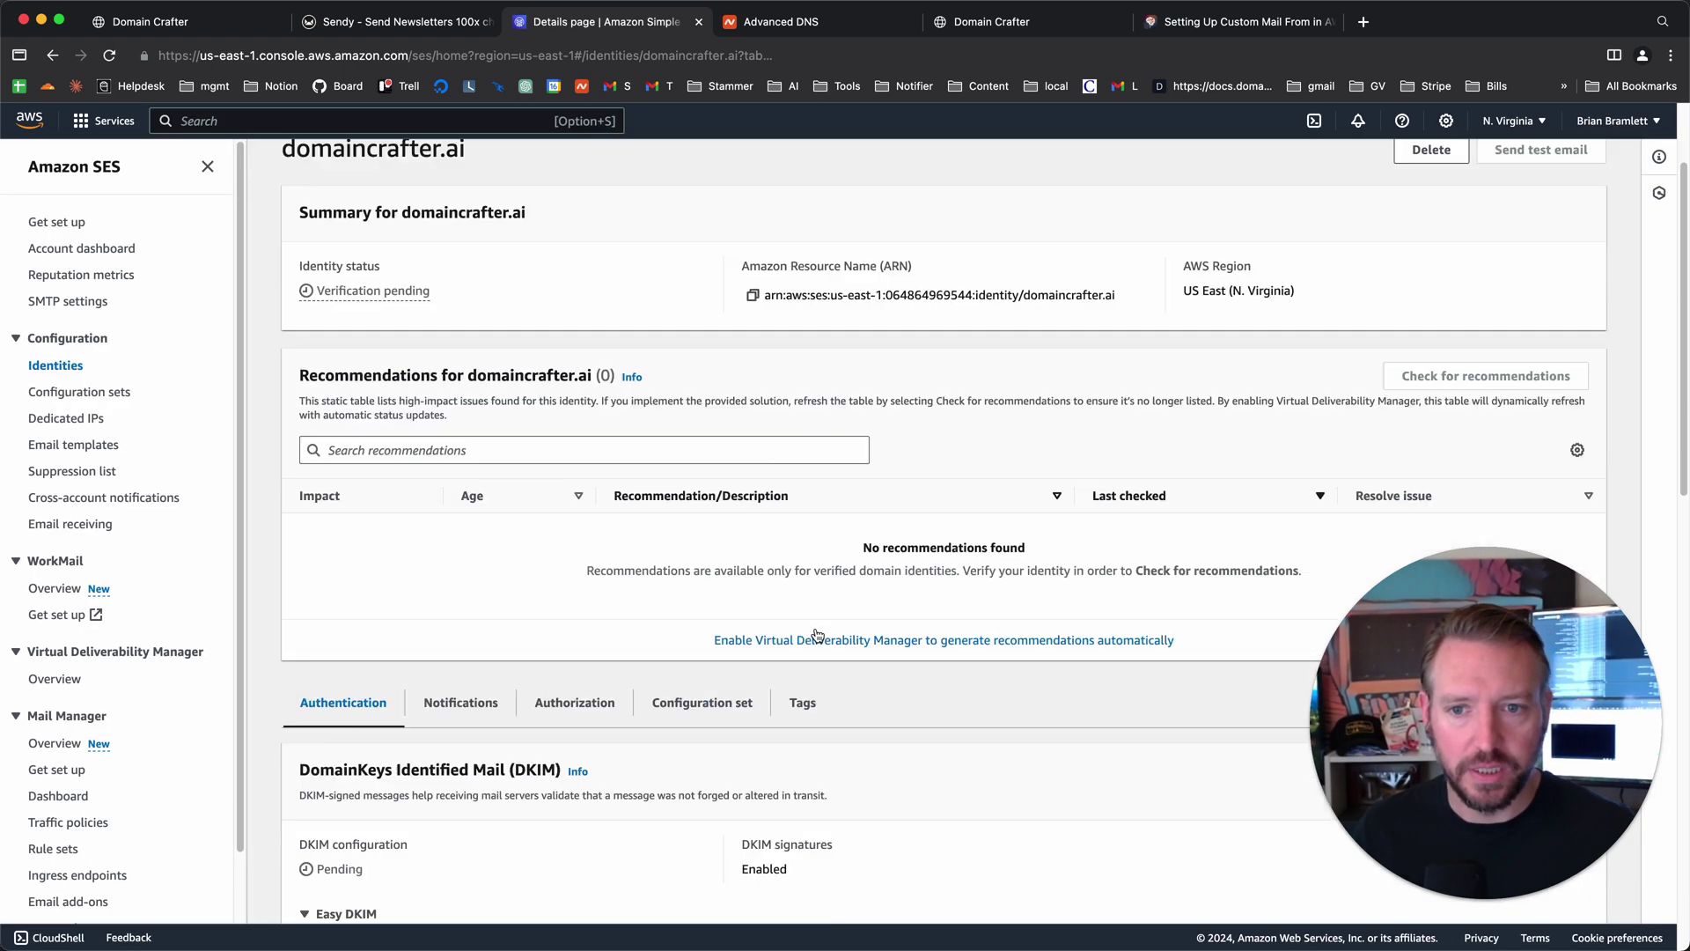
scroll(818, 634, down, 4)
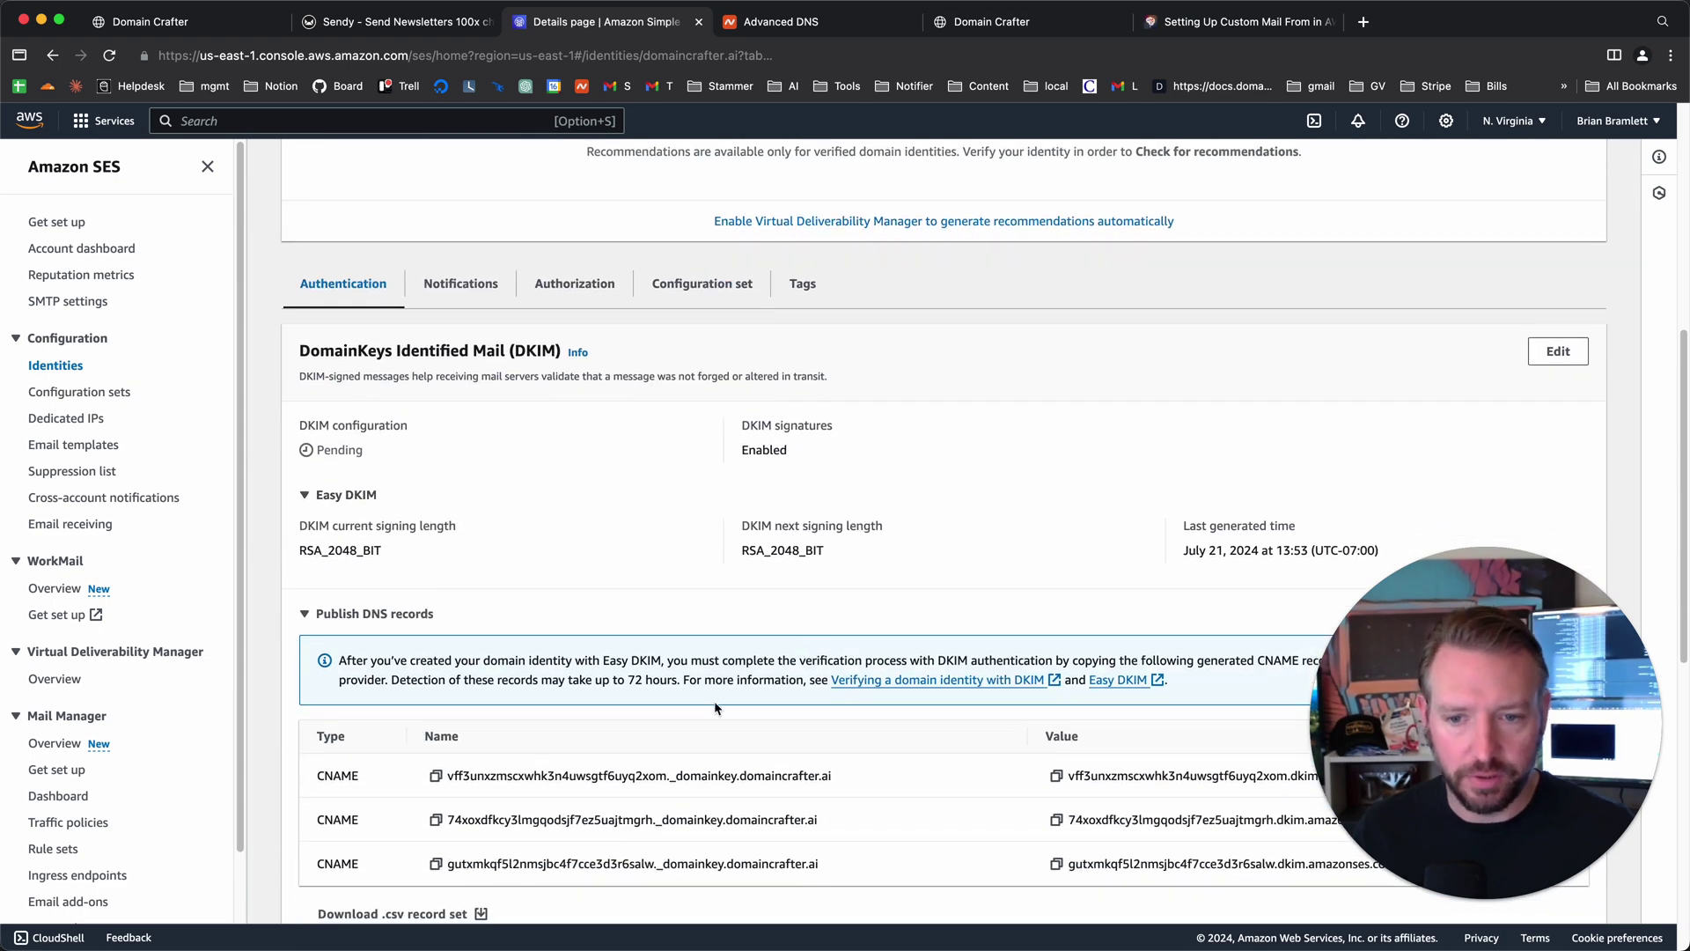
scroll(768, 671, down, 2)
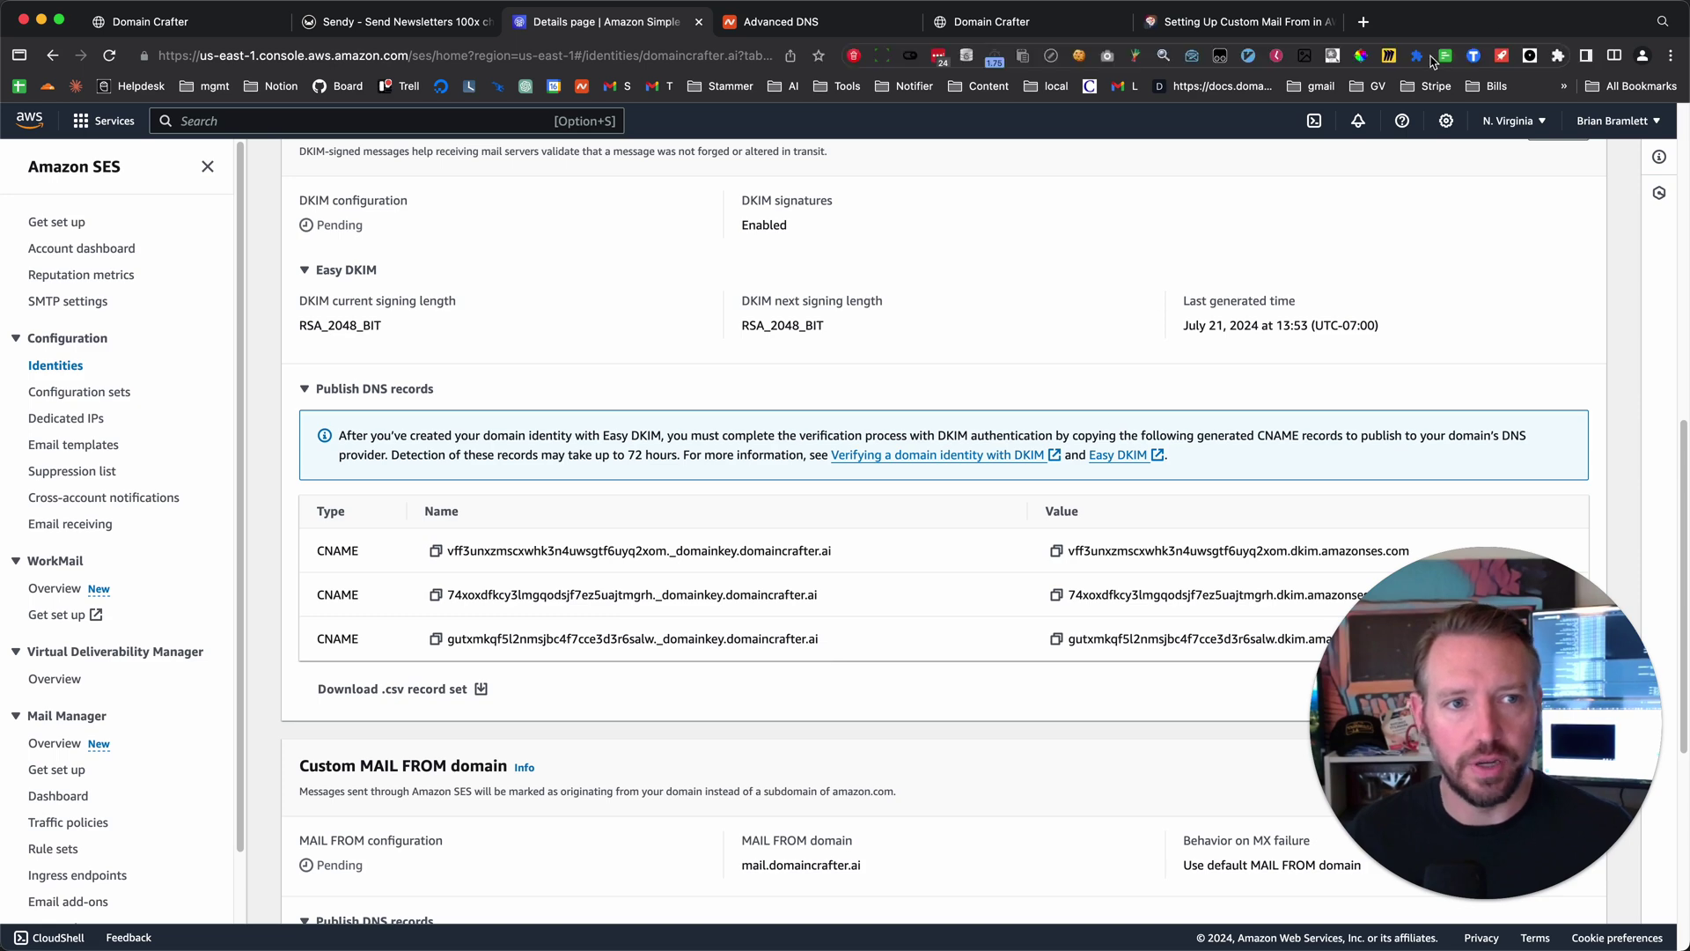
- Open the MxToolbox DNS Lookup page (mxtoolbox.com/DNSLookup.aspx) in a new tab
click(1364, 22)
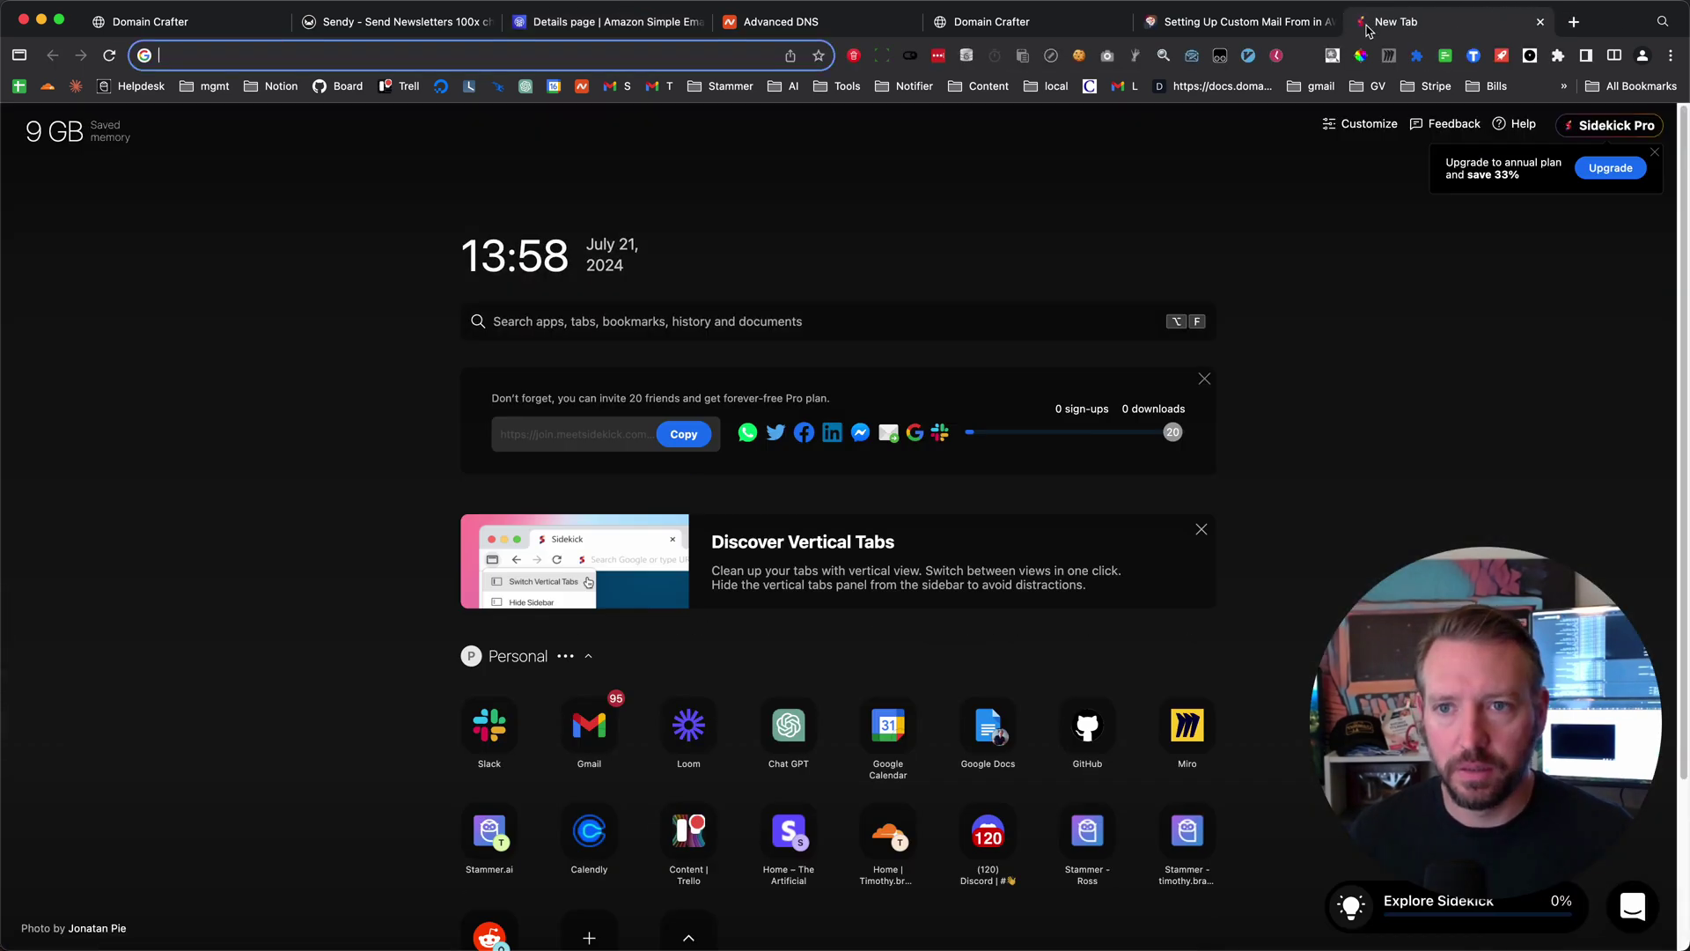
text(max)
key(BackSpace)
key(BackSpace)
key(BackSpace)
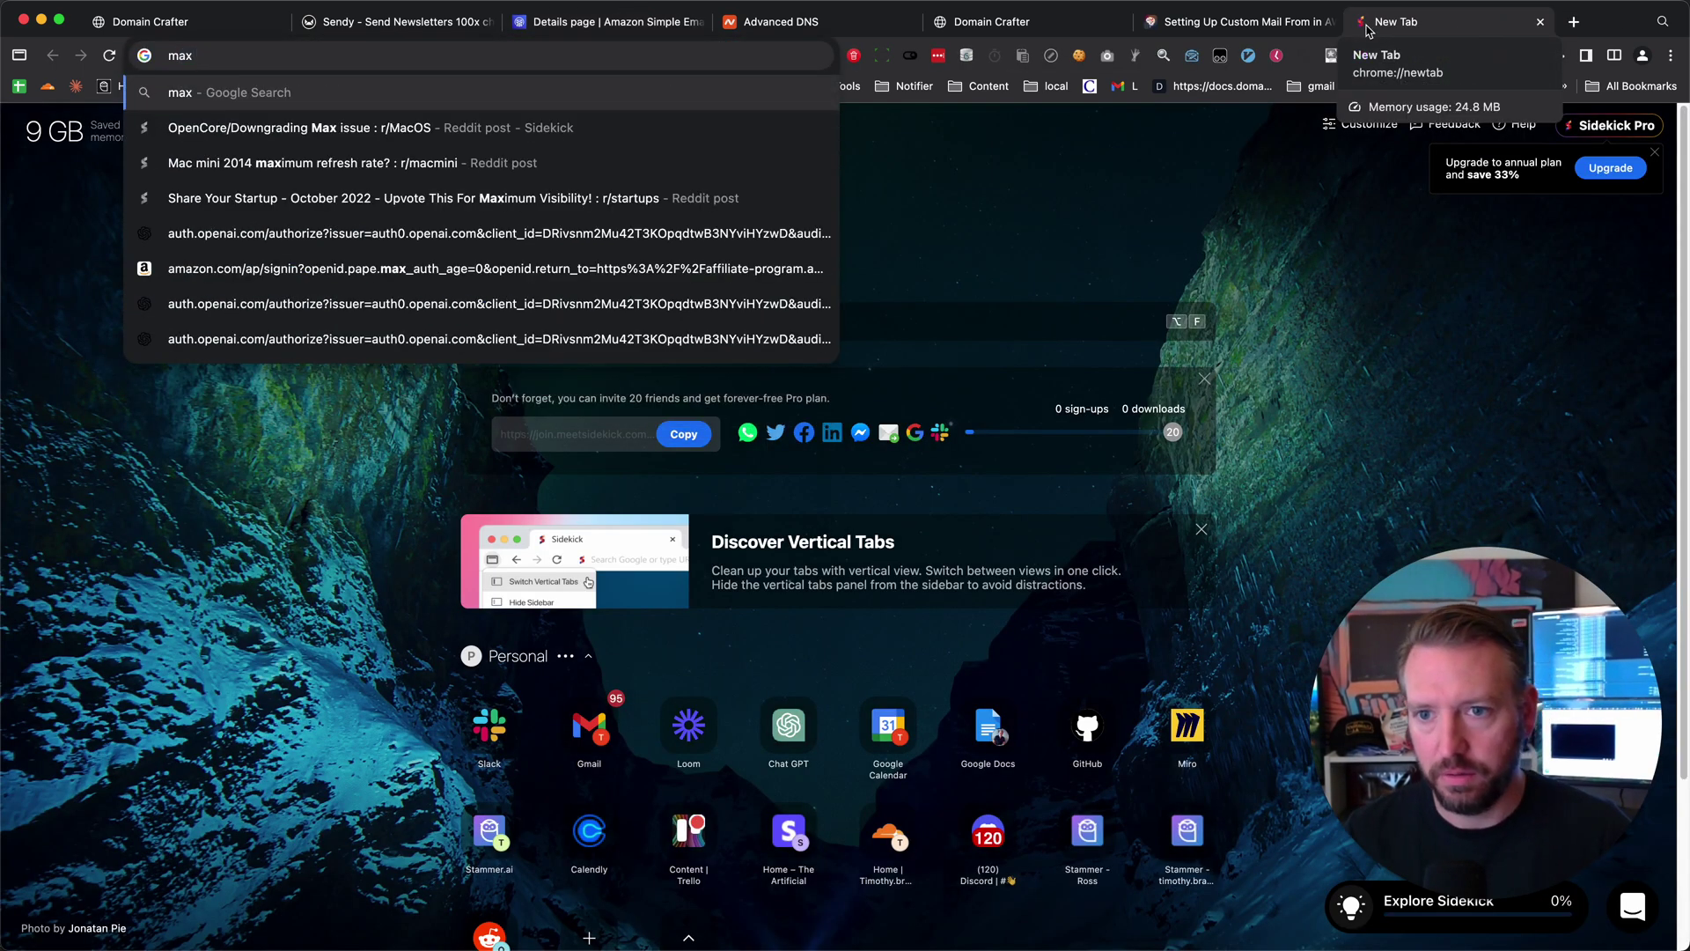
text(x too)
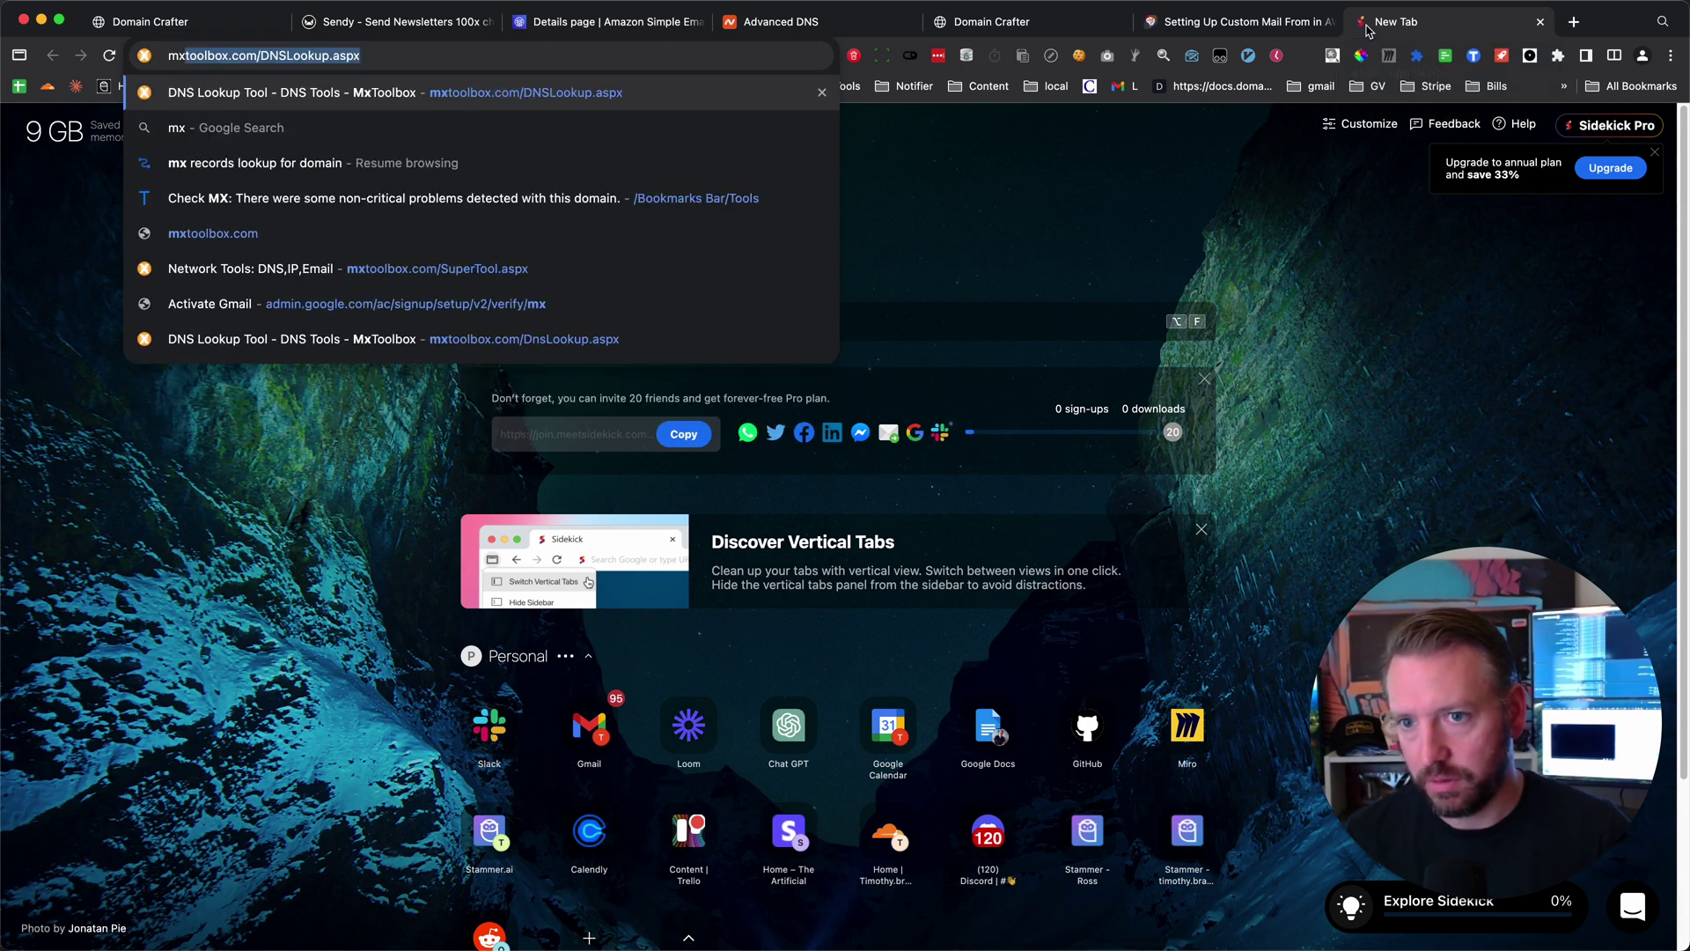
key(Down)
key(Down)
key(Up)
key(Down)
key(Down)
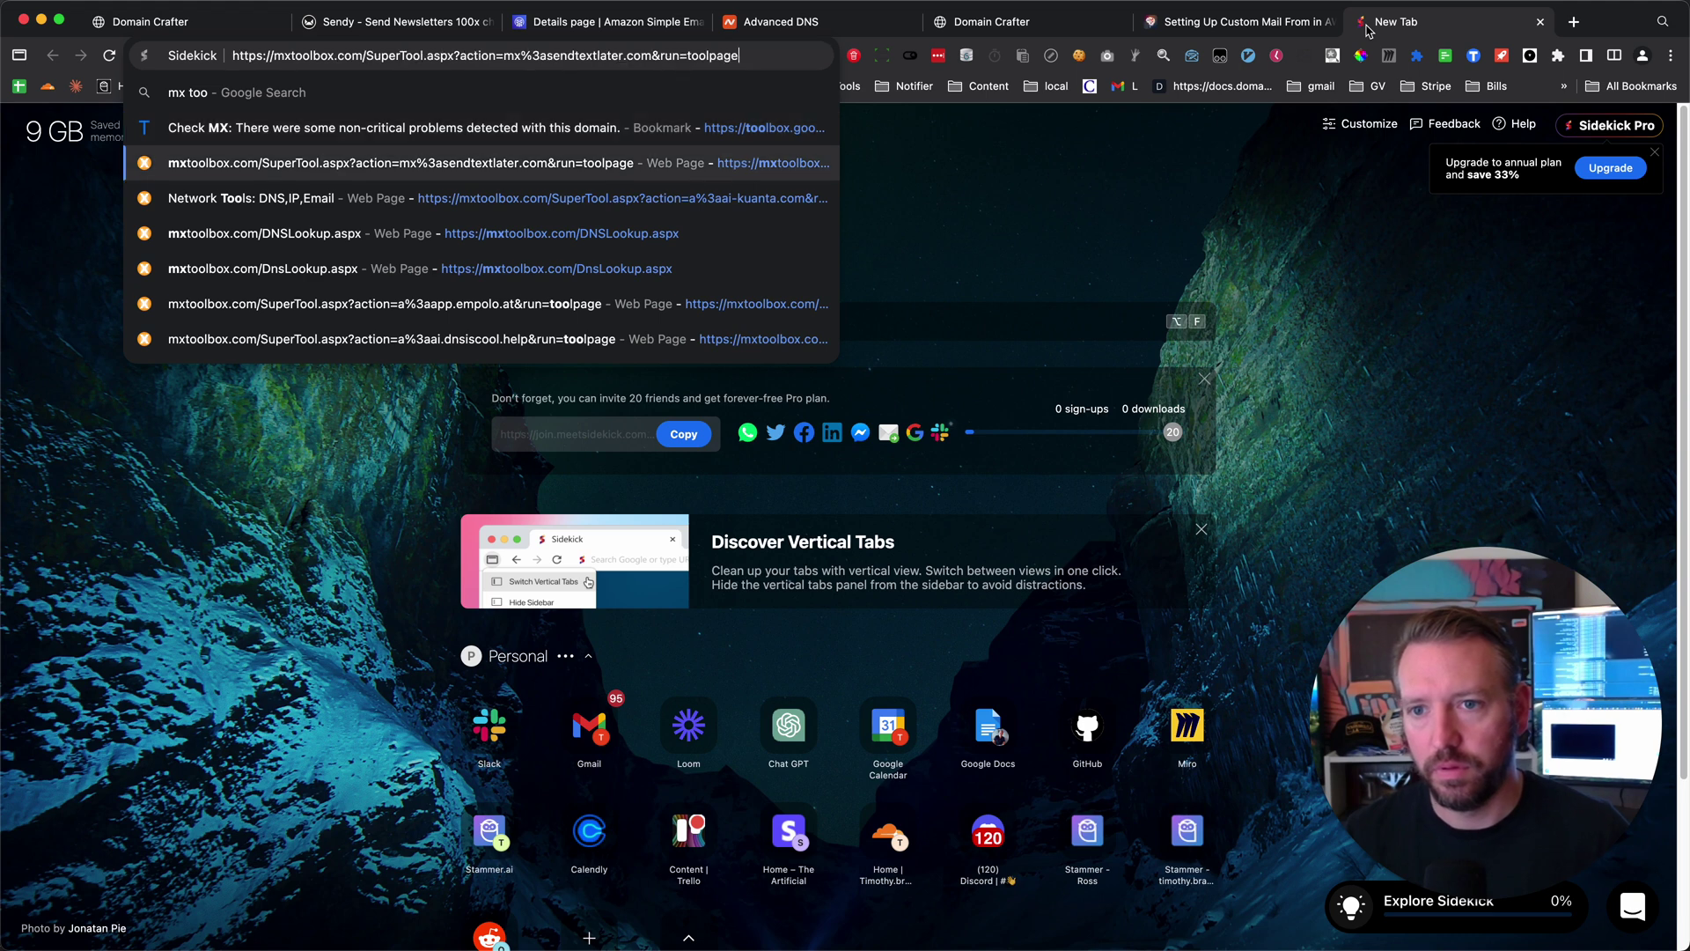
key(Down)
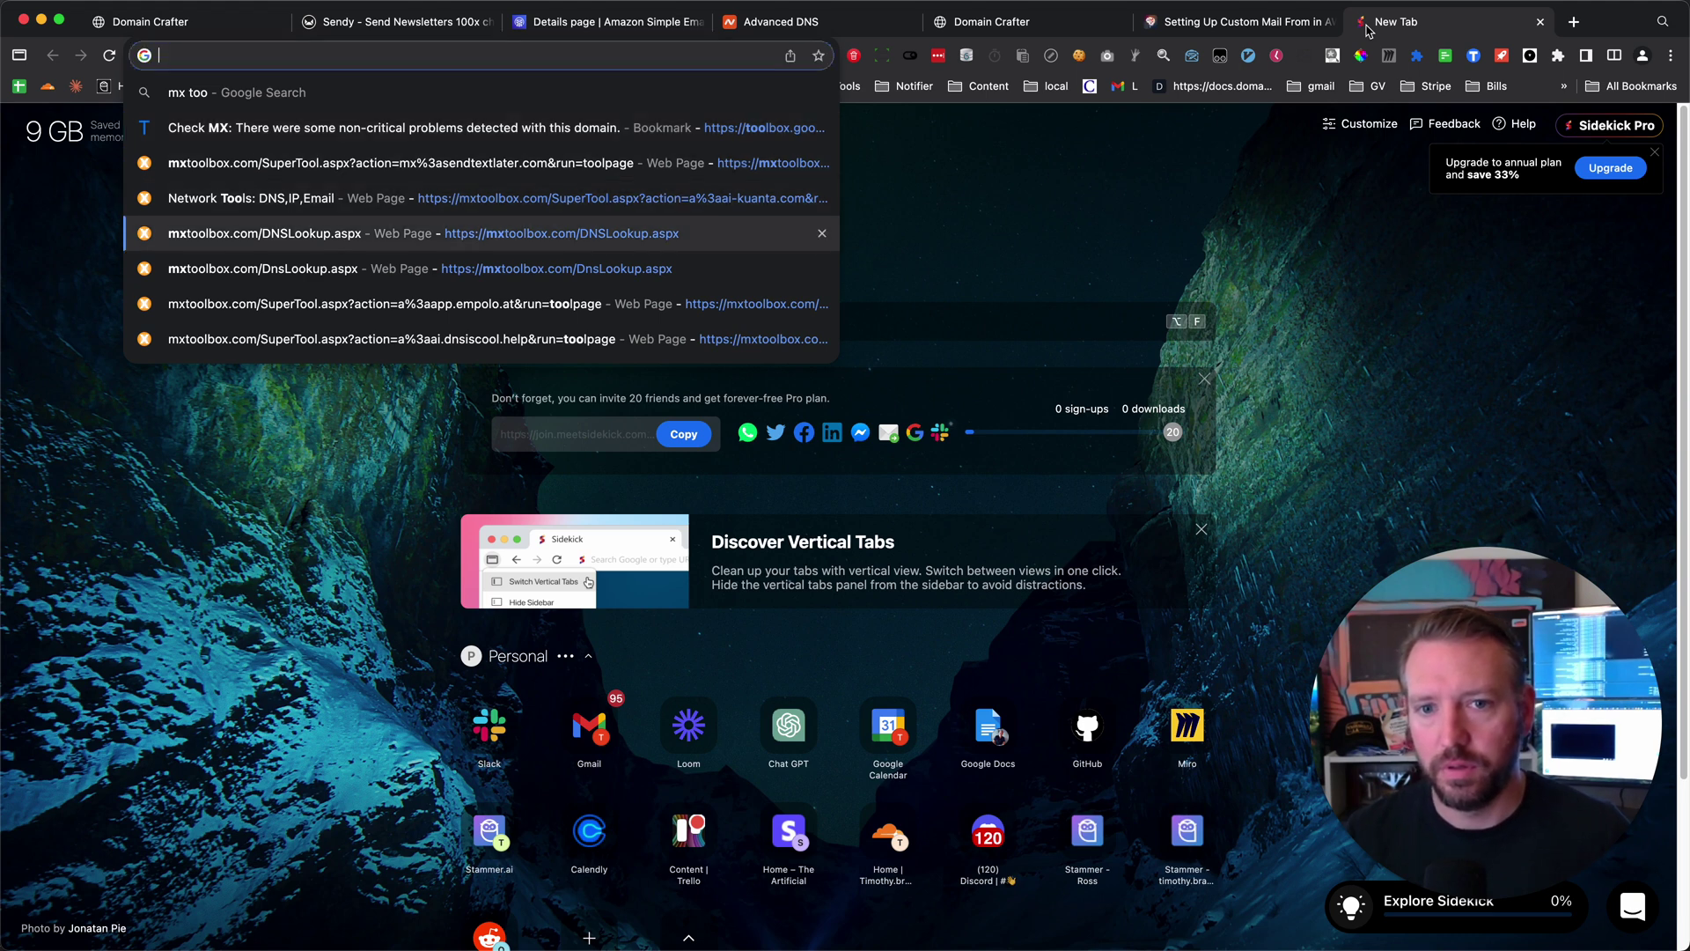
key(Return)
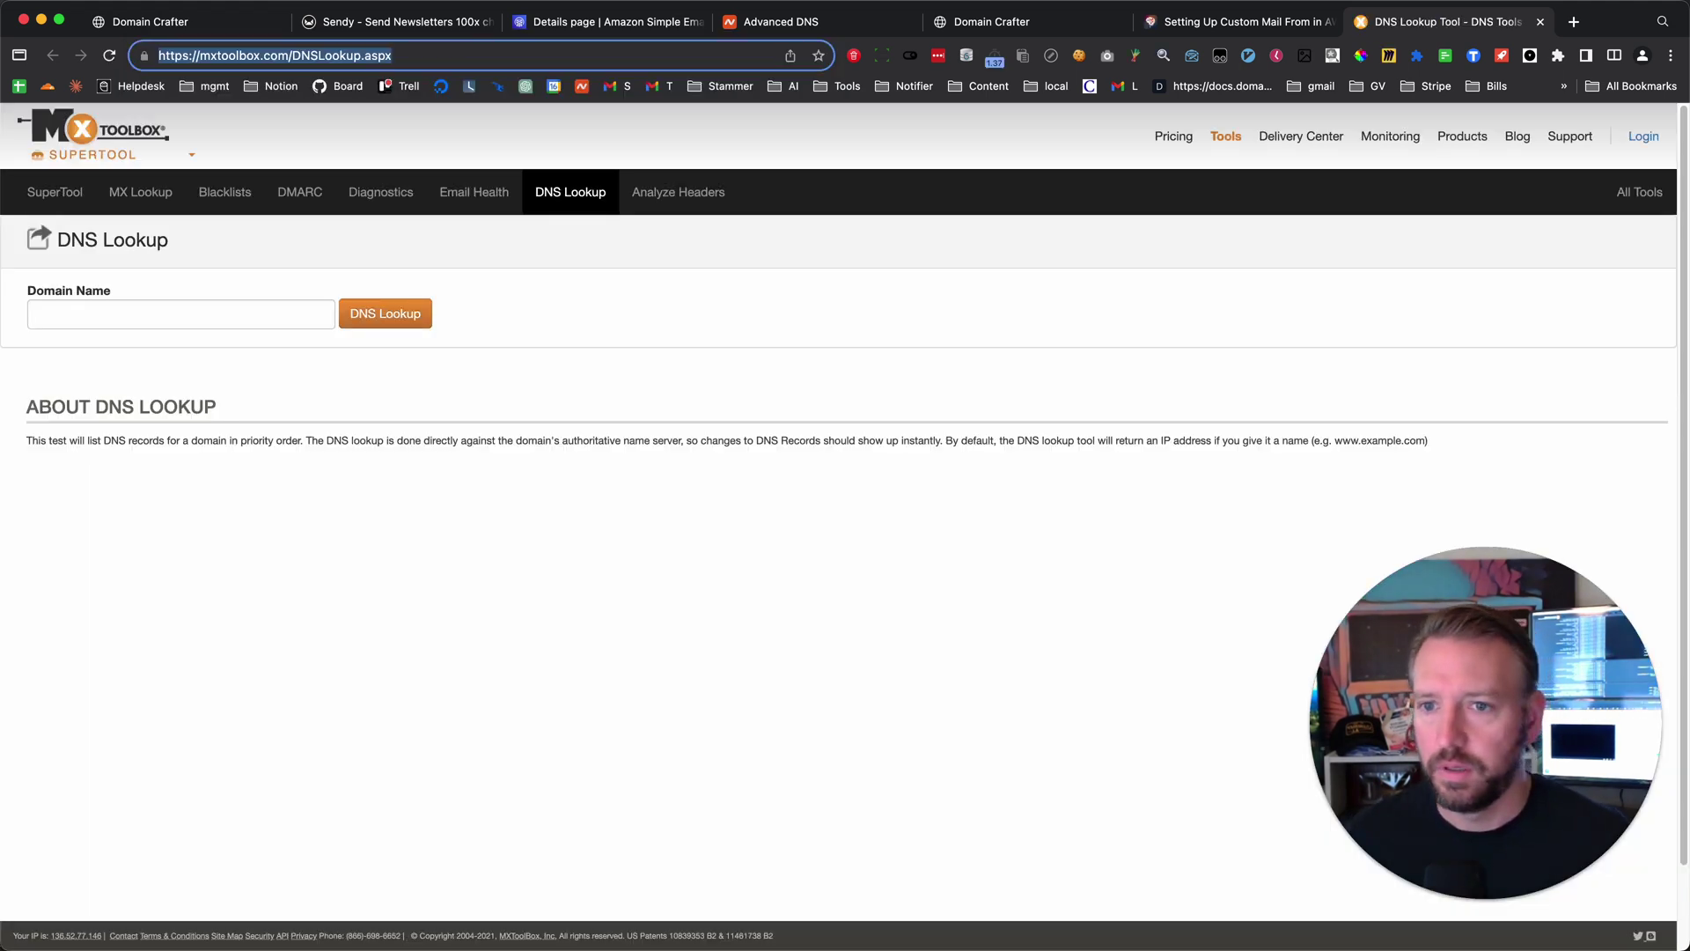
- Look up domaincrafter.ai, finding A record 24.199.78.252 hosted at Namecheap
click(110, 320)
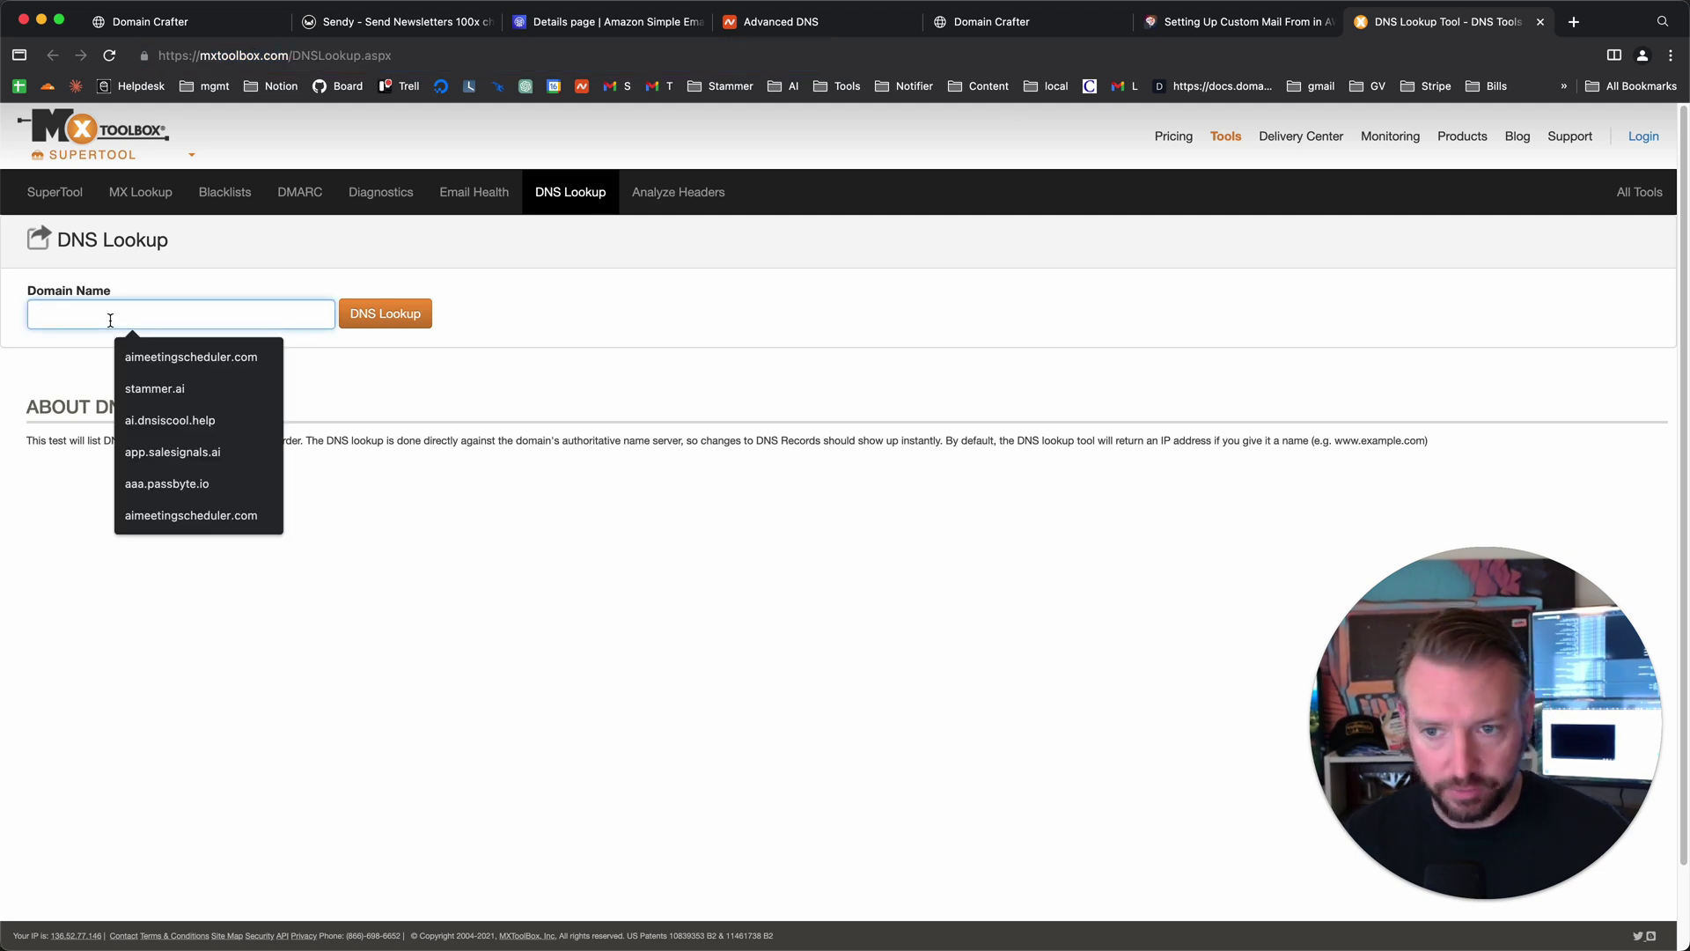
text(domaincrafter.ai)
key(Return)
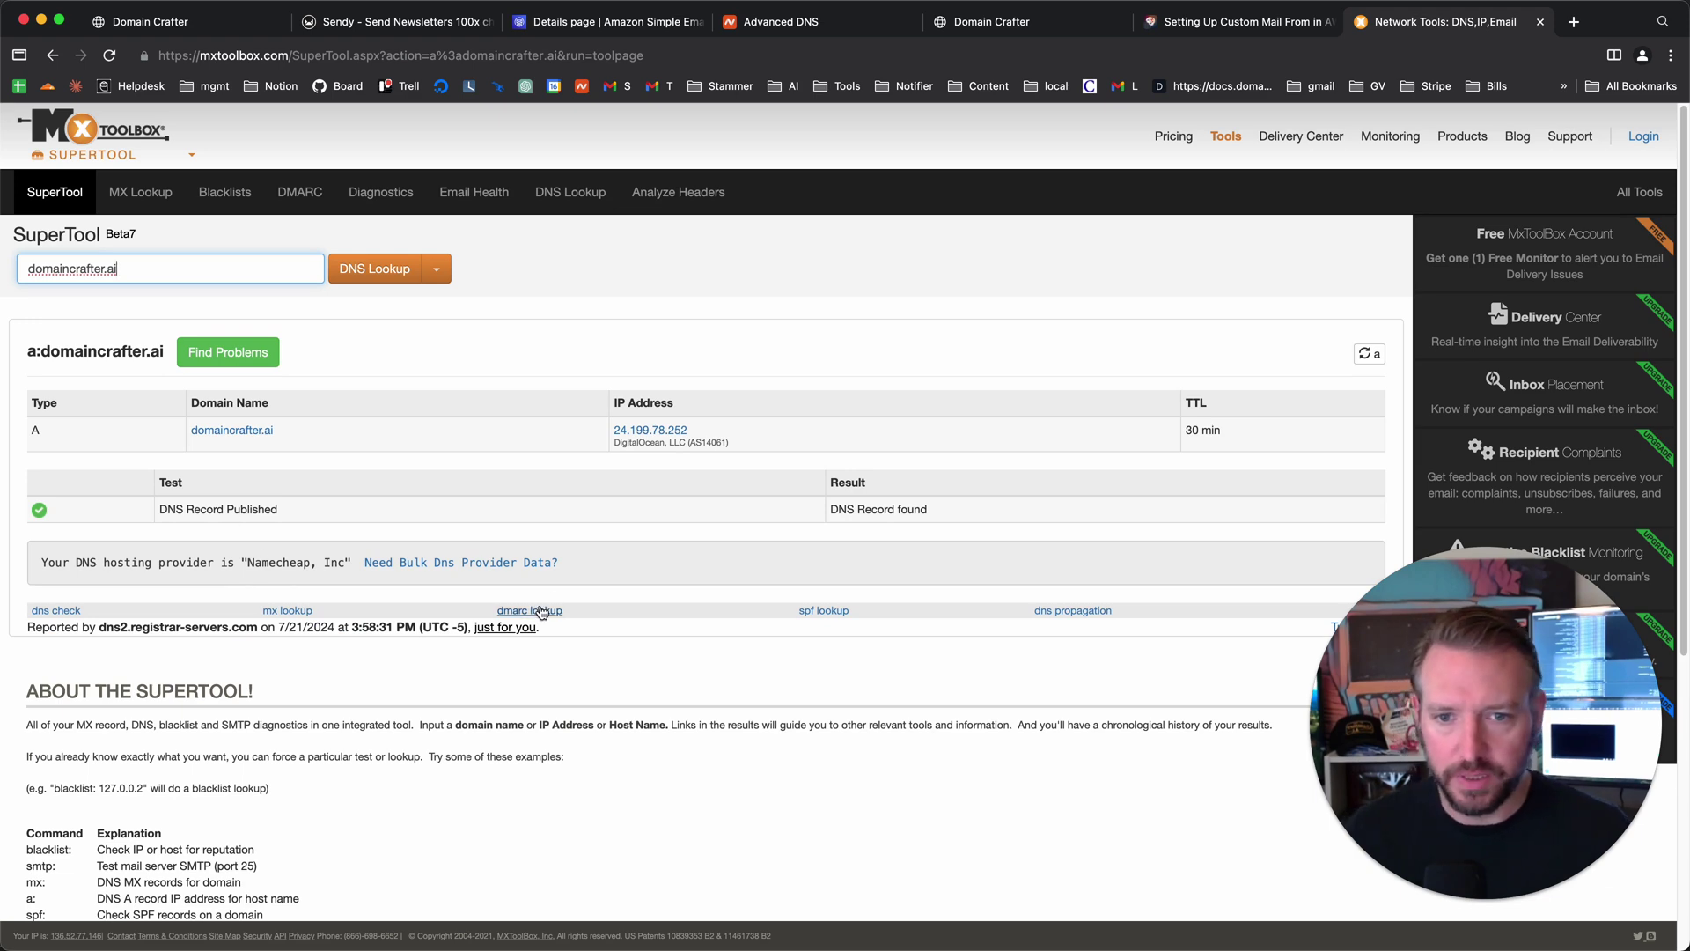
- Switch the MxToolbox lookup type to CNAME Lookup and run it for domaincrafter.ai
scroll(543, 611, down, 5)
scroll(540, 605, up, 5)
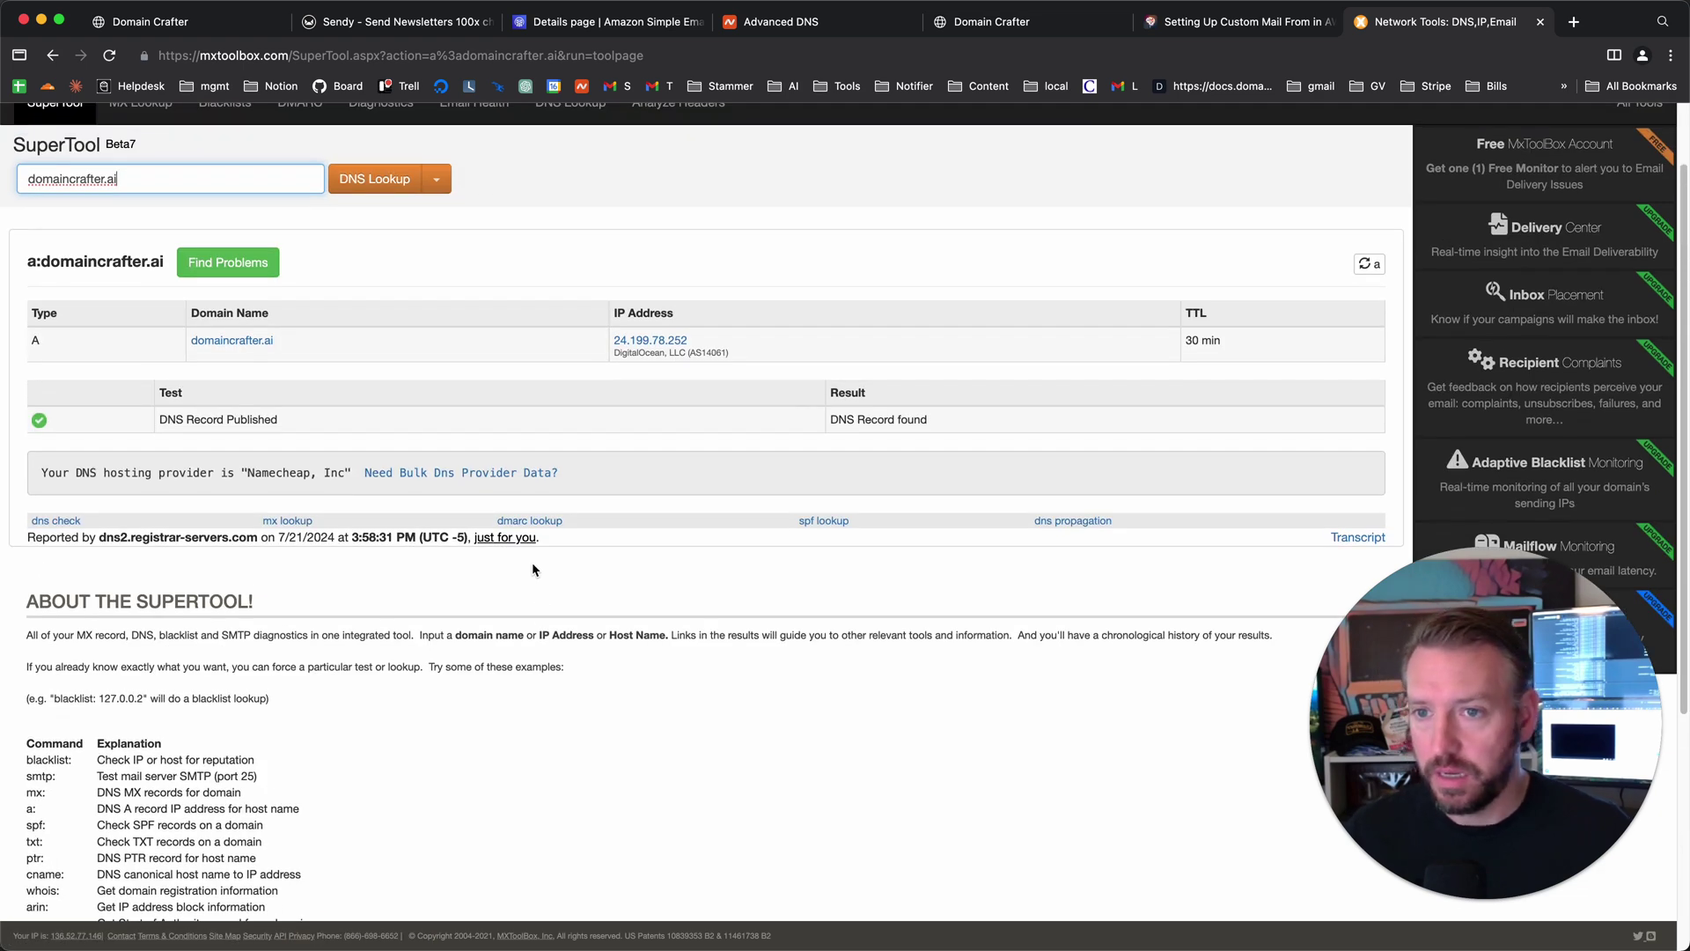
scroll(300, 211, up, 2)
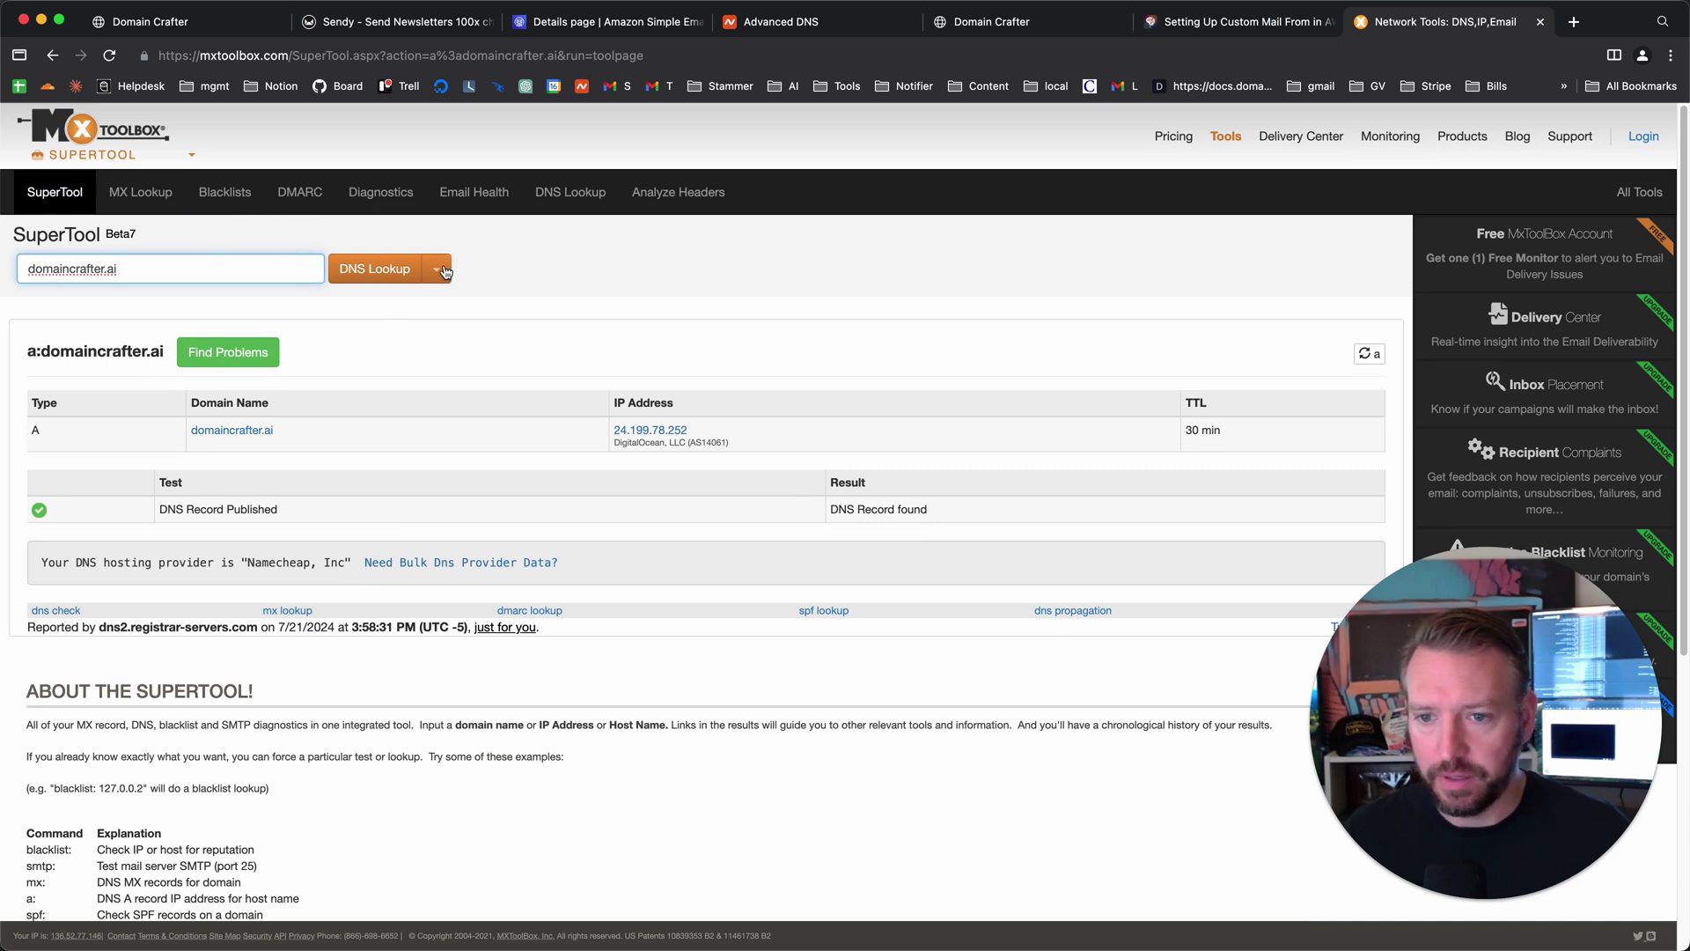
click(436, 269)
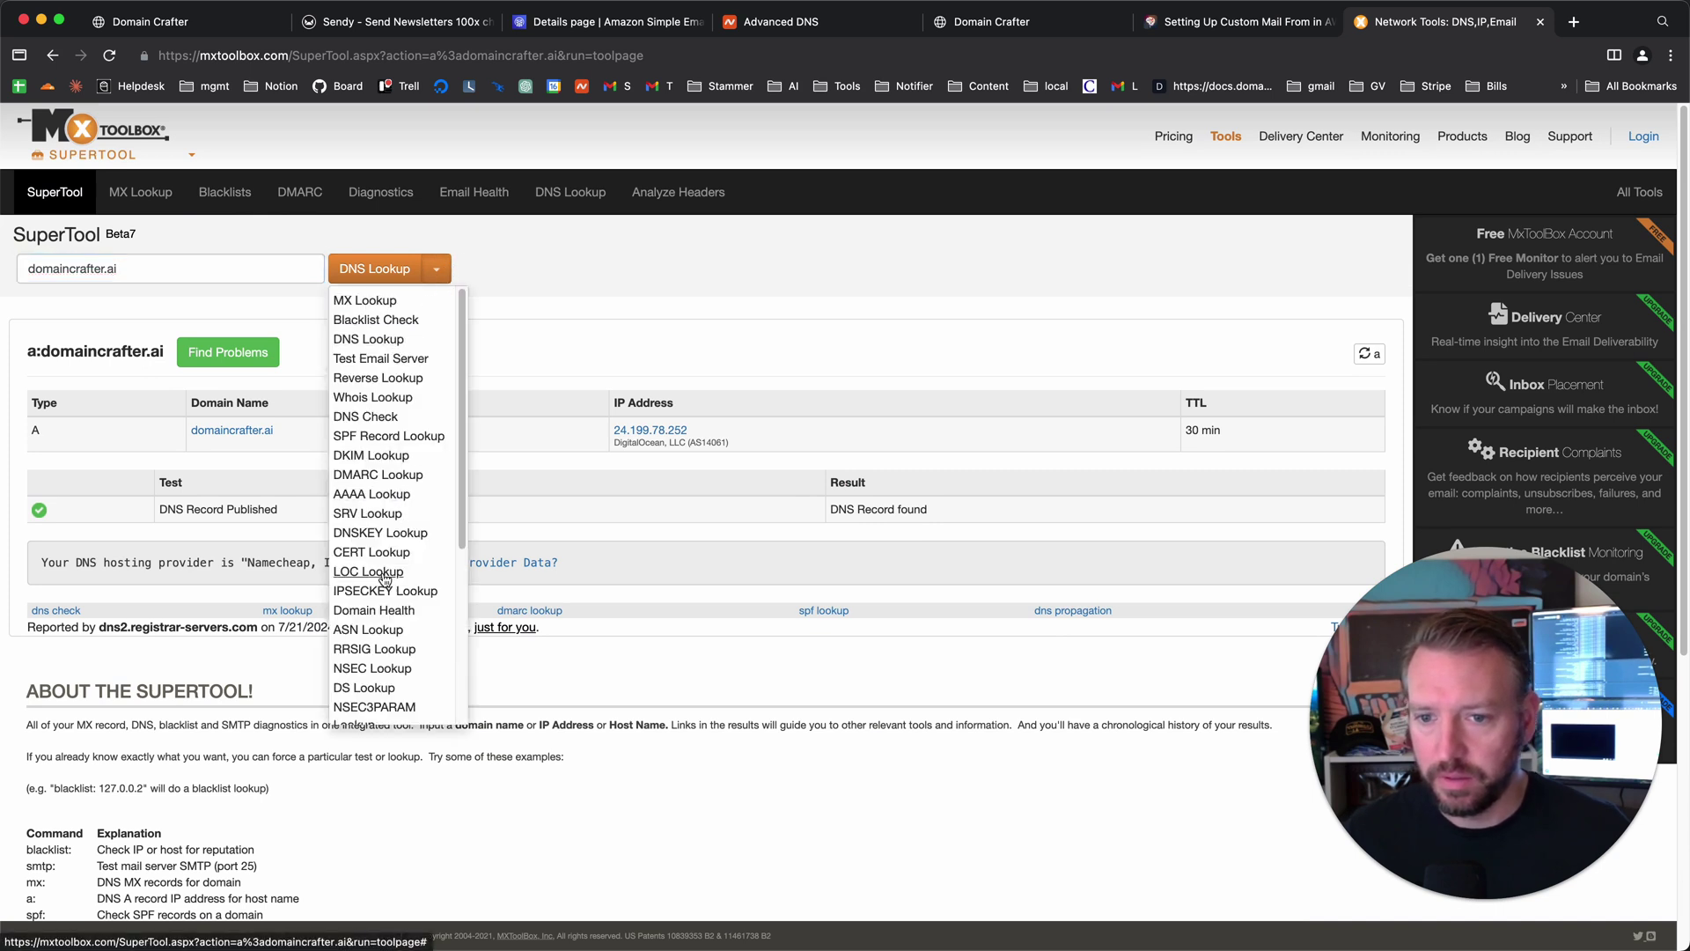
scroll(393, 581, down, 3)
click(396, 675)
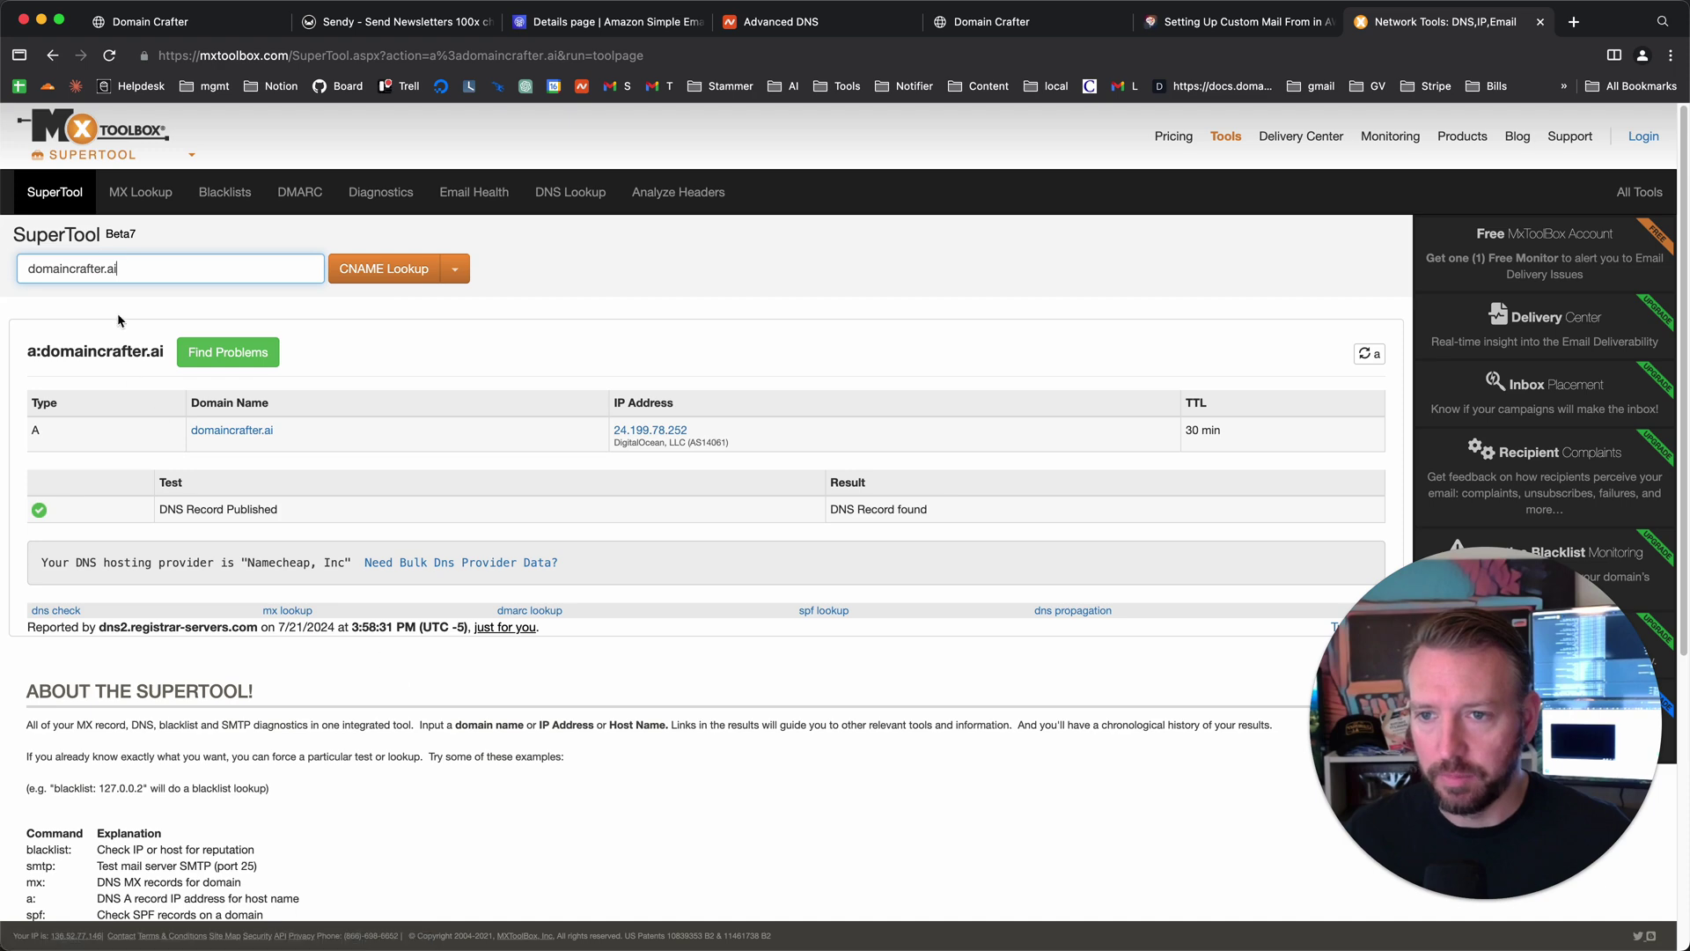
key(super+a)
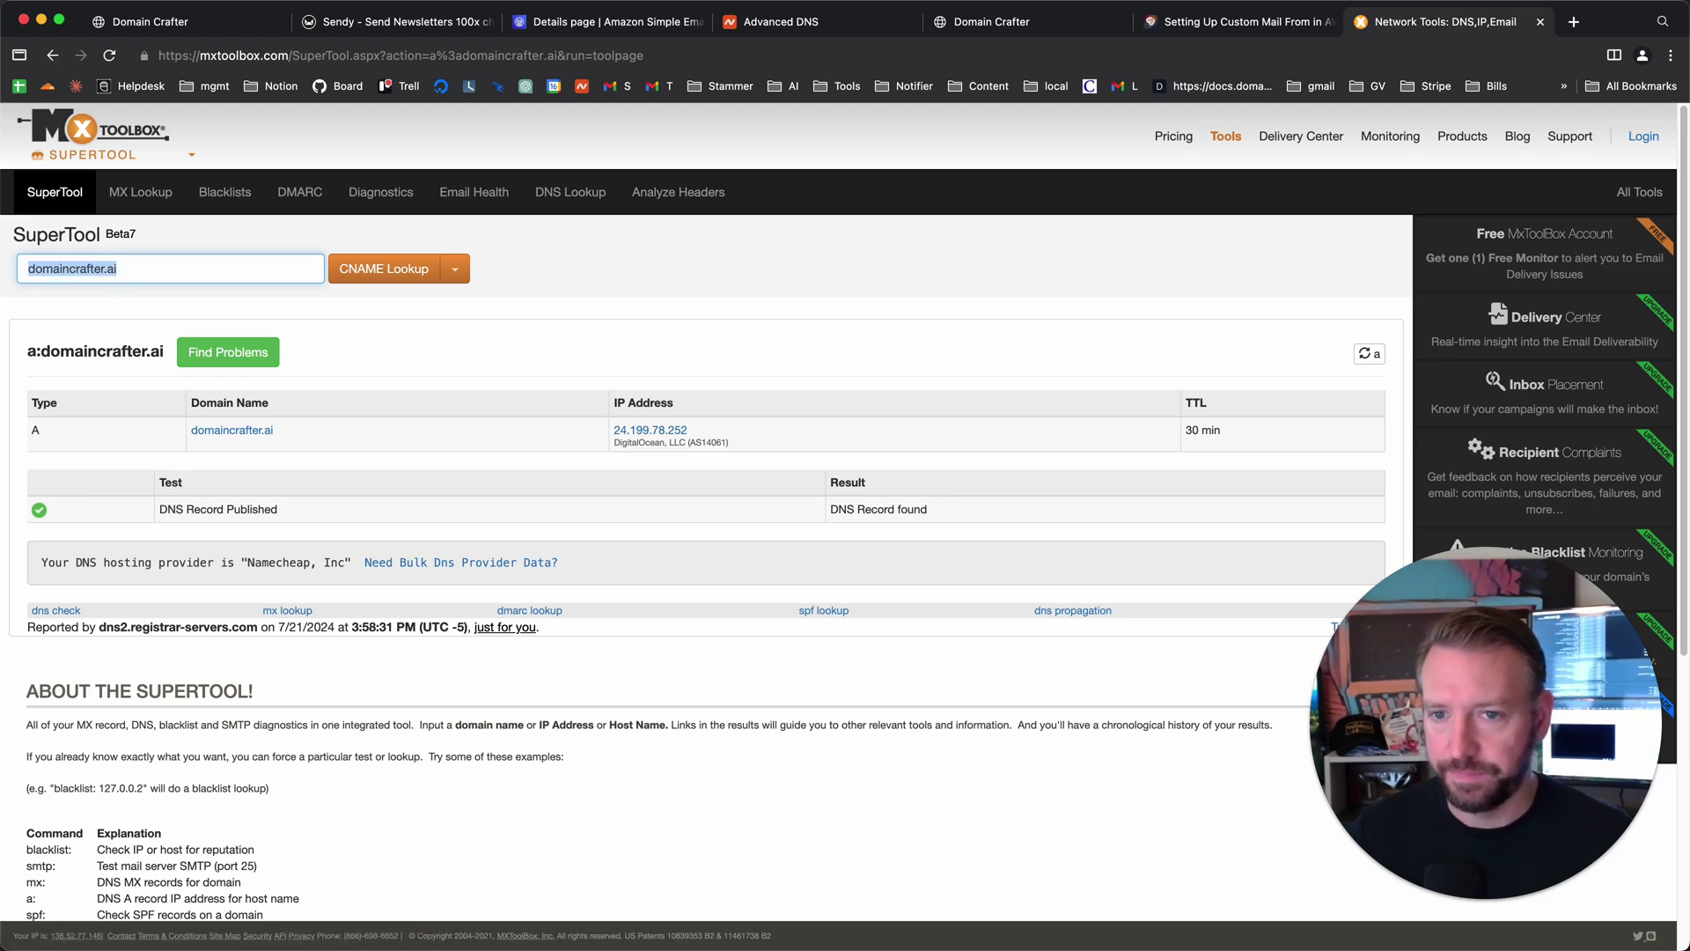
key(Return)
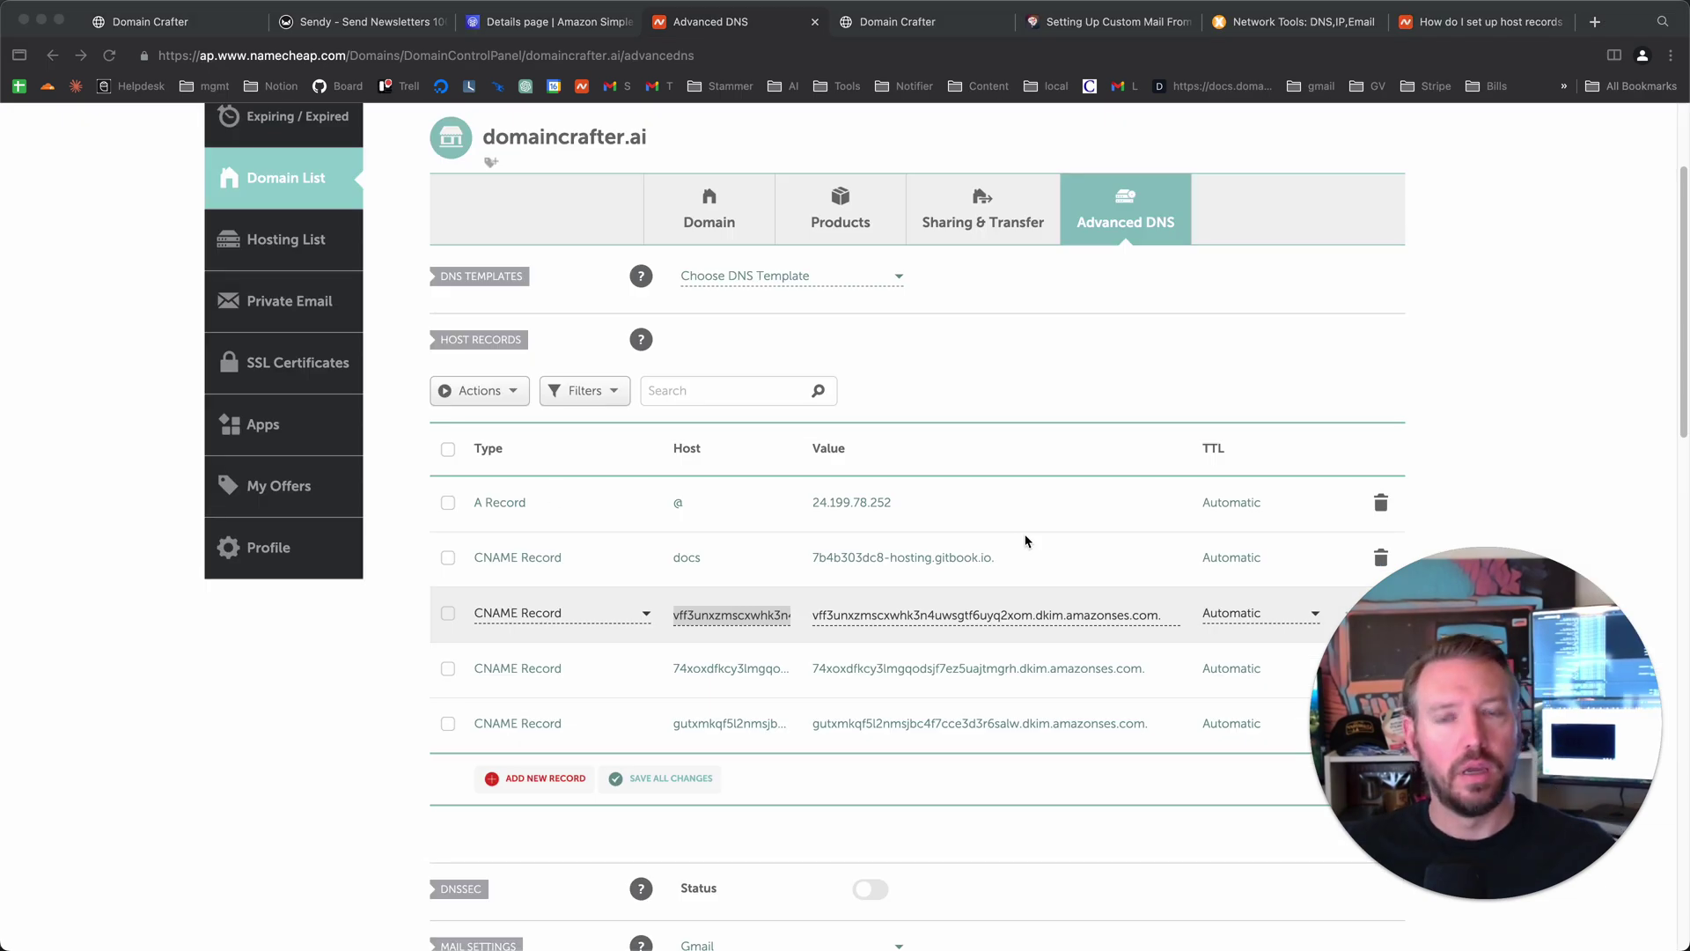
- Trim the domaincrafter.ai suffix from the first amazonses DKIM CNAME host, then reload the page
double_click(758, 616)
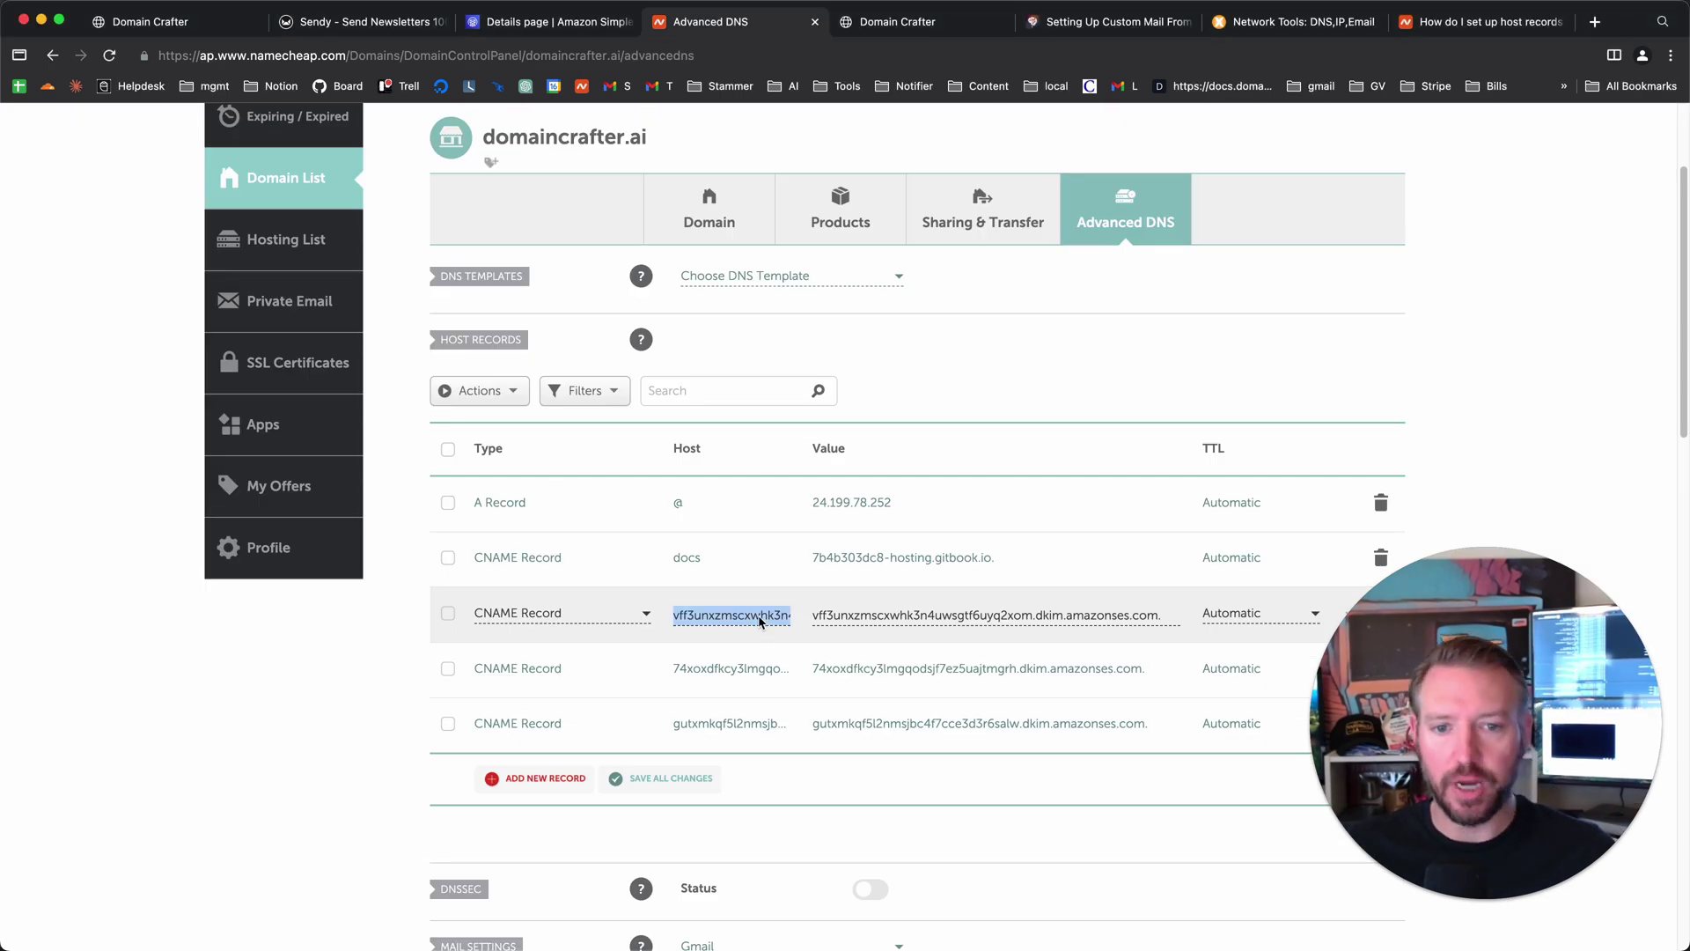
key(Right)
key(Right)
key(Right)
key(Right)
key(Right)
key(Right)
key(Right)
key(Right)
key(Right)
key(Right)
key(Right)
key(Right)
key(Right)
key(Right)
key(Right)
key(Right)
key(Right)
key(Right)
key(Right)
key(Right)
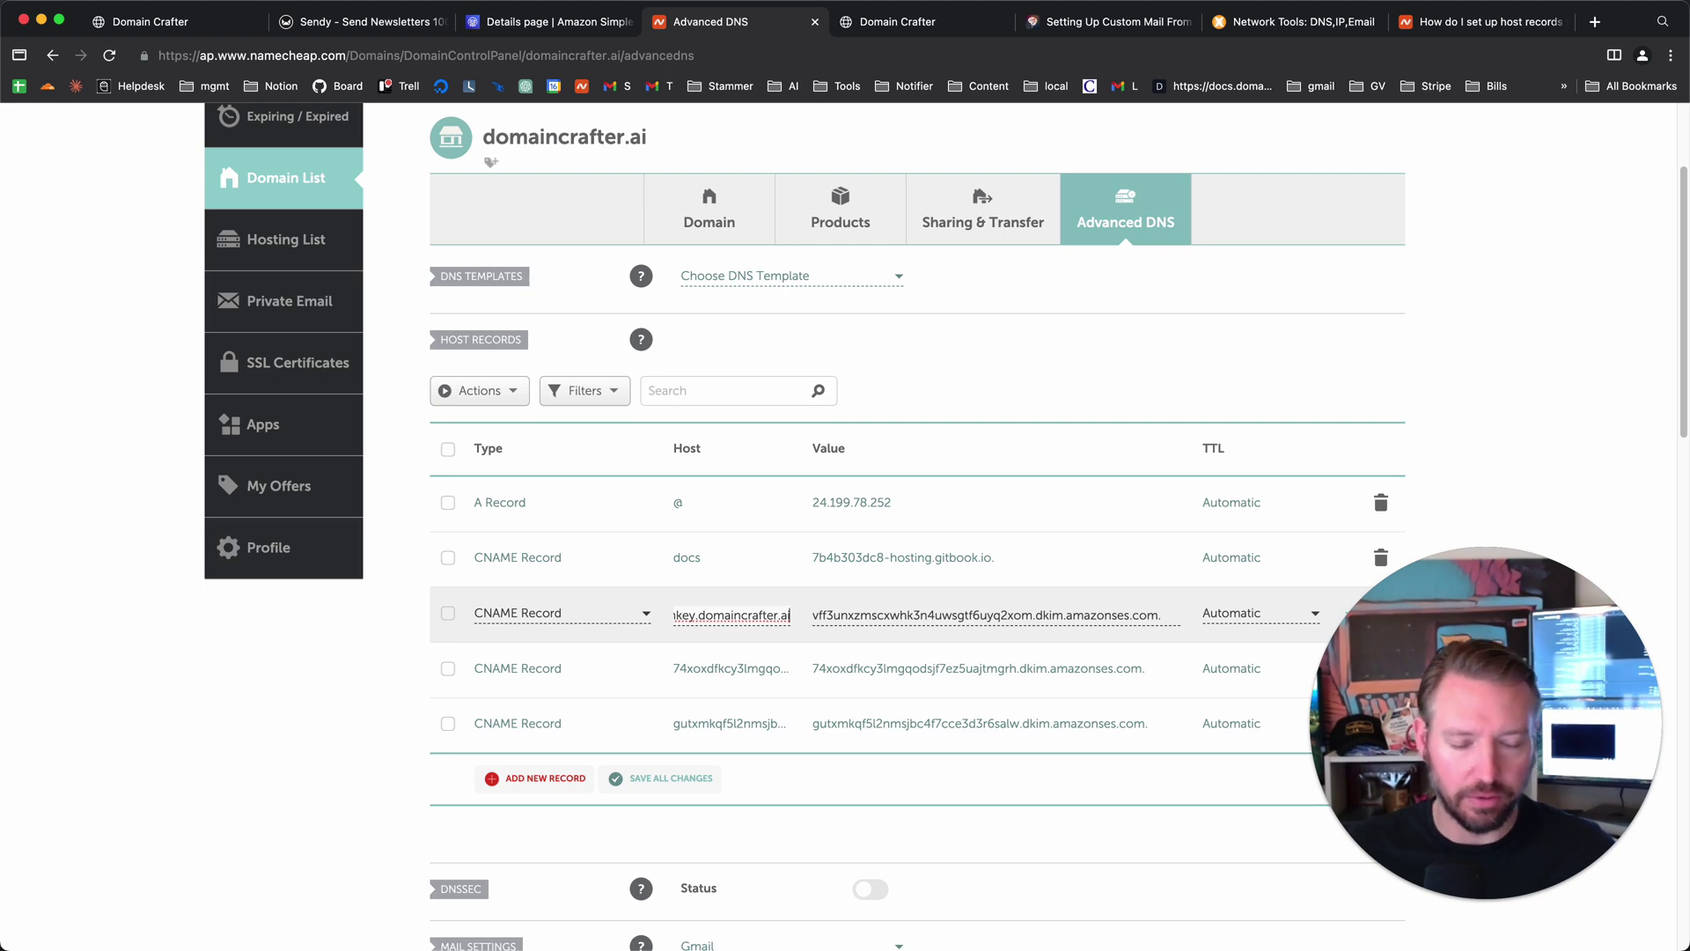
key(BackSpace)
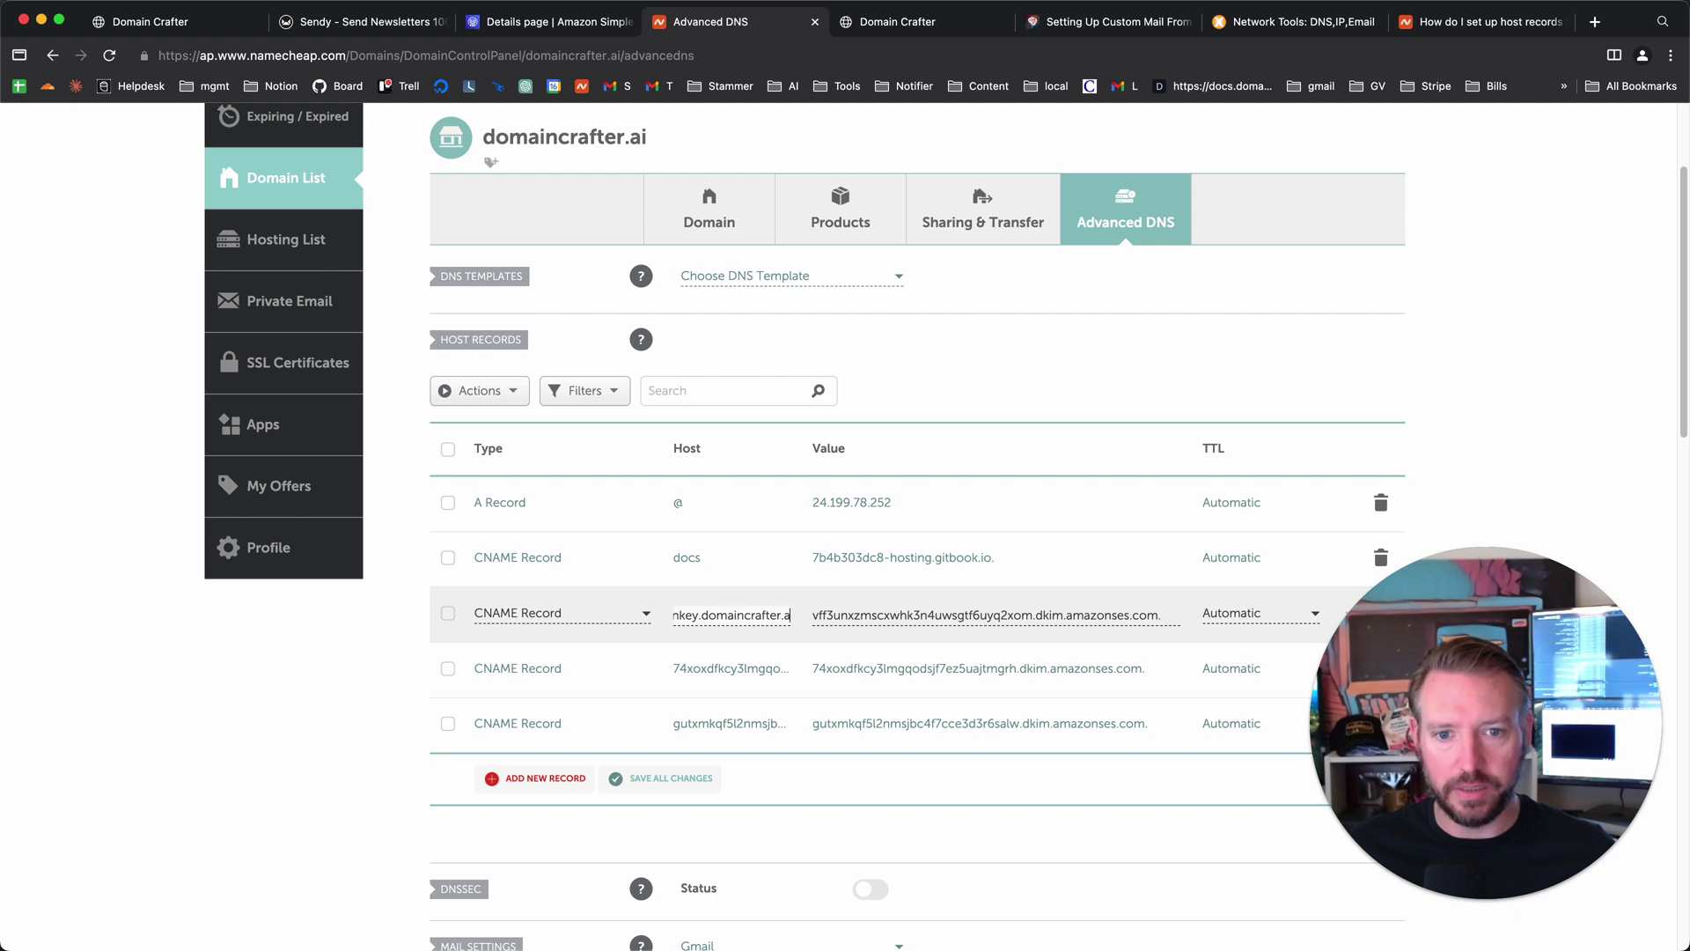
click(109, 55)
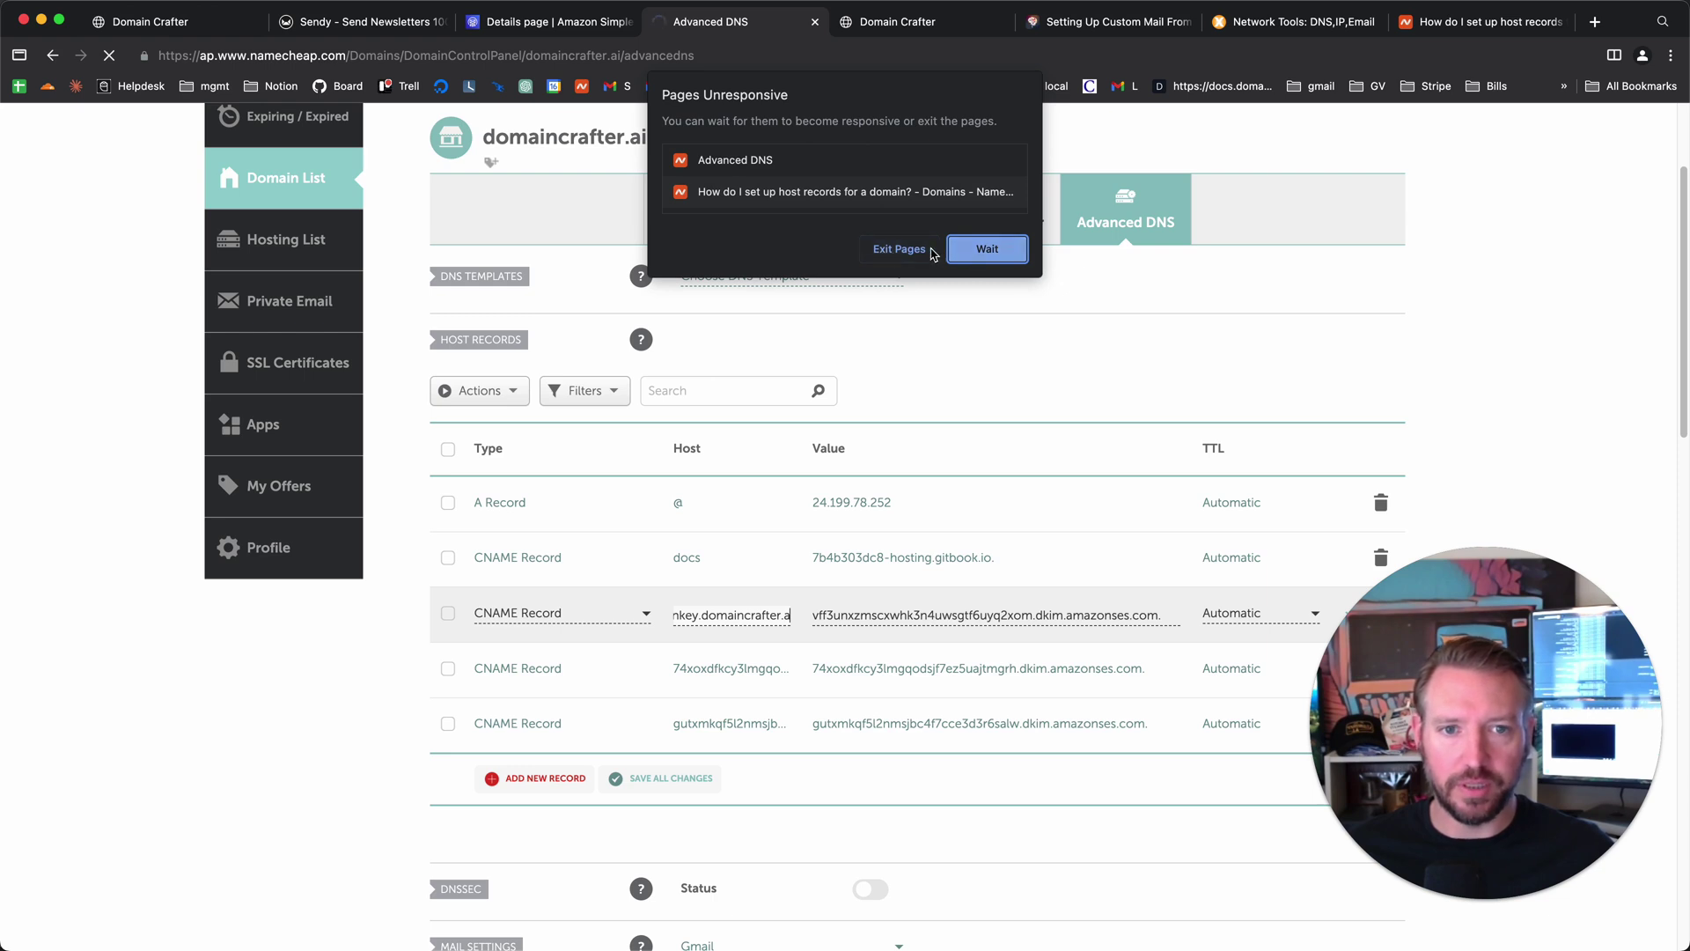
- Exit the unresponsive page and save both edited amazonses DKIM CNAME records
click(898, 249)
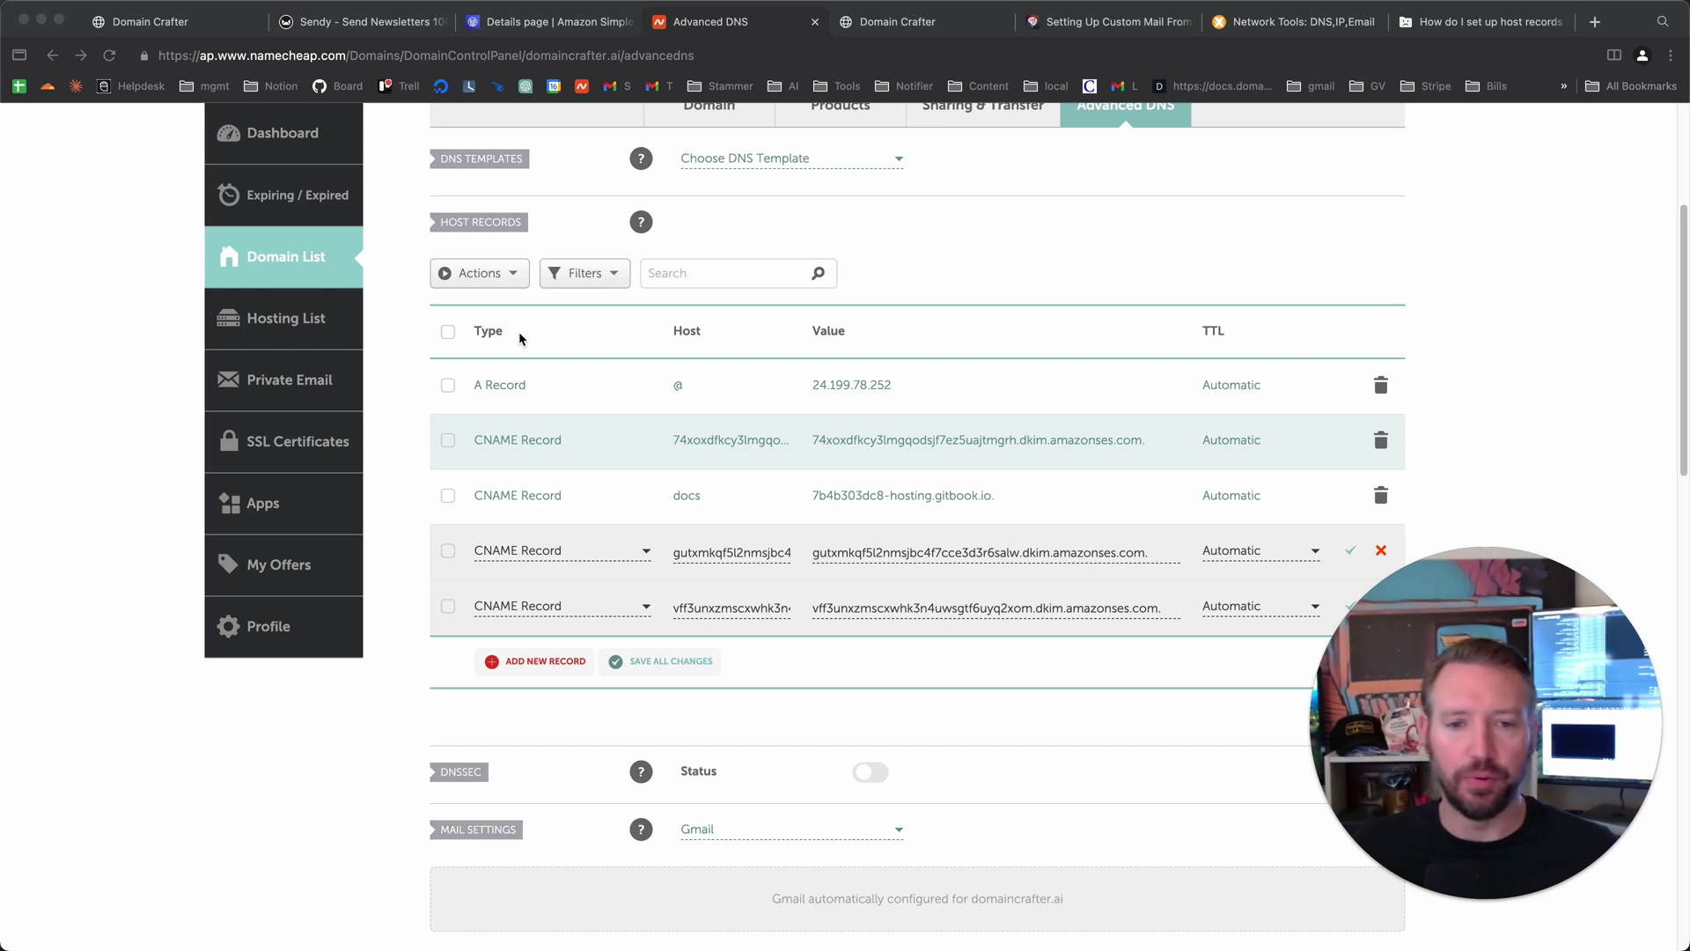
click(747, 551)
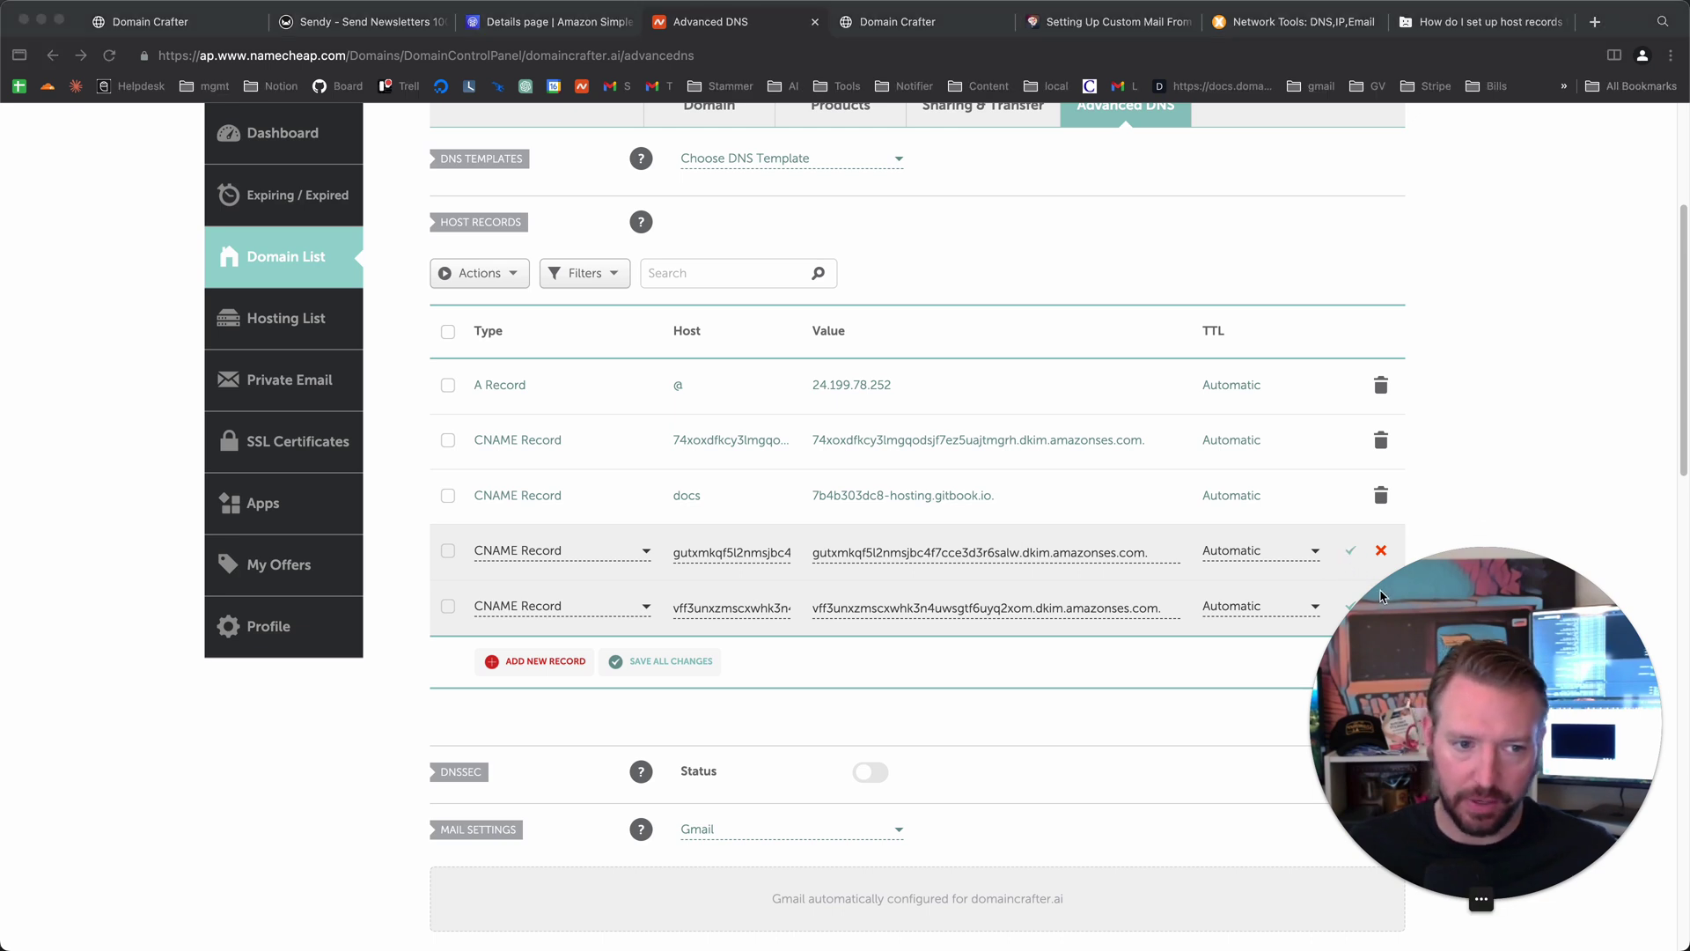
drag(1407, 608, 1479, 657)
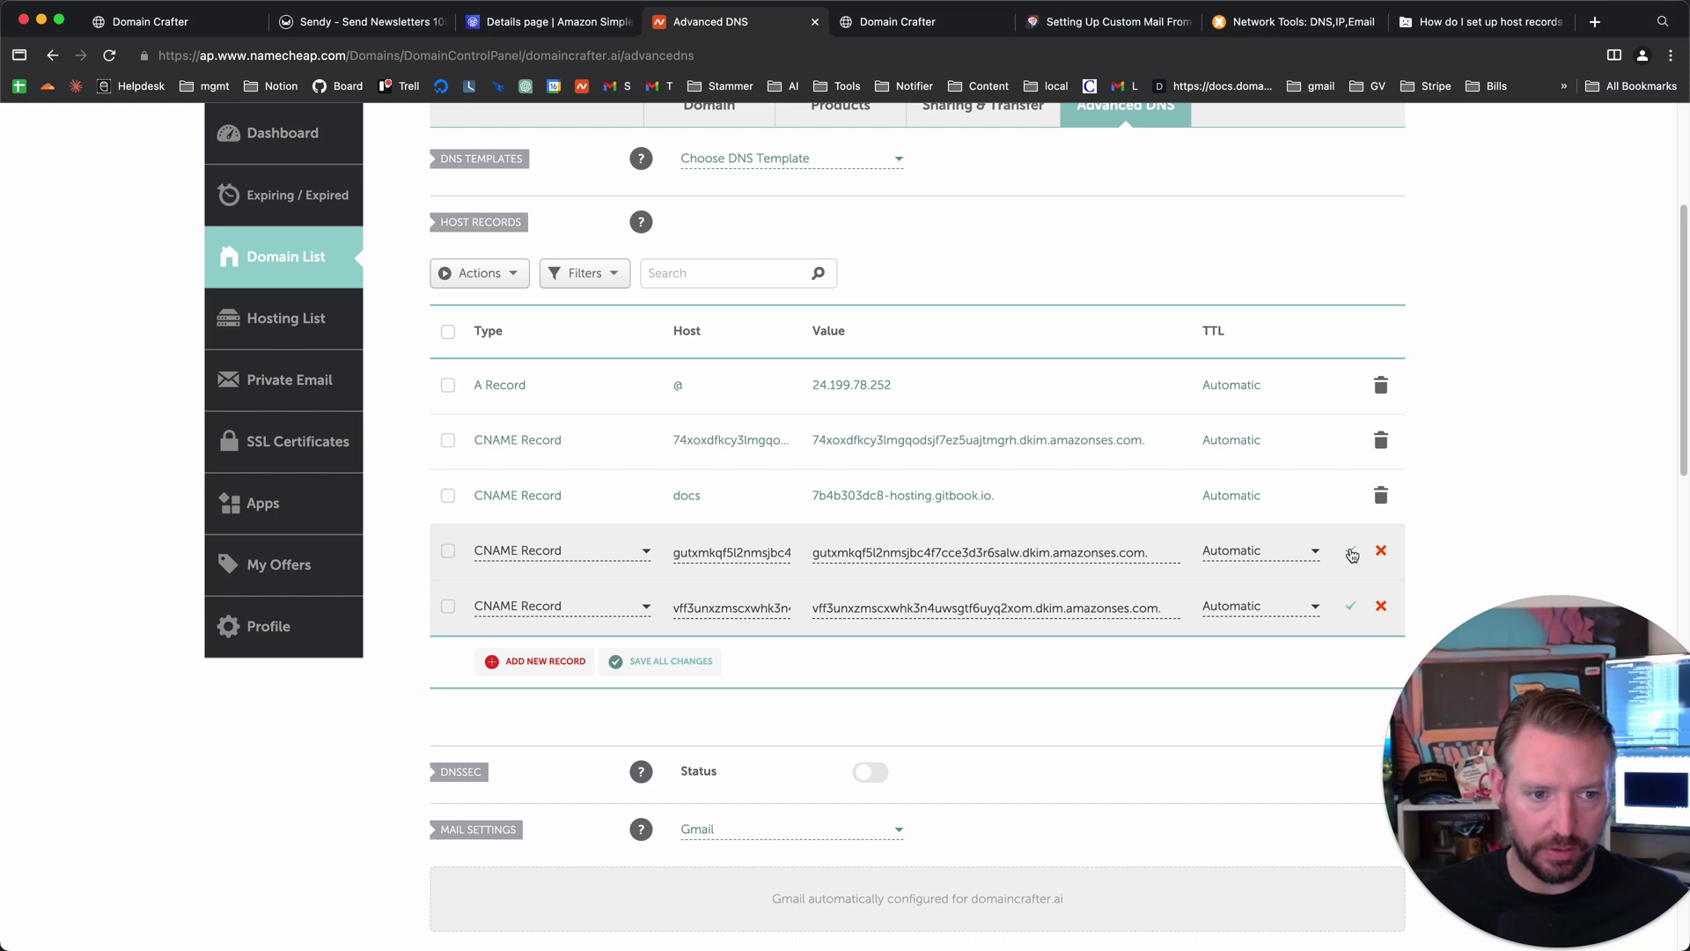
click(1351, 553)
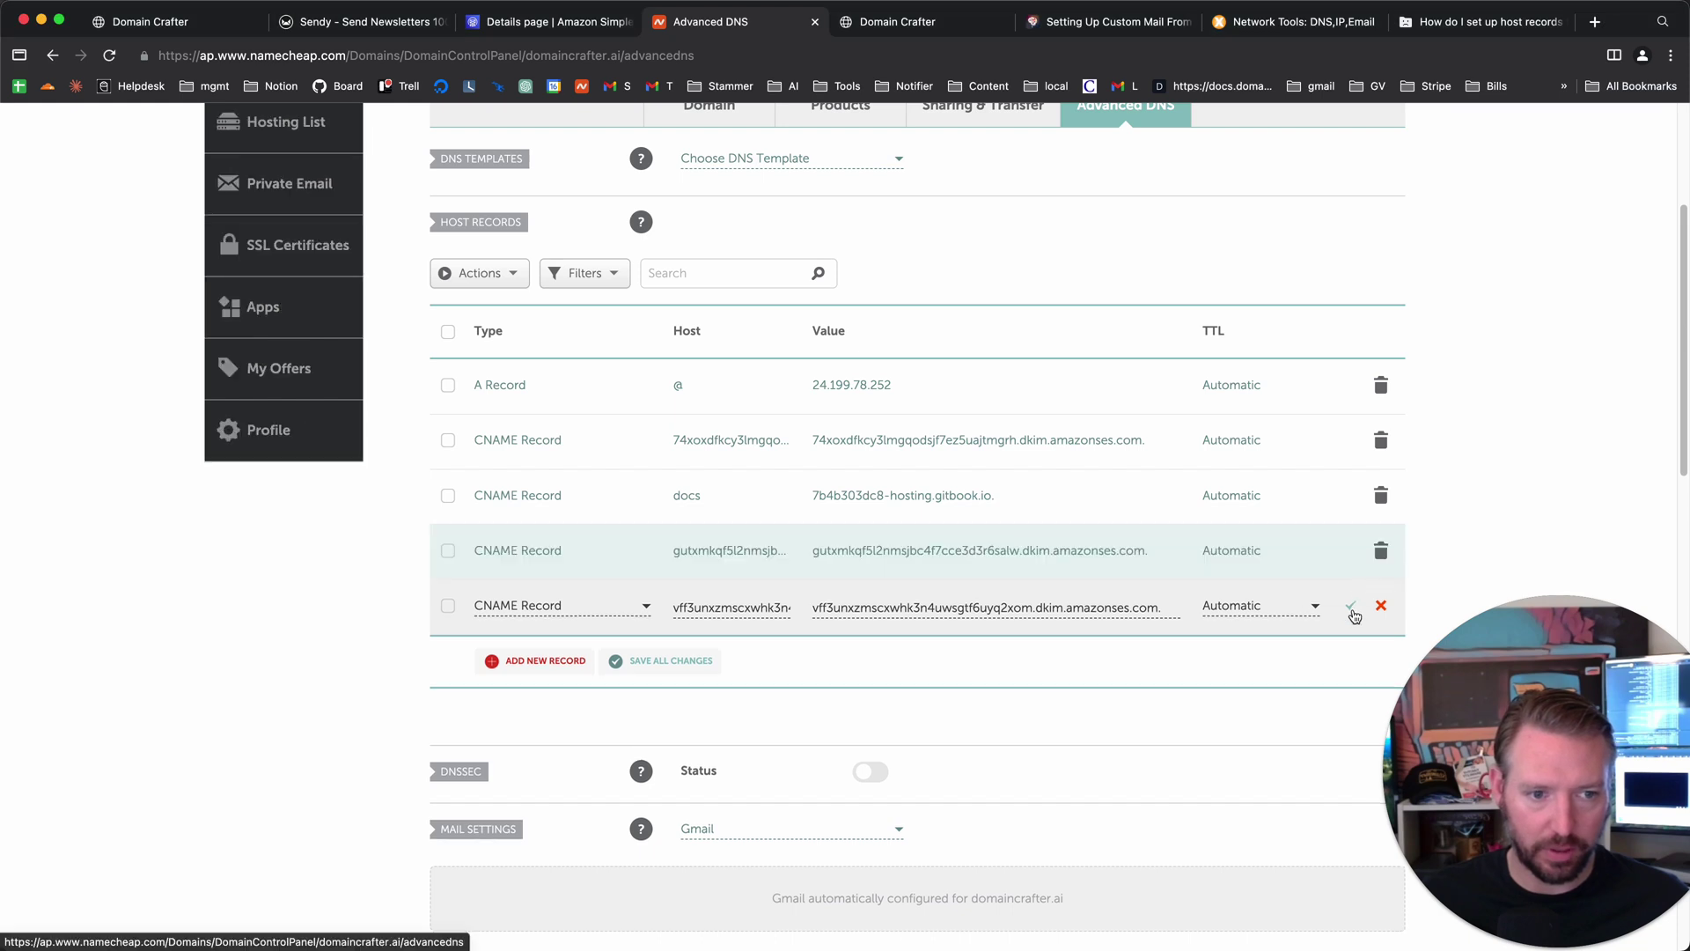
click(1353, 610)
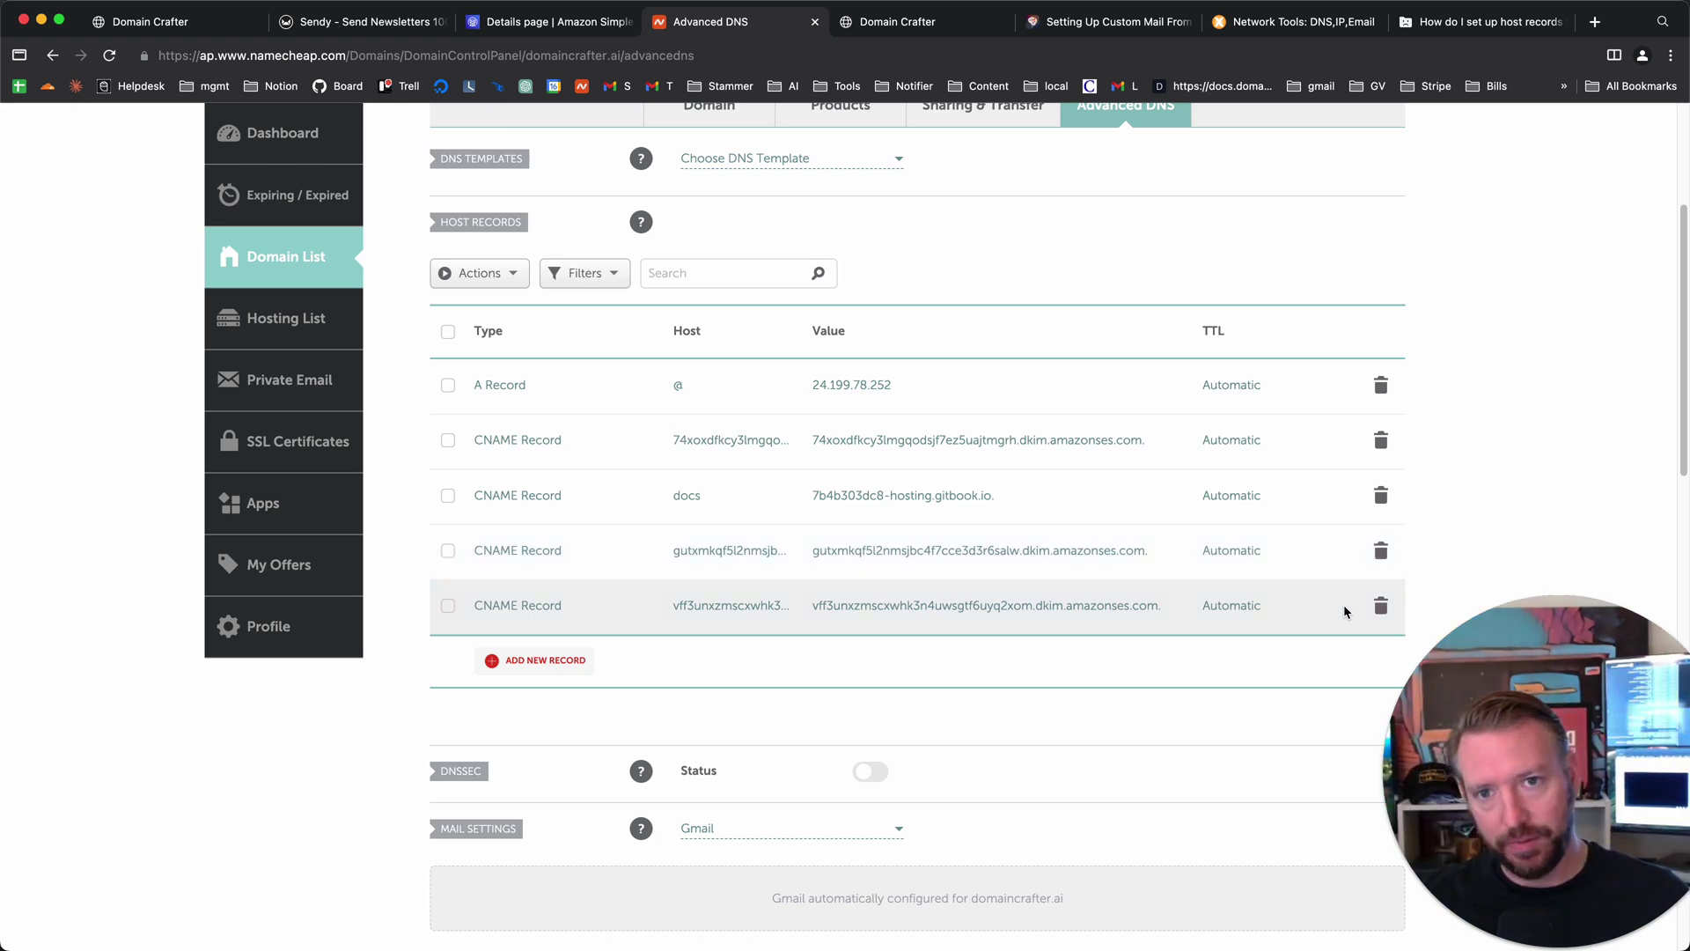
- Reload the SES domaincrafter.ai details page, now Verified with DKIM configuration Successful
key(ctrl+shift+Tab)
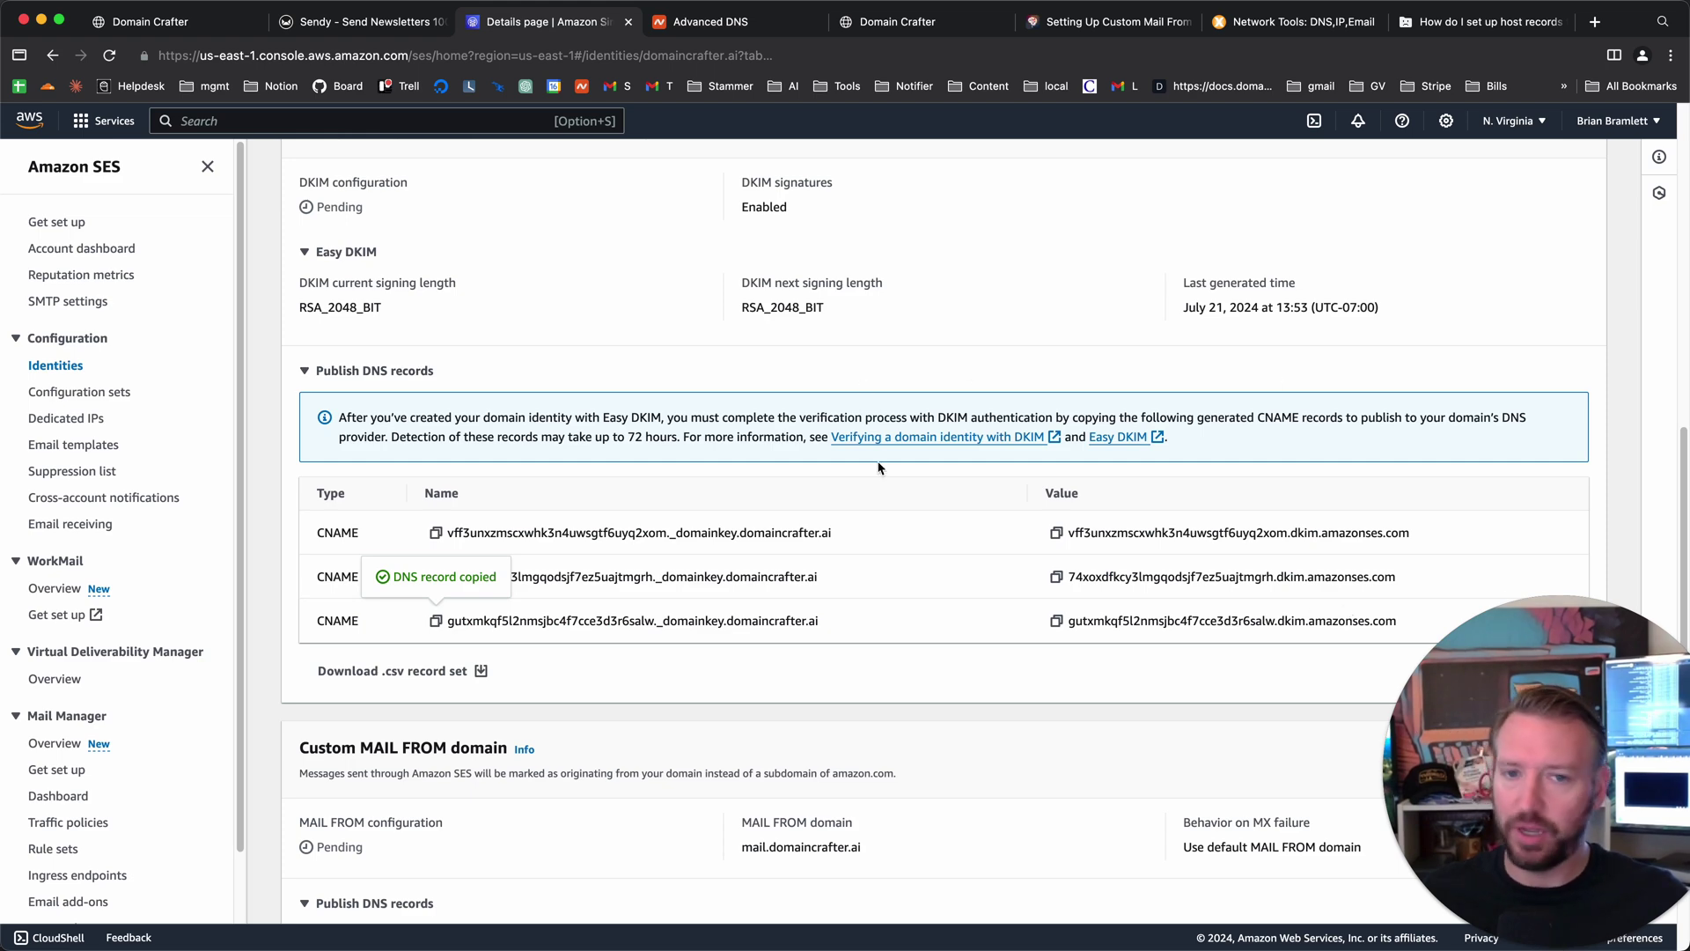
scroll(800, 614, up, 10)
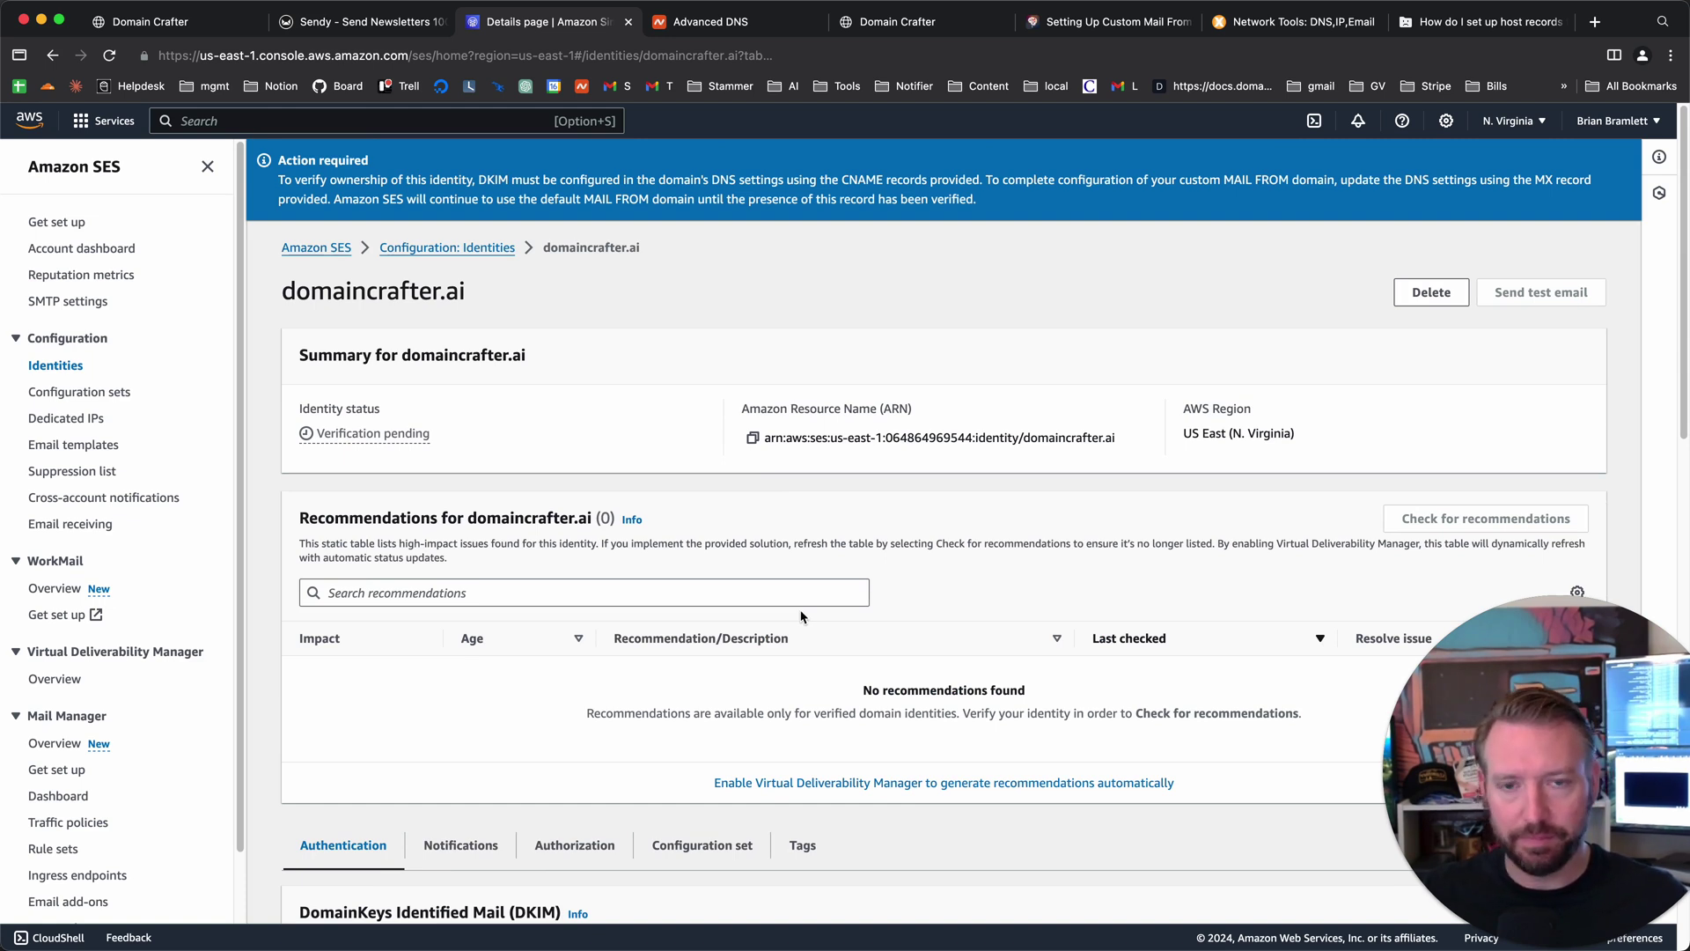
key(super+r)
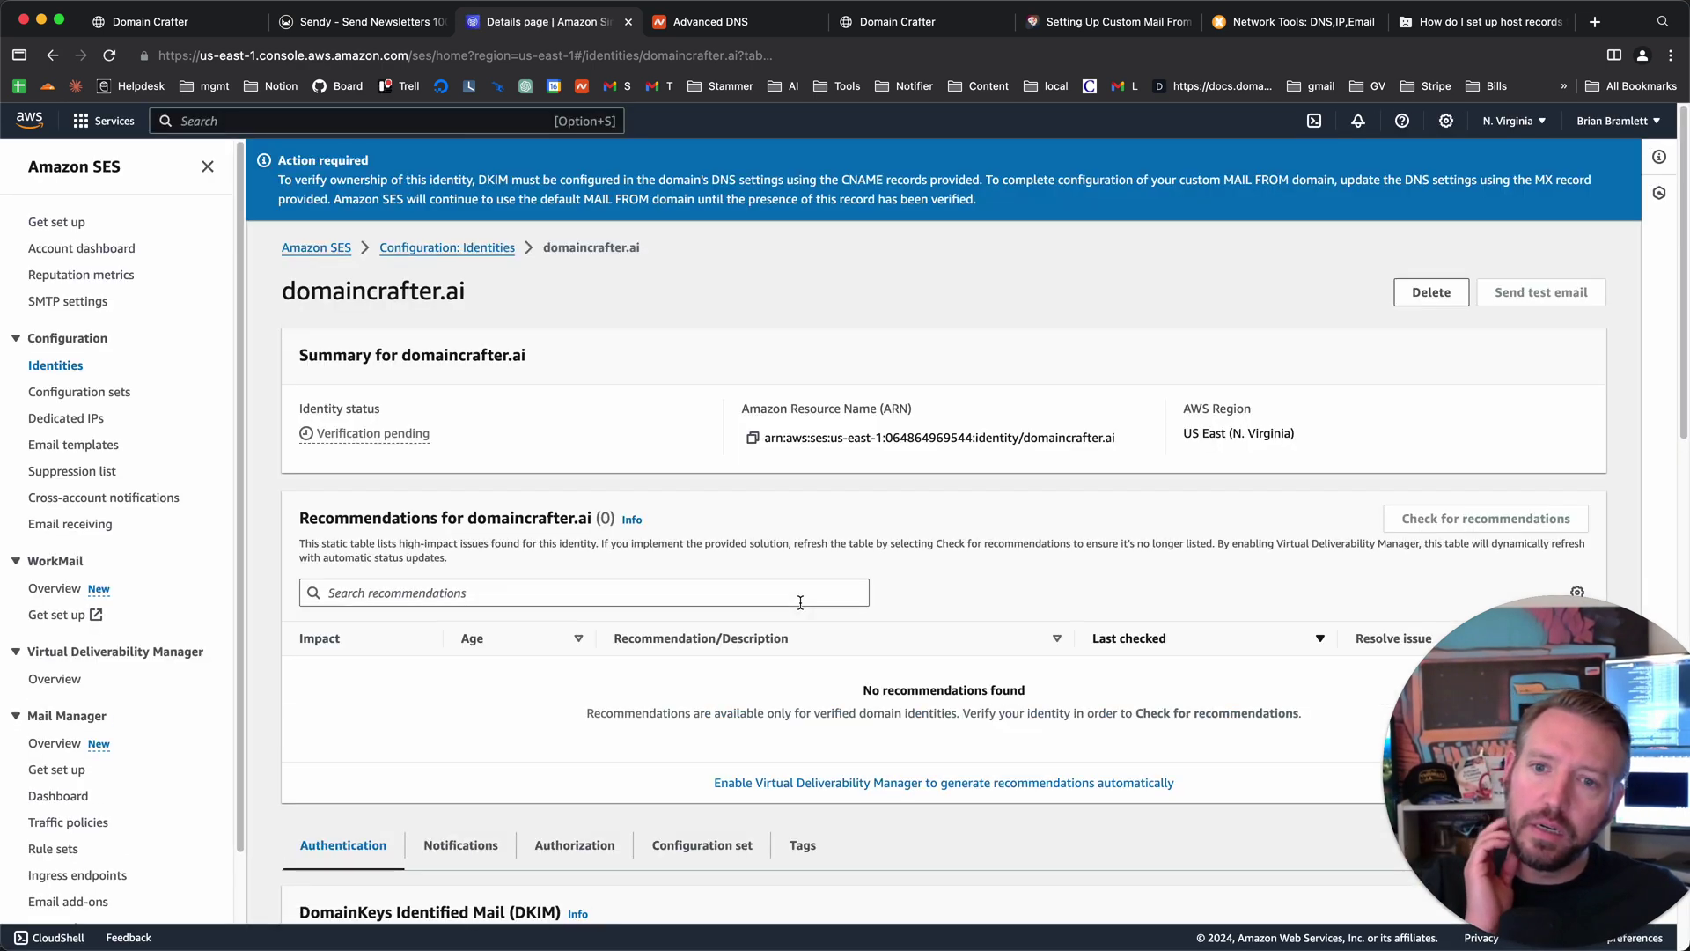
scroll(801, 609, down, 5)
scroll(801, 613, down, 5)
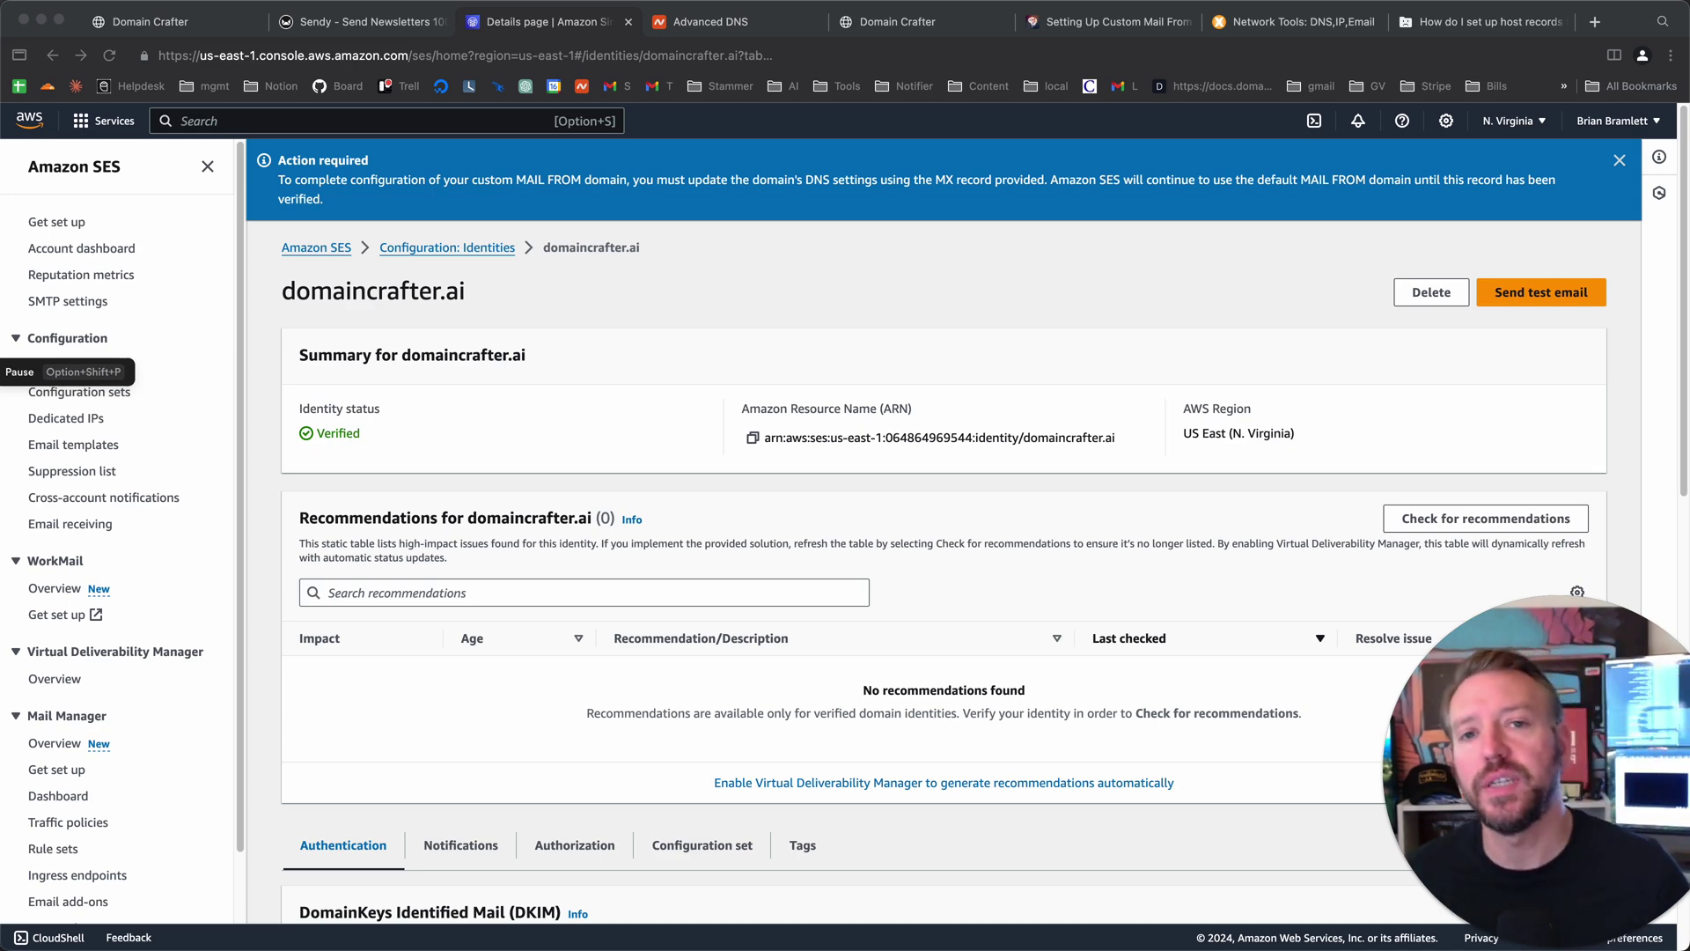
scroll(554, 627, down, 5)
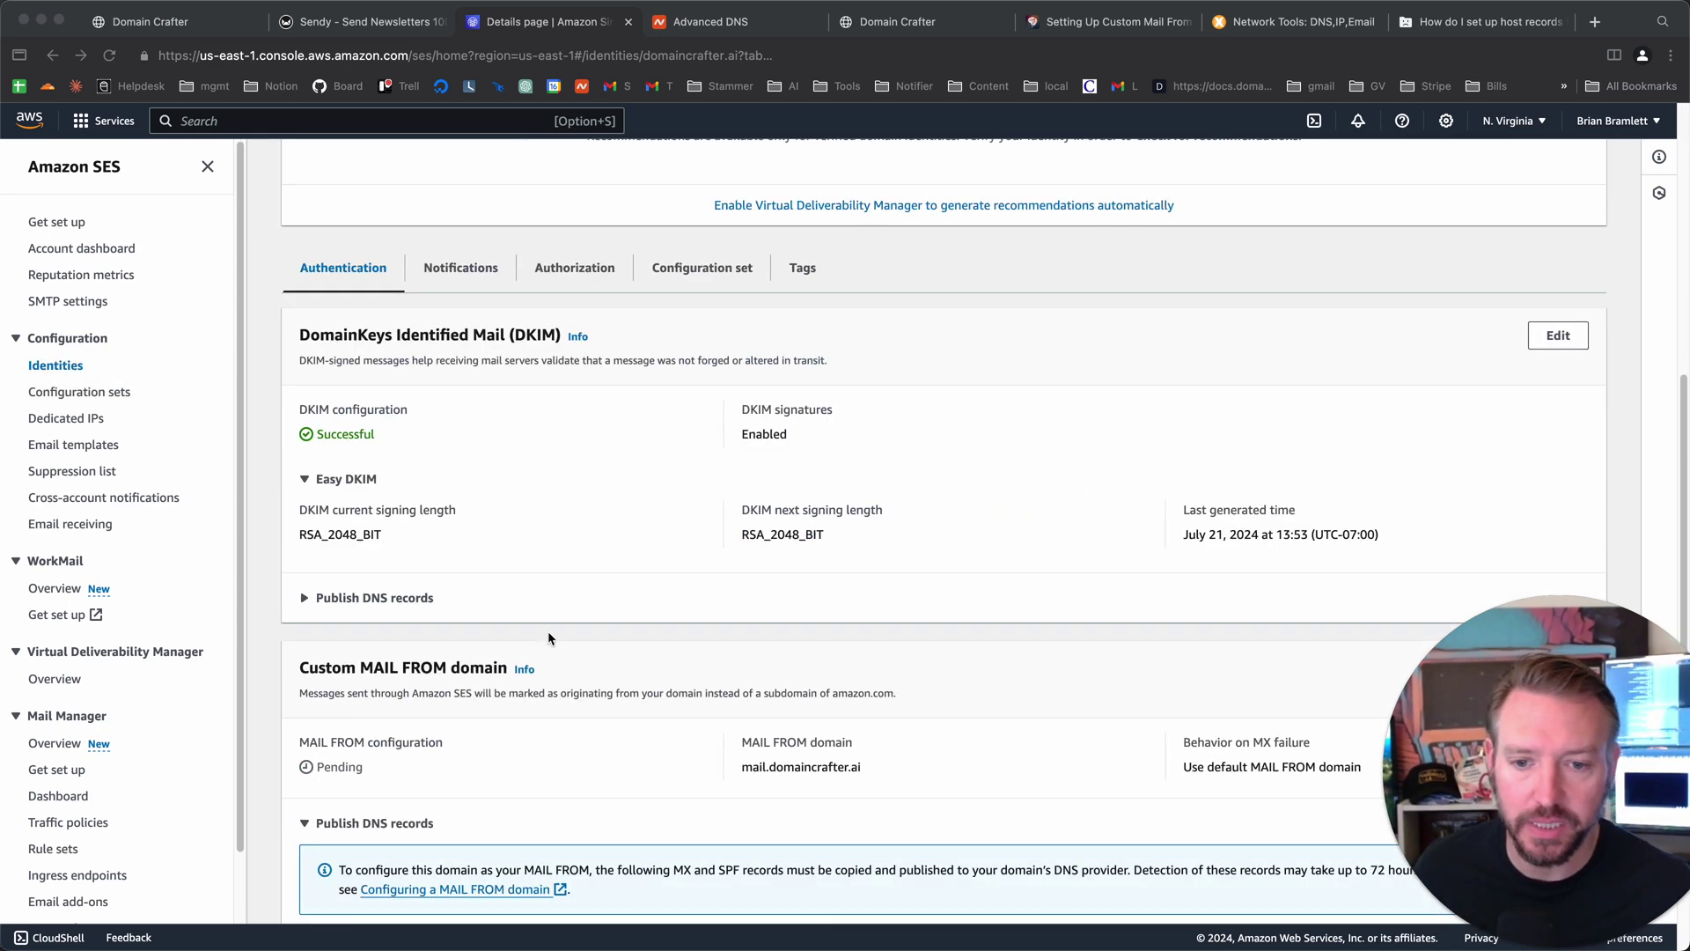
scroll(561, 610, up, 1)
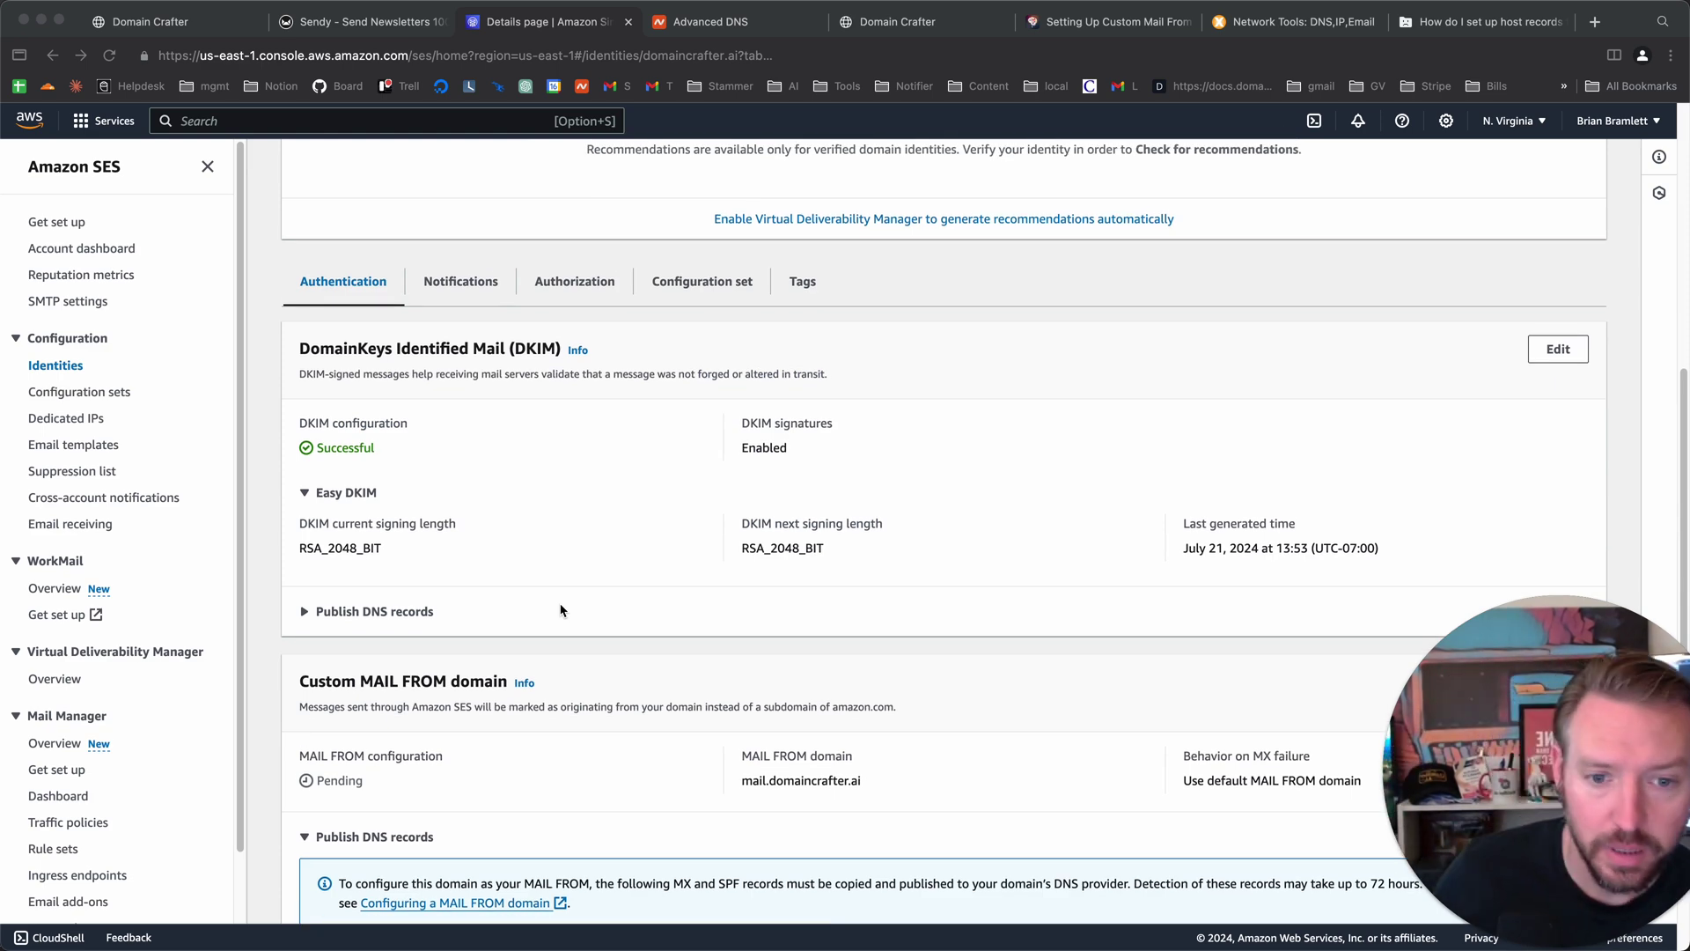
scroll(563, 610, down, 3)
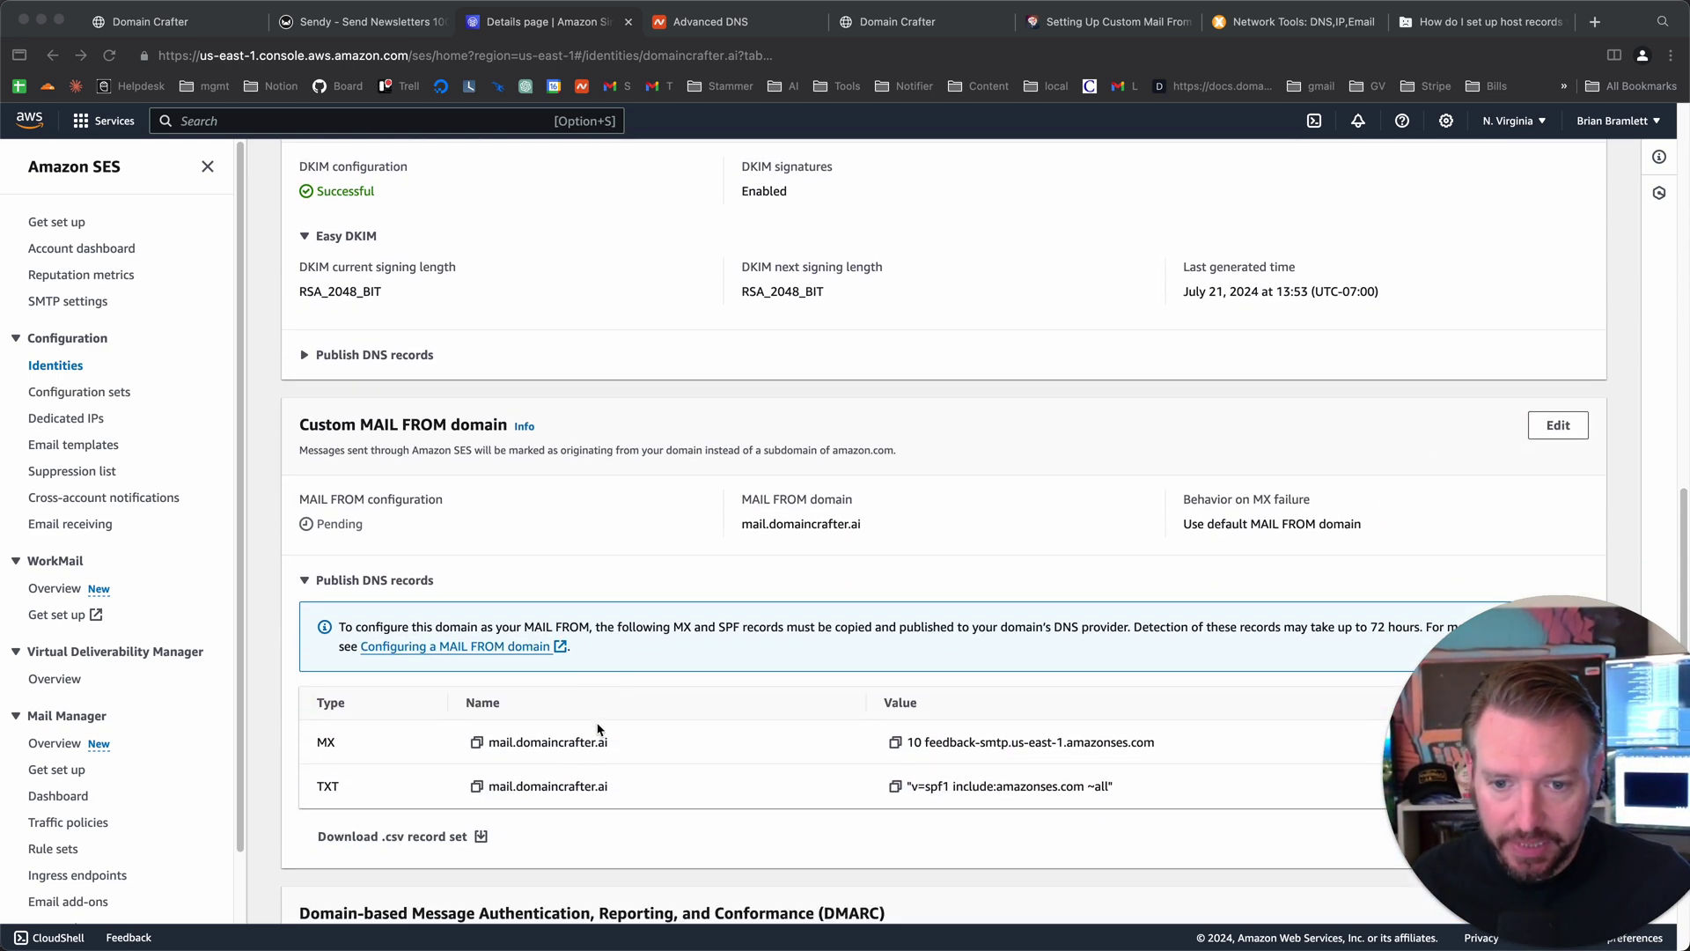
scroll(591, 655, up, 7)
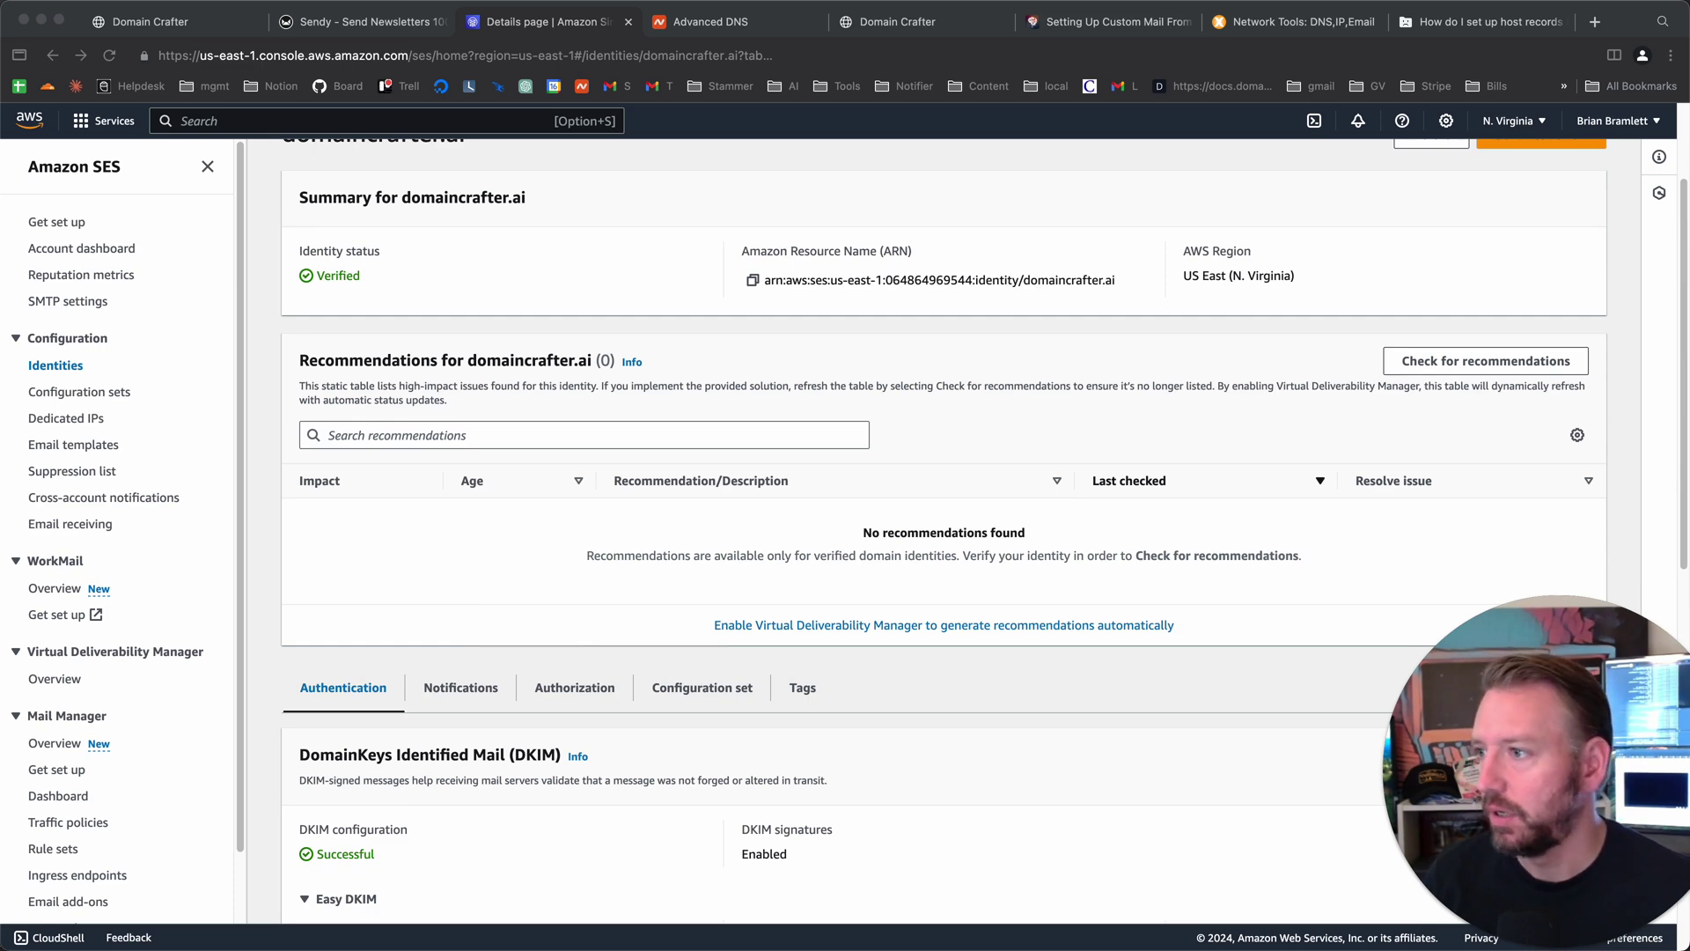
- Copy the first DKIM CNAME record name from the SES DKIM DNS records
key(super+Tab)
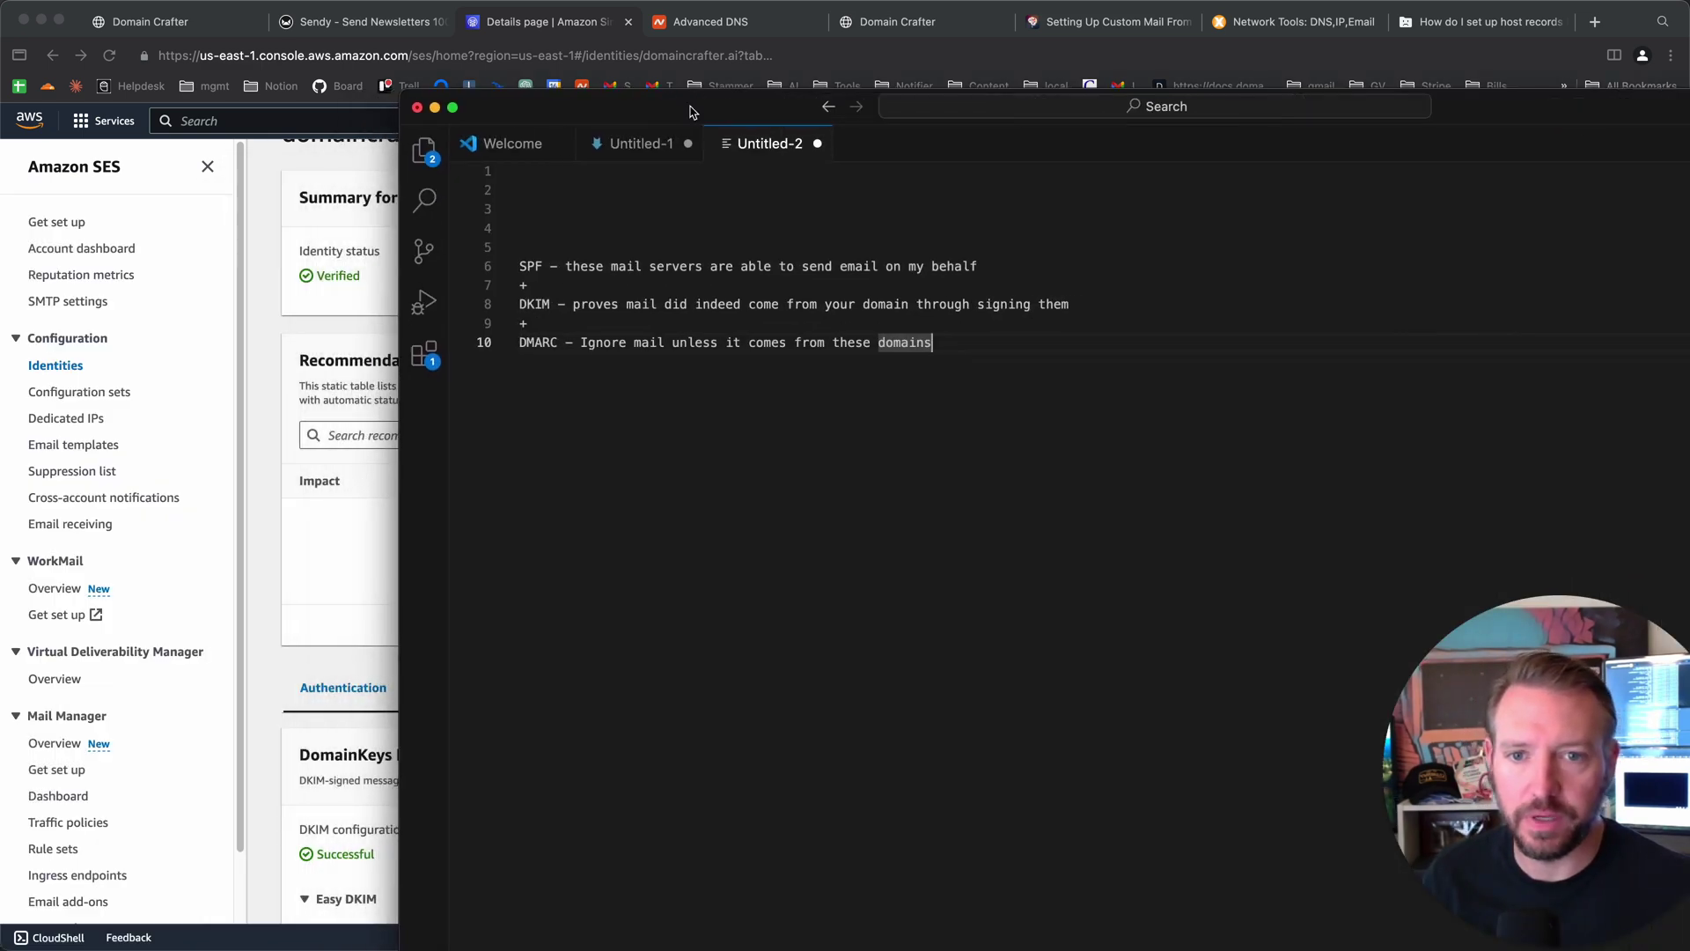
drag(662, 102, 709, 130)
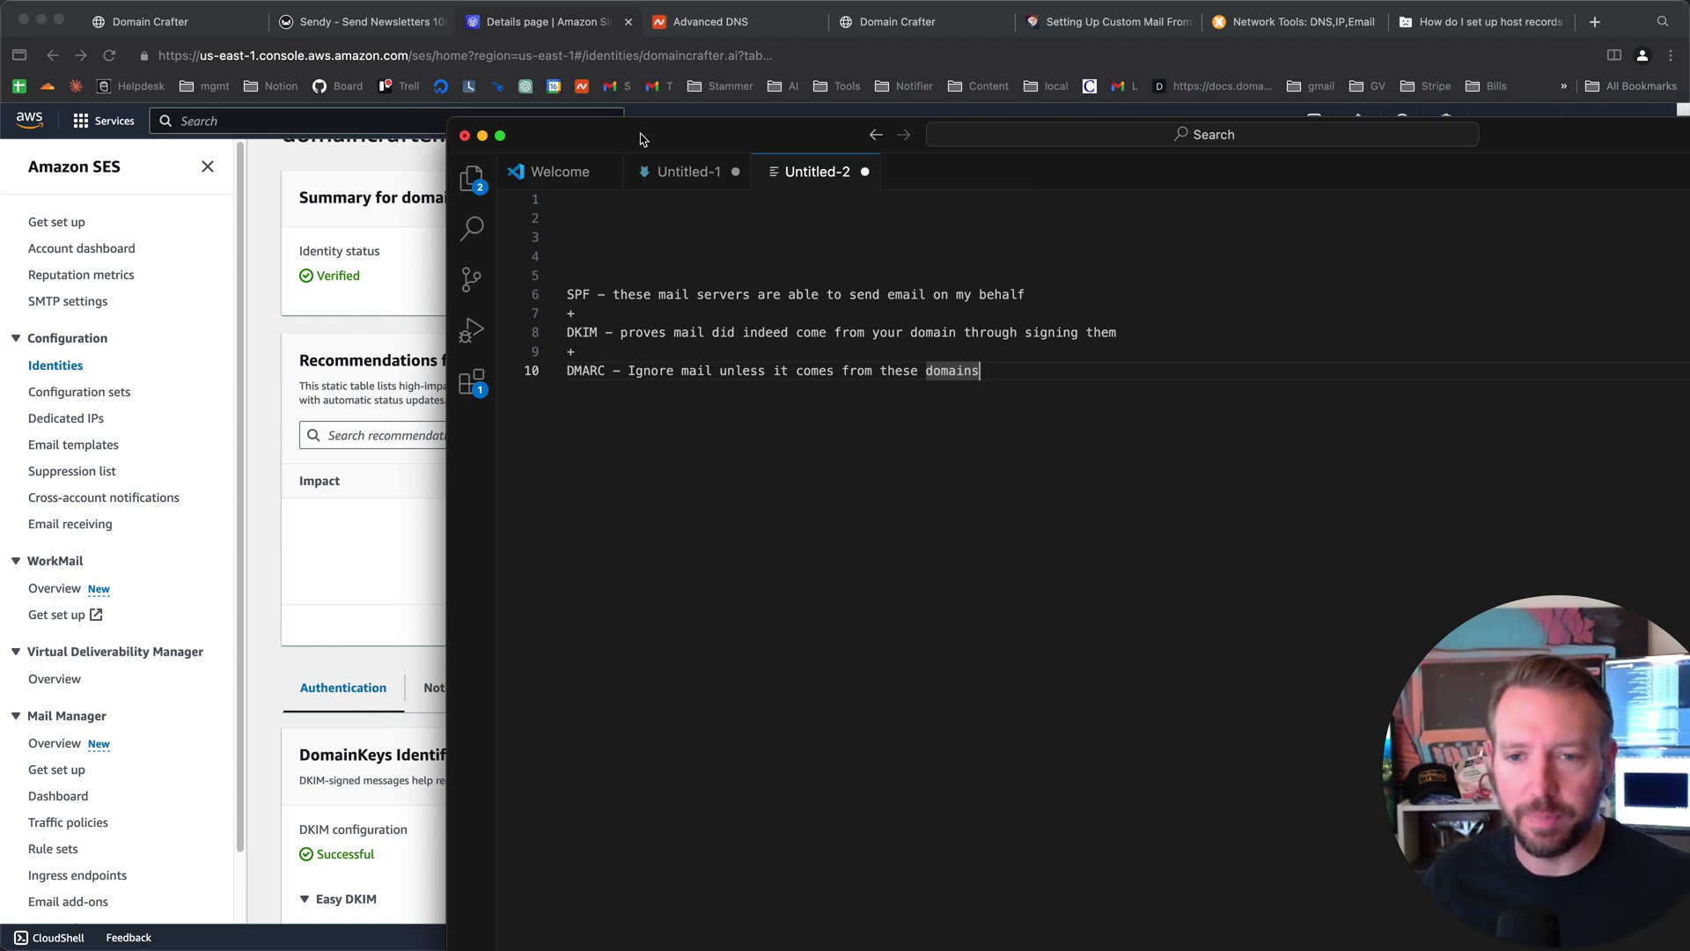
click(346, 609)
scroll(405, 621, down, 10)
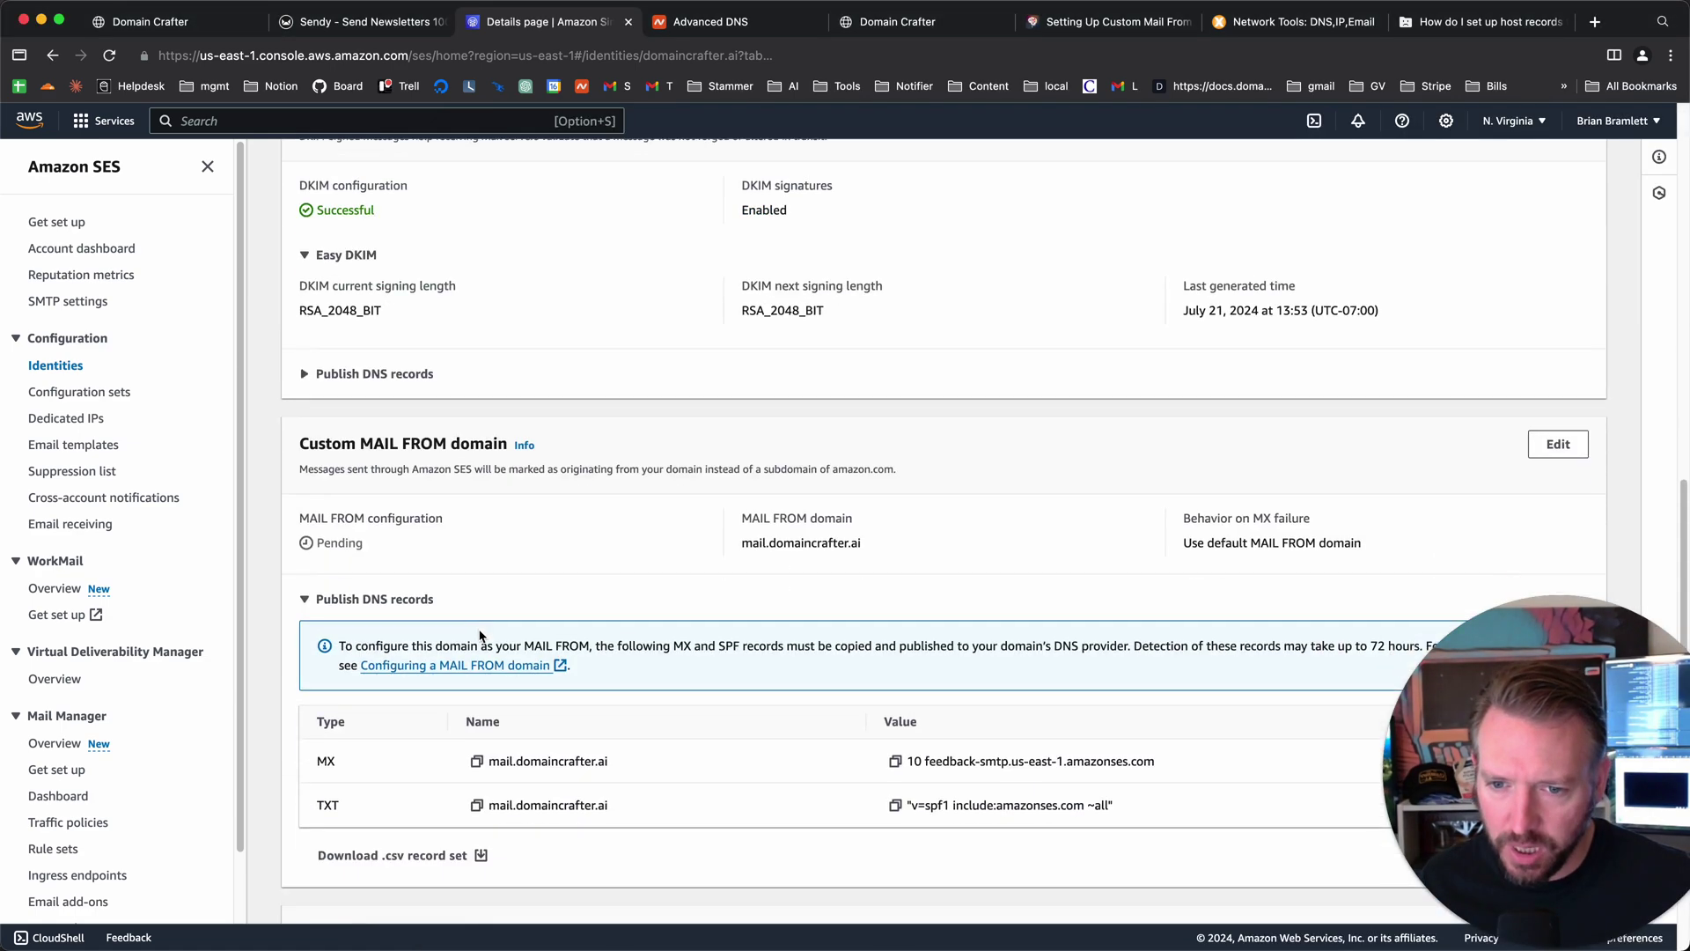
scroll(470, 627, down, 2)
scroll(440, 616, up, 5)
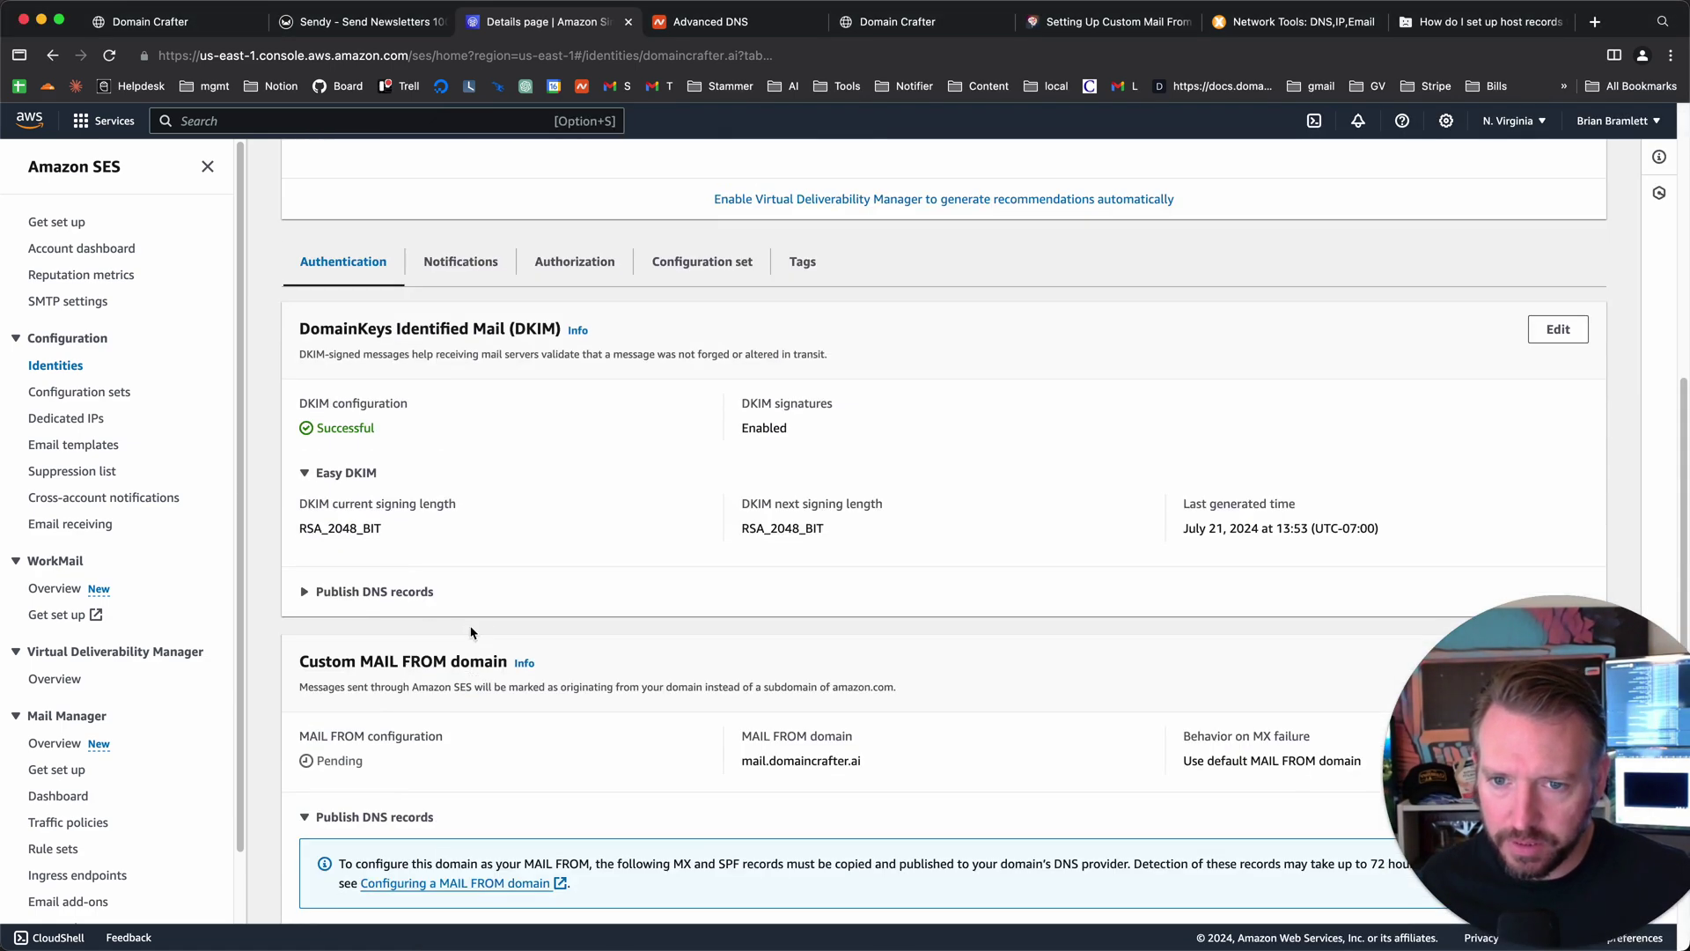
click(397, 595)
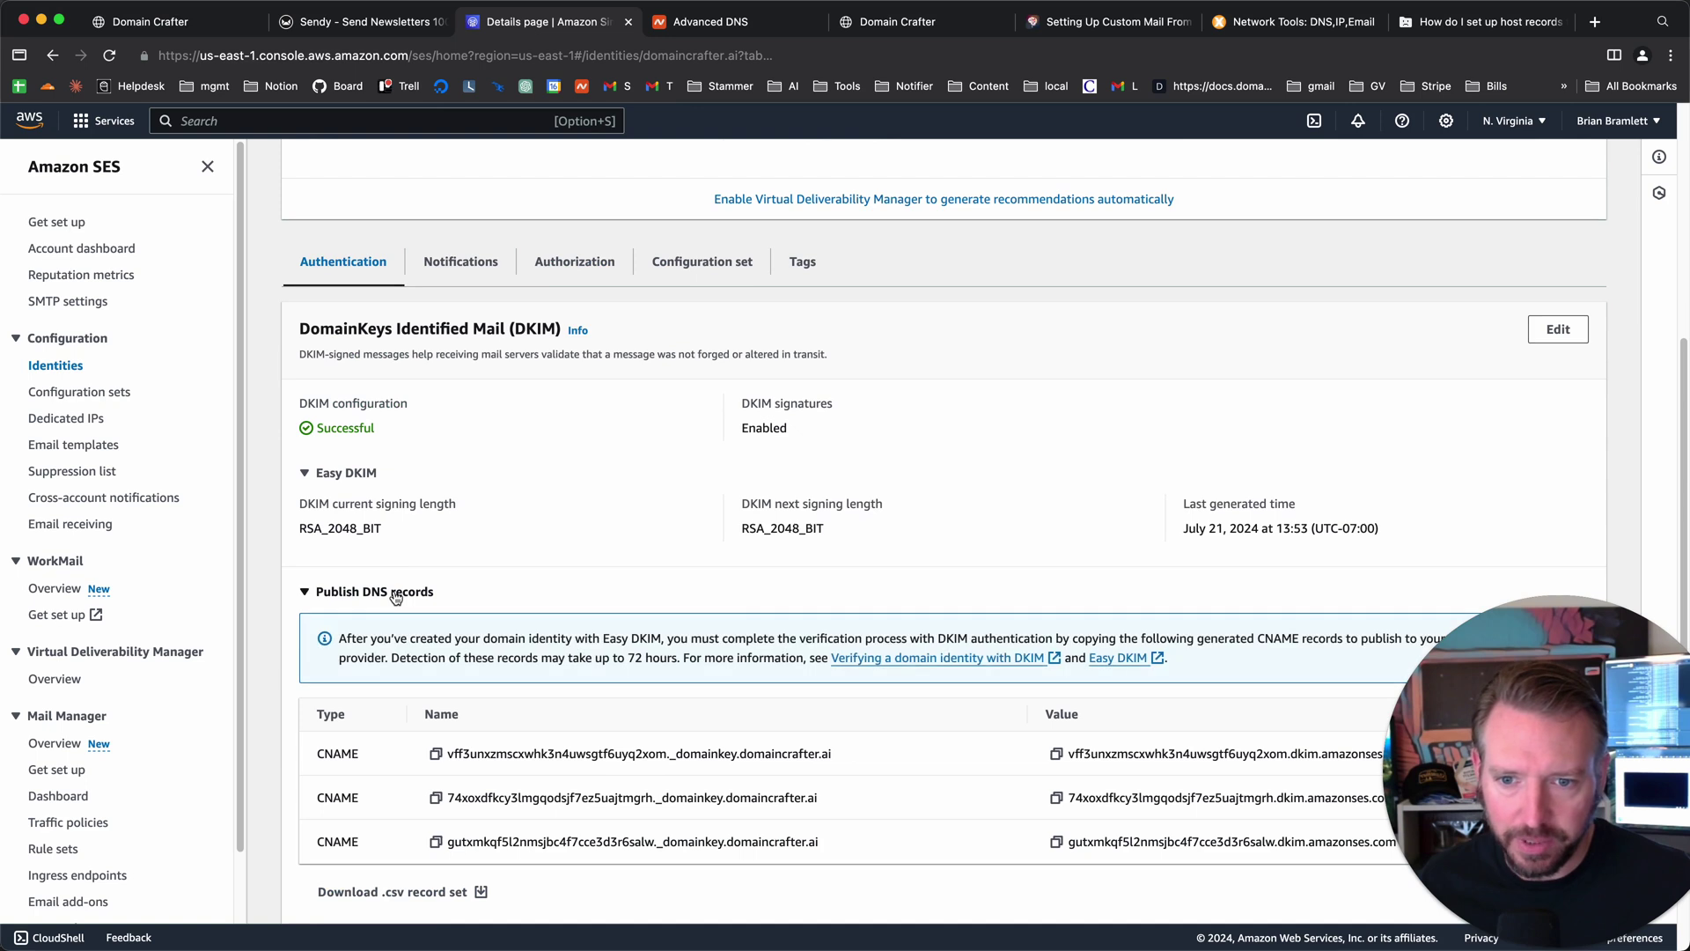
click(436, 755)
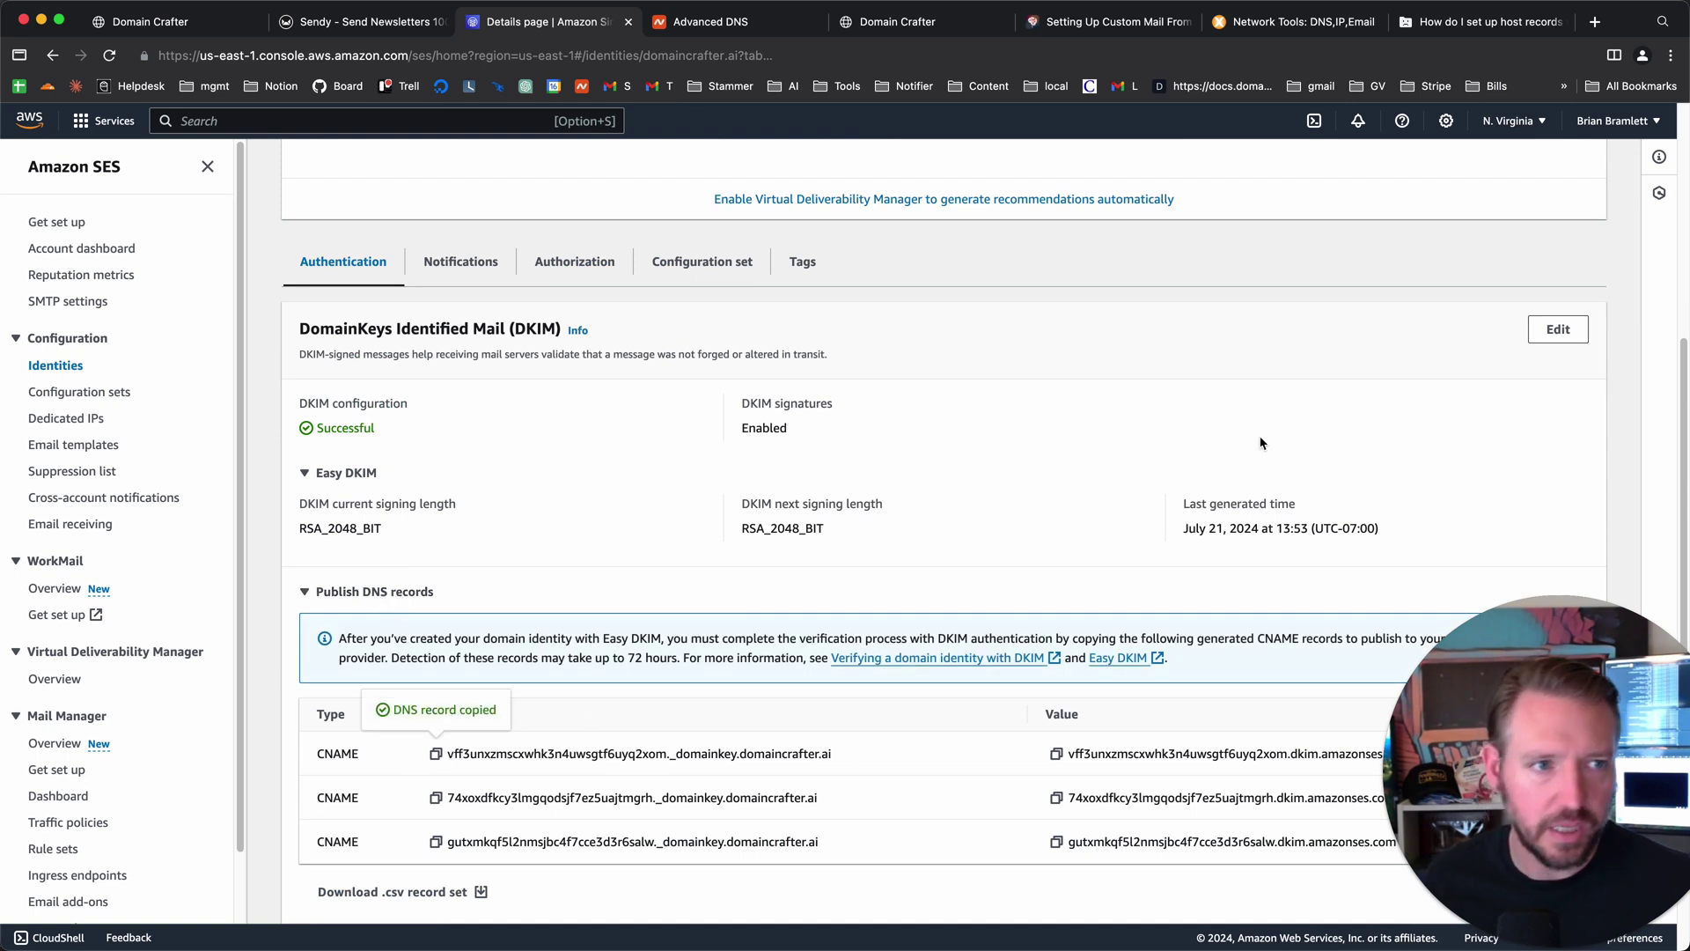
- Paste the DKIM host name onto line 3 of the SPF/DKIM/DMARC notes, trimming its domain suffix
key(super+Tab)
click(652, 223)
key(Return)
key(super+v)
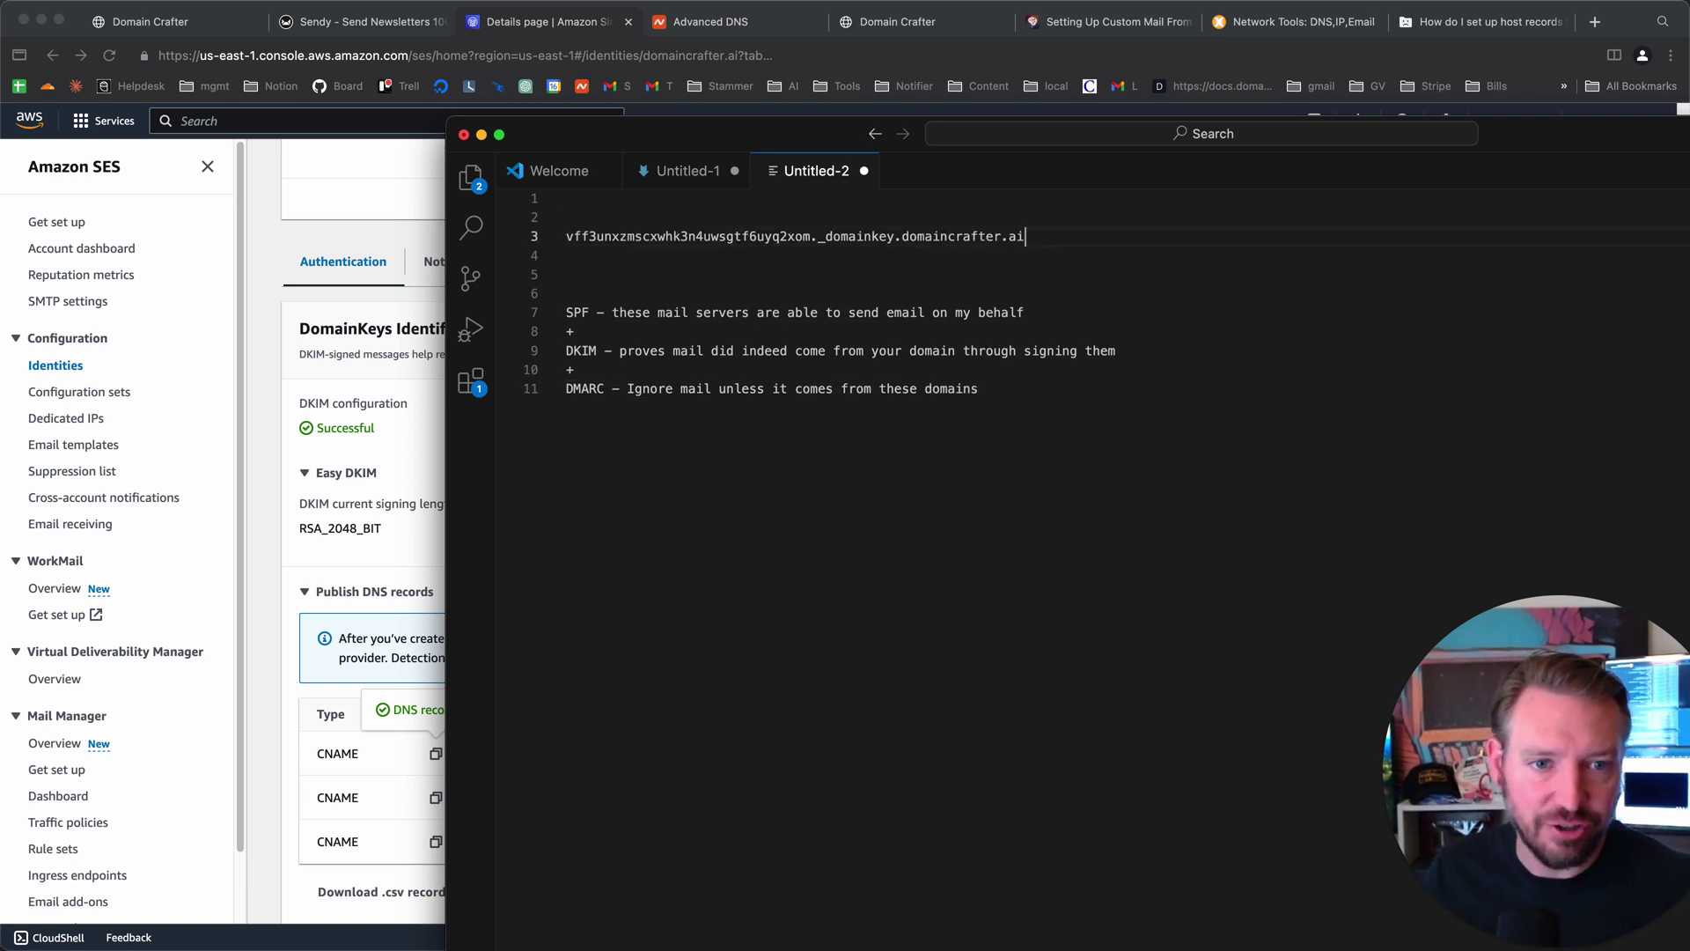
key(BackSpace)
key(BackSpace)
key(BackSpace)
key(BackSpace)
key(BackSpace)
key(BackSpace)
key(BackSpace)
key(BackSpace)
key(BackSpace)
key(BackSpace)
key(BackSpace)
key(BackSpace)
key(BackSpace)
key(BackSpace)
key(BackSpace)
key(BackSpace)
key(BackSpace)
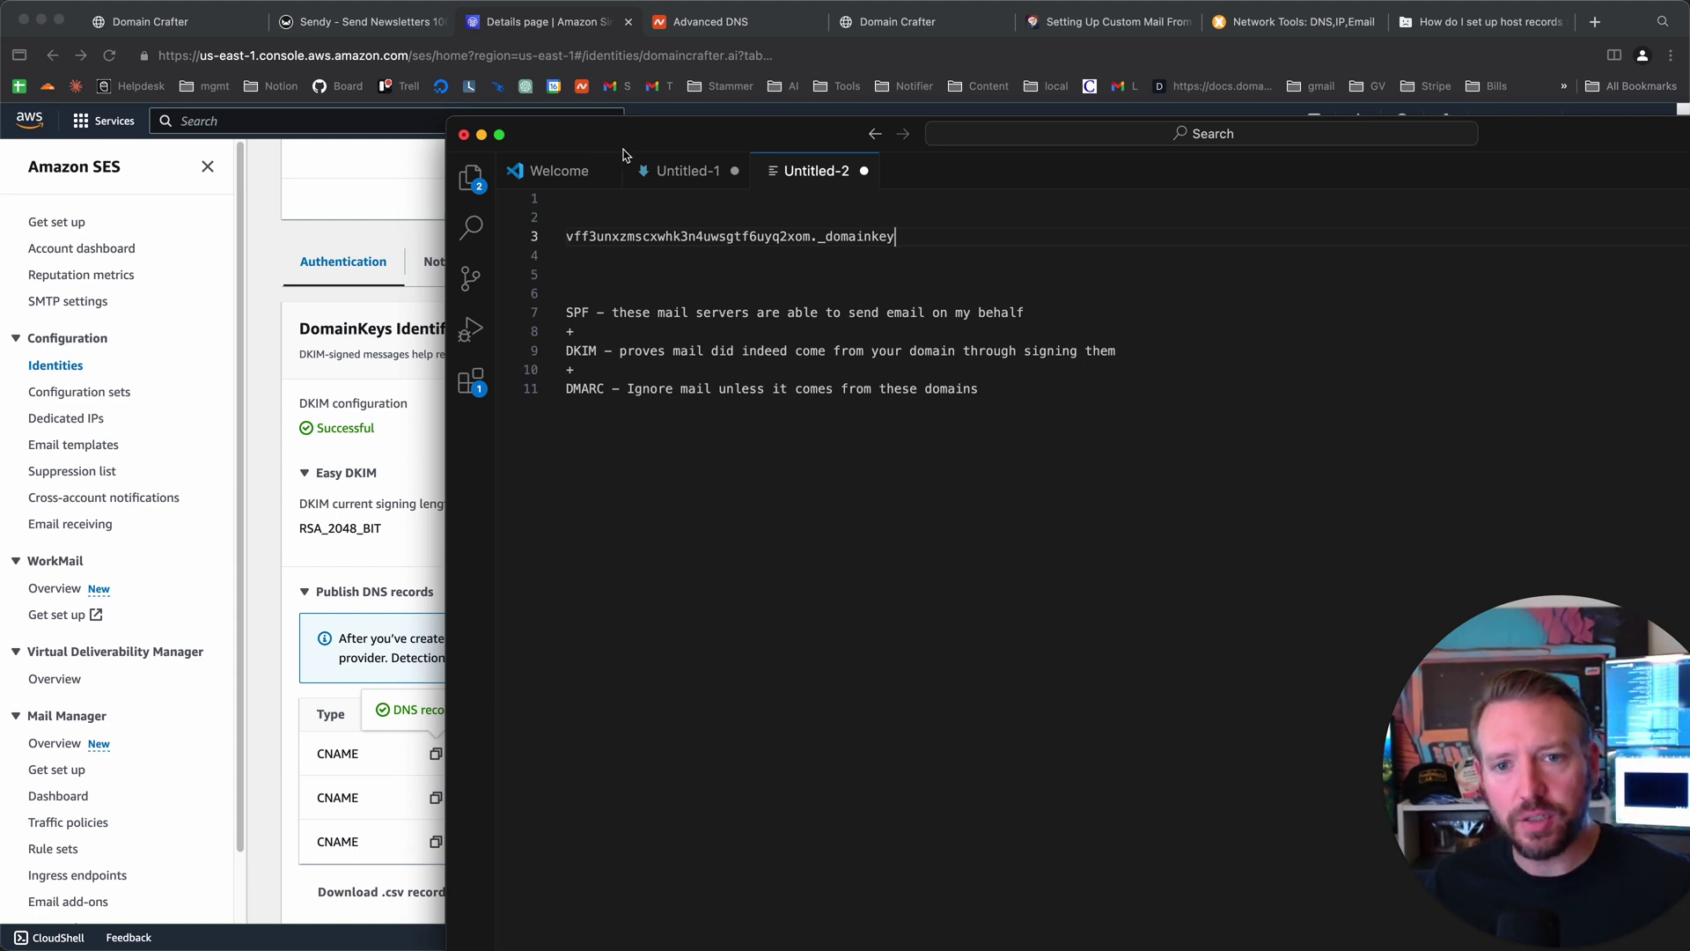
drag(632, 137, 561, 97)
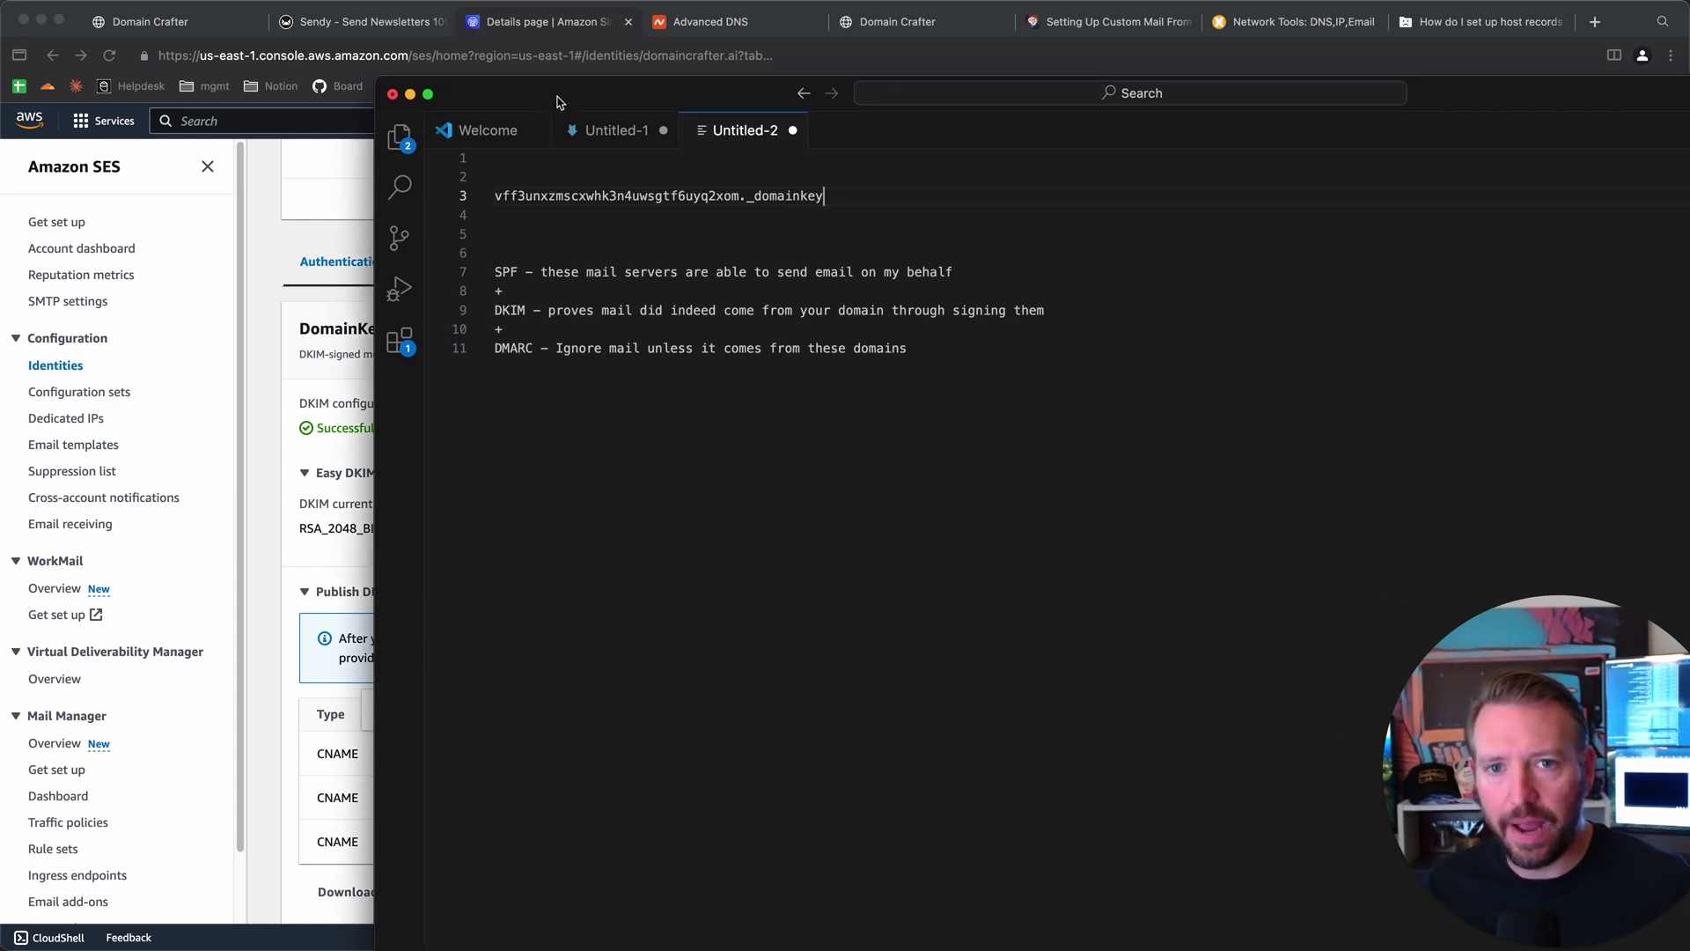
triple_click(604, 310)
double_click(600, 273)
key(super+a)
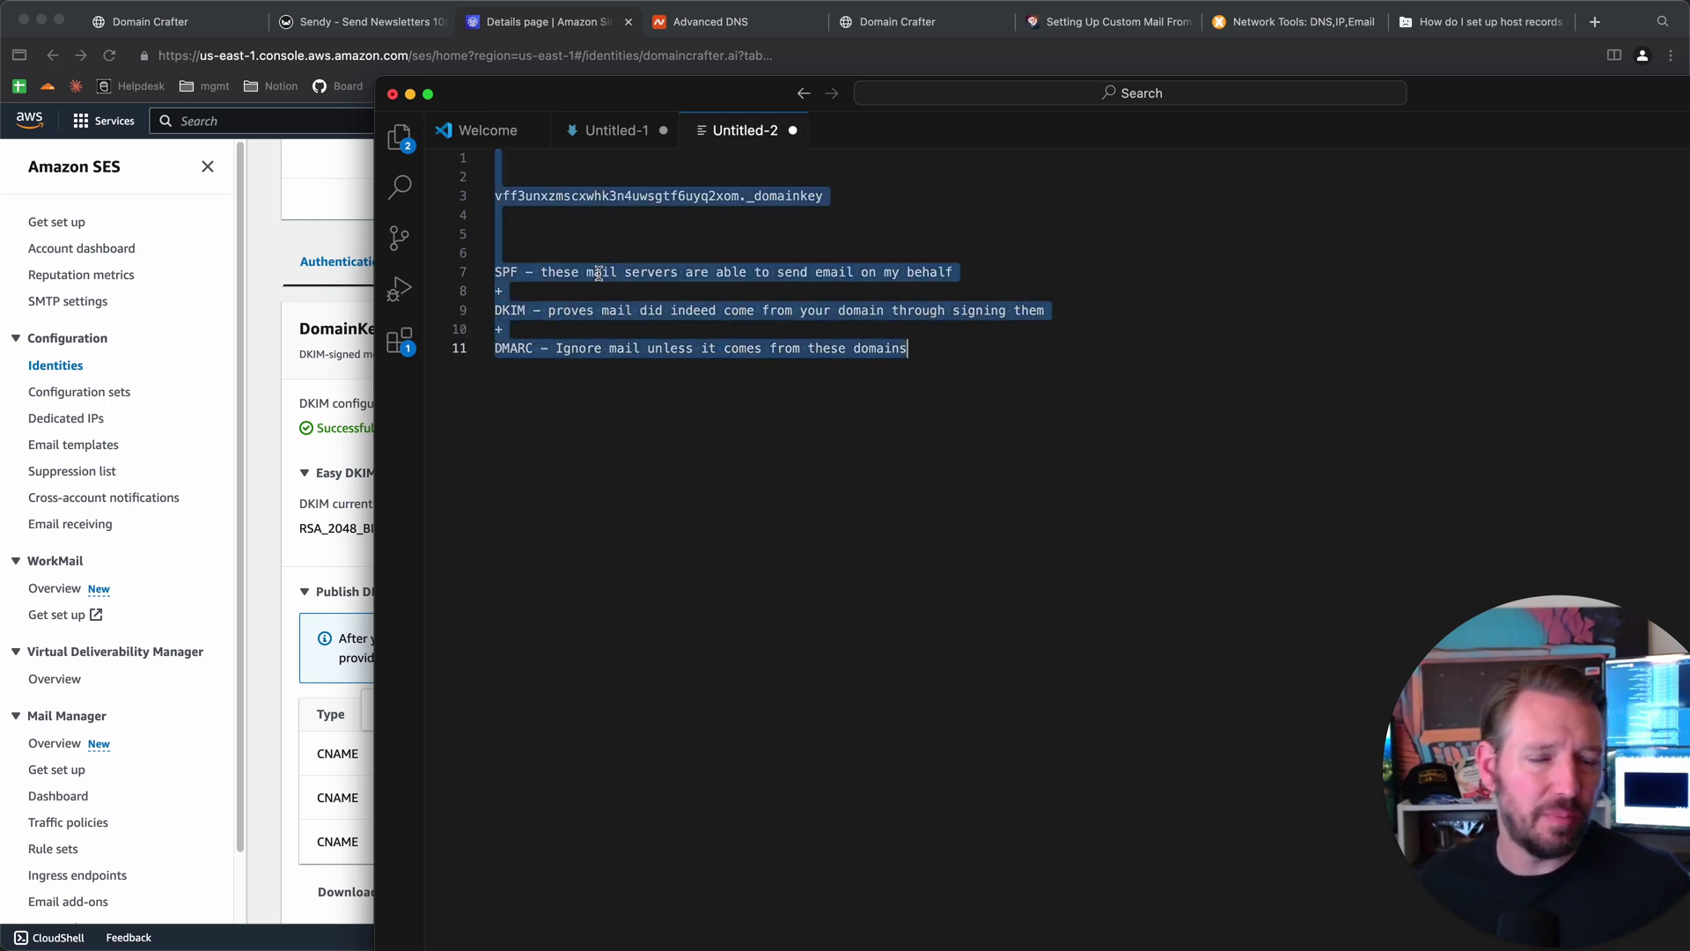
- Deselect the notes and return to Amazon SES at the Custom MAIL FROM domain section
click(605, 240)
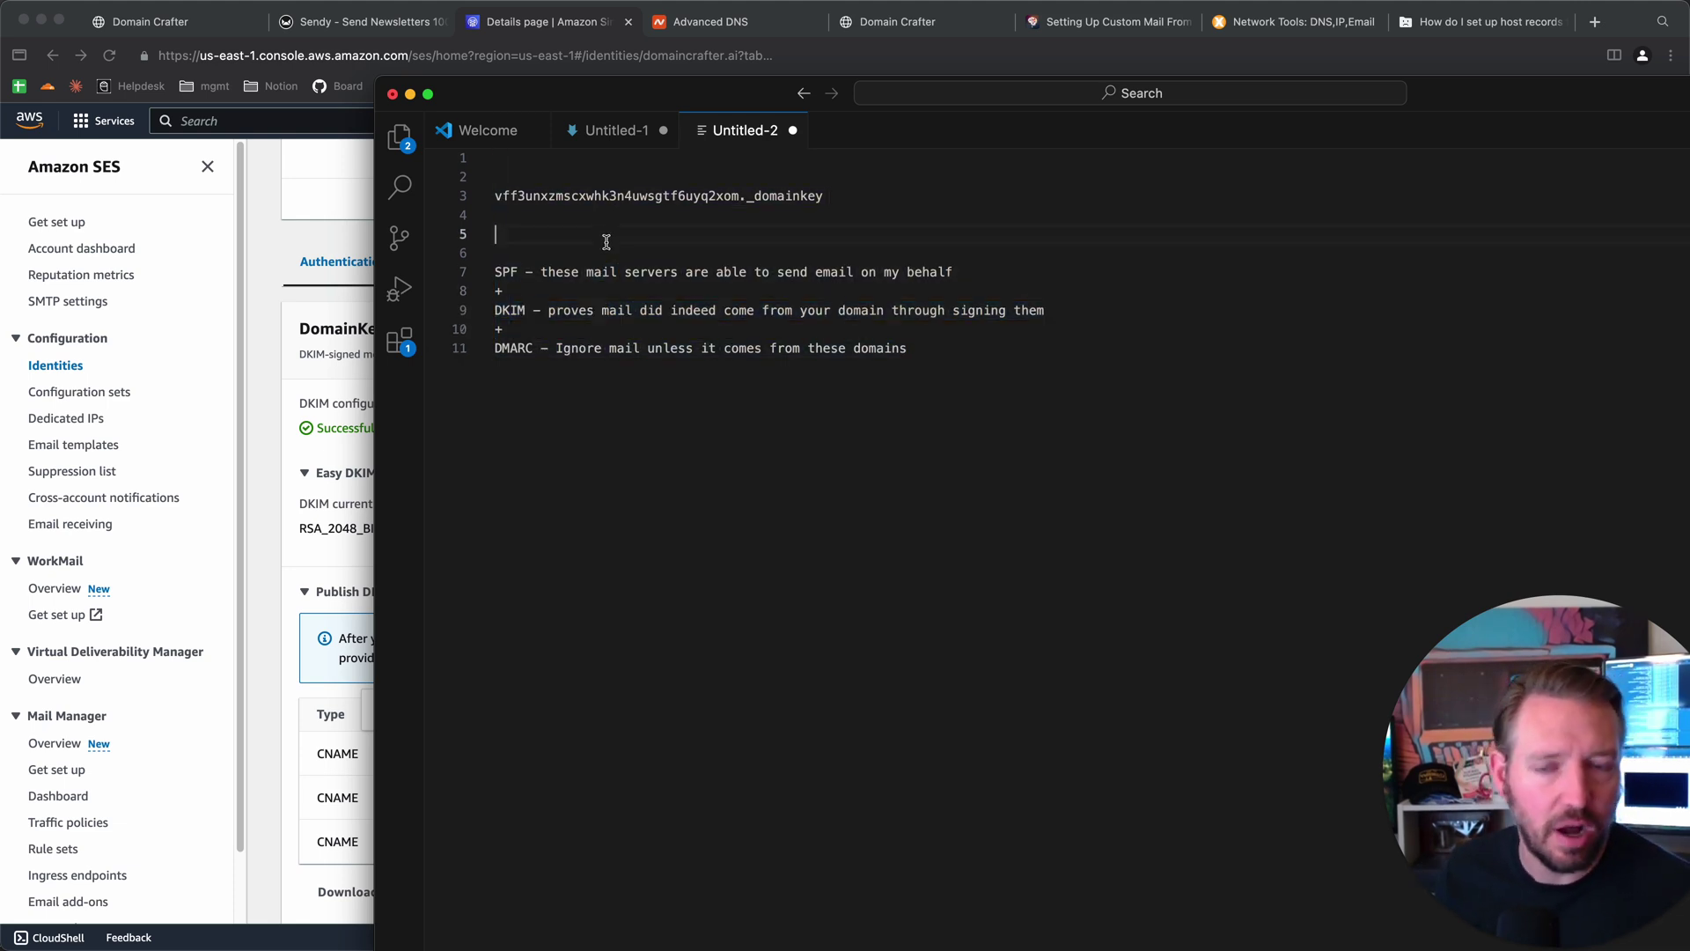
click(624, 253)
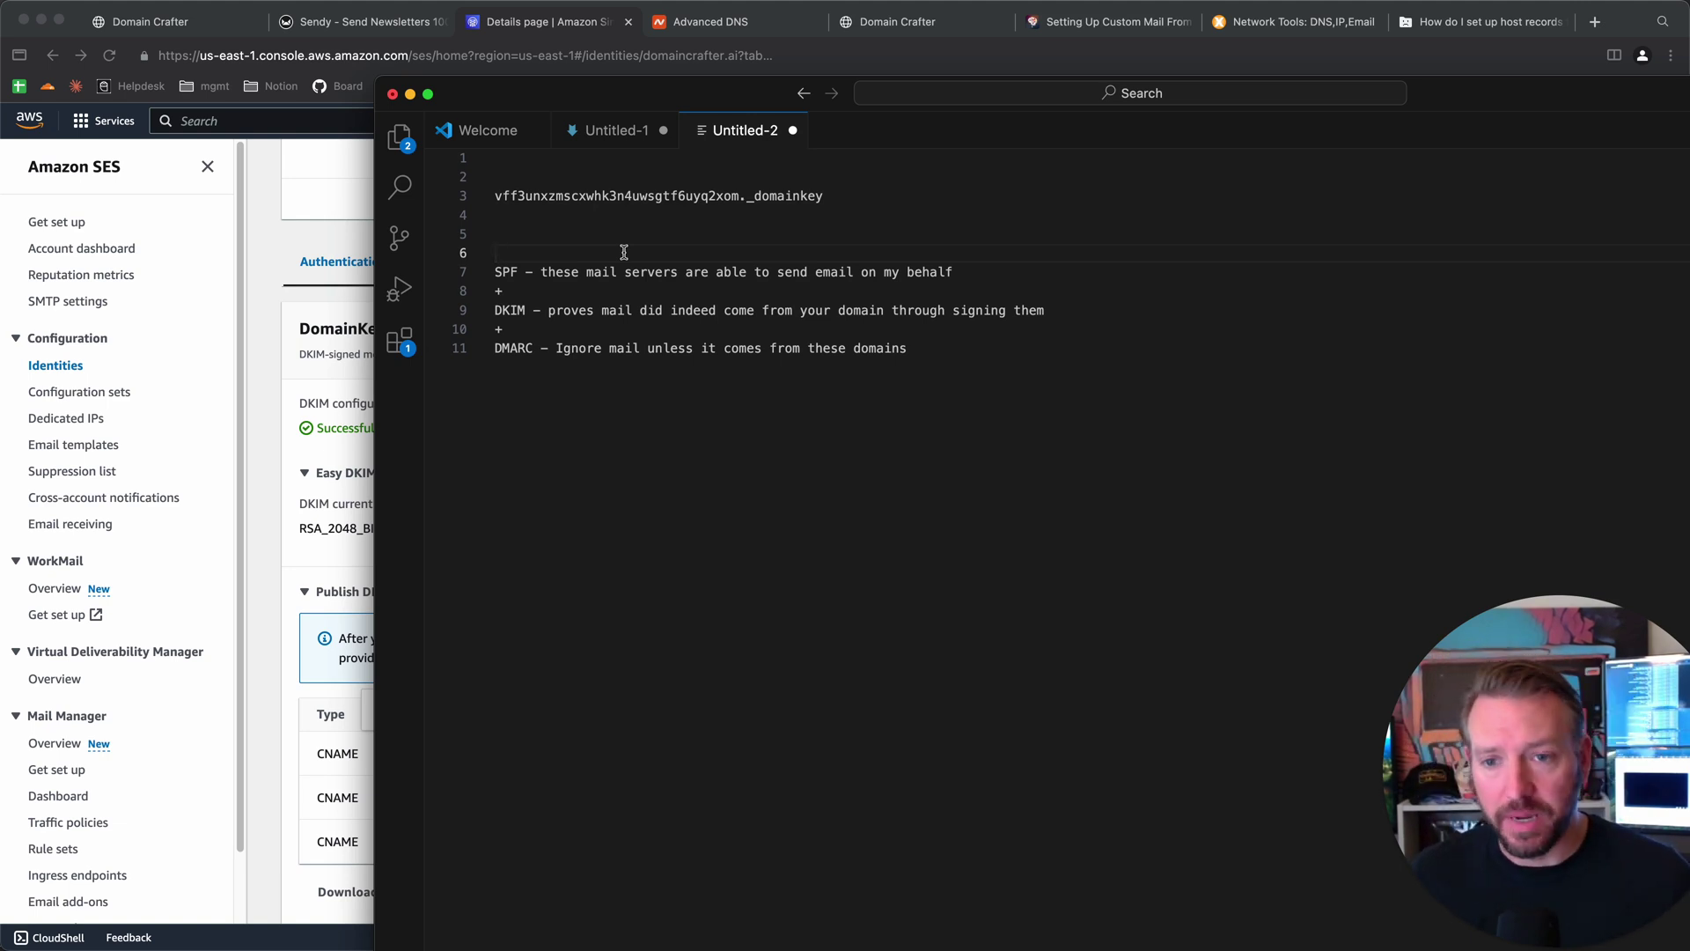
click(282, 293)
scroll(493, 563, down, 5)
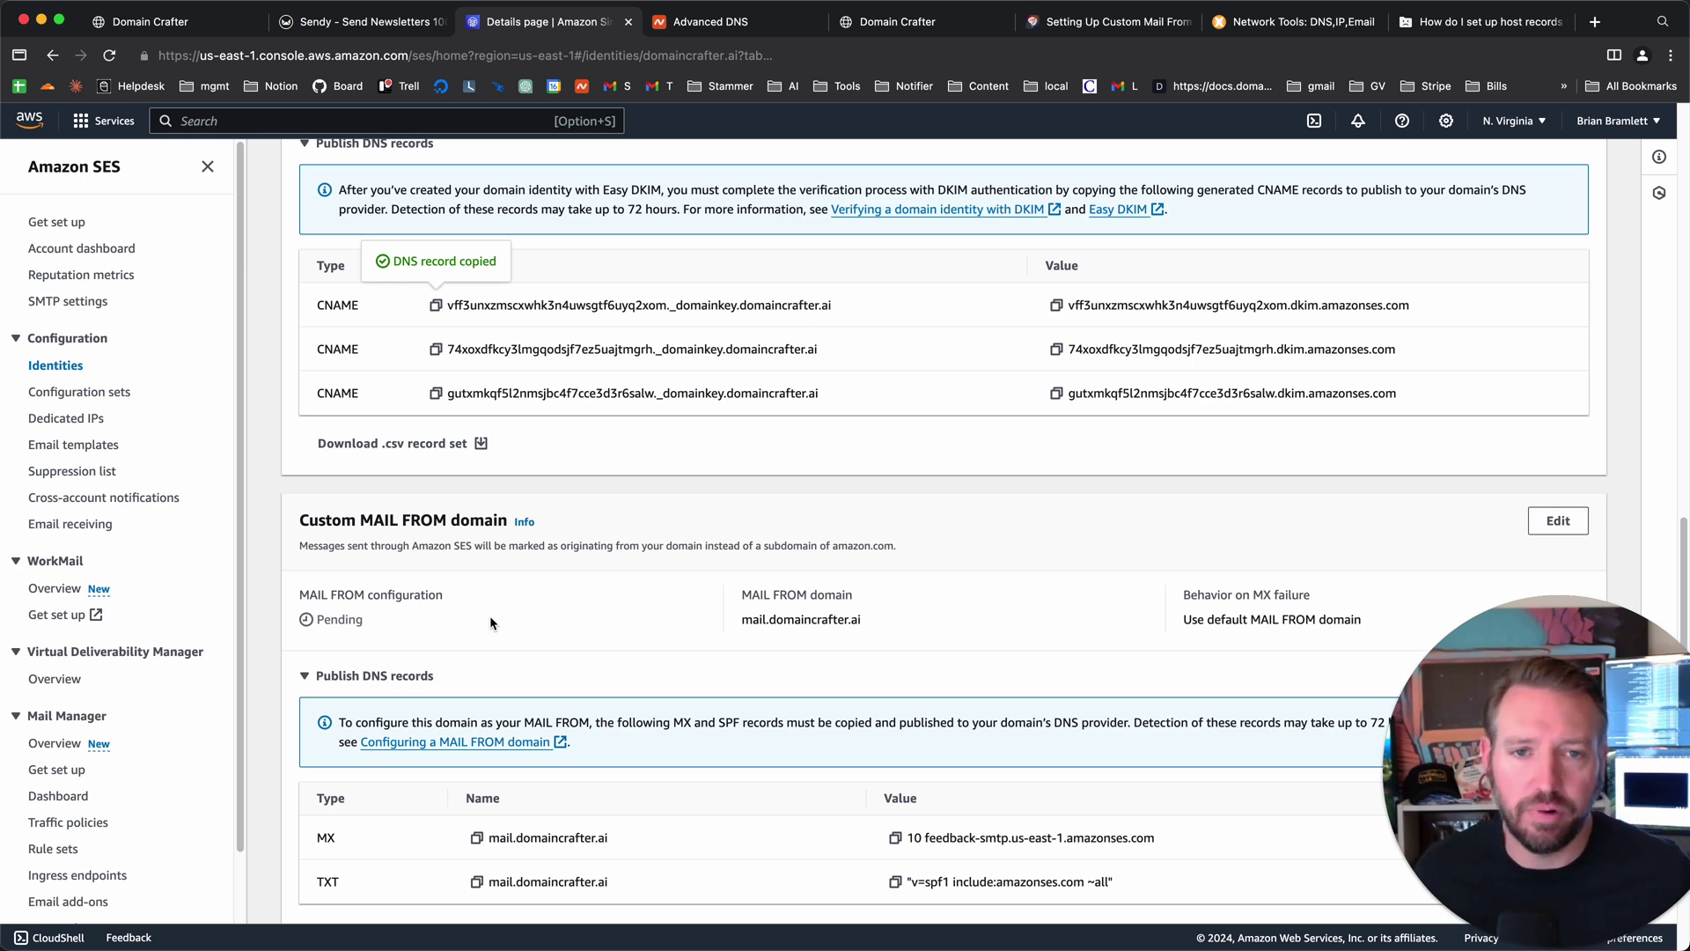
- Select 'domaincrafter.ai' in the MAIL FROM MX record's name, then go to Namecheap's DNS records
scroll(558, 737, down, 1)
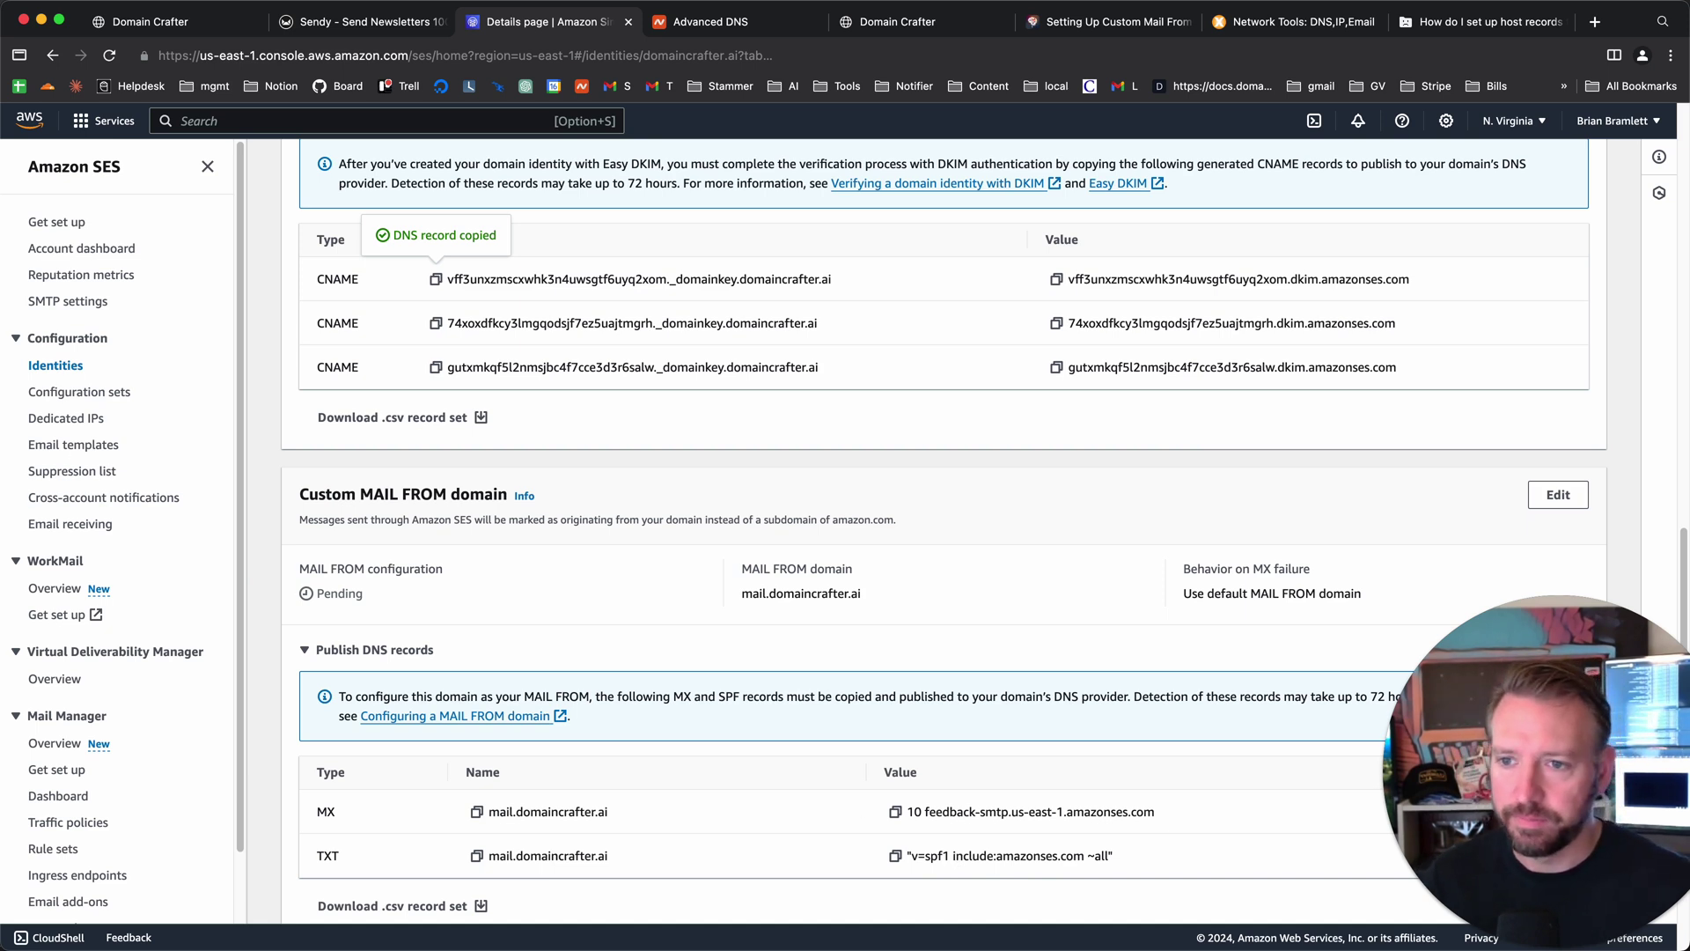
scroll(139, 481, down, 2)
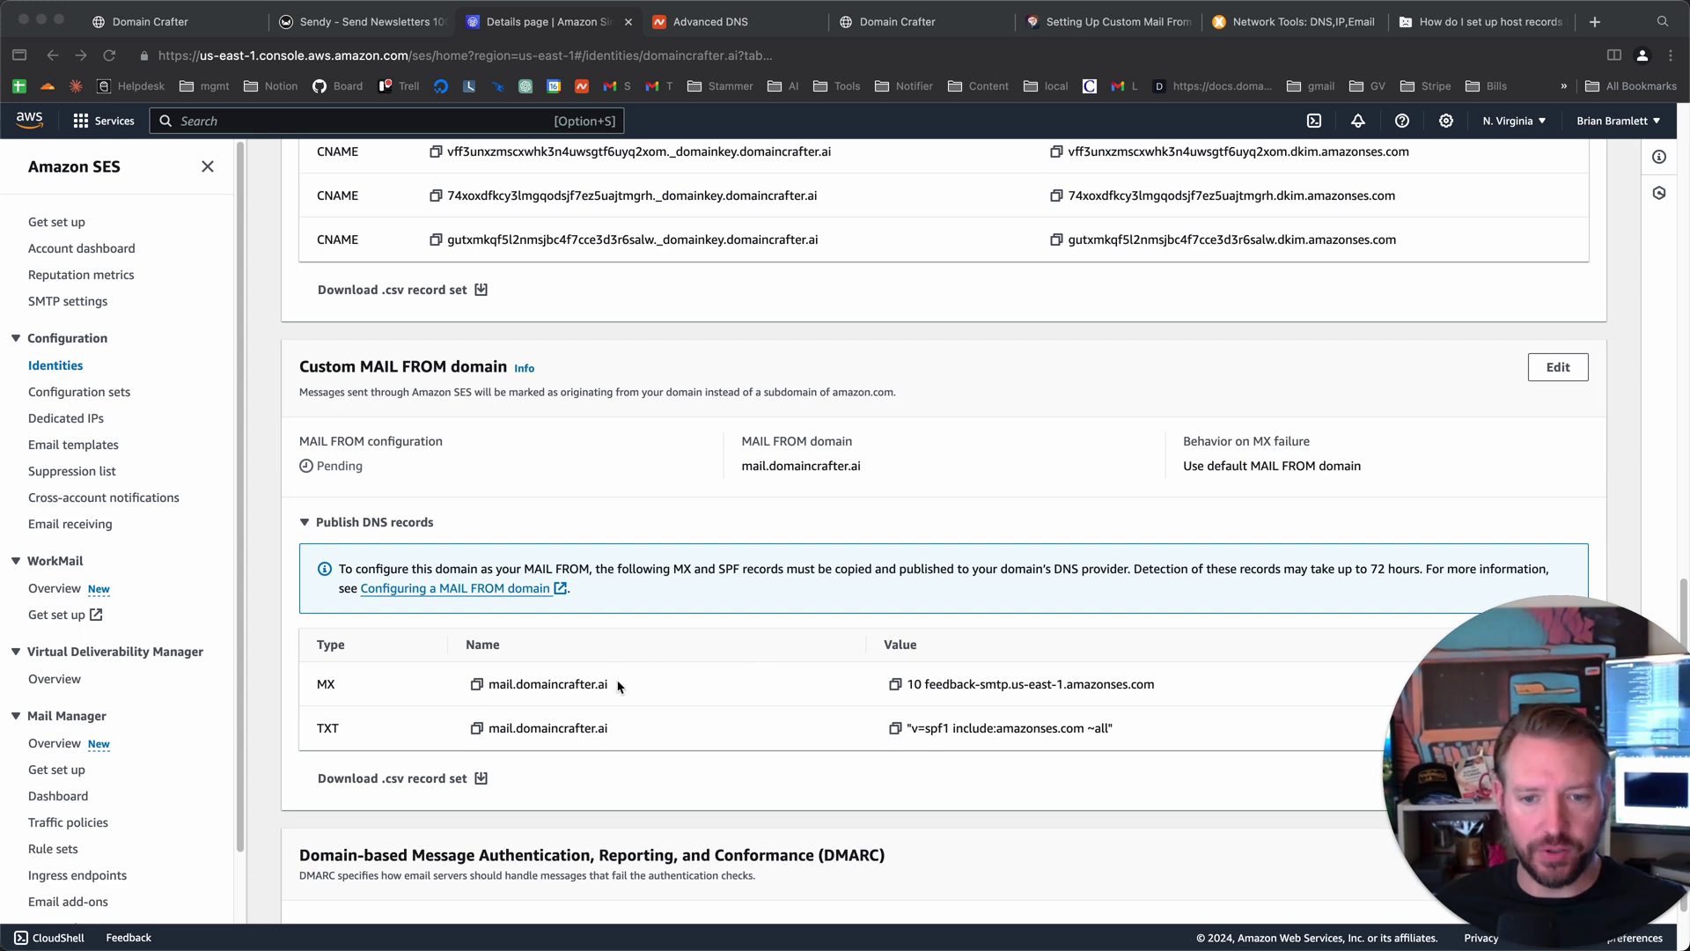
click(548, 691)
drag(619, 687, 520, 682)
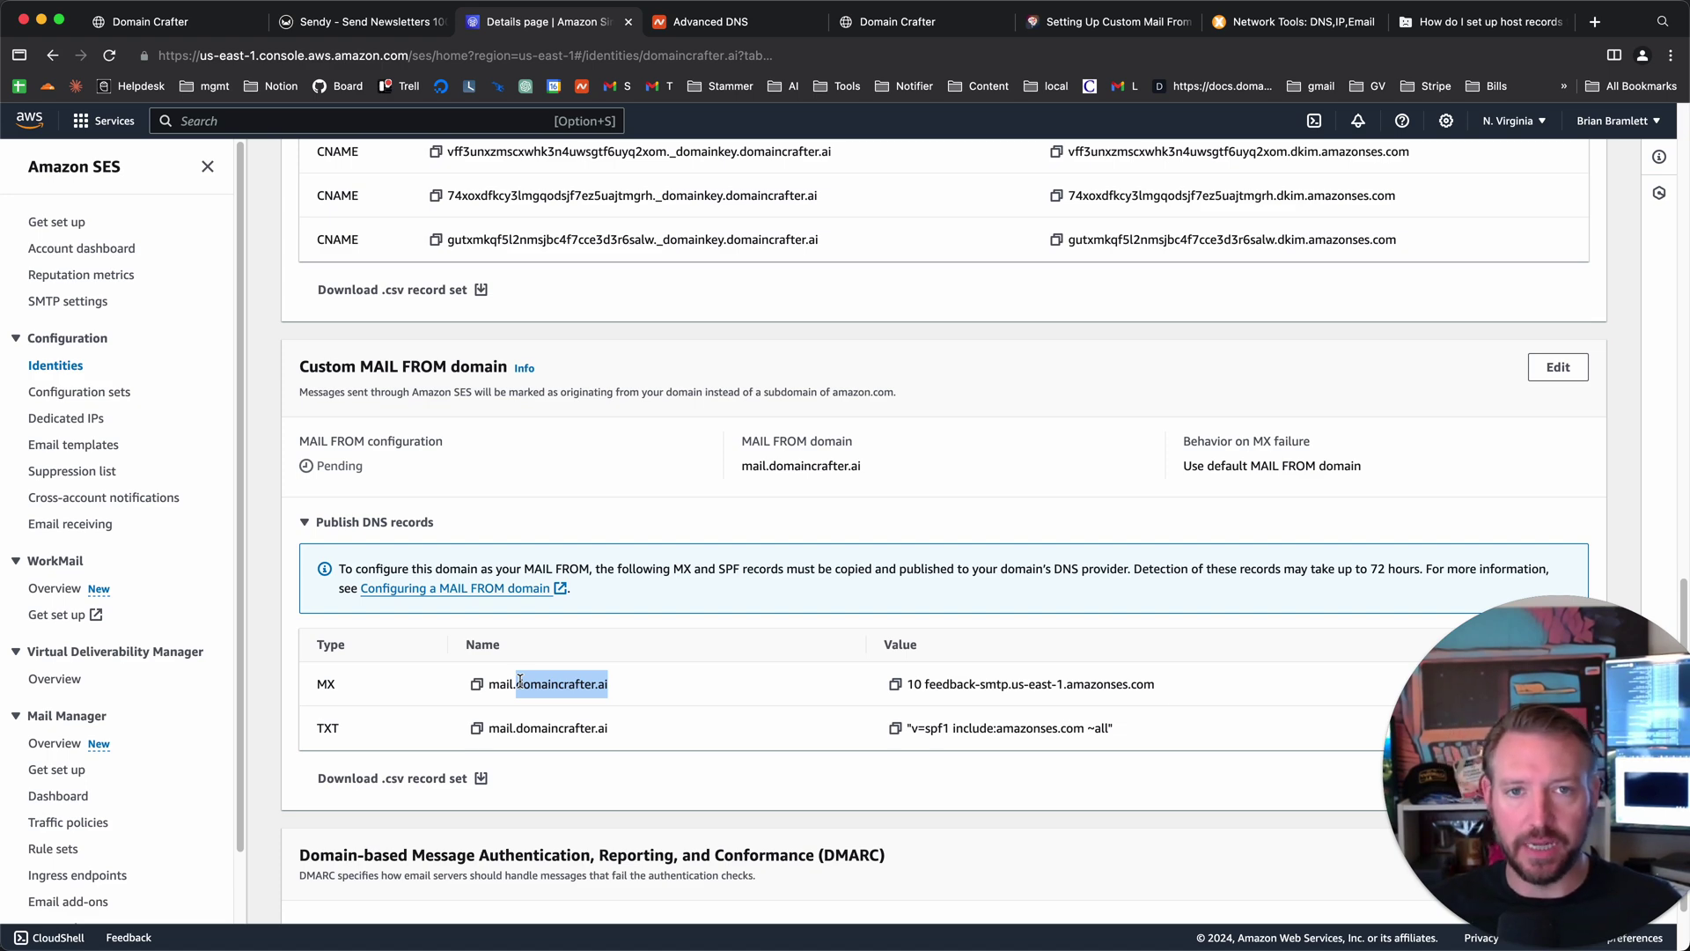
key(ctrl+Tab)
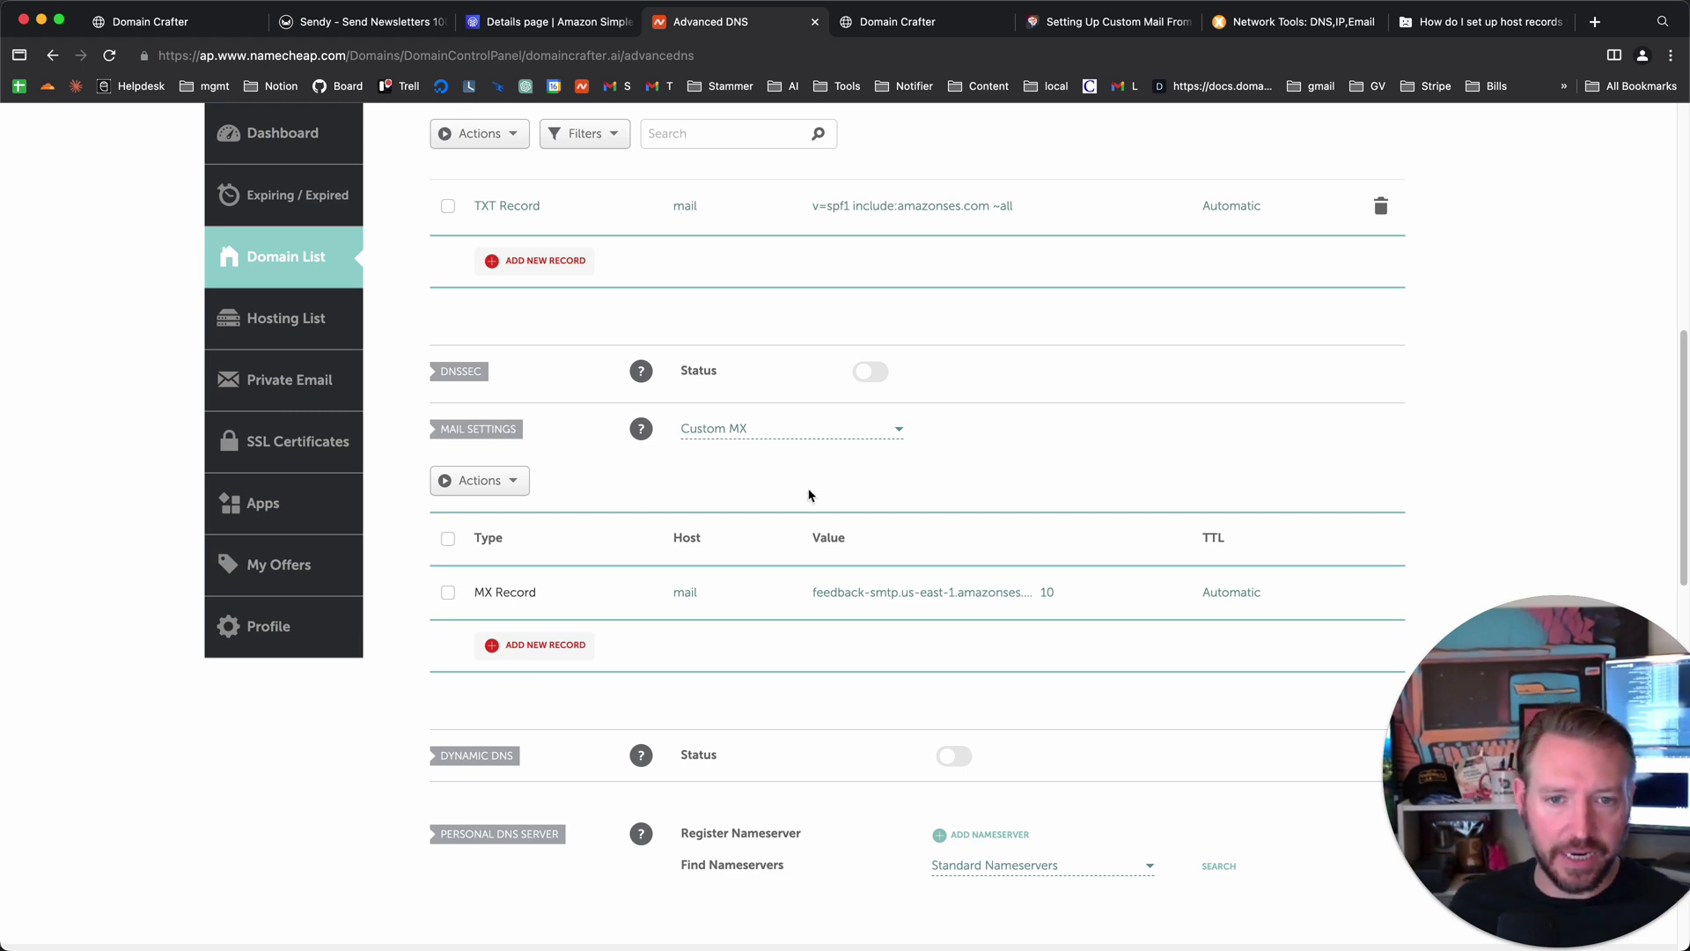
- Confirm Namecheap's Mail Settings dropdown stays on Custom MX
click(838, 429)
scroll(800, 566, down, 1)
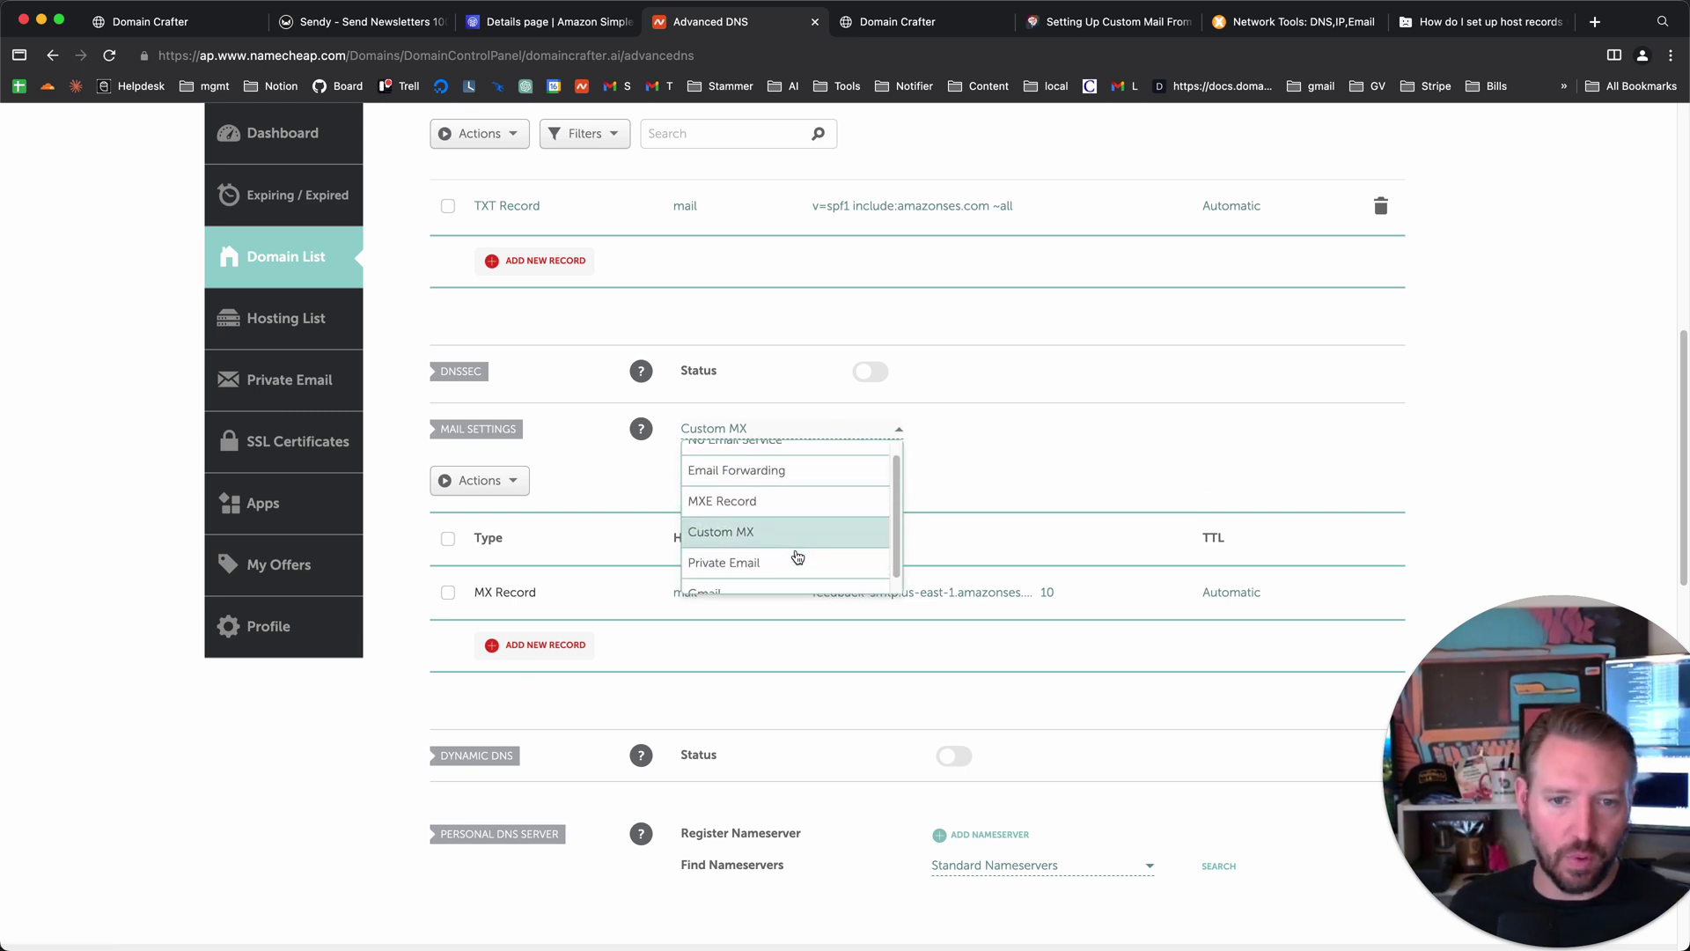
click(1074, 428)
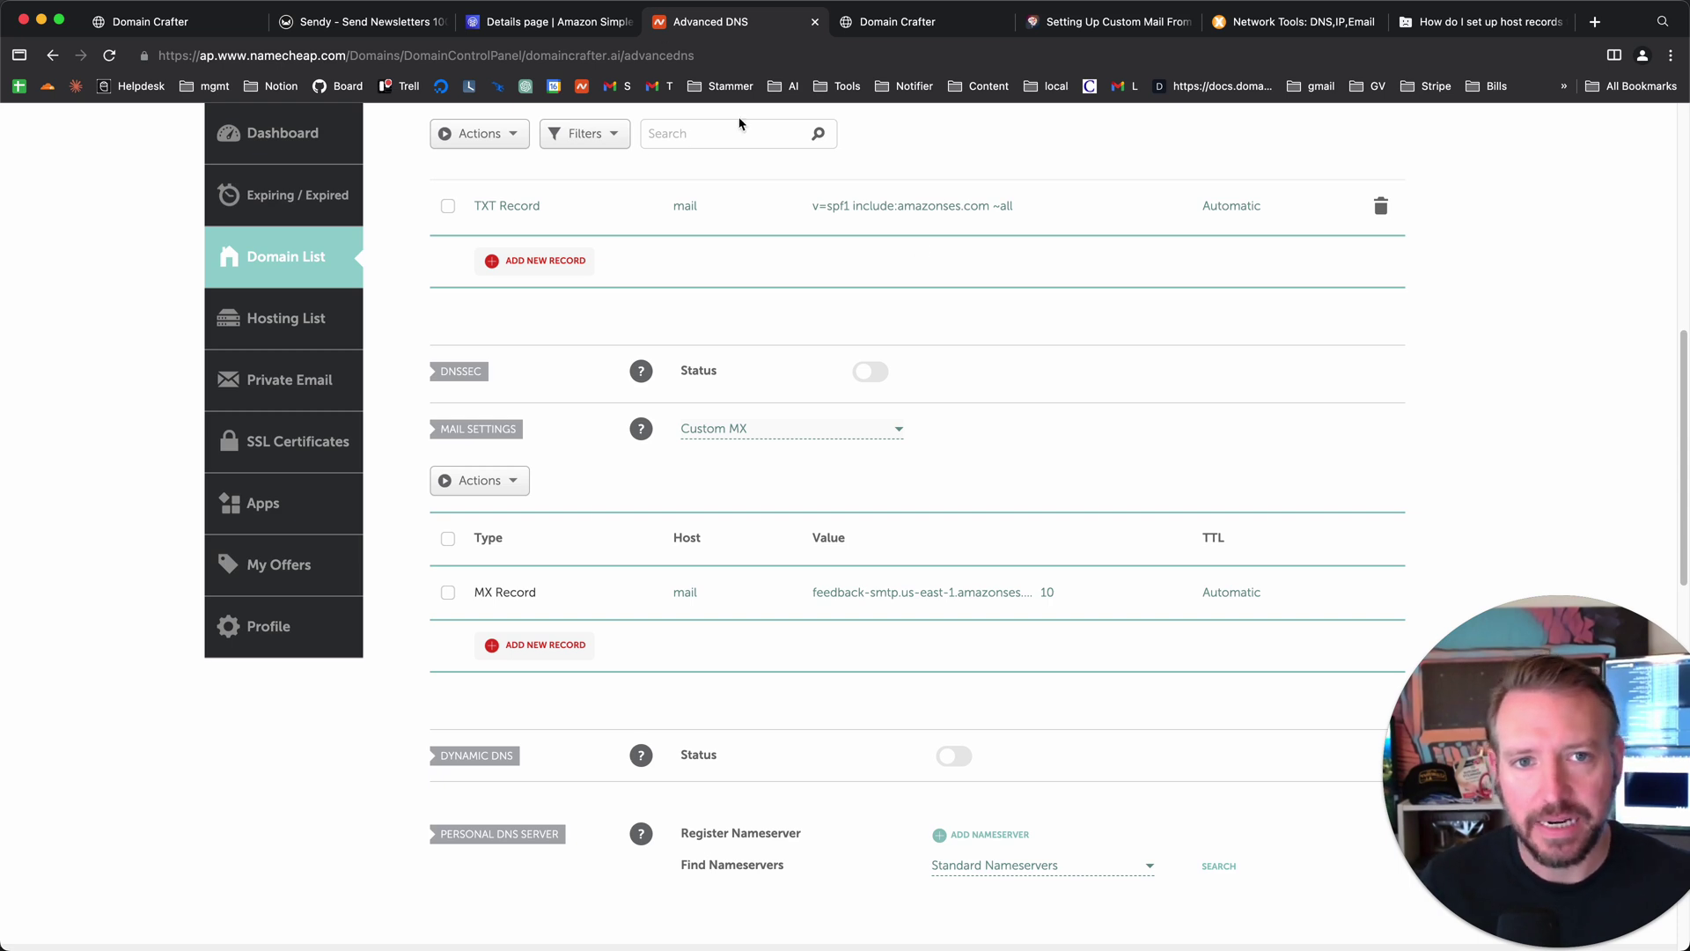
- Compare the SES MAIL FROM TXT record name against Namecheap's host records
click(502, 32)
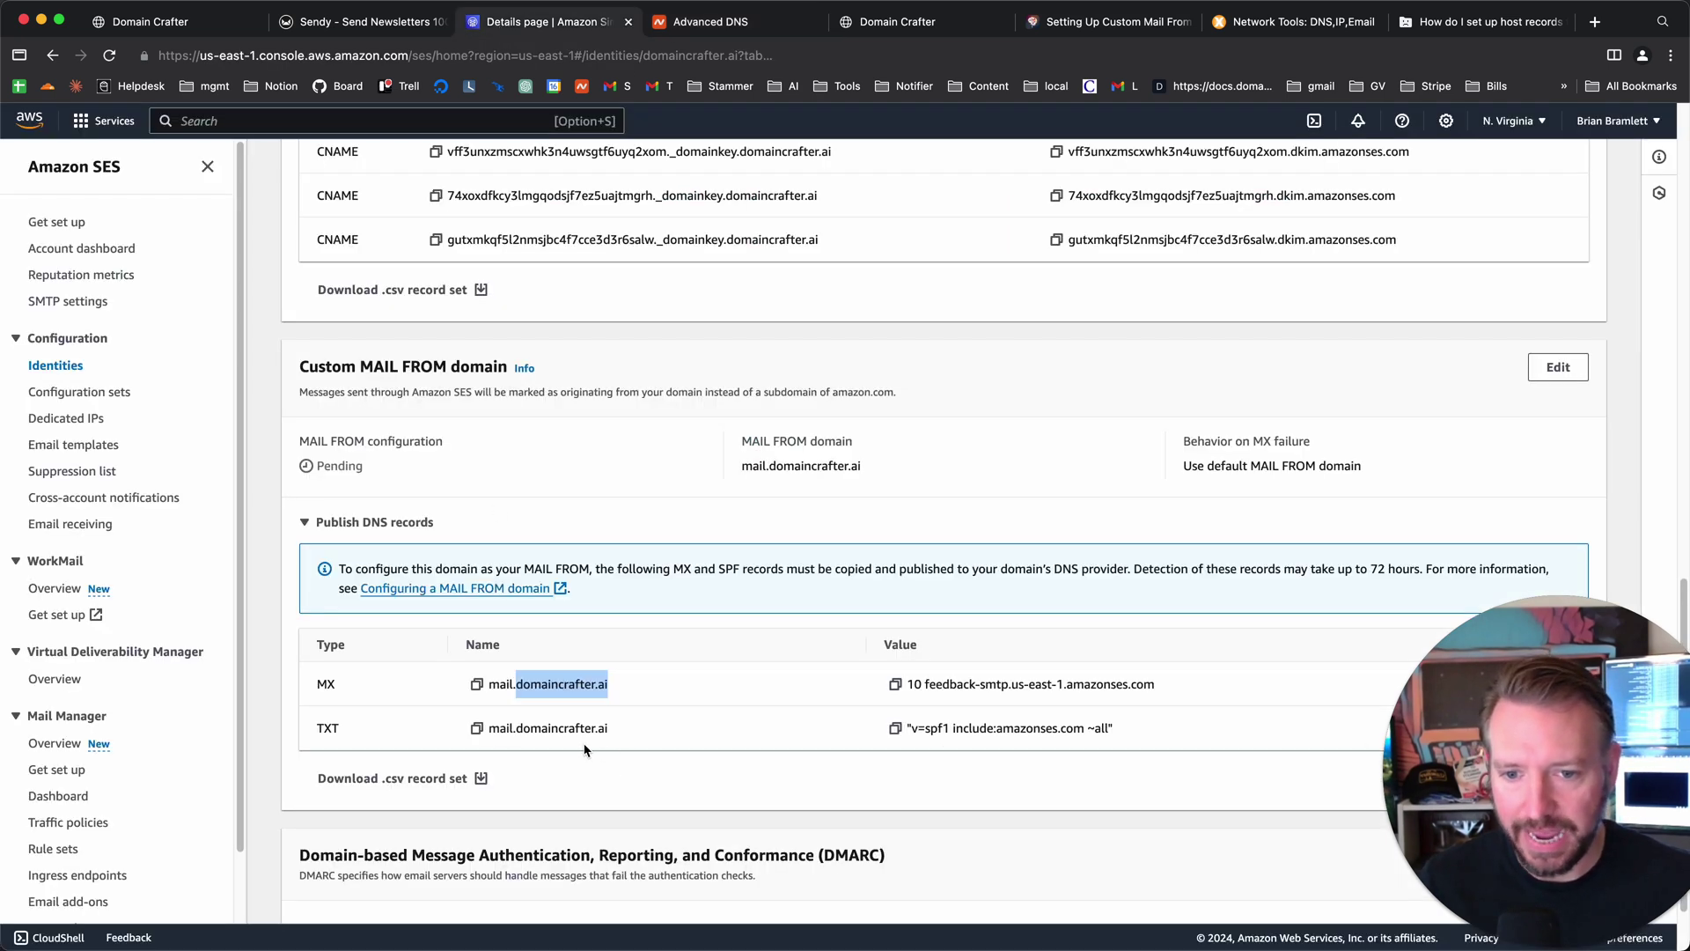
drag(619, 731, 513, 724)
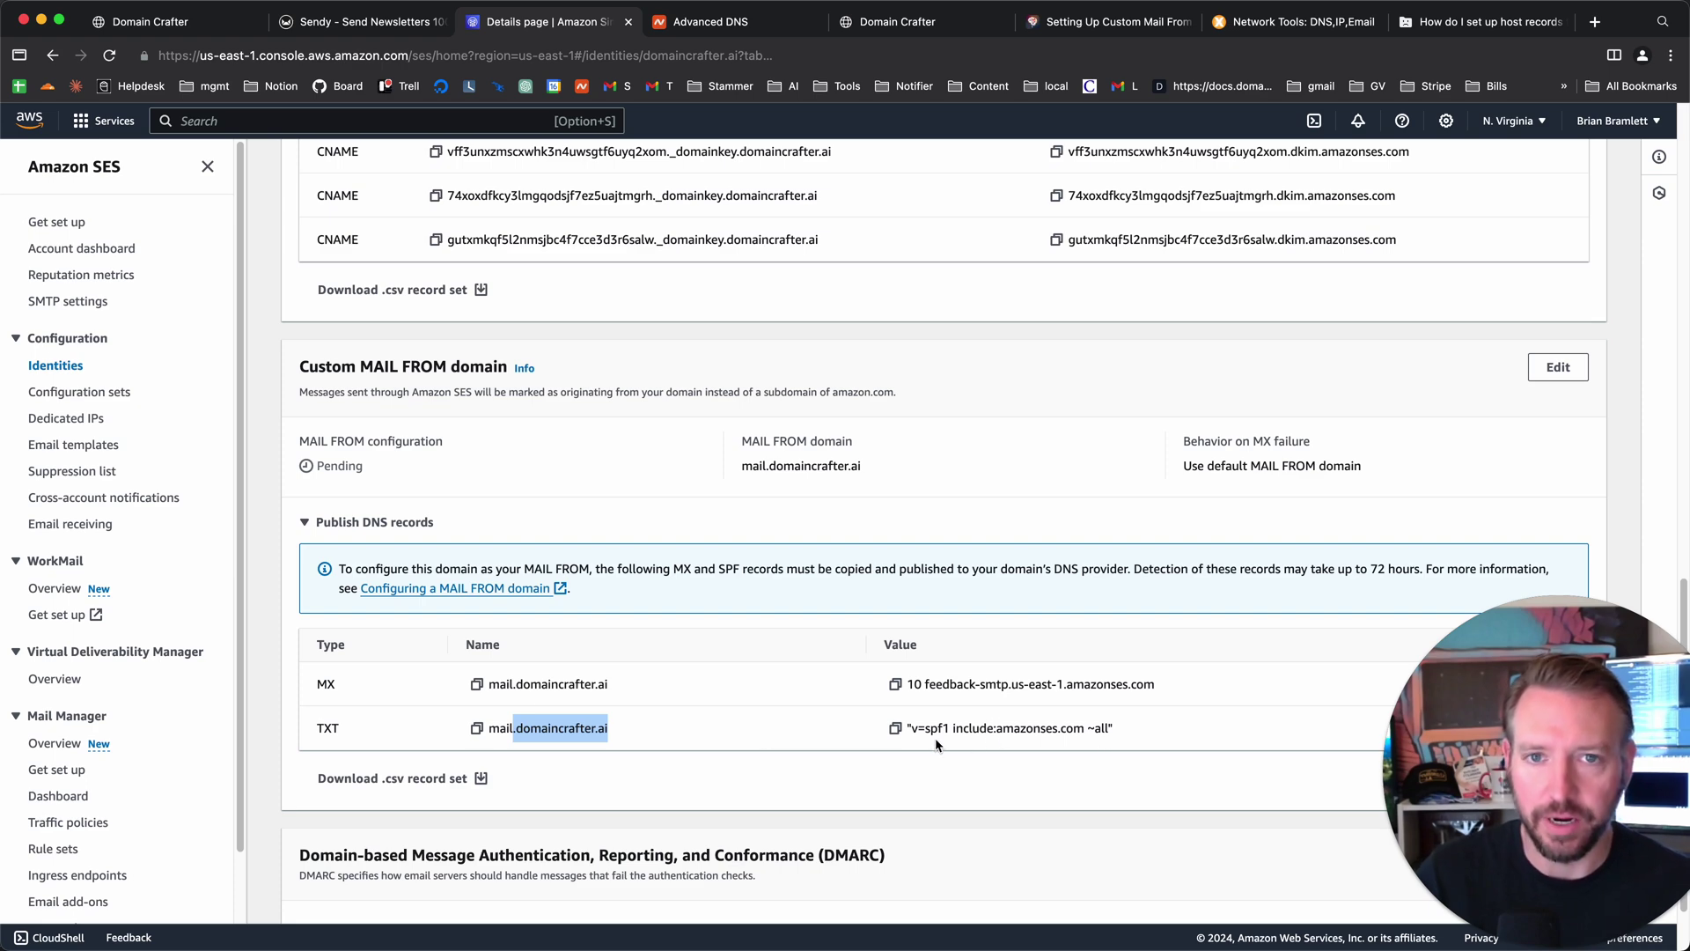
key(ctrl+Tab)
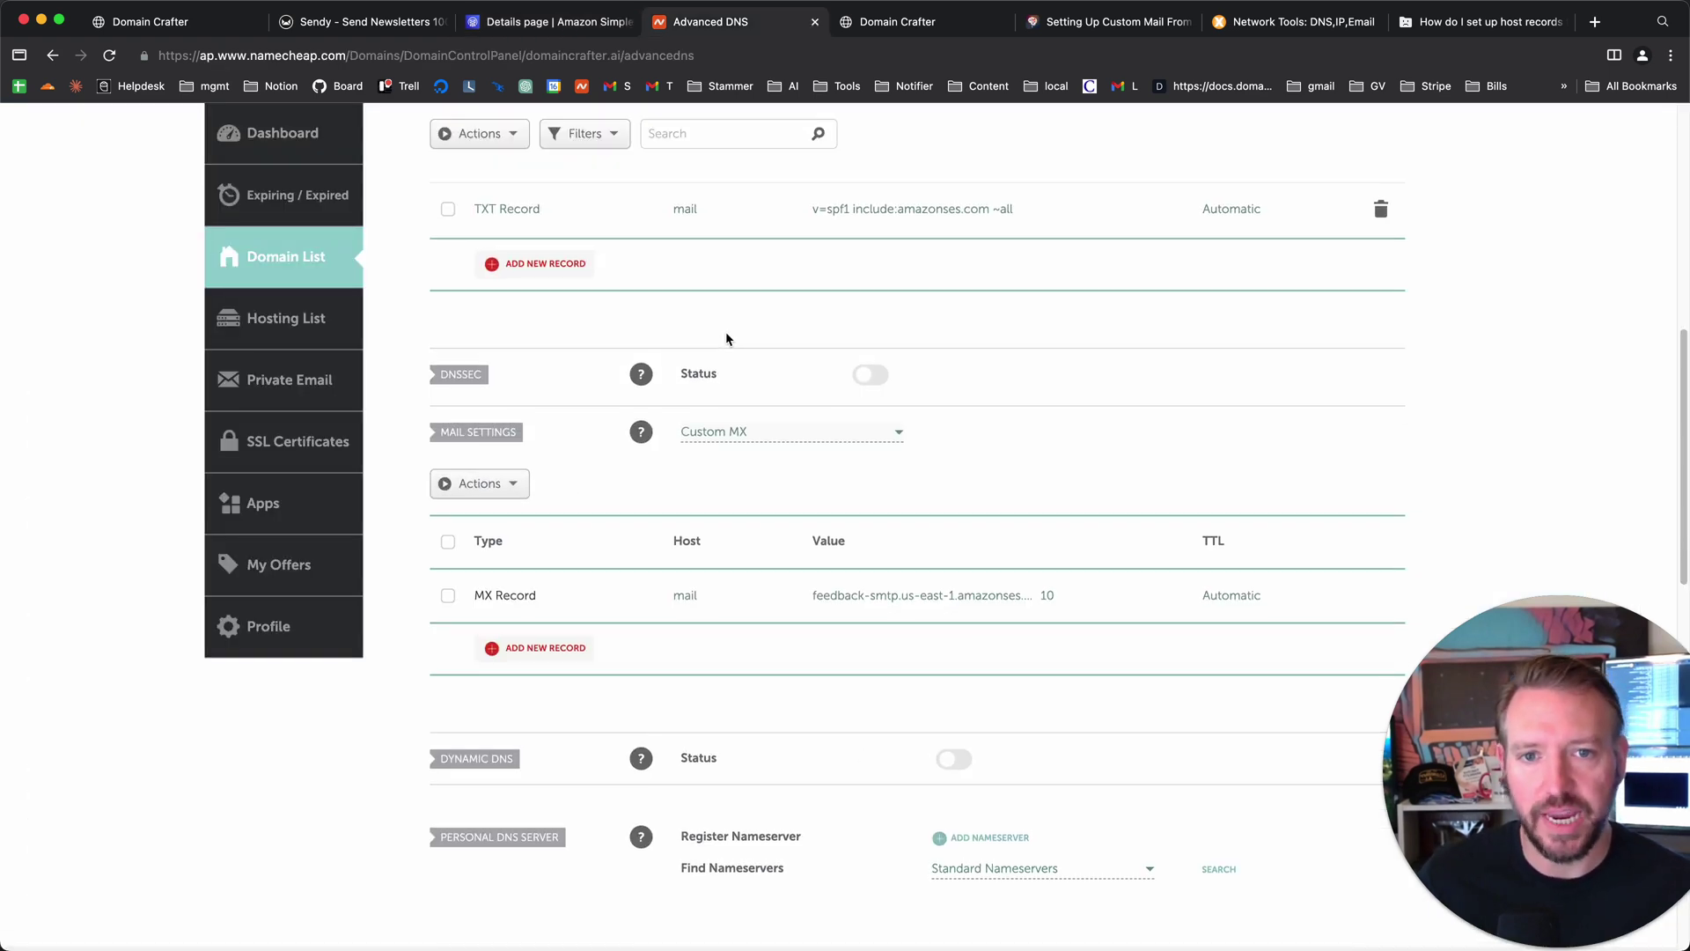
scroll(704, 253, up, 1)
scroll(705, 254, down, 1)
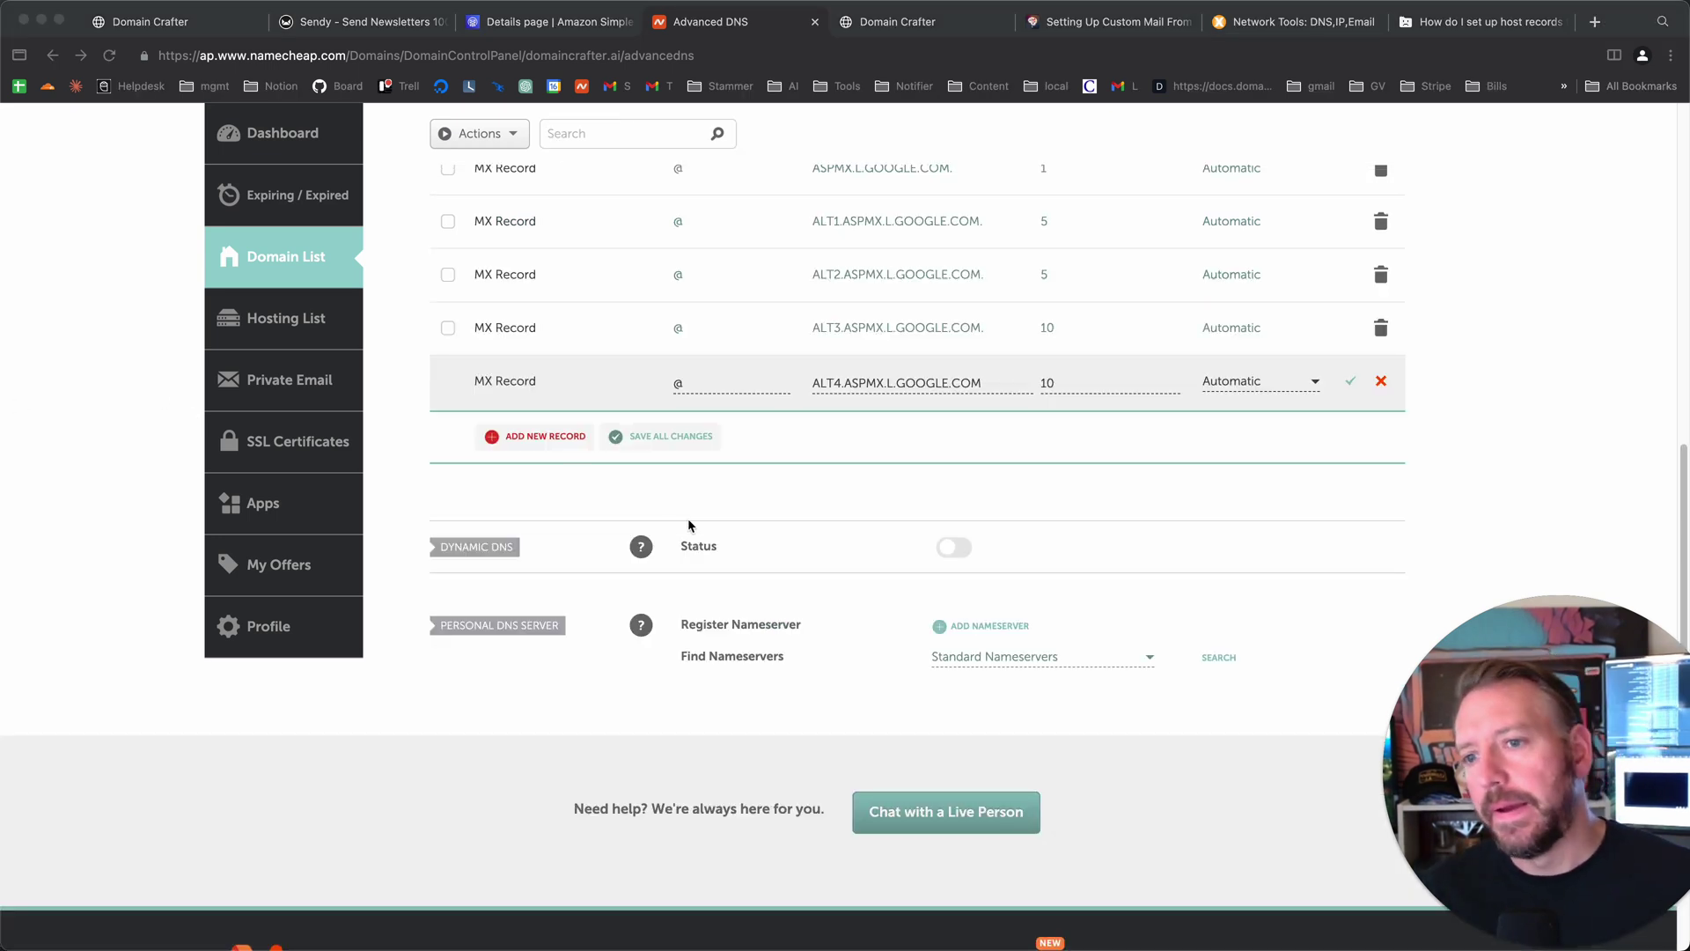
- Check the SES MX record's priority 10 and value feedback-smtp.us-east-1.amazonses.com
scroll(798, 534, up, 1)
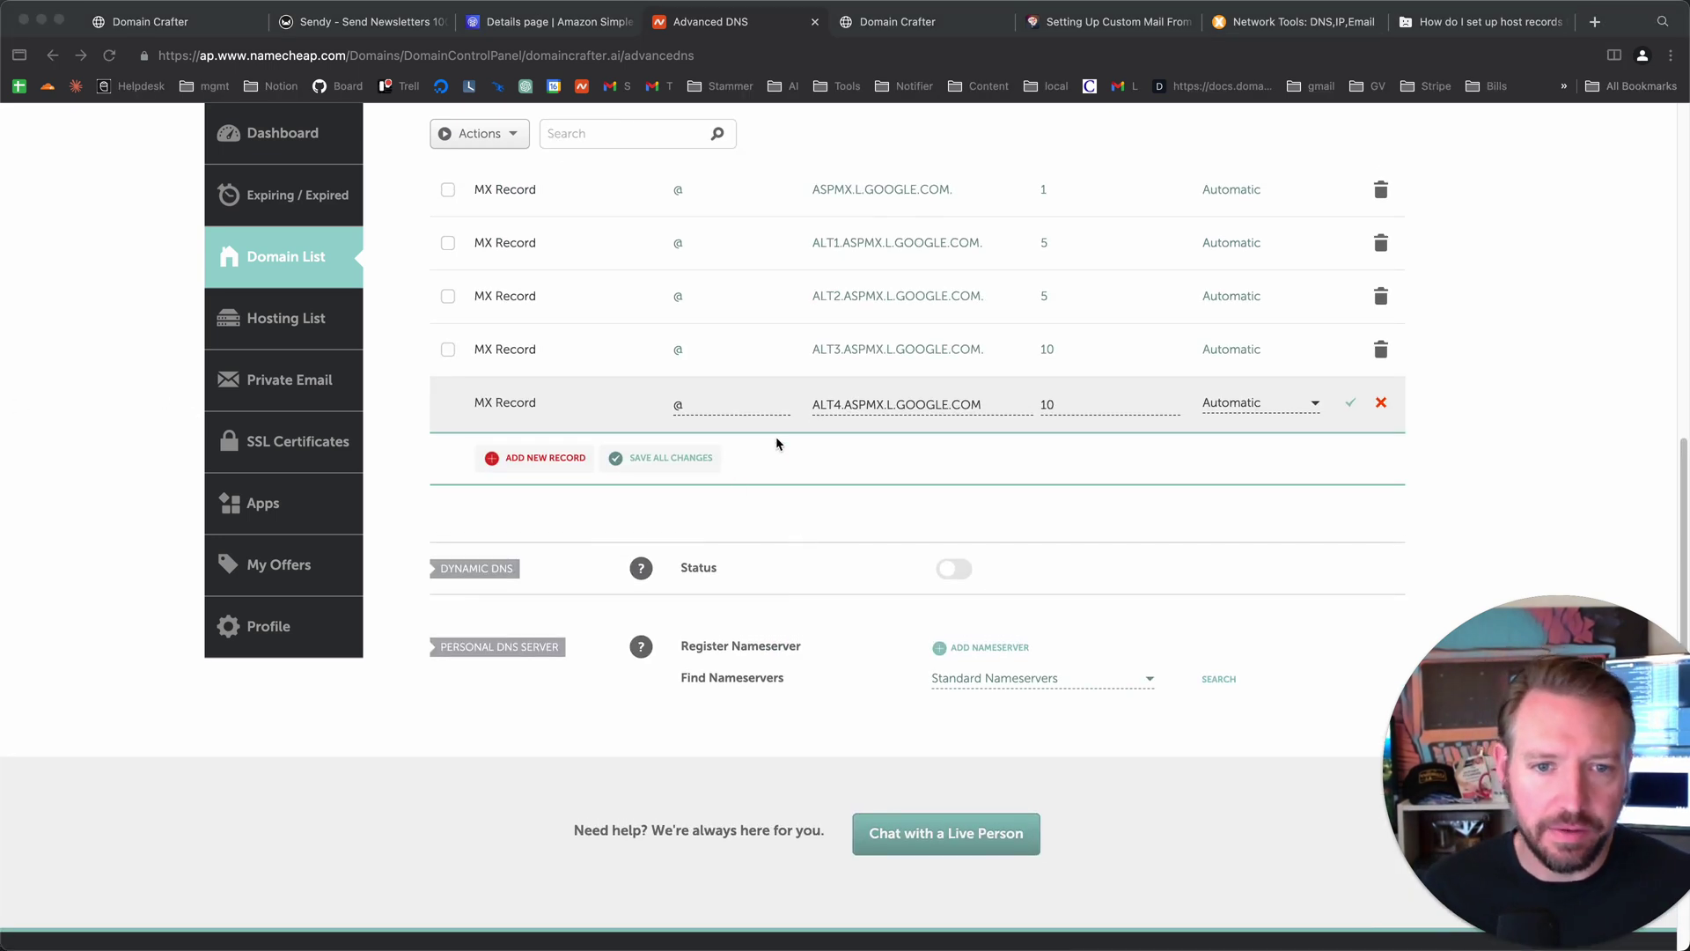
scroll(786, 447, up, 3)
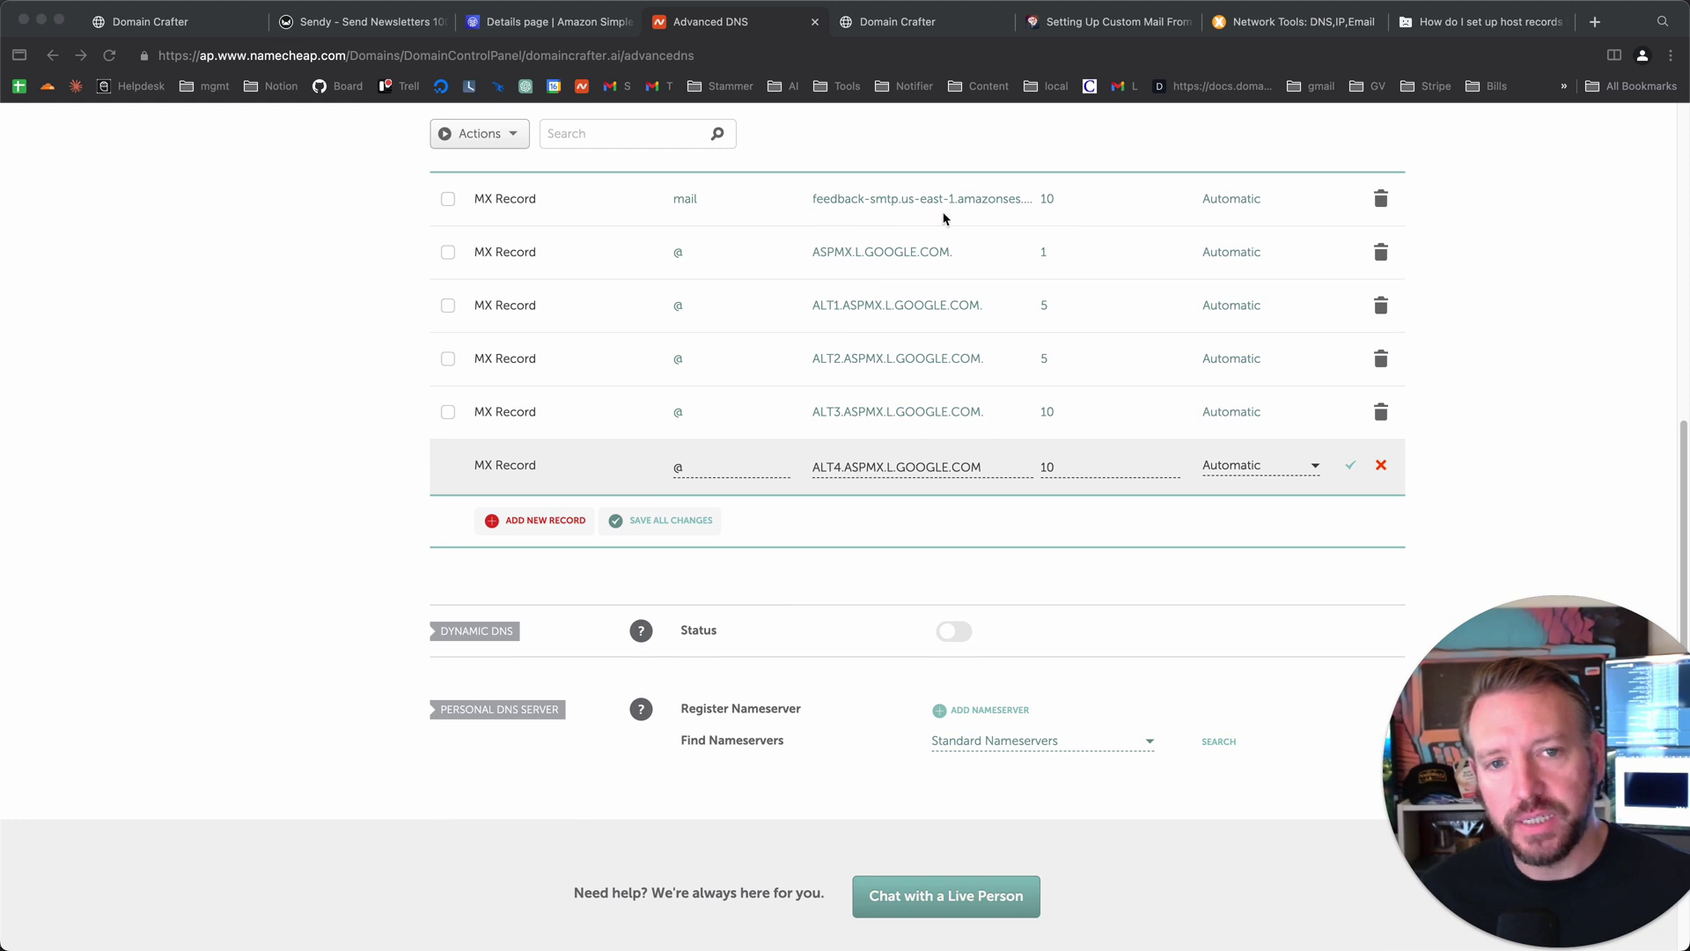
key(Tab)
scroll(829, 462, up, 3)
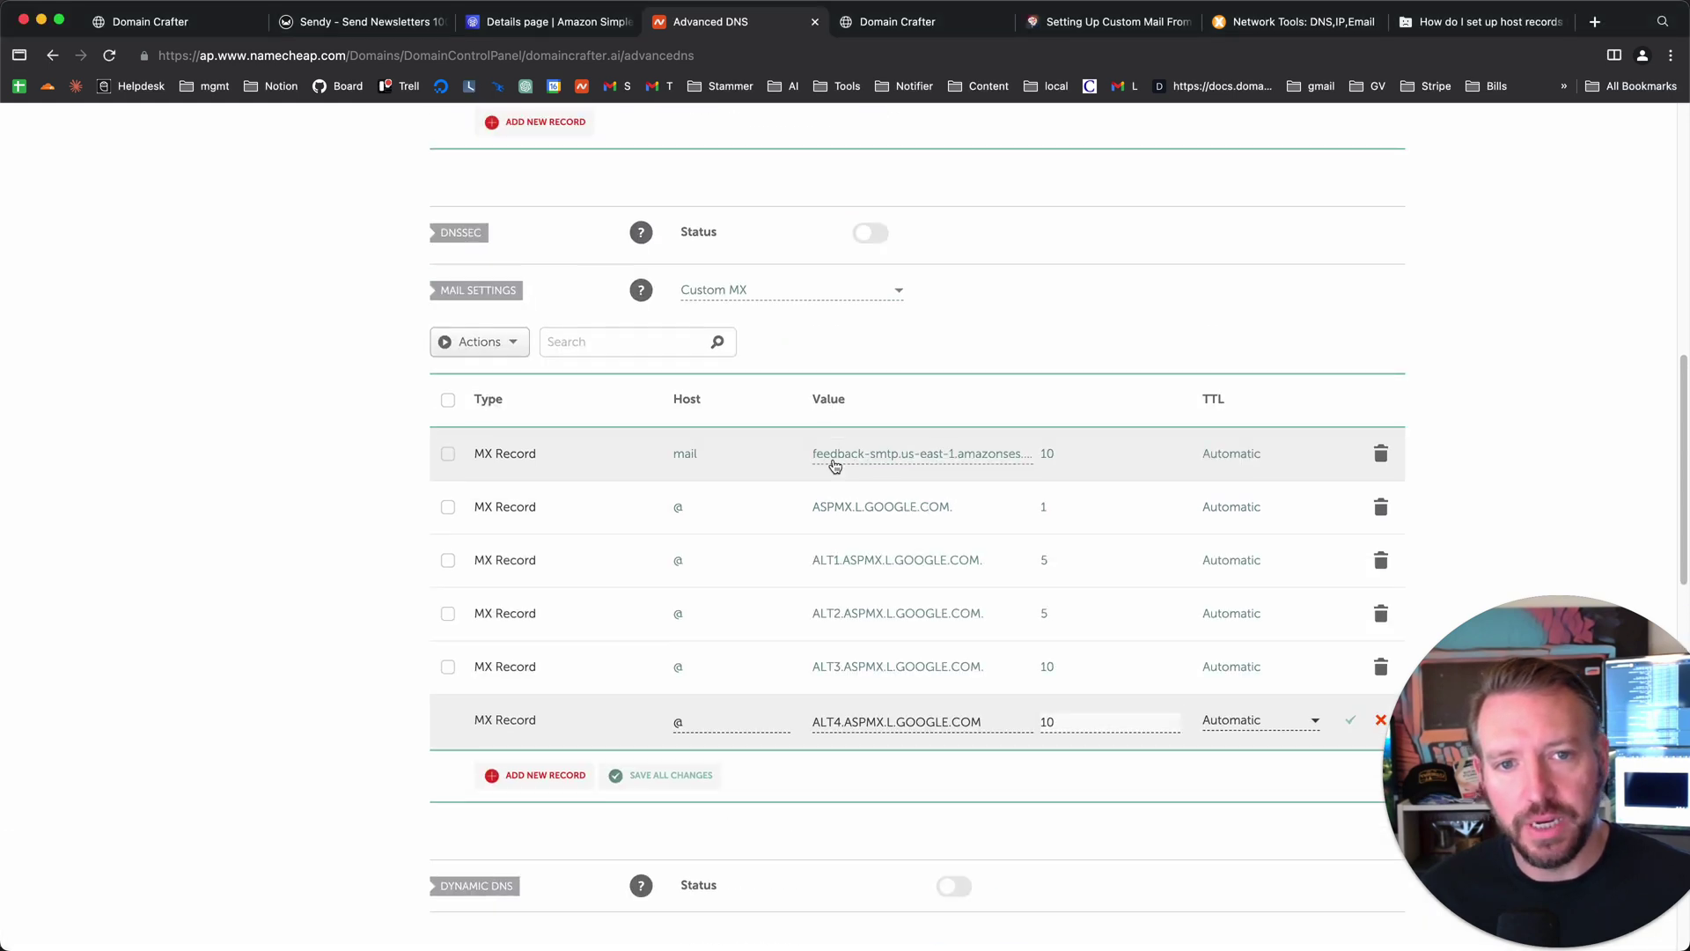
click(528, 22)
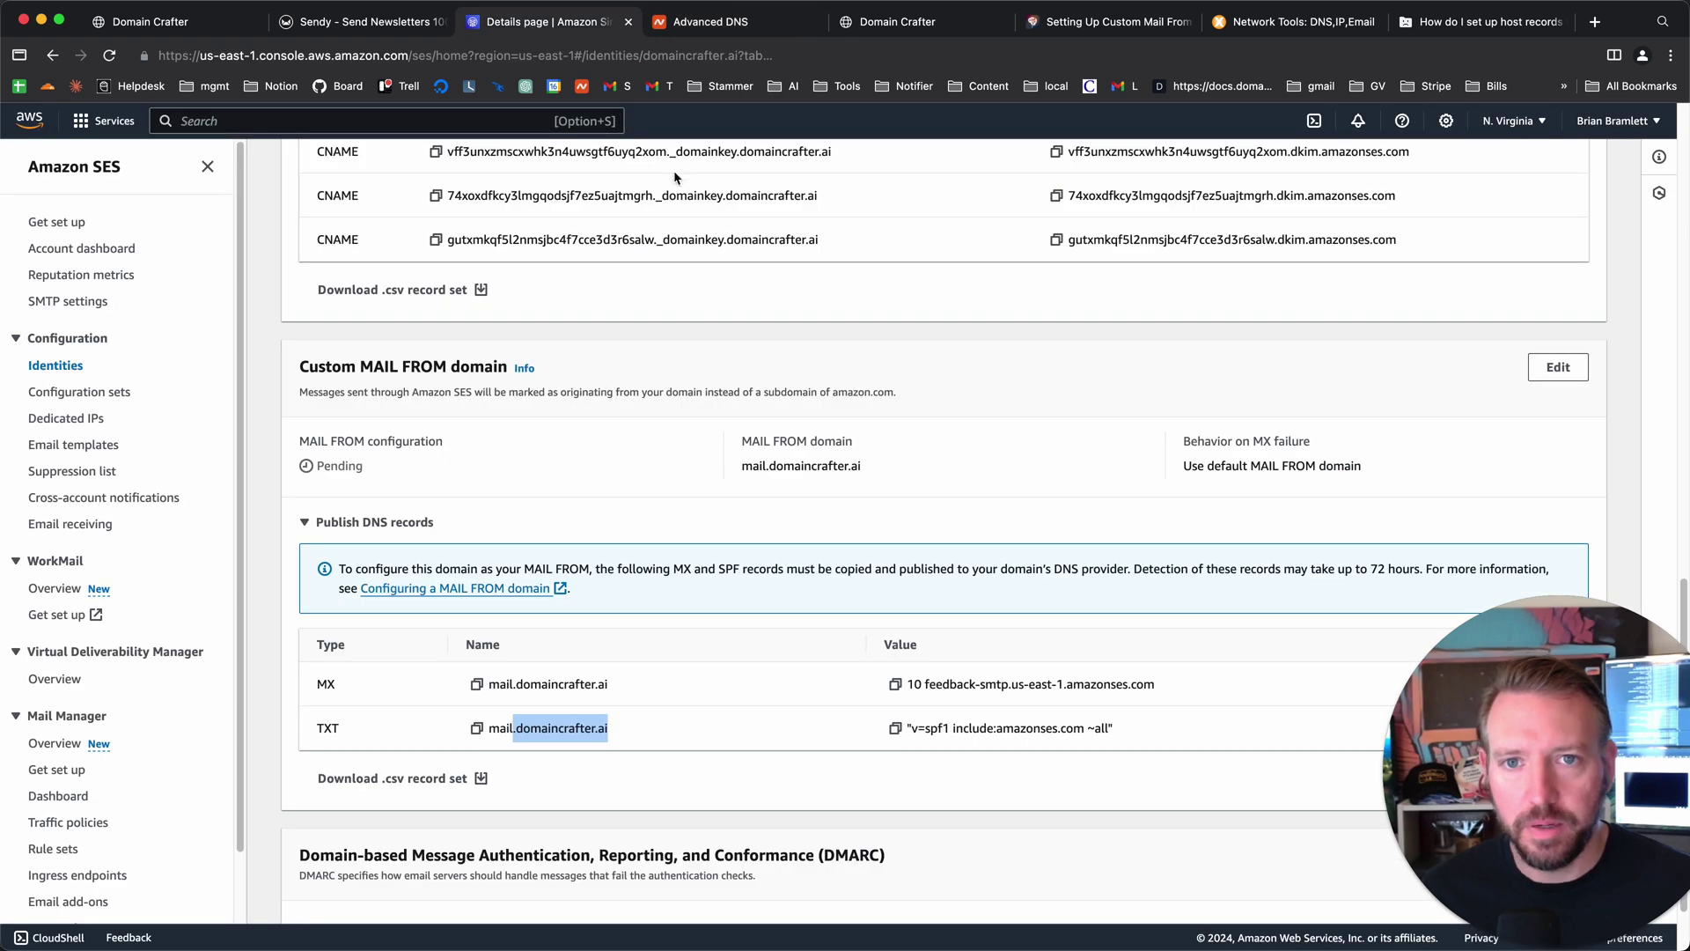
double_click(916, 684)
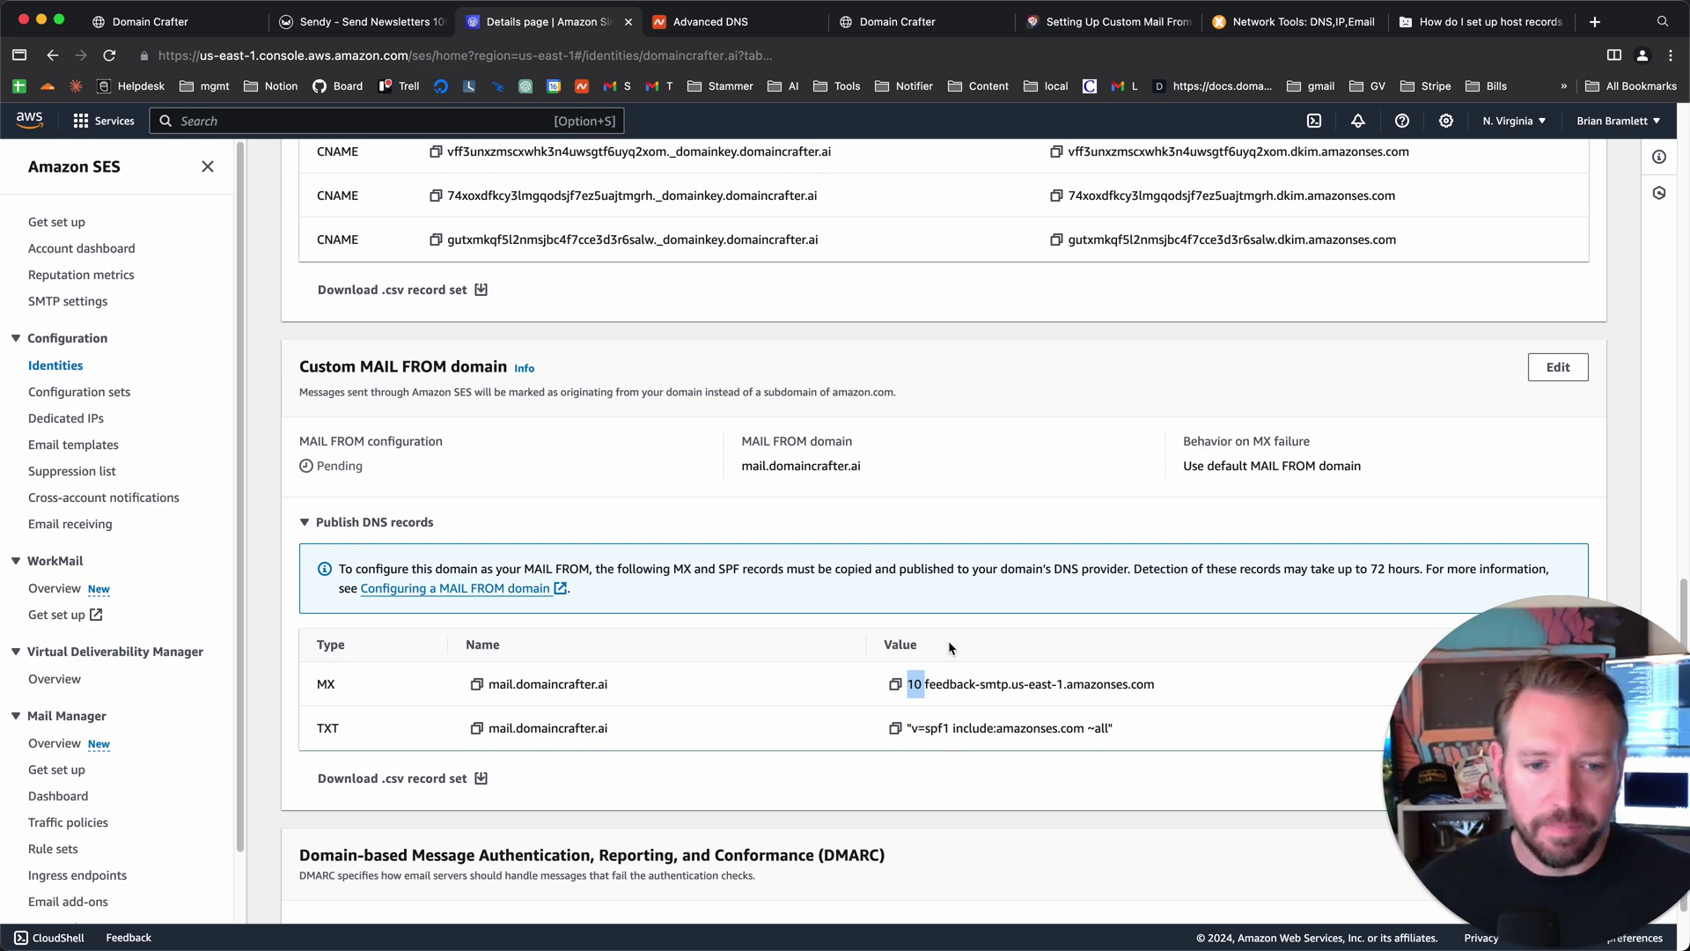
click(964, 687)
drag(1154, 685, 925, 685)
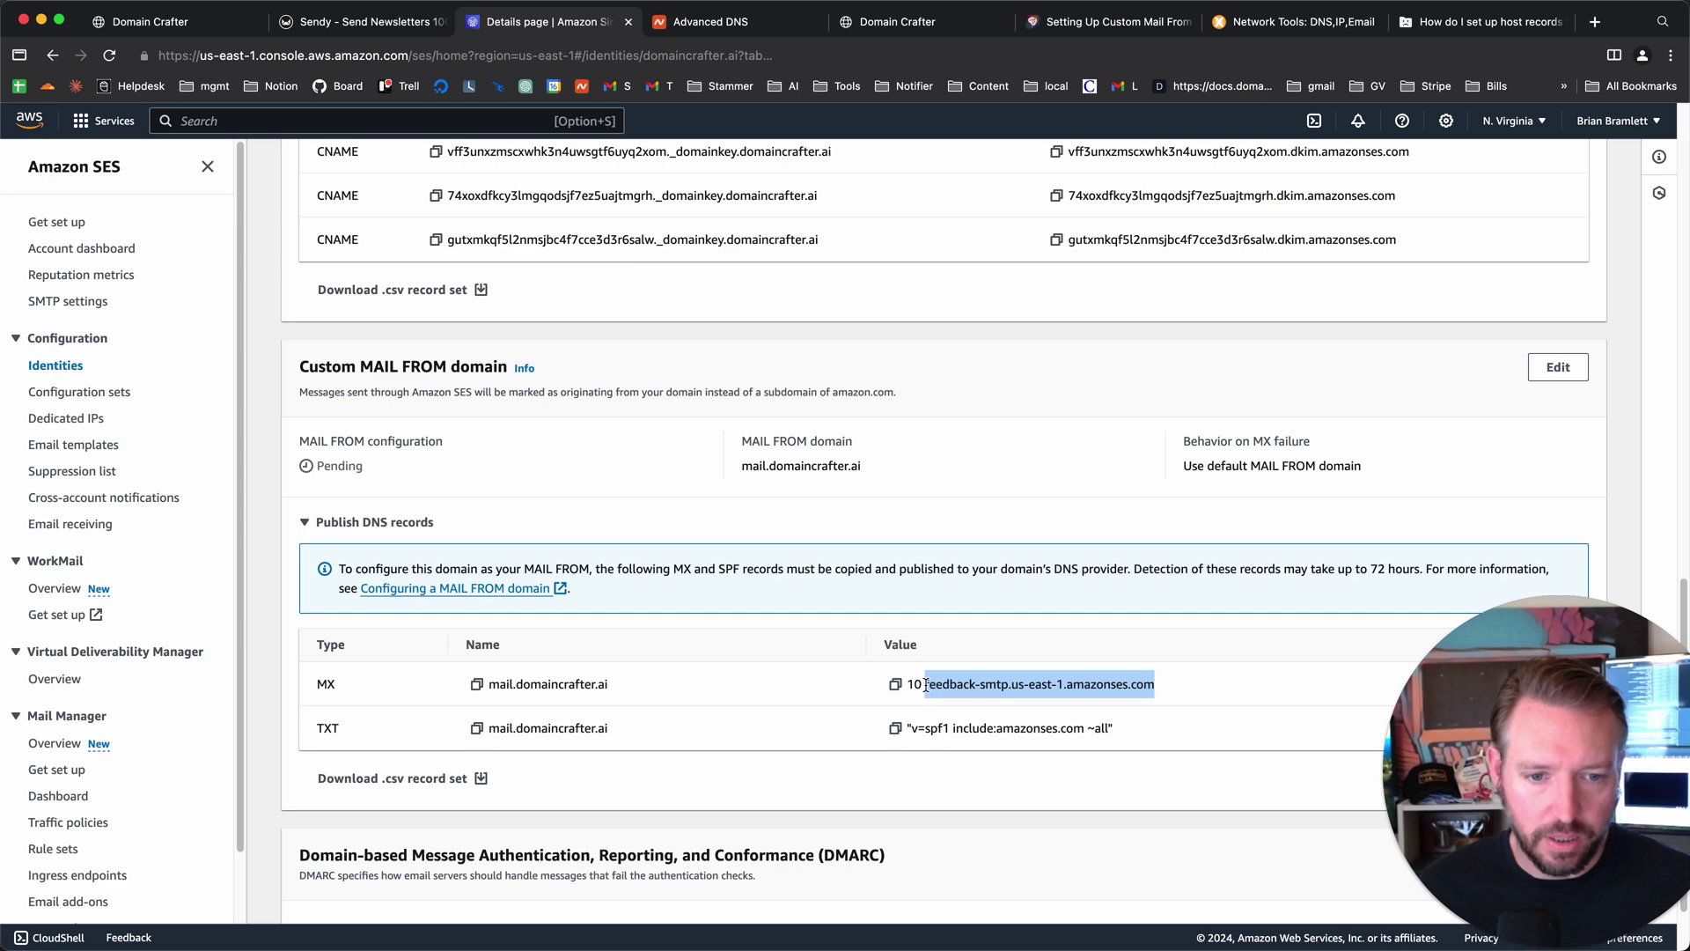
- Save the ALT4.ASPMX.L.GOOGLE.COM priority-10 MX record in Namecheap's Advanced DNS
click(705, 31)
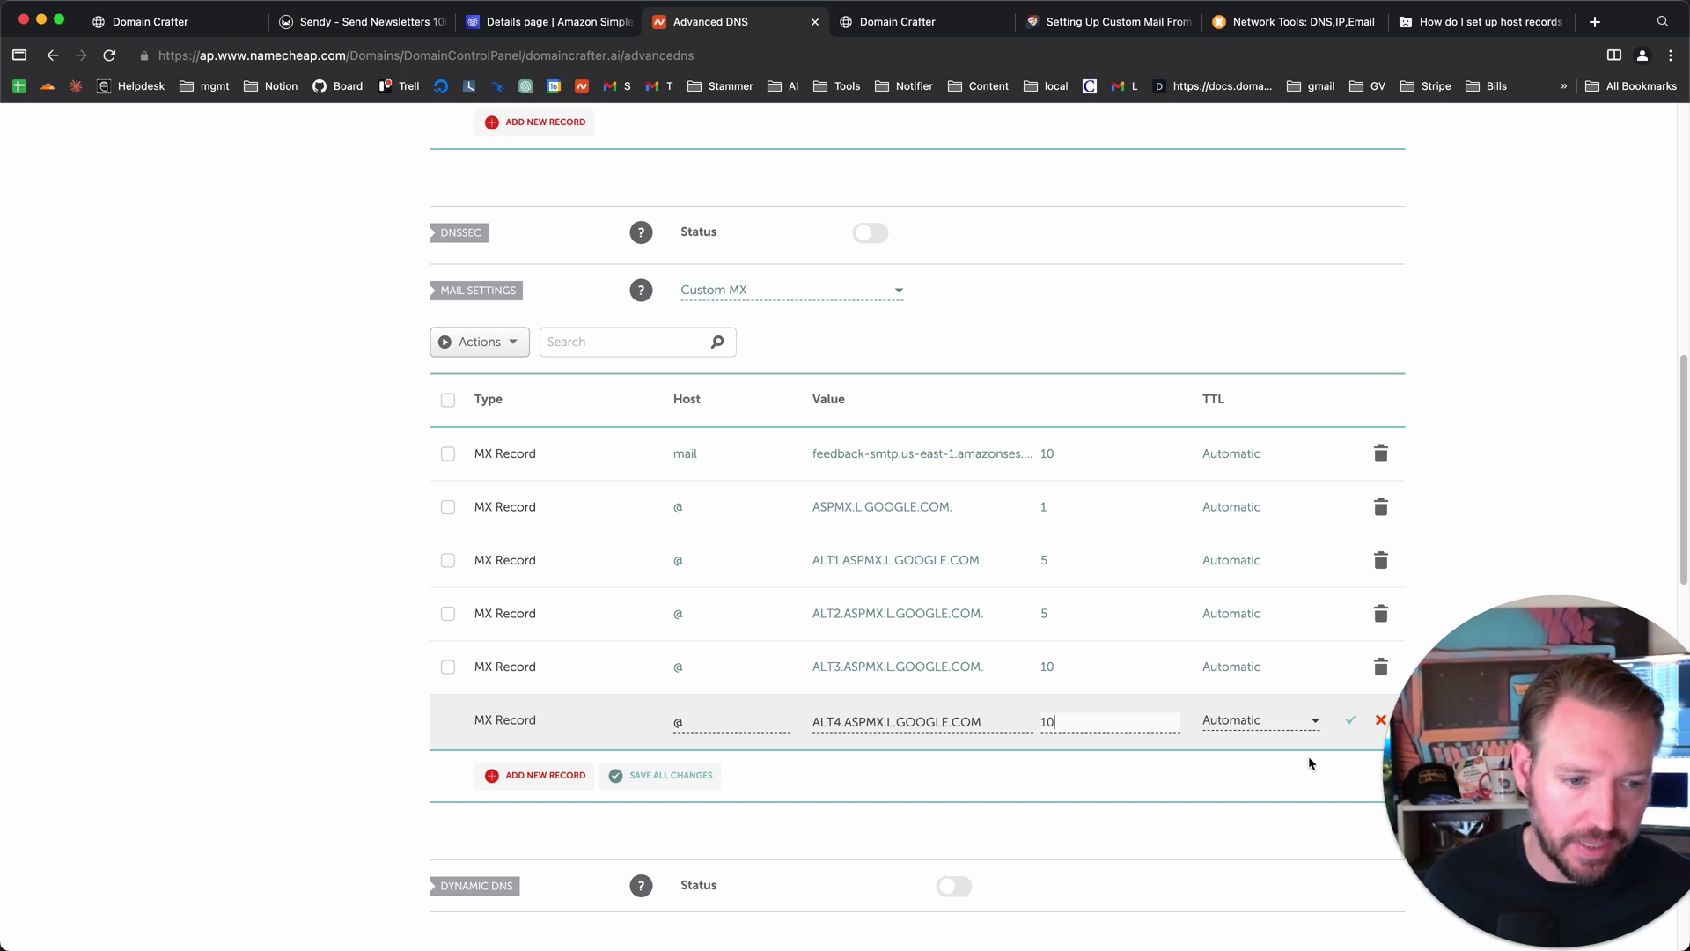
click(1350, 720)
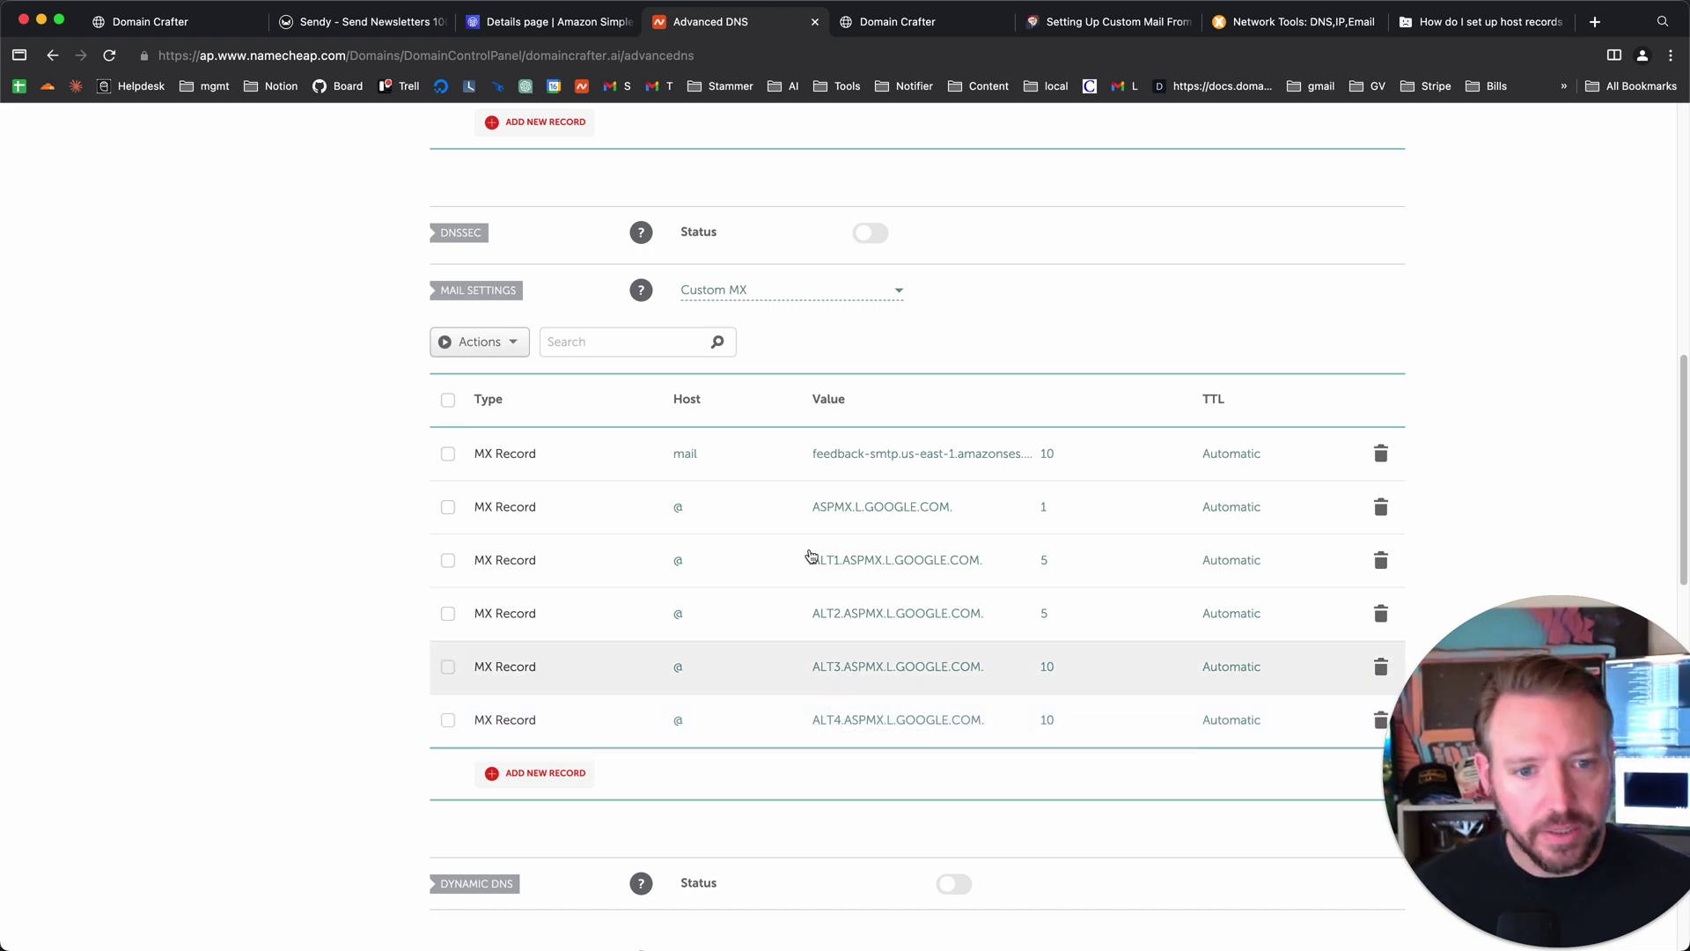
scroll(896, 525, up, 7)
scroll(897, 532, up, 2)
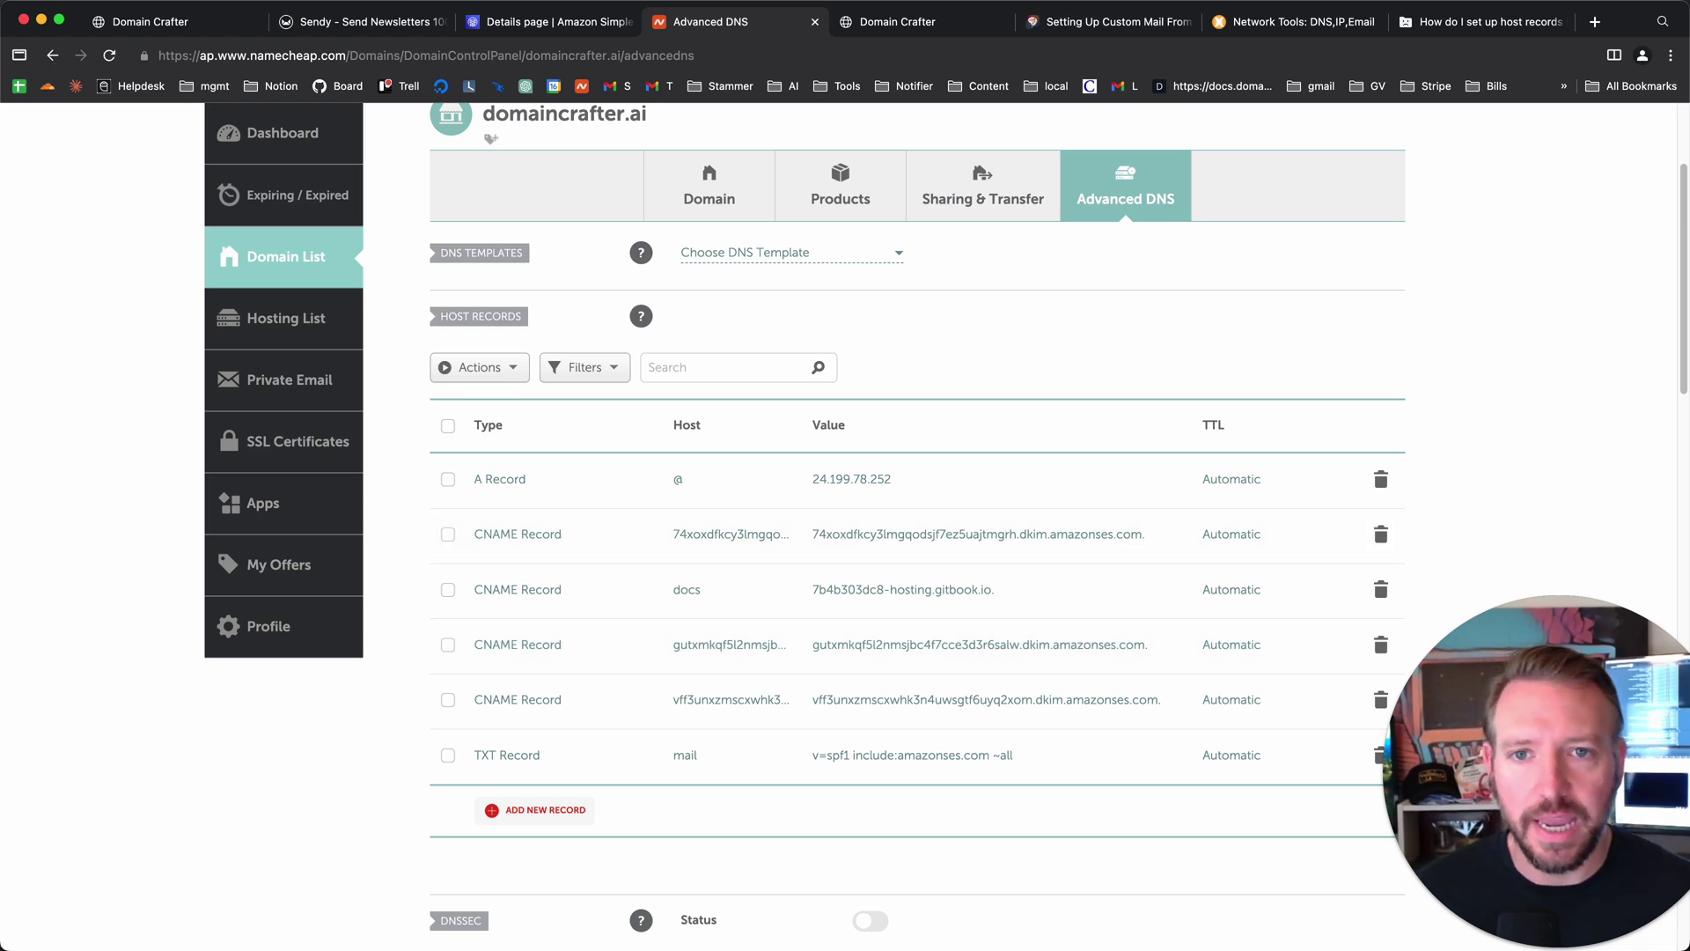
- Reload the SES domain details to show MAIL FROM mail.domaincrafter.ai as Successful, plus the DMARC record
click(561, 33)
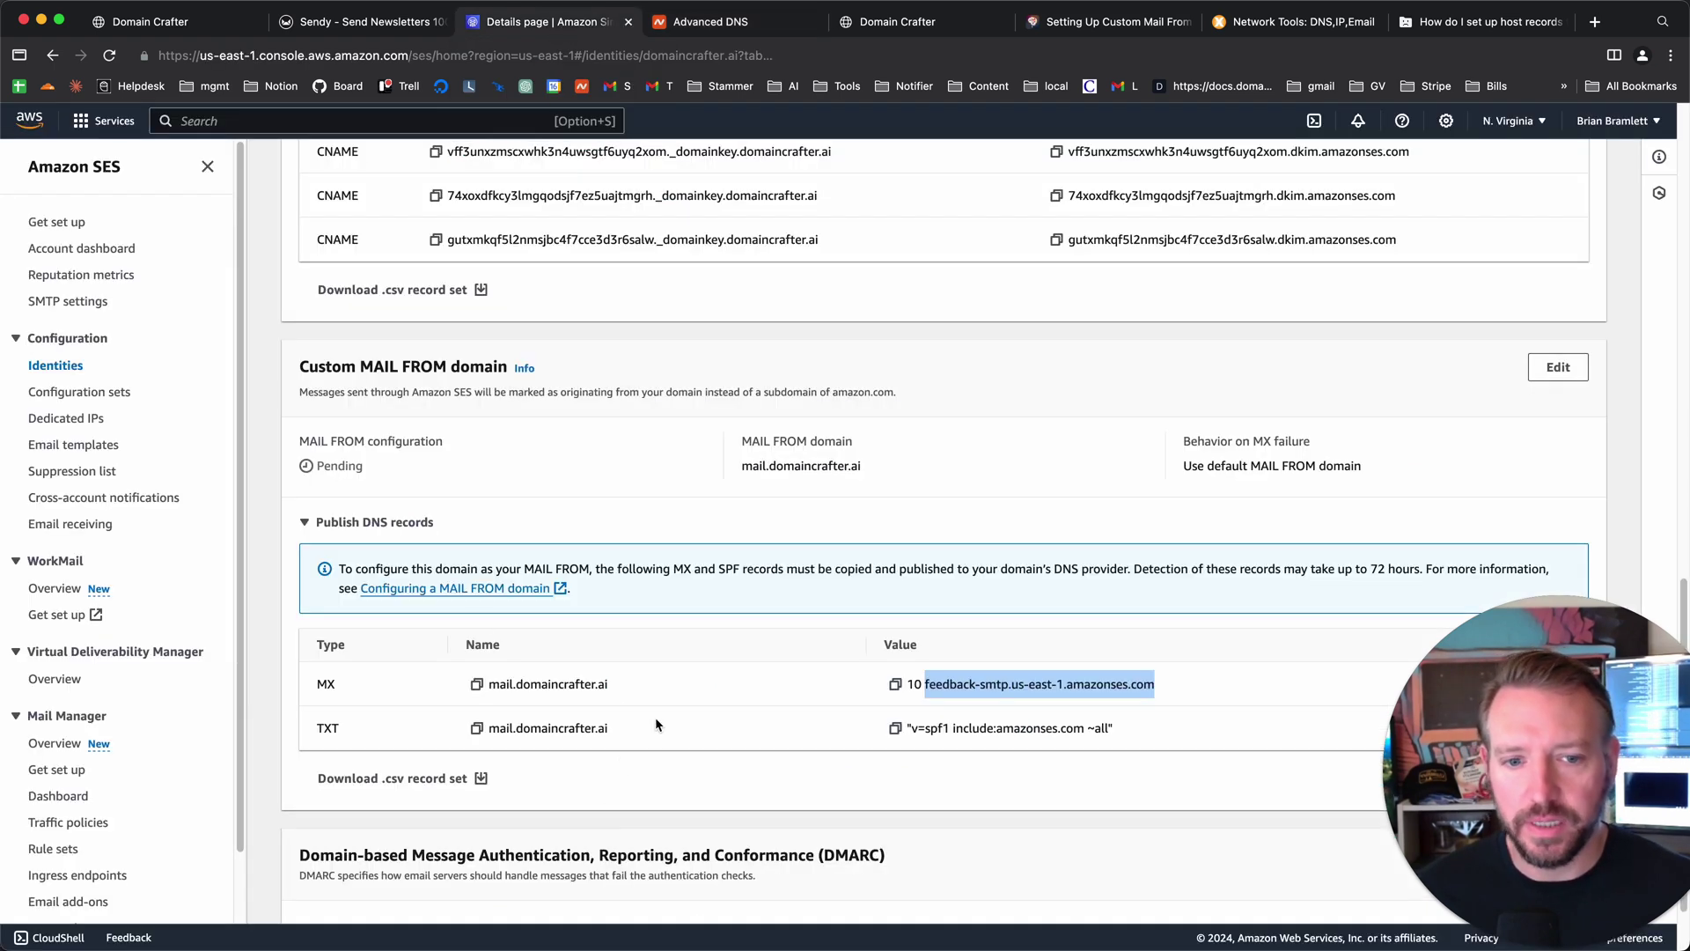
scroll(656, 718, down, 1)
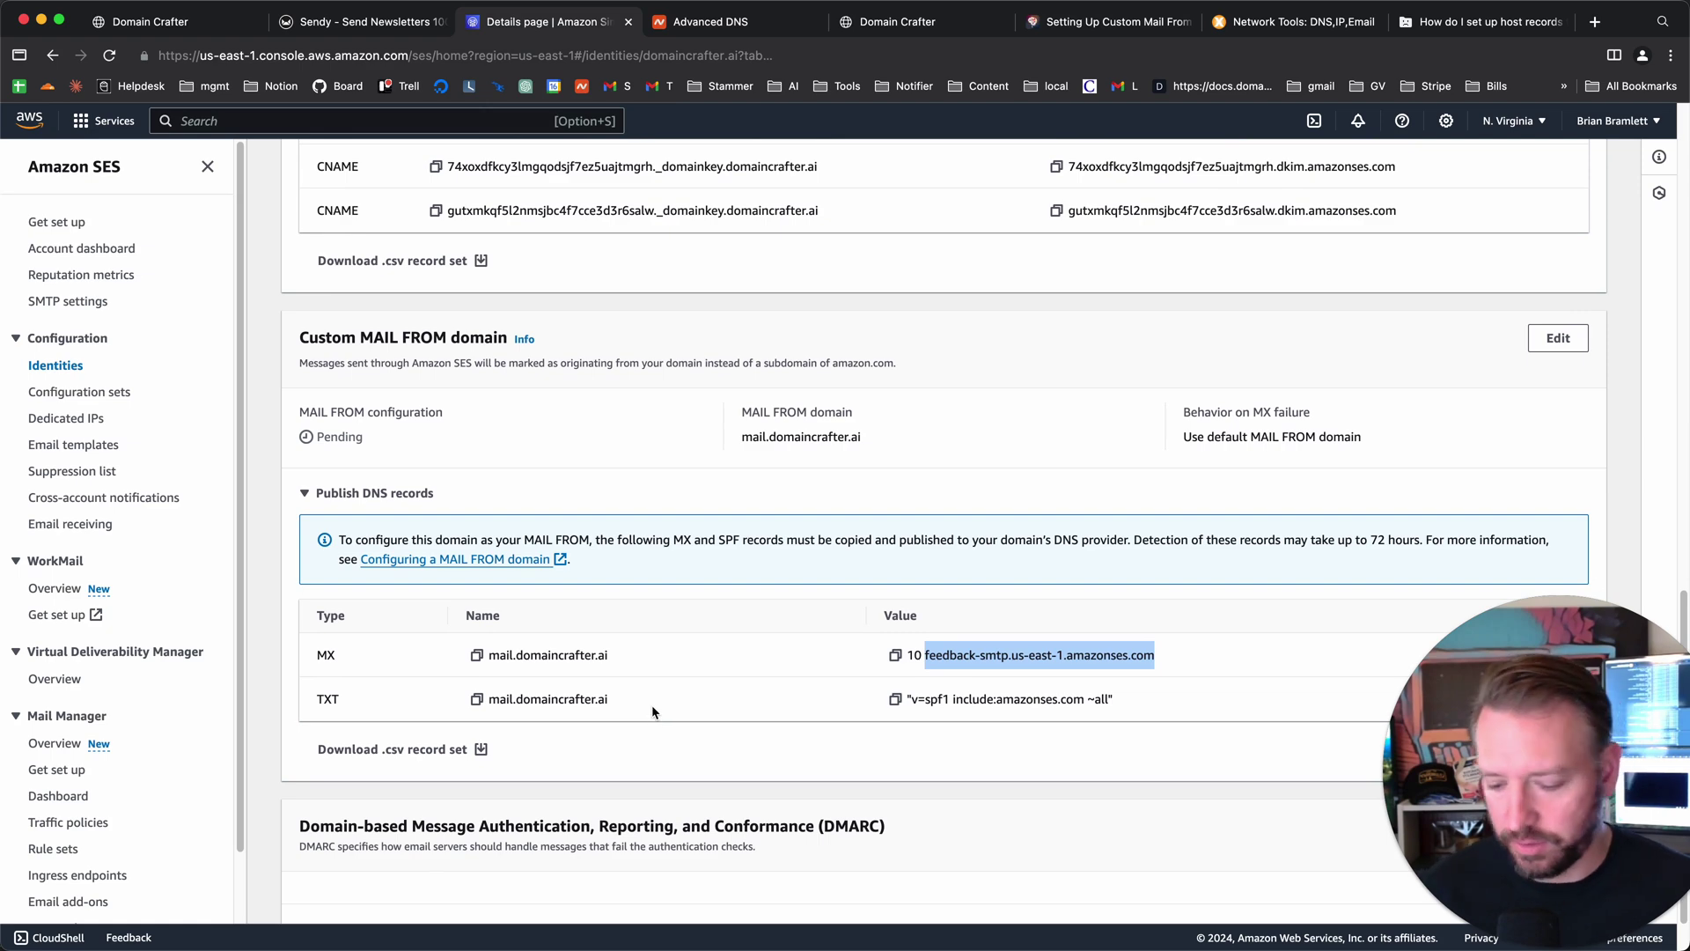
key(super+r)
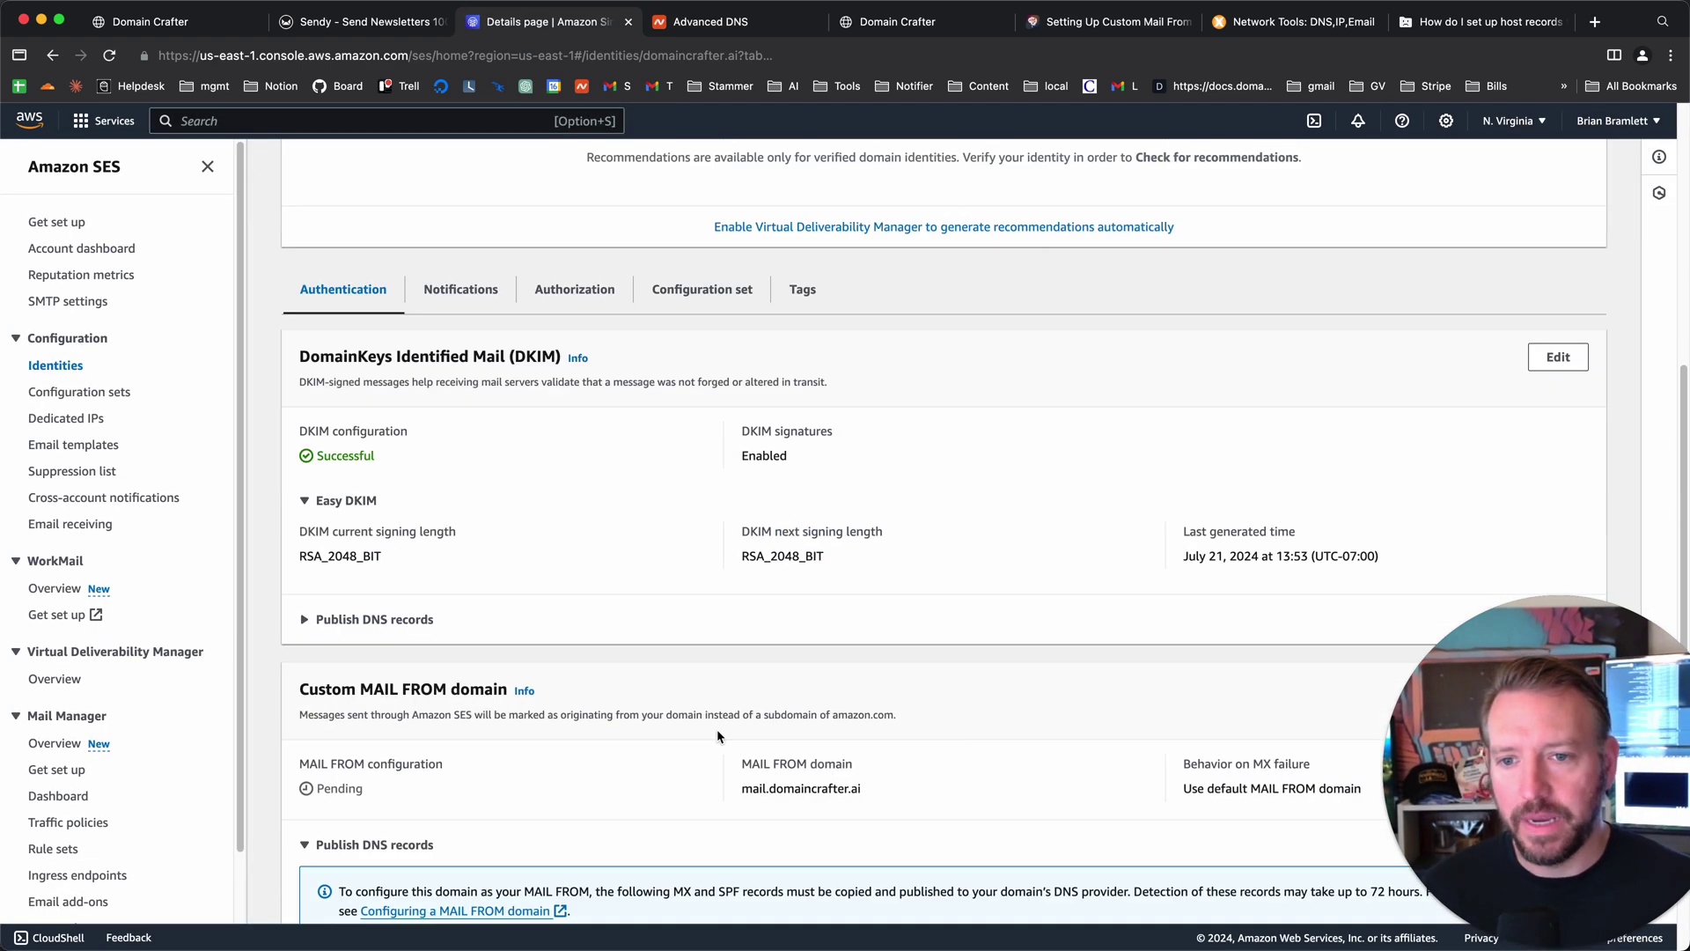
scroll(706, 742, down, 5)
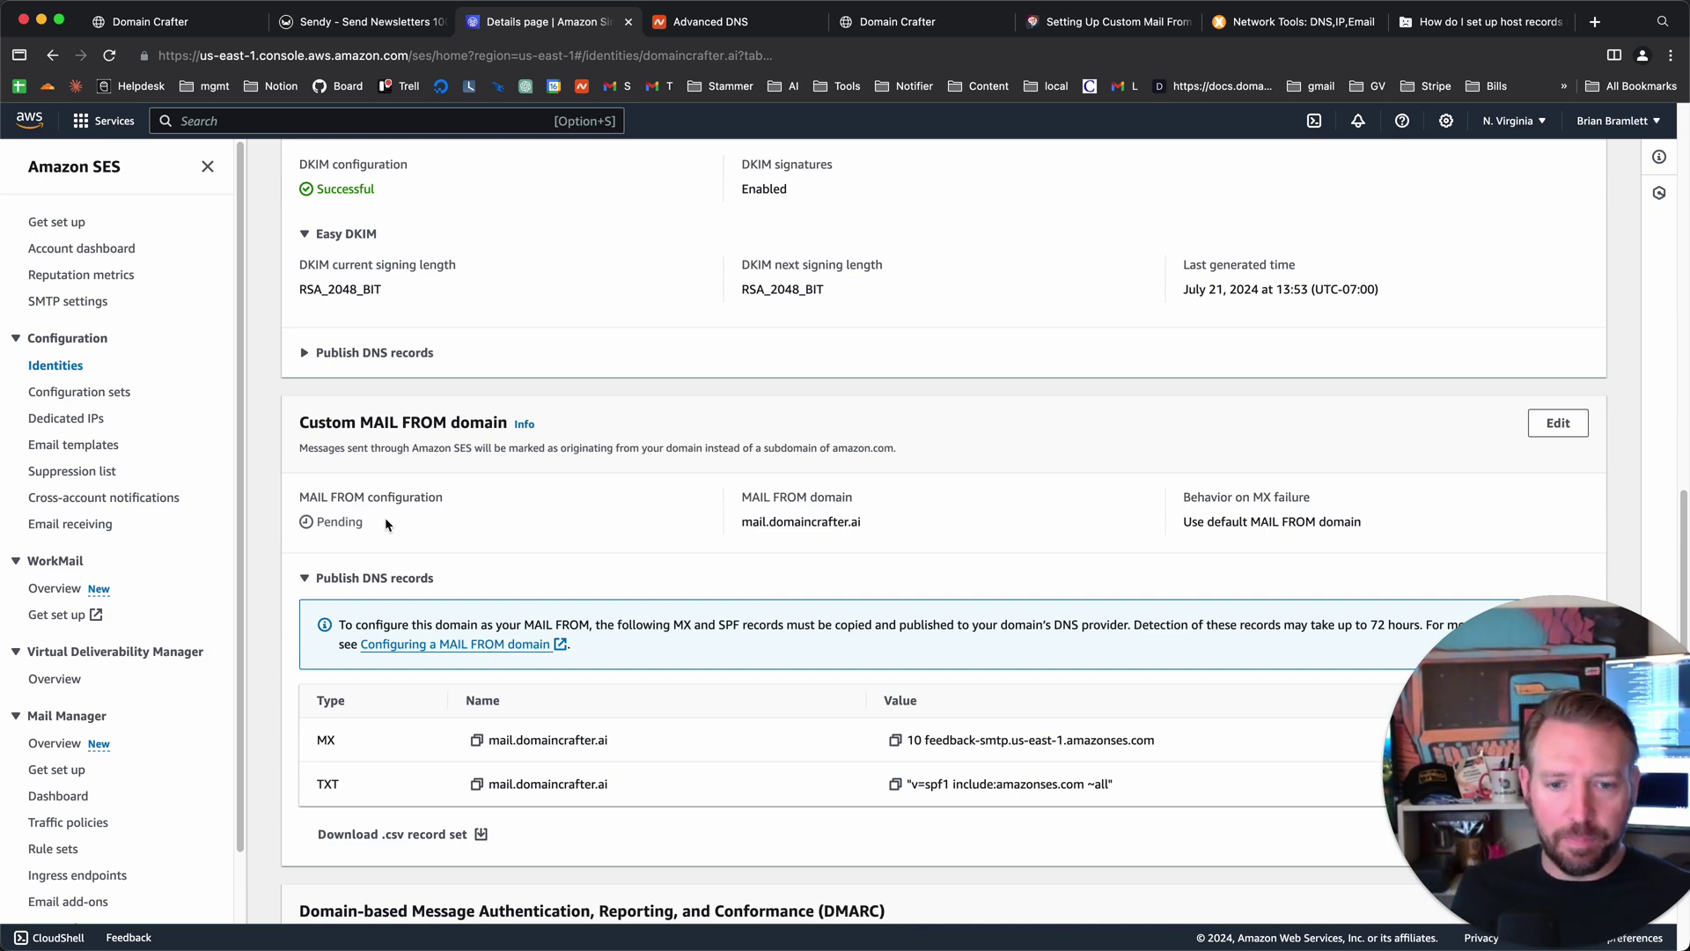
scroll(930, 541, down, 2)
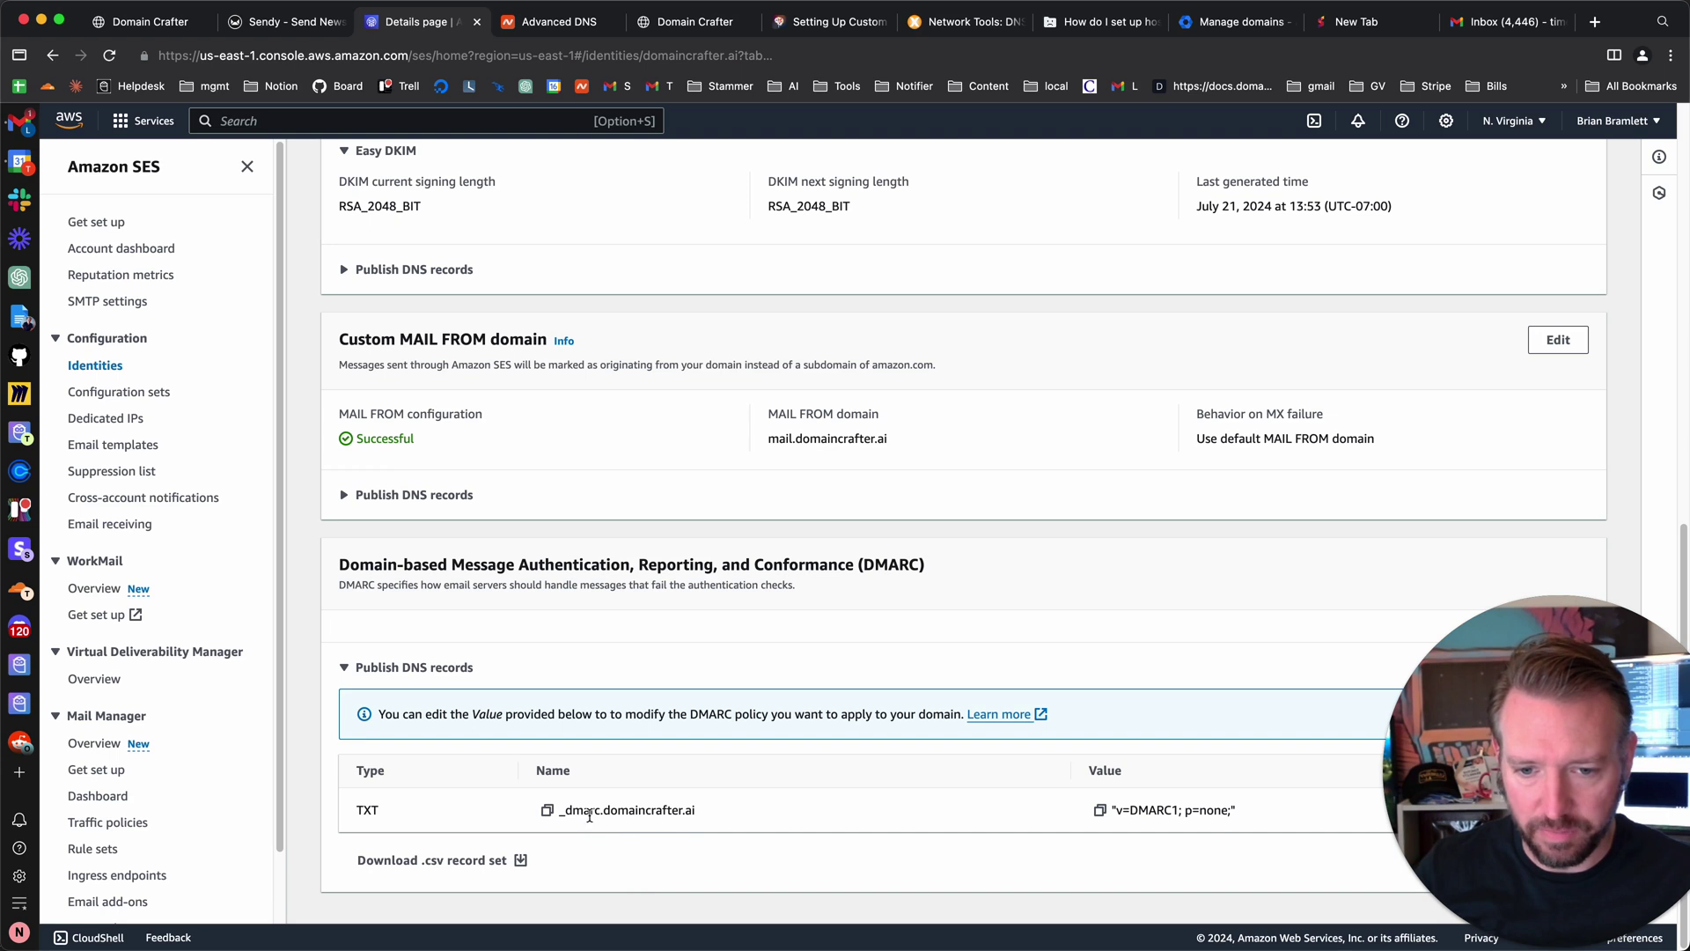
- Copy the DMARC host _dmarc and its TXT value 'v=DMARC1; p=none;' from SES
double_click(588, 810)
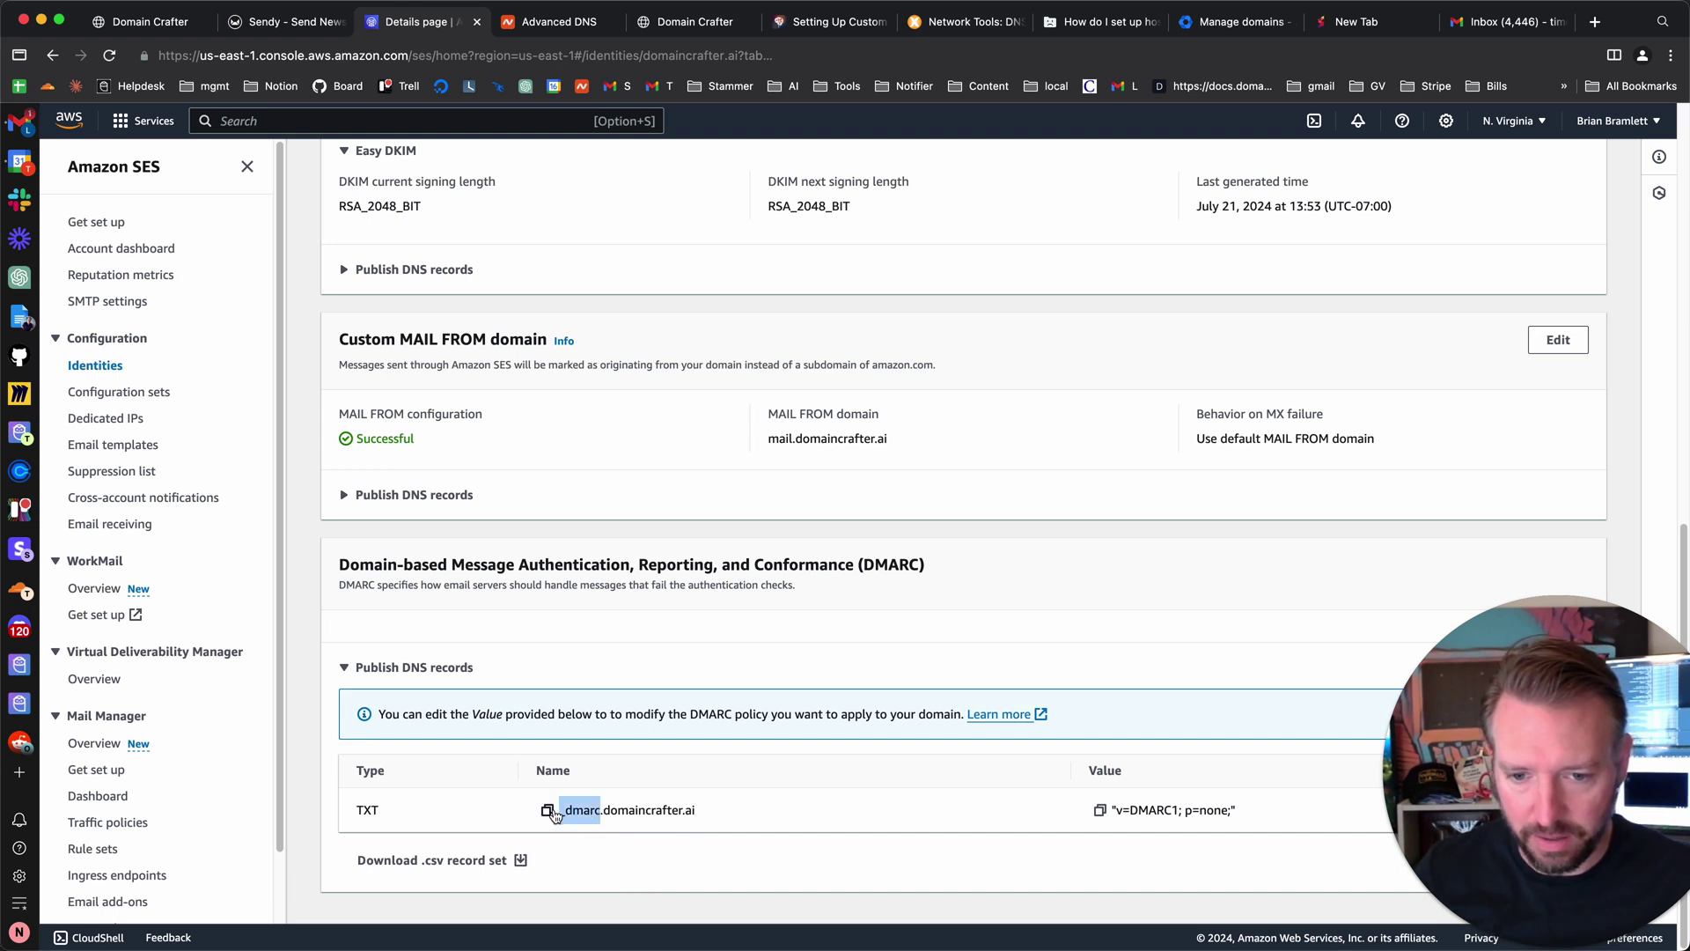
key(super+c)
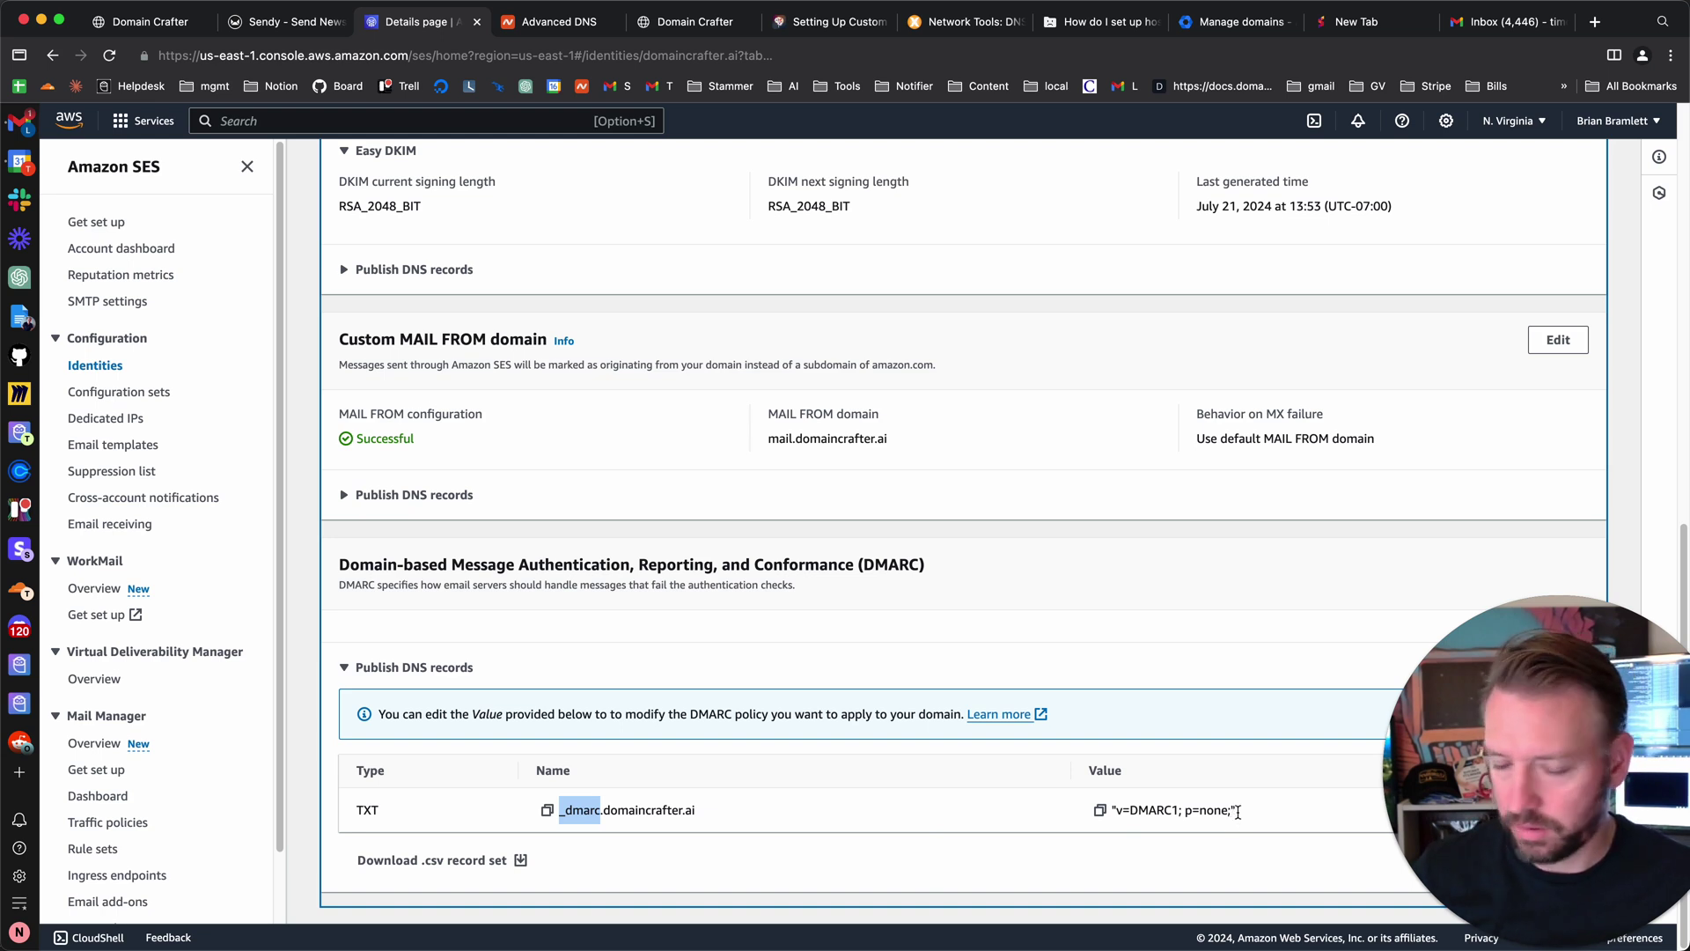
click(1101, 811)
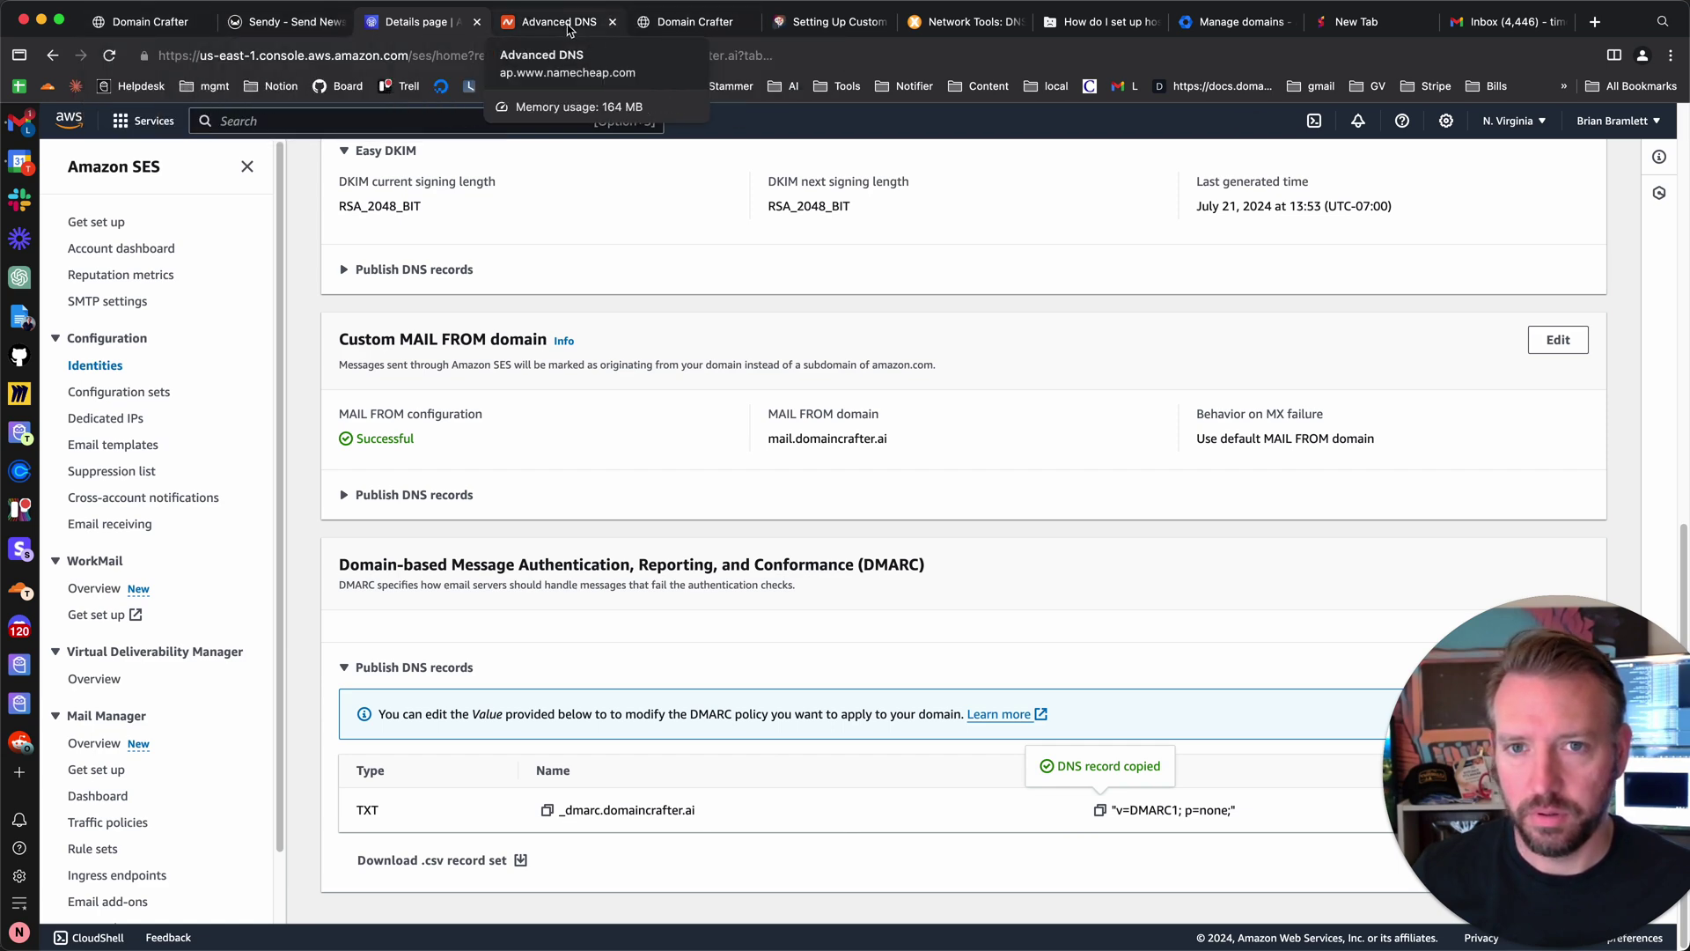
- Add a new TXT record in Namecheap with host _dmarc
click(563, 22)
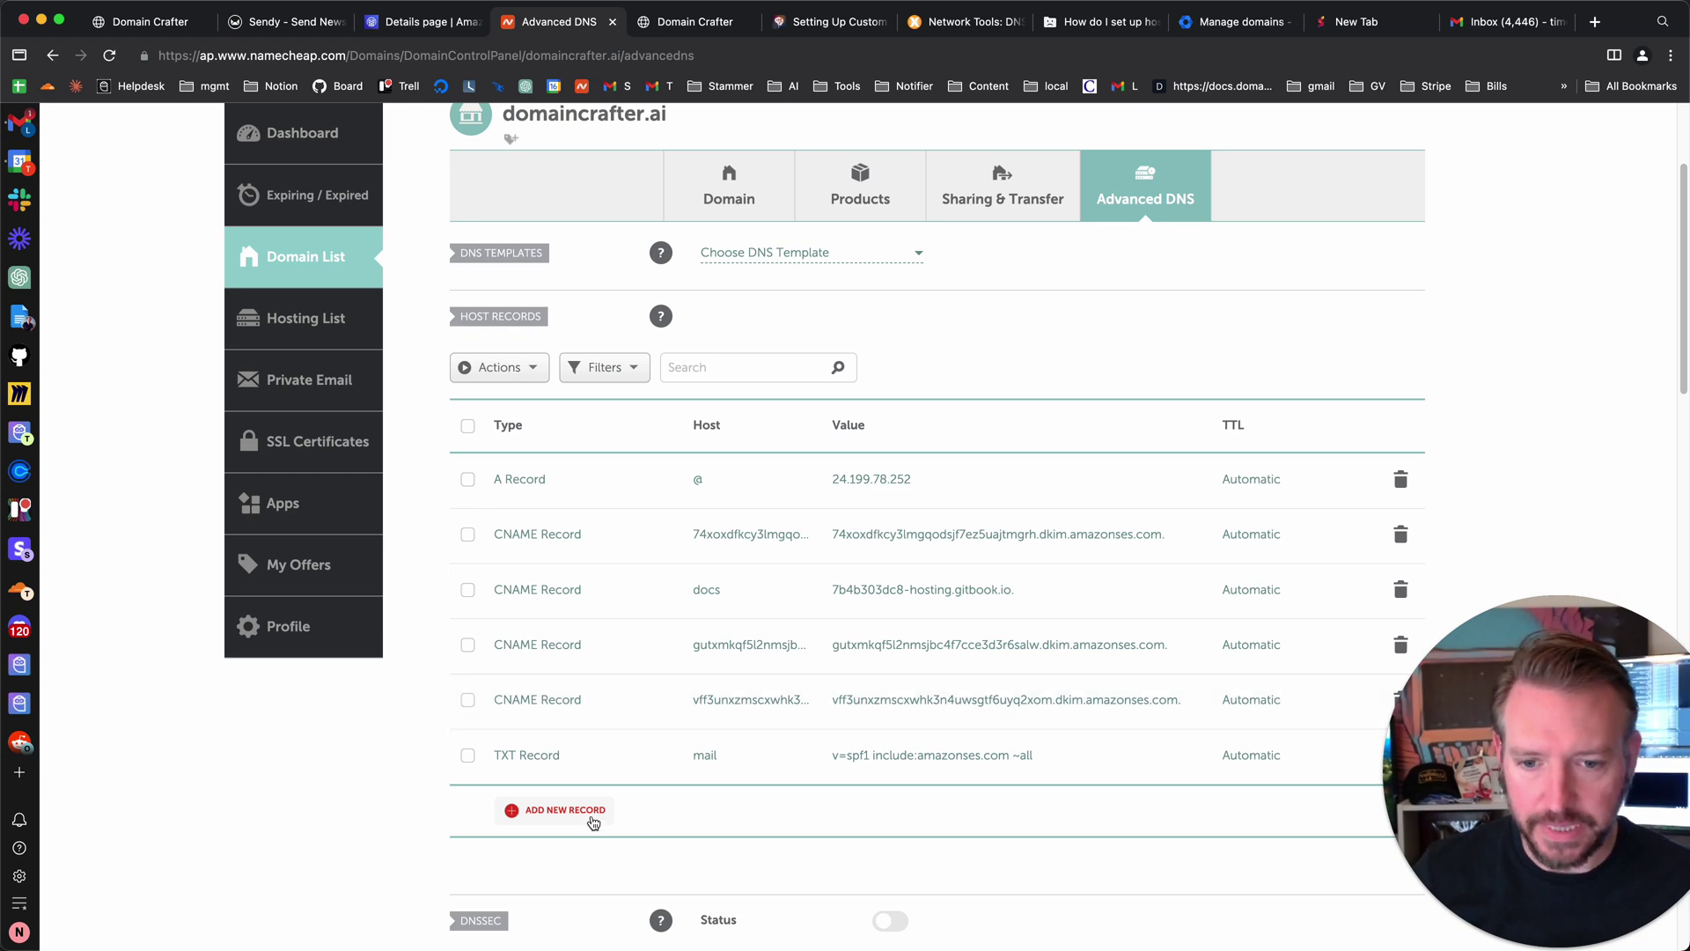
click(588, 817)
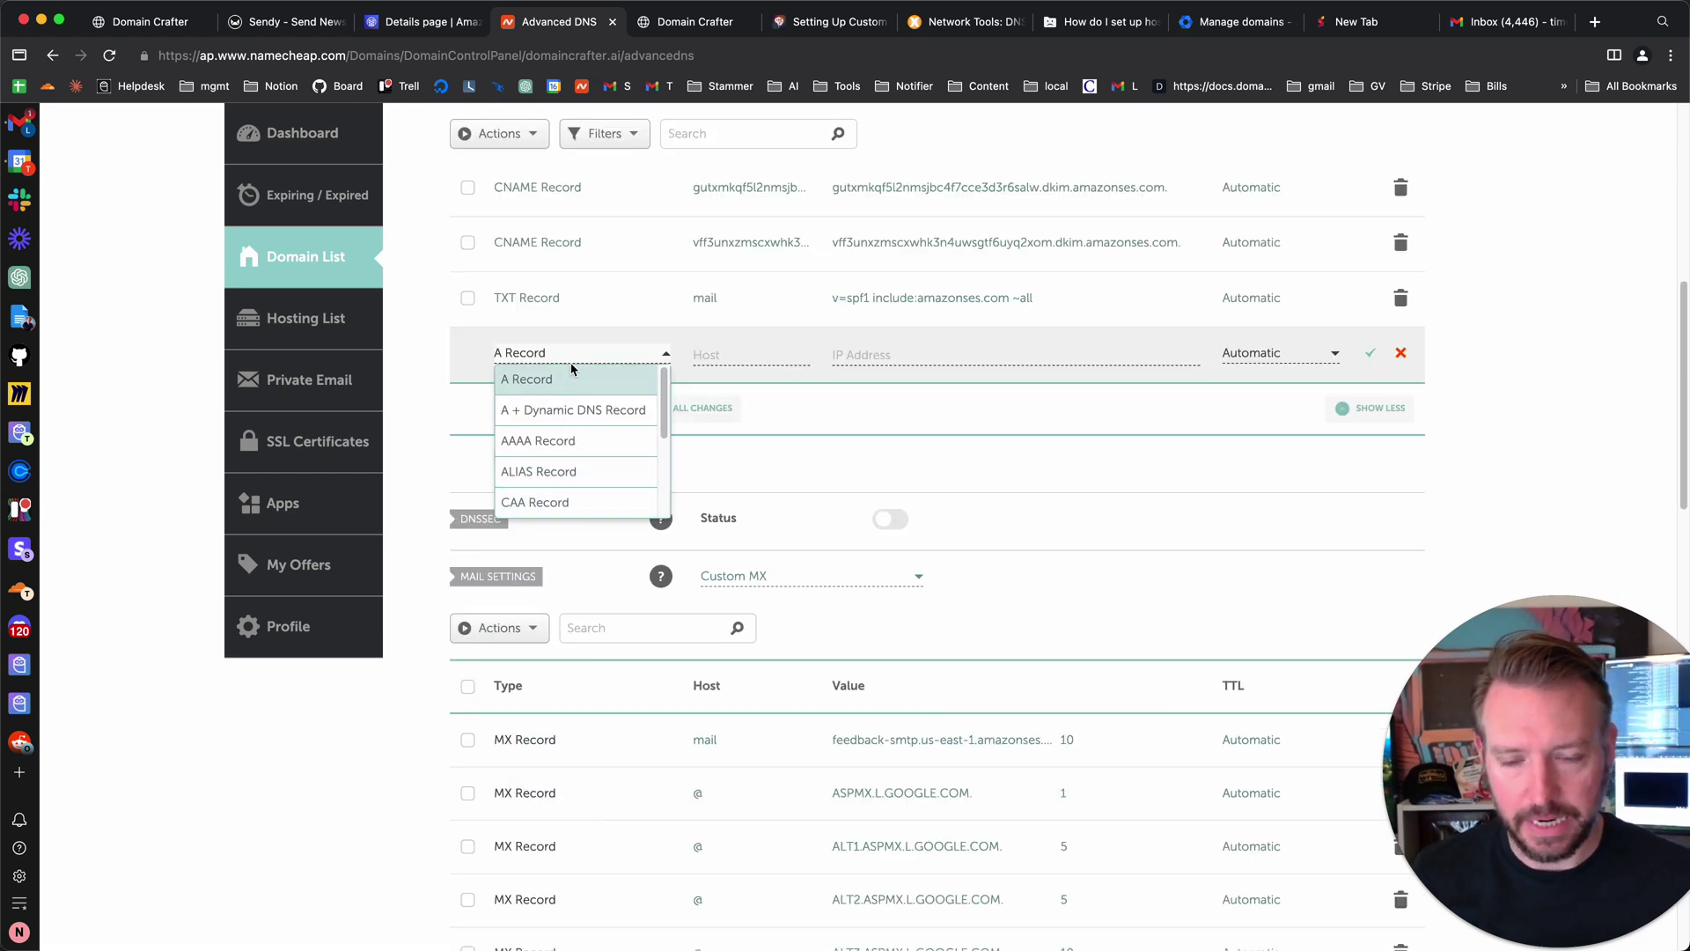
scroll(564, 475, down, 3)
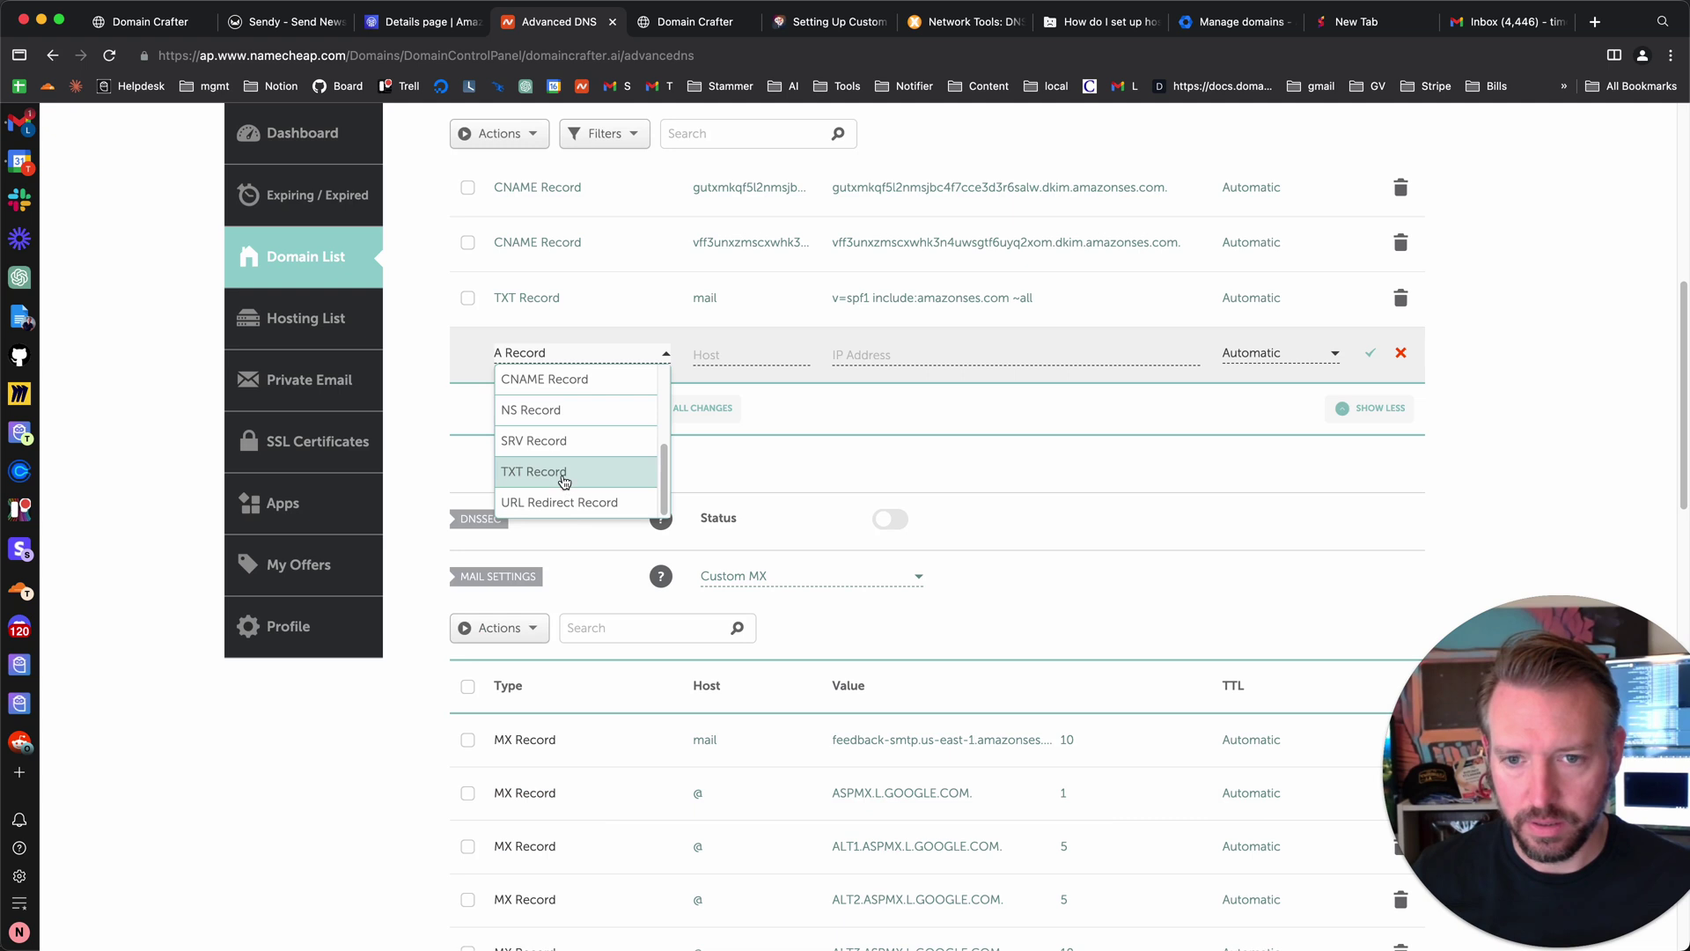
click(564, 480)
click(764, 350)
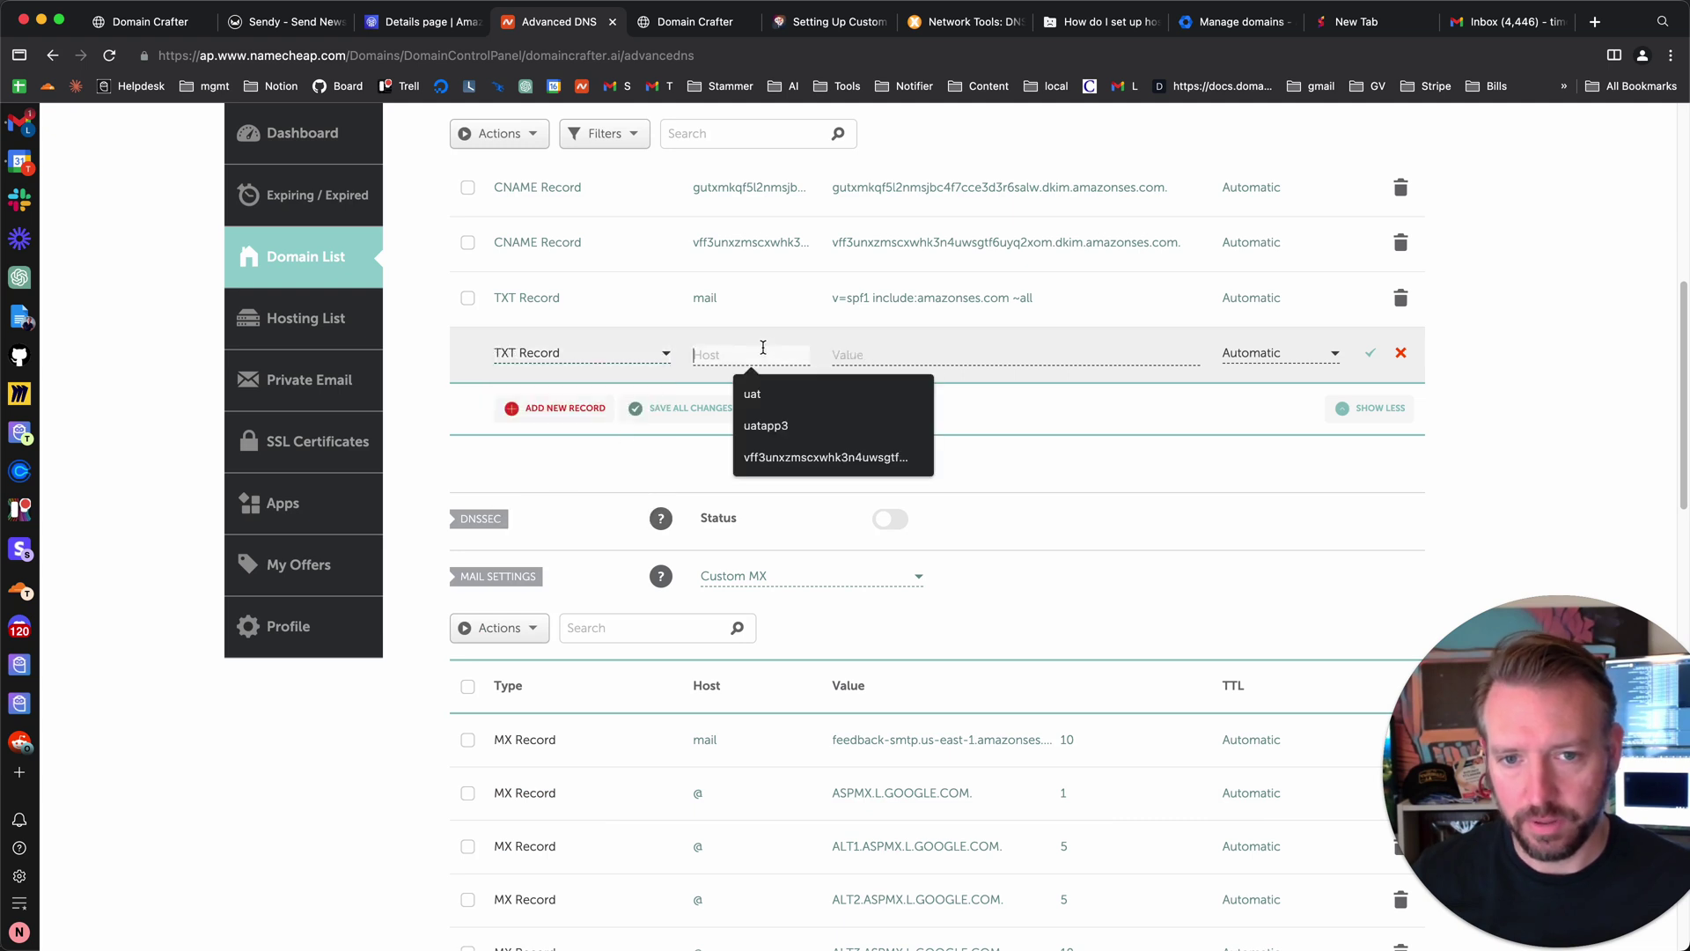
key(super+shift+v)
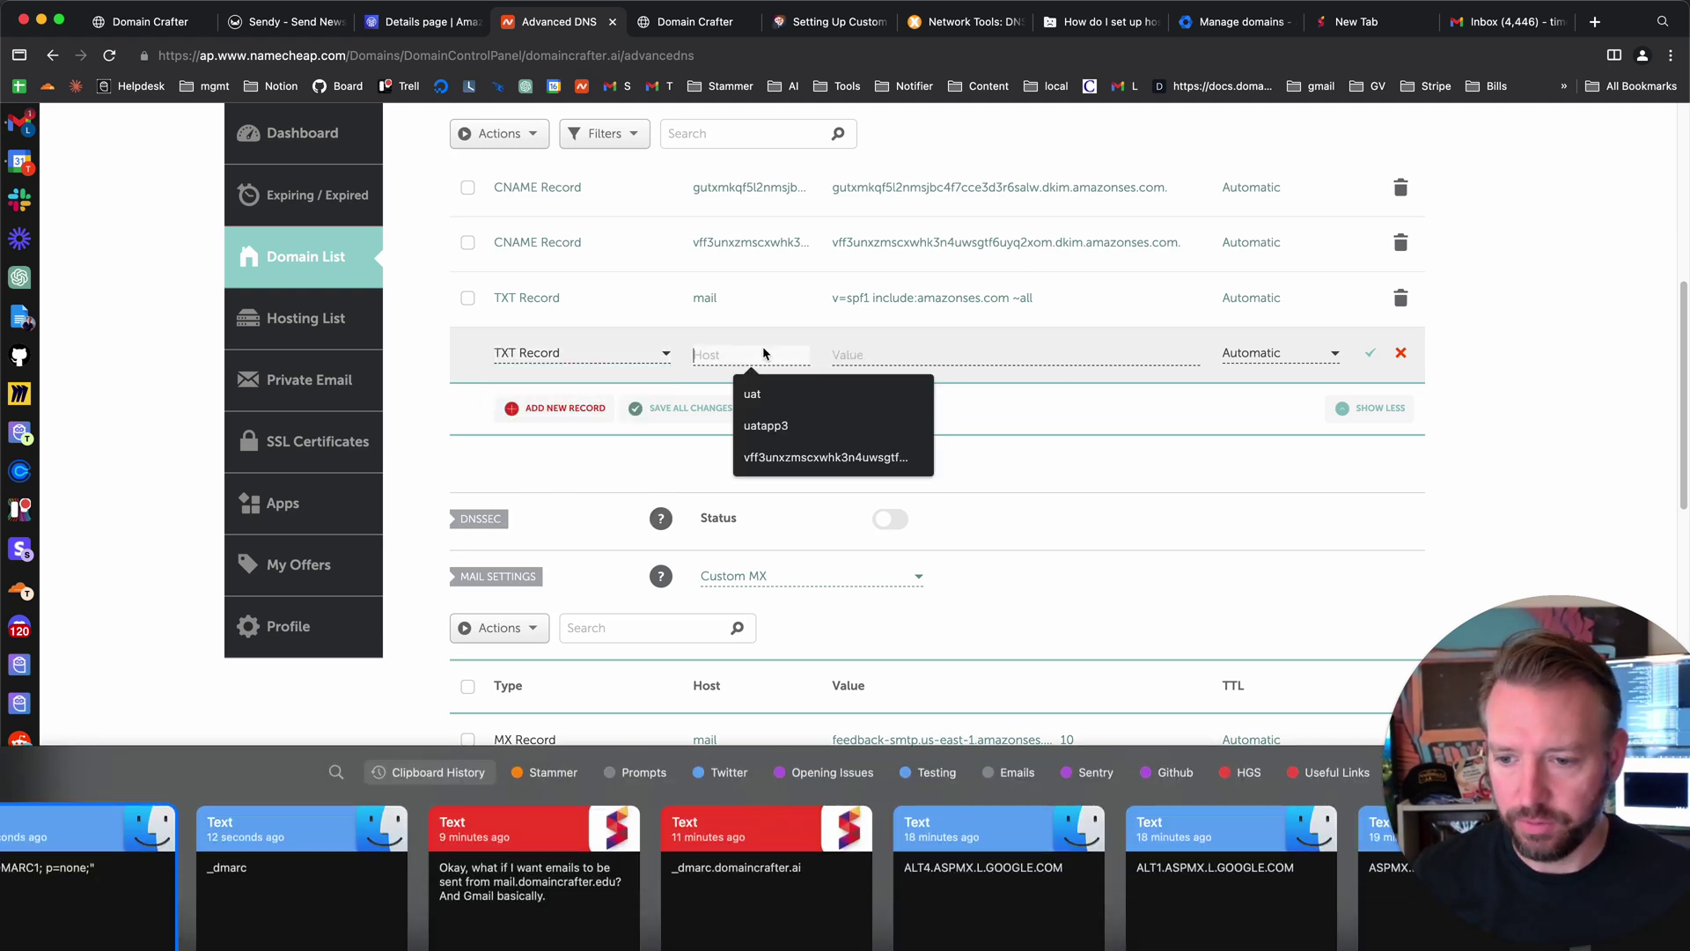
key(Right)
key(Return)
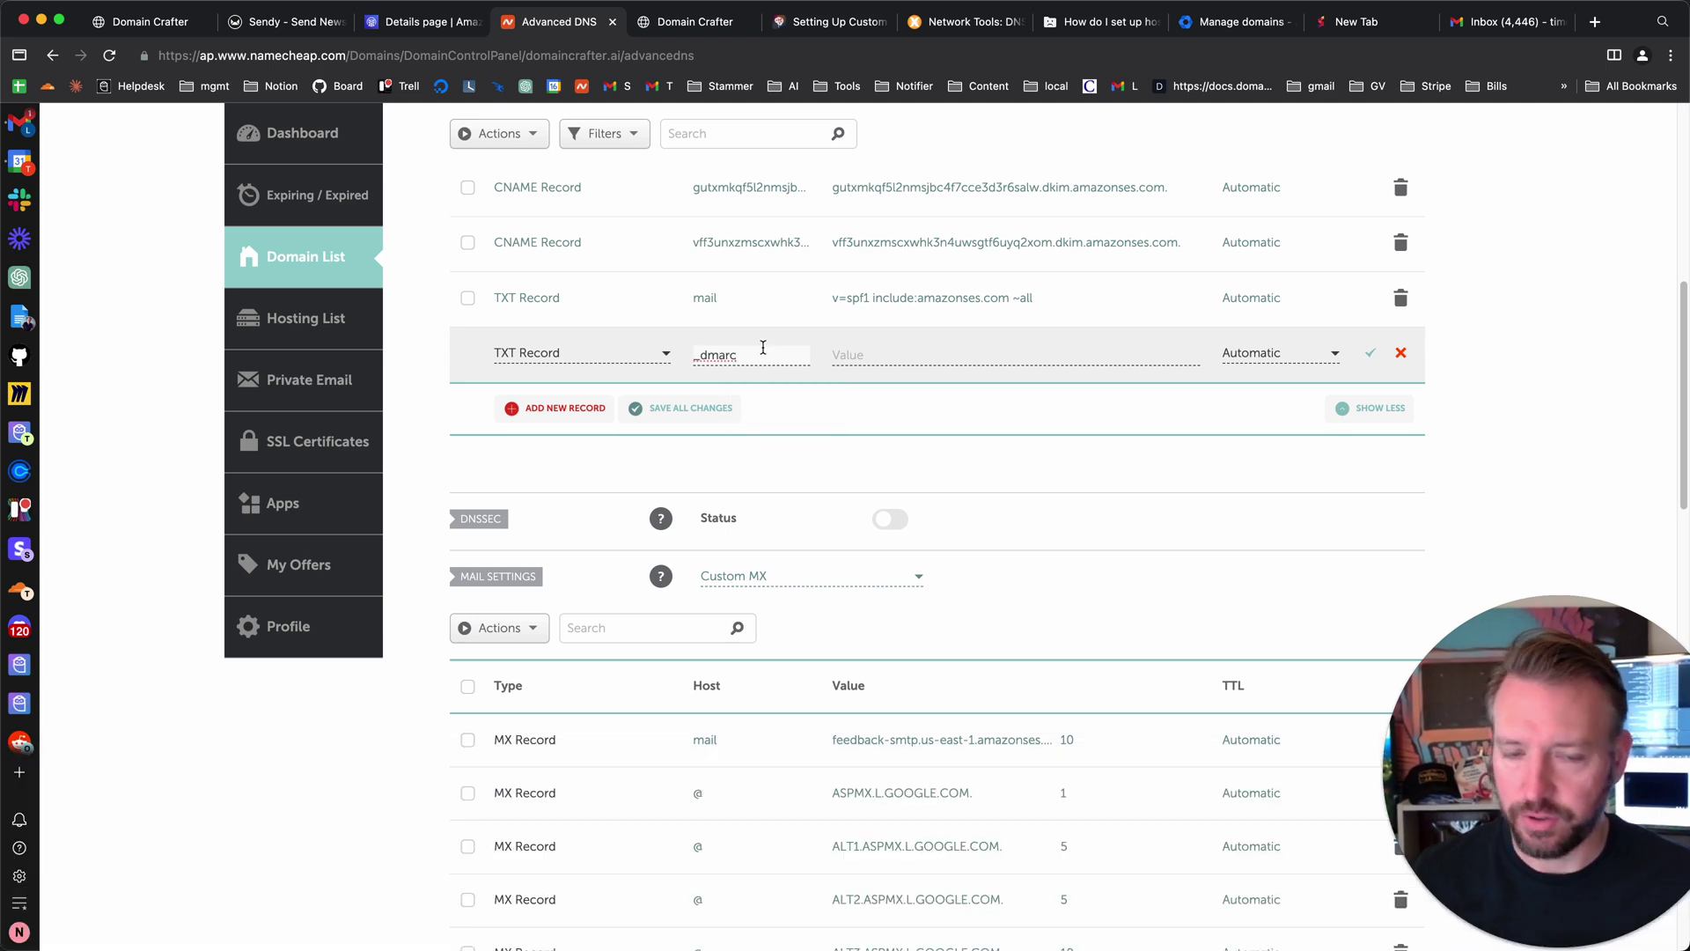
- Give the _dmarc TXT record the value 'v=DMARC1; p=none;', save it, and go back to SES
click(933, 356)
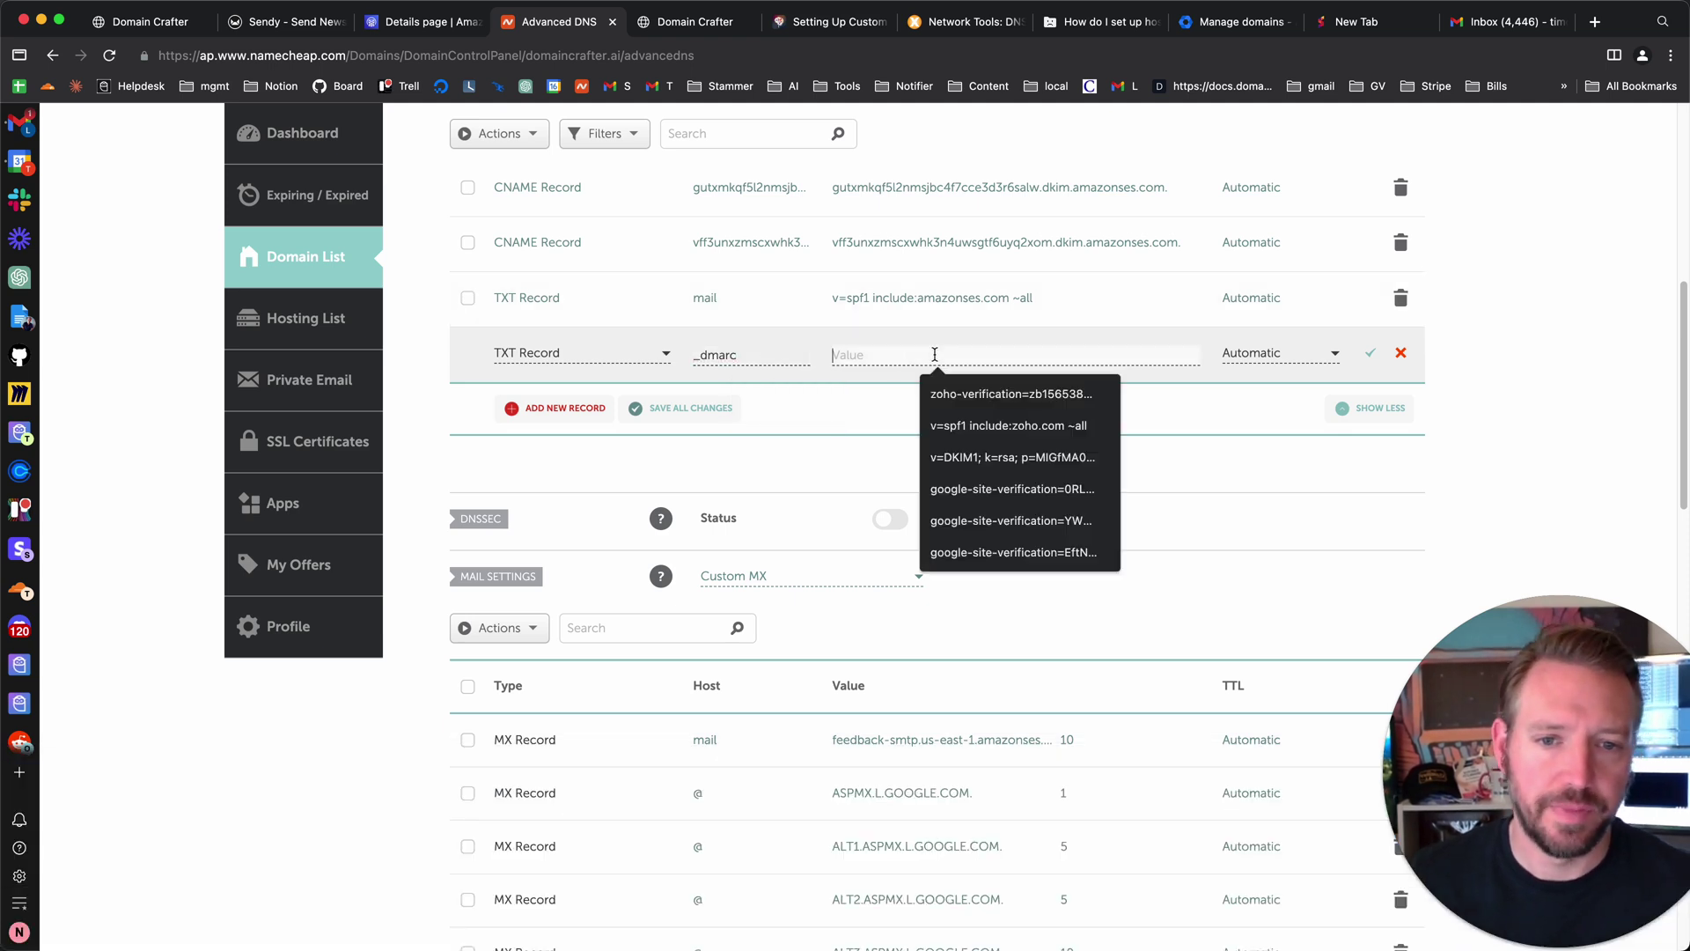
key(super+shift+v)
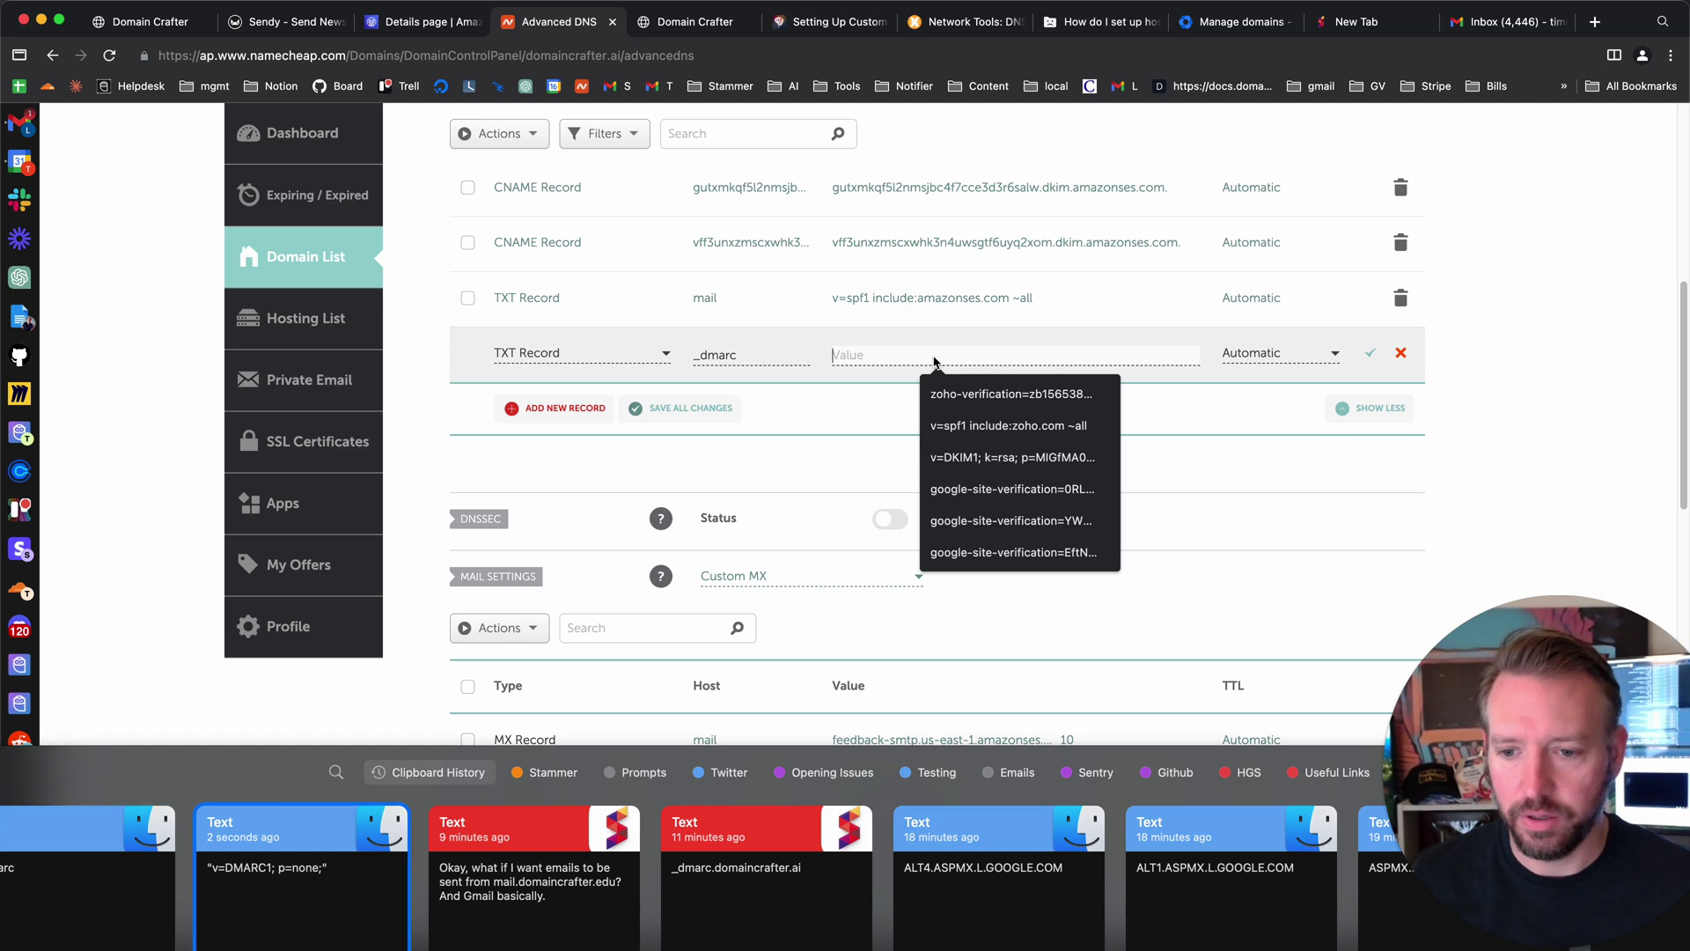
key(Right)
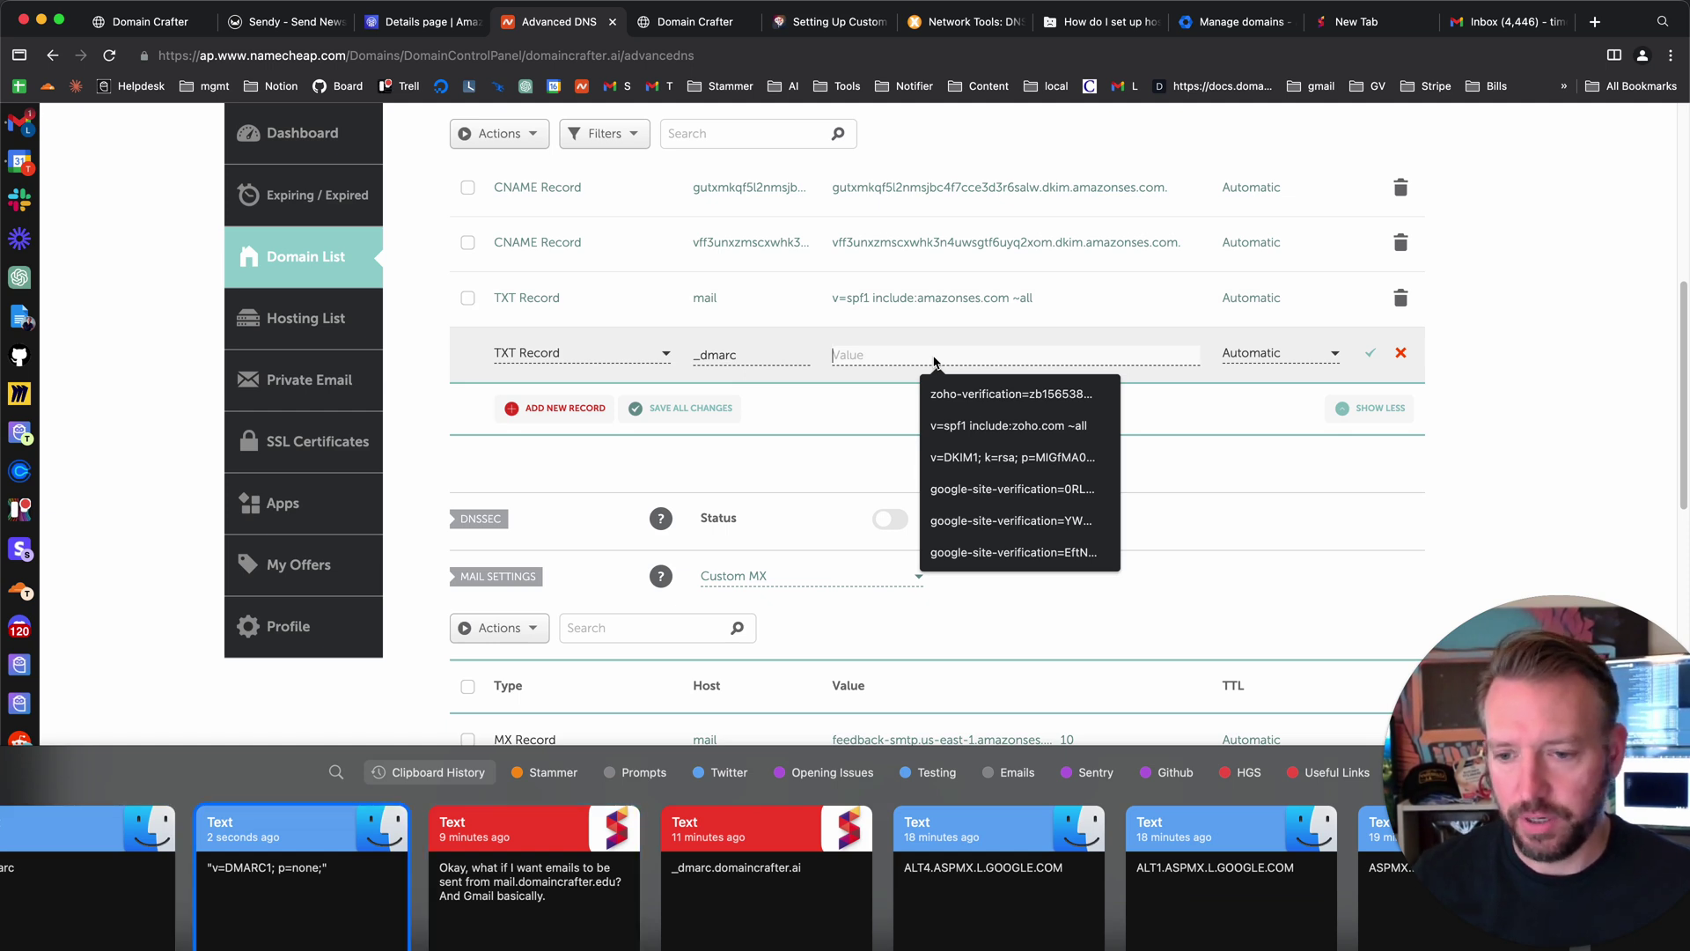
key(Return)
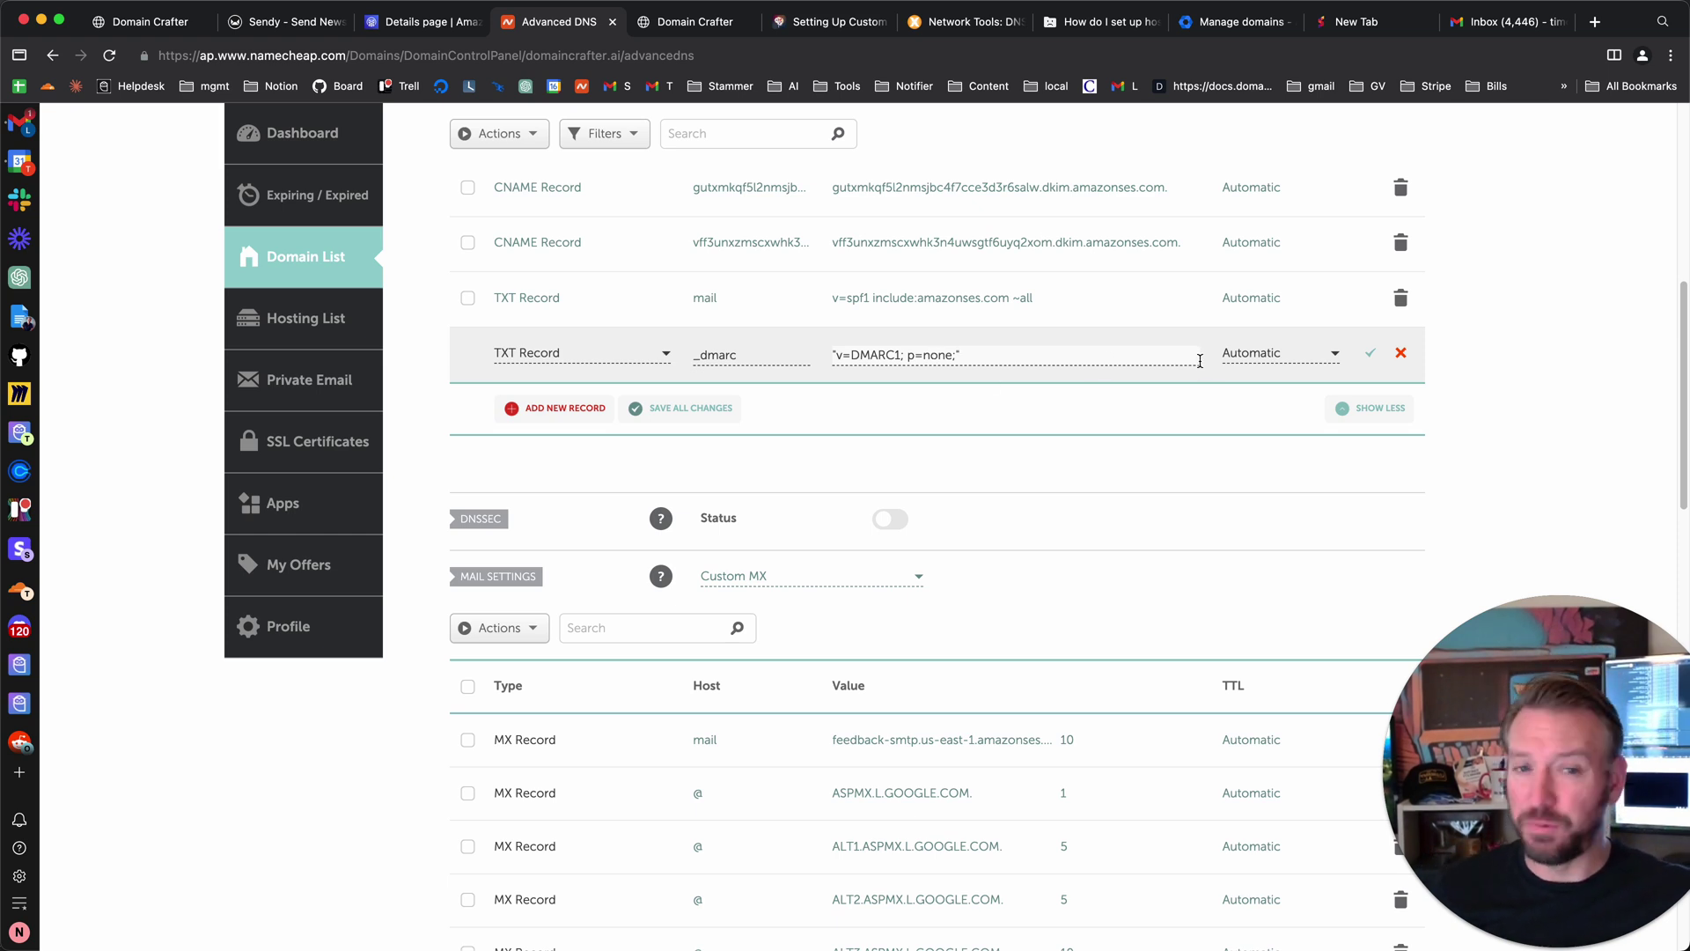
click(1371, 353)
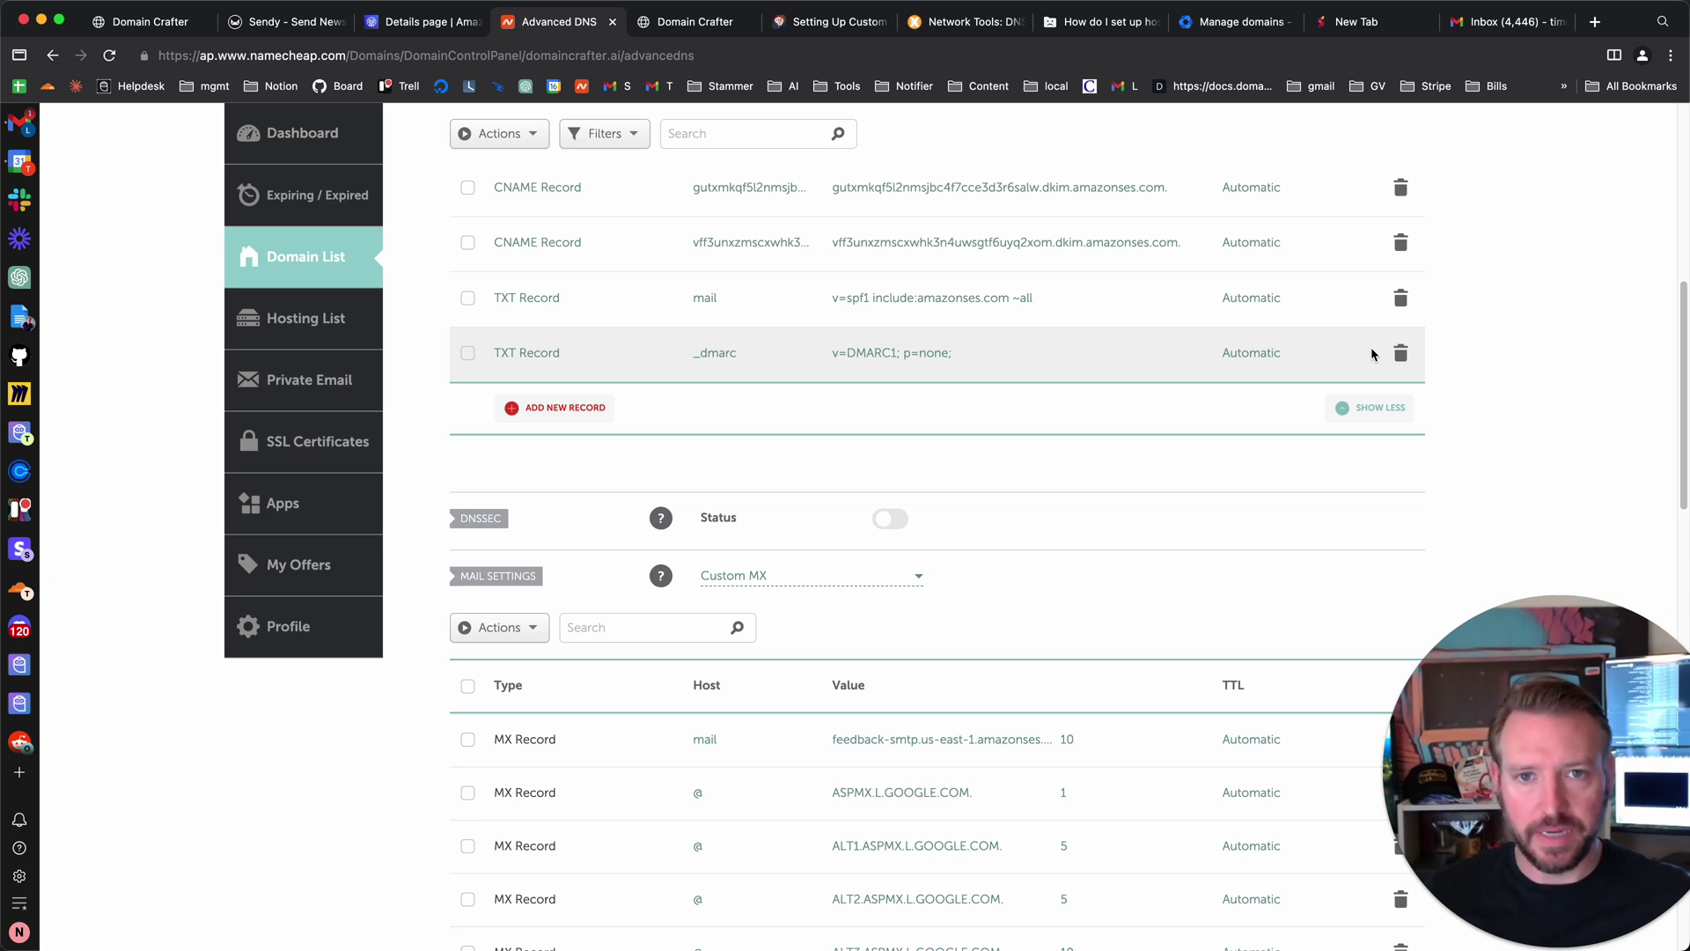
key(ctrl+shift+Tab)
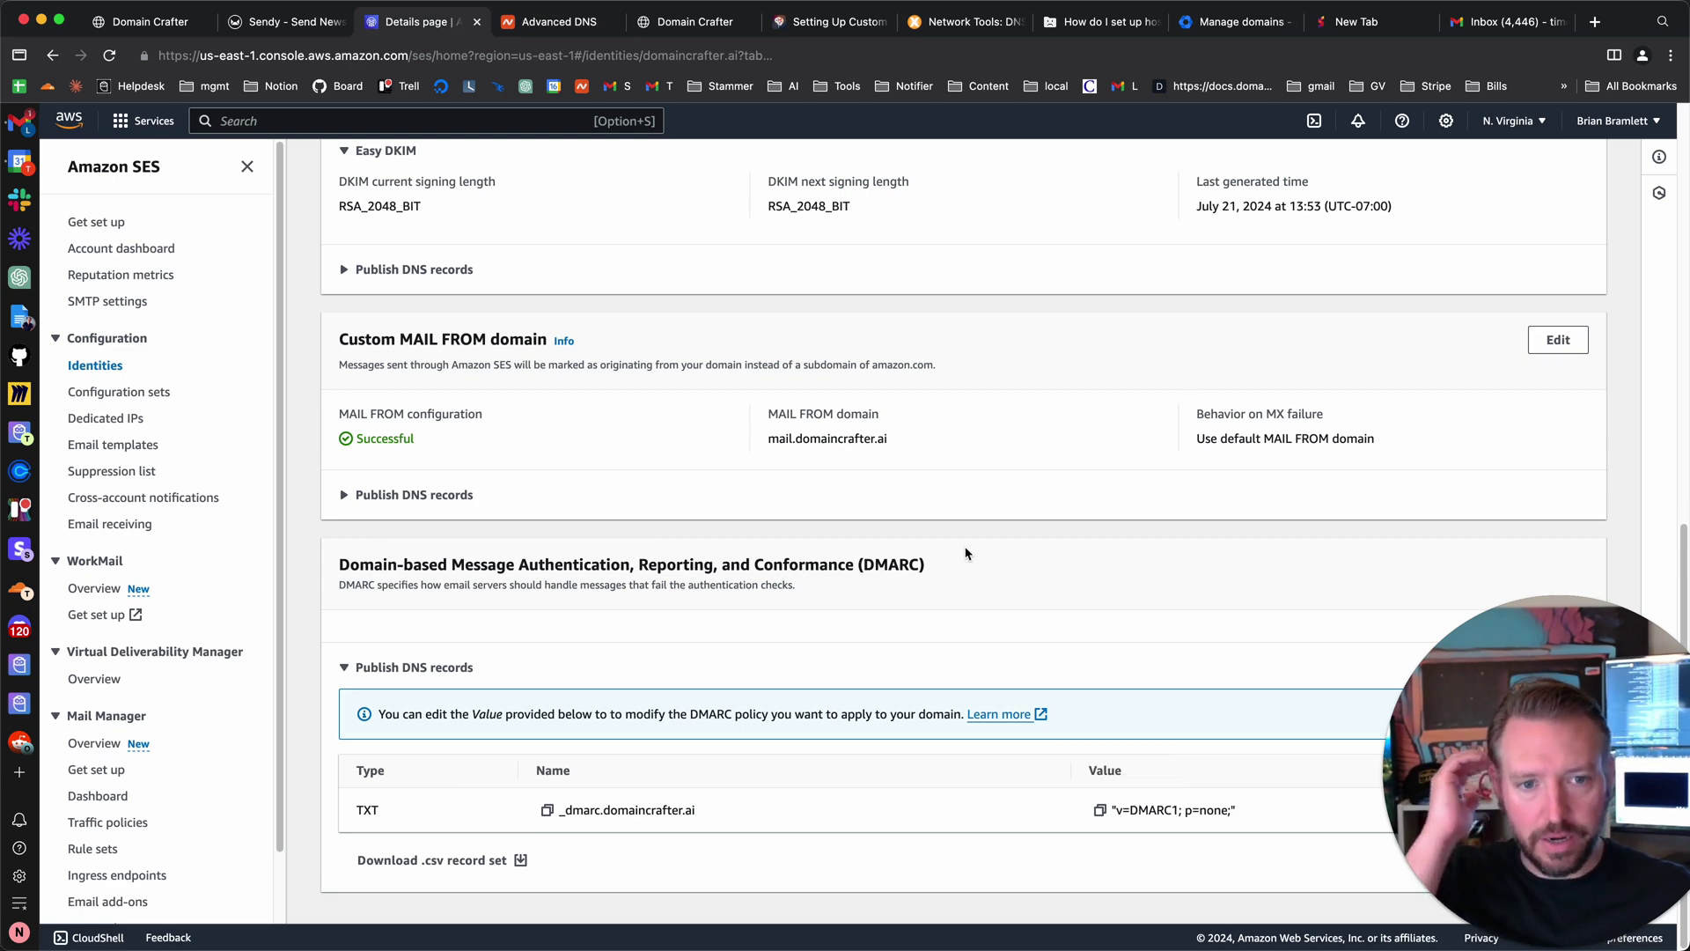
- Start a test email in SES and choose the Custom scenario
scroll(967, 544, up, 3)
scroll(966, 544, up, 5)
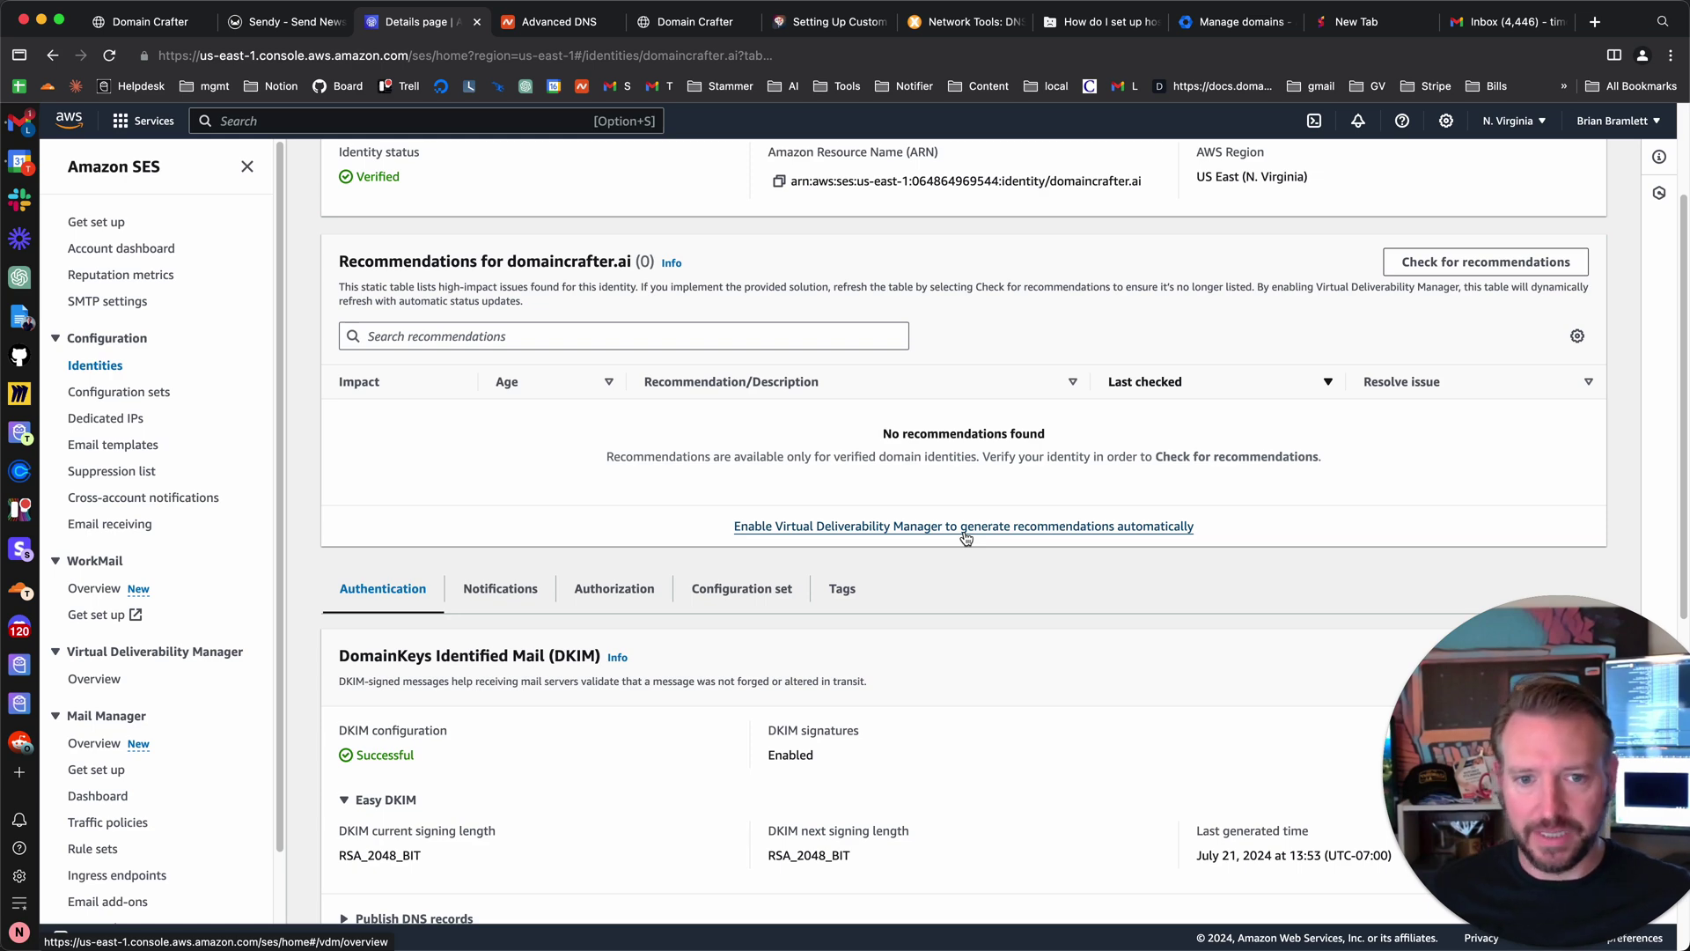
scroll(967, 539, up, 2)
click(1539, 214)
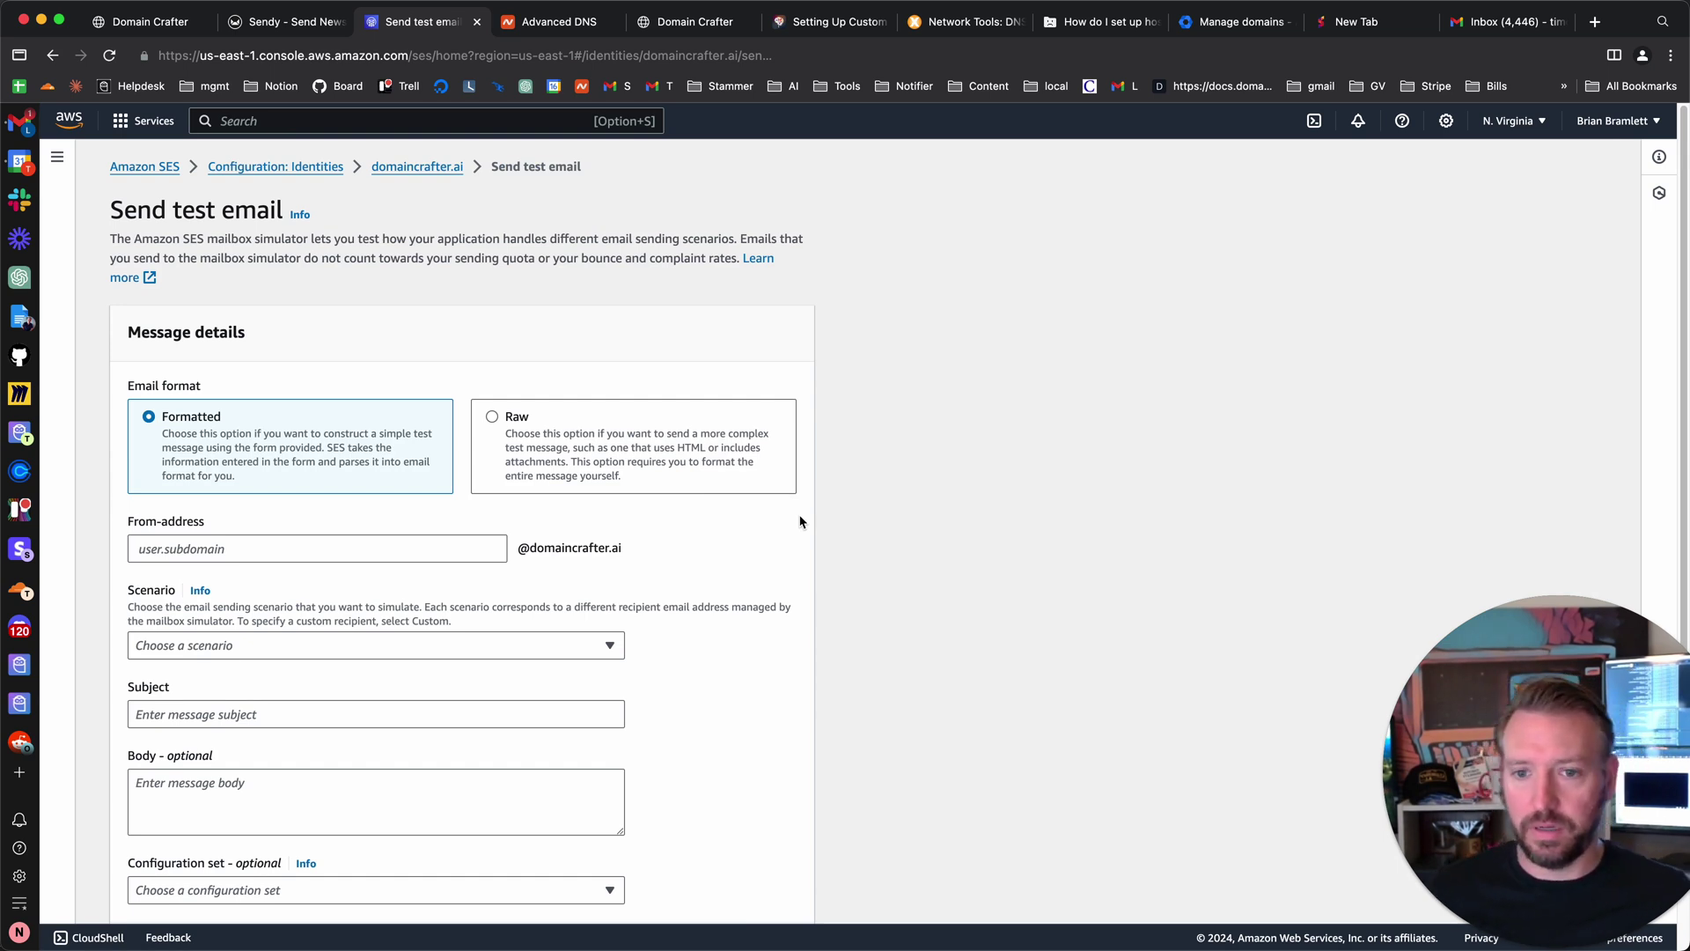
click(226, 548)
text(tim)
key(Tab)
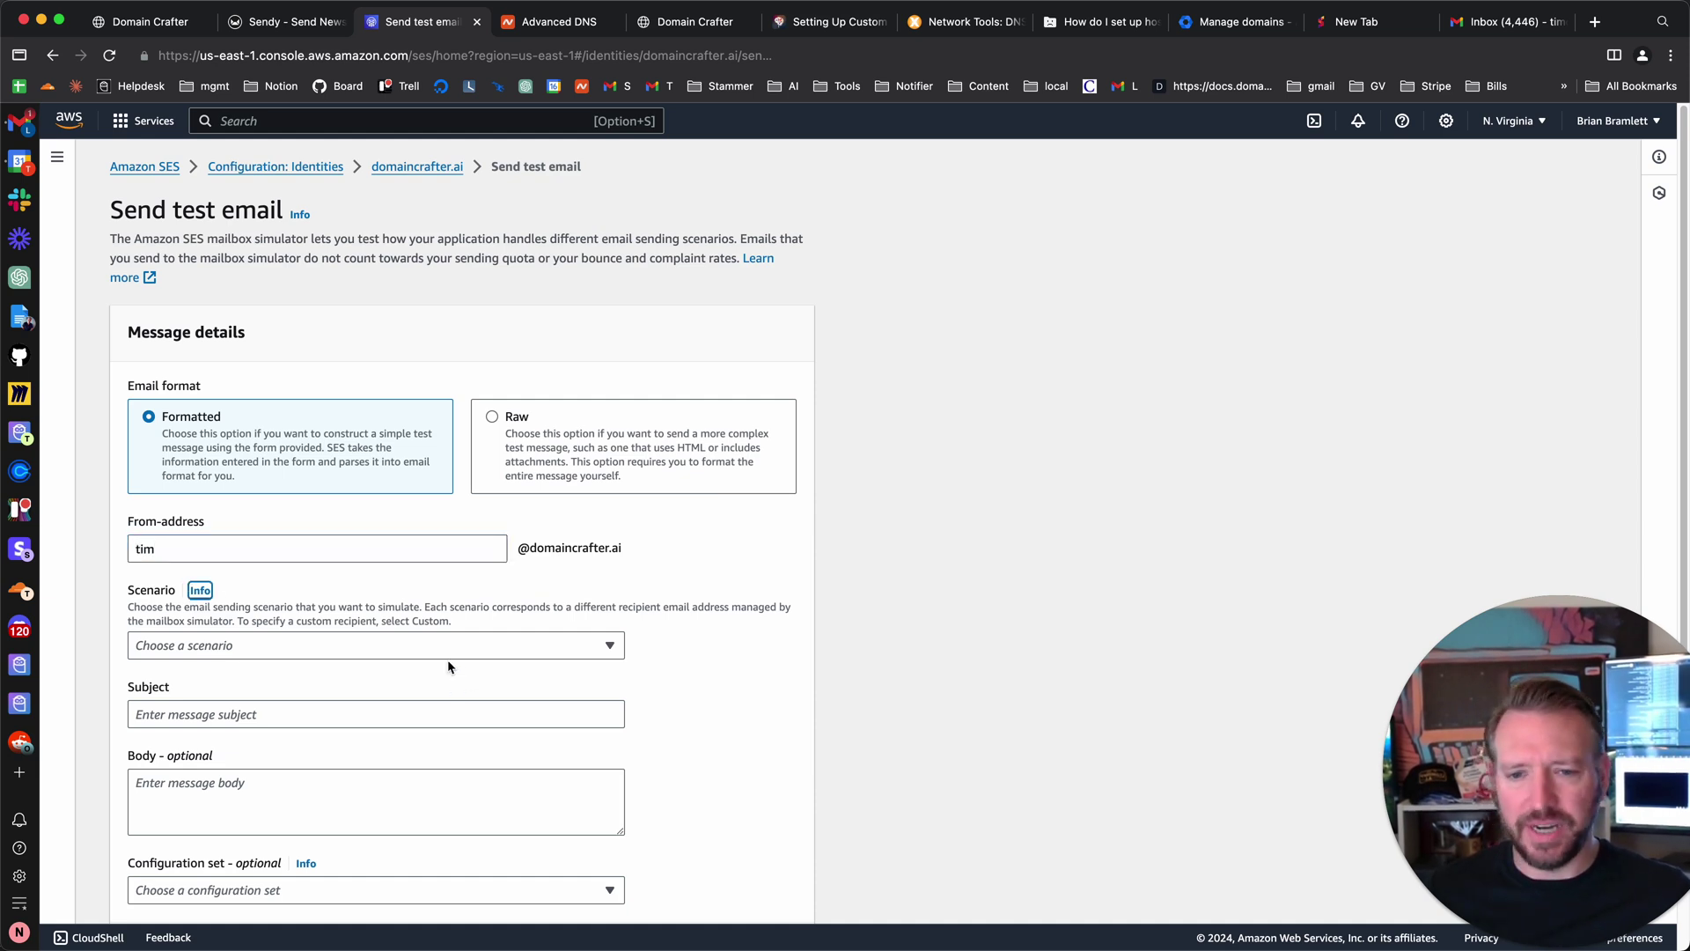
click(445, 650)
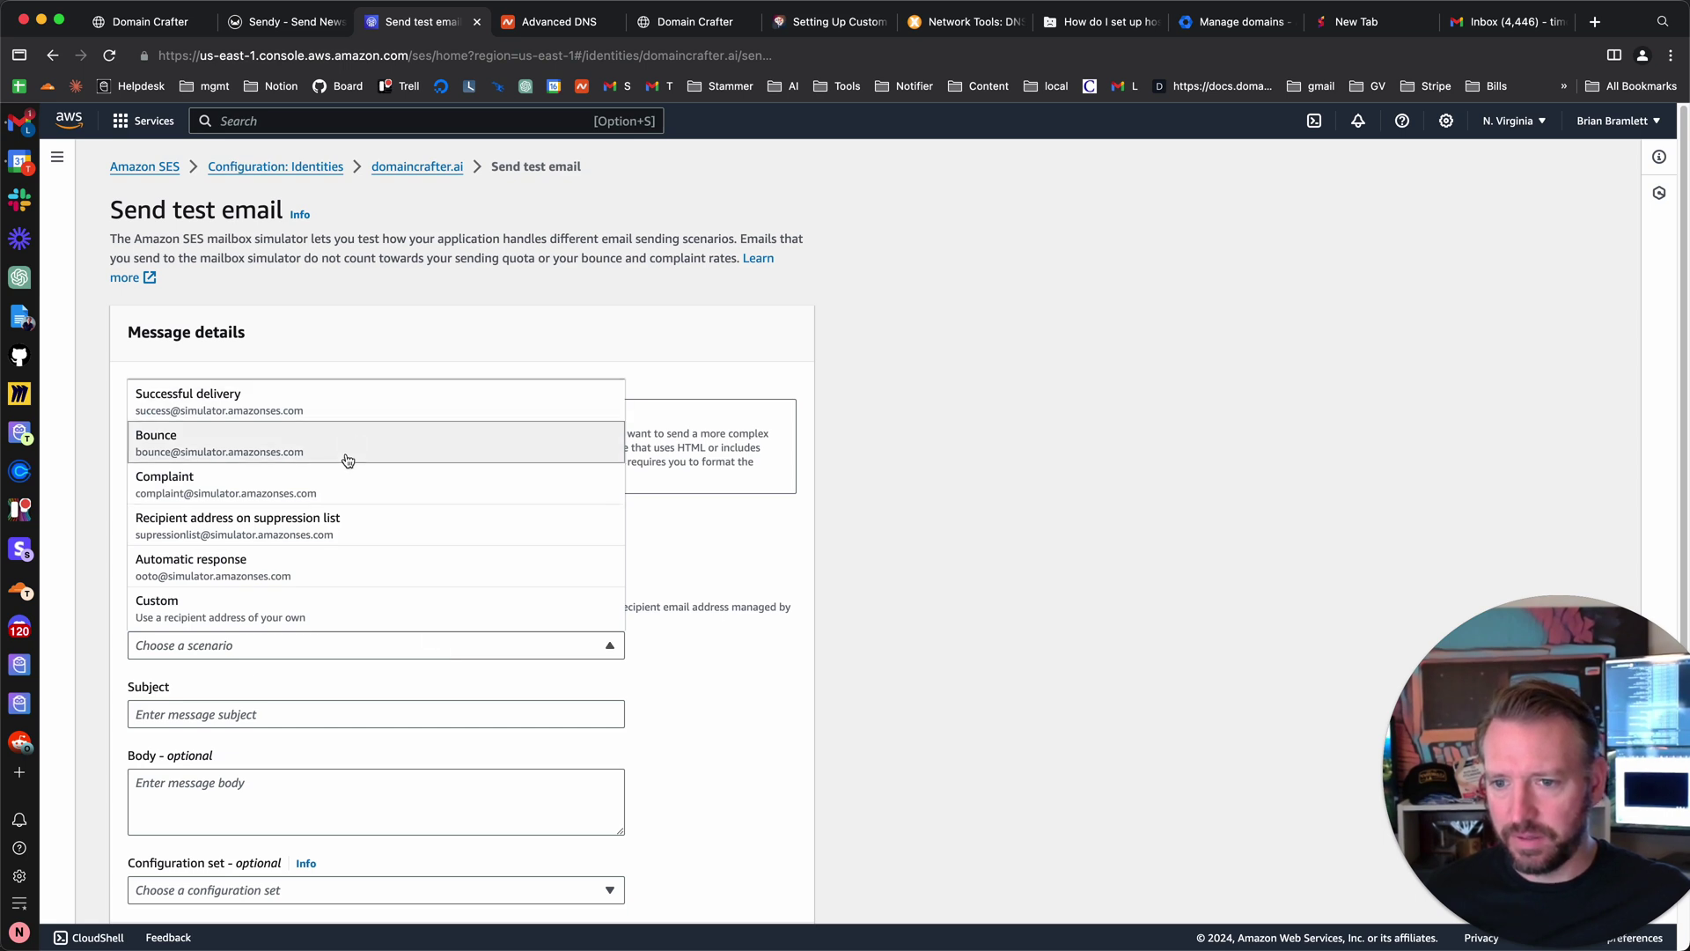
scroll(299, 588, down, 2)
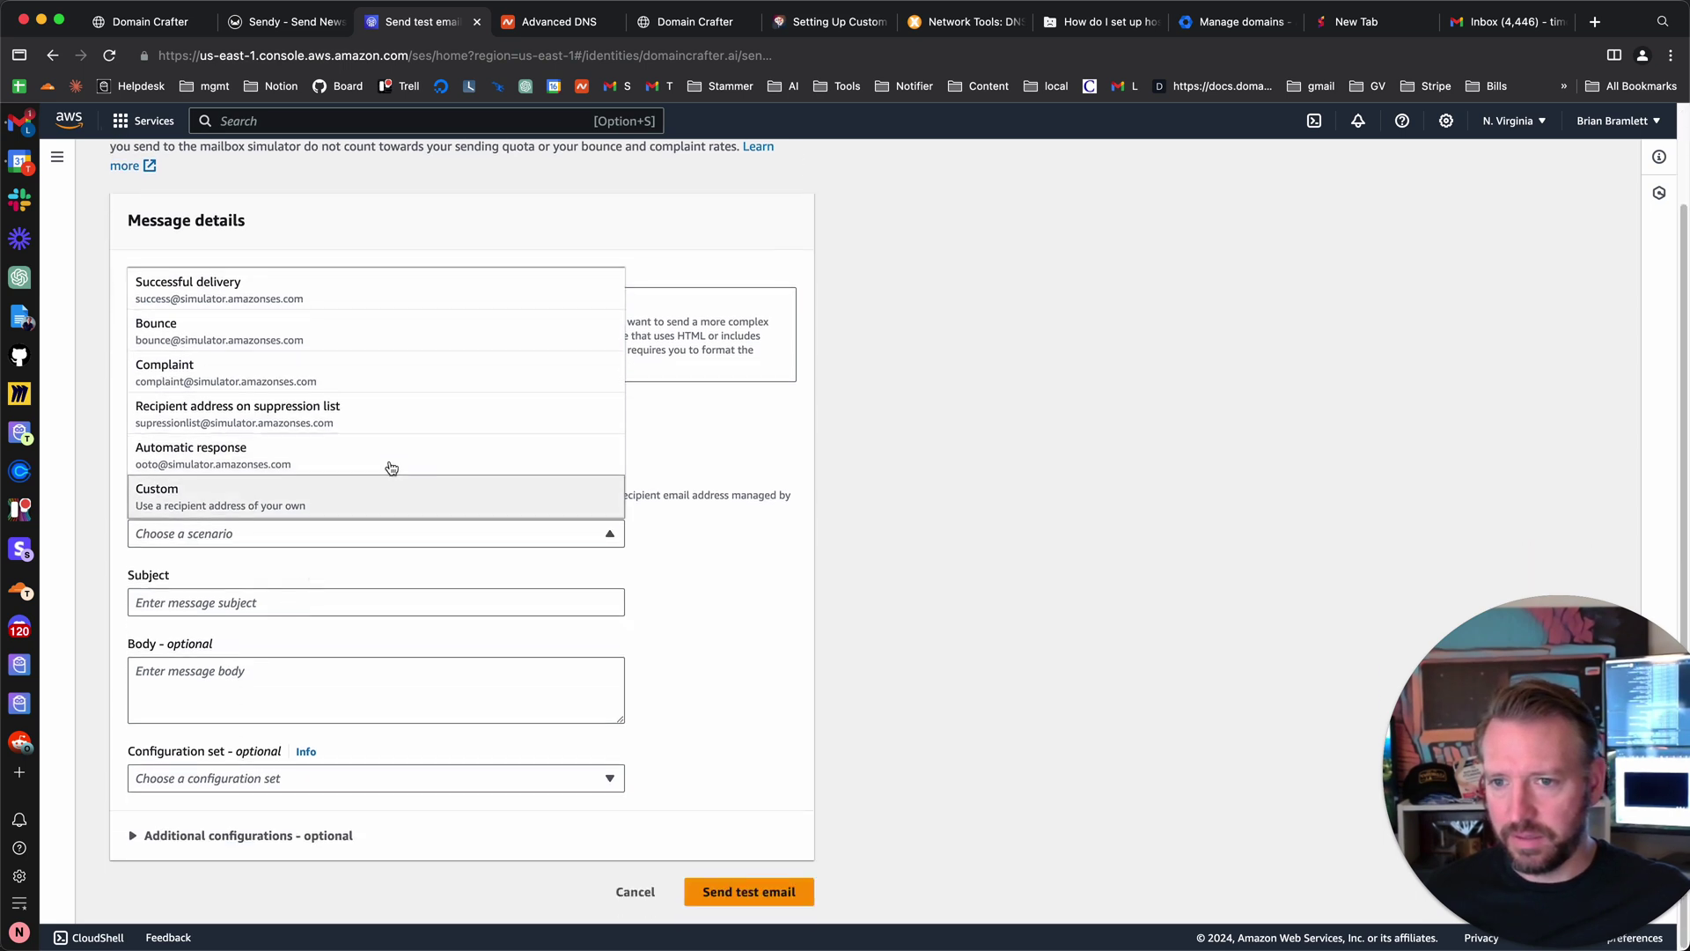
click(727, 417)
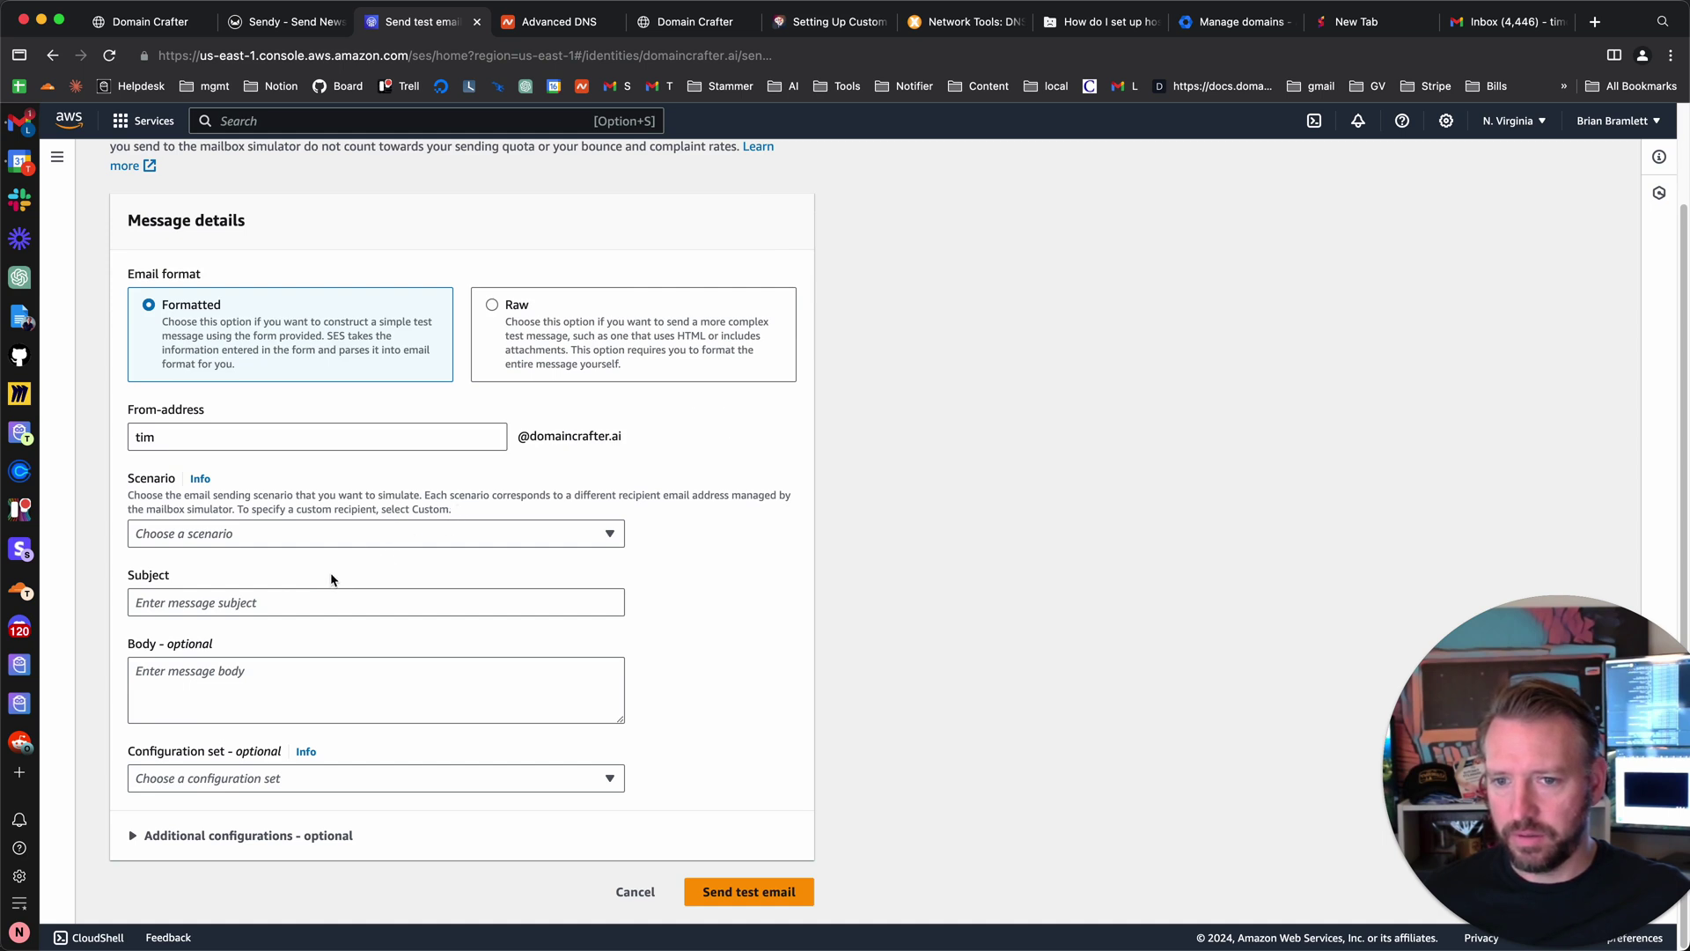
click(343, 536)
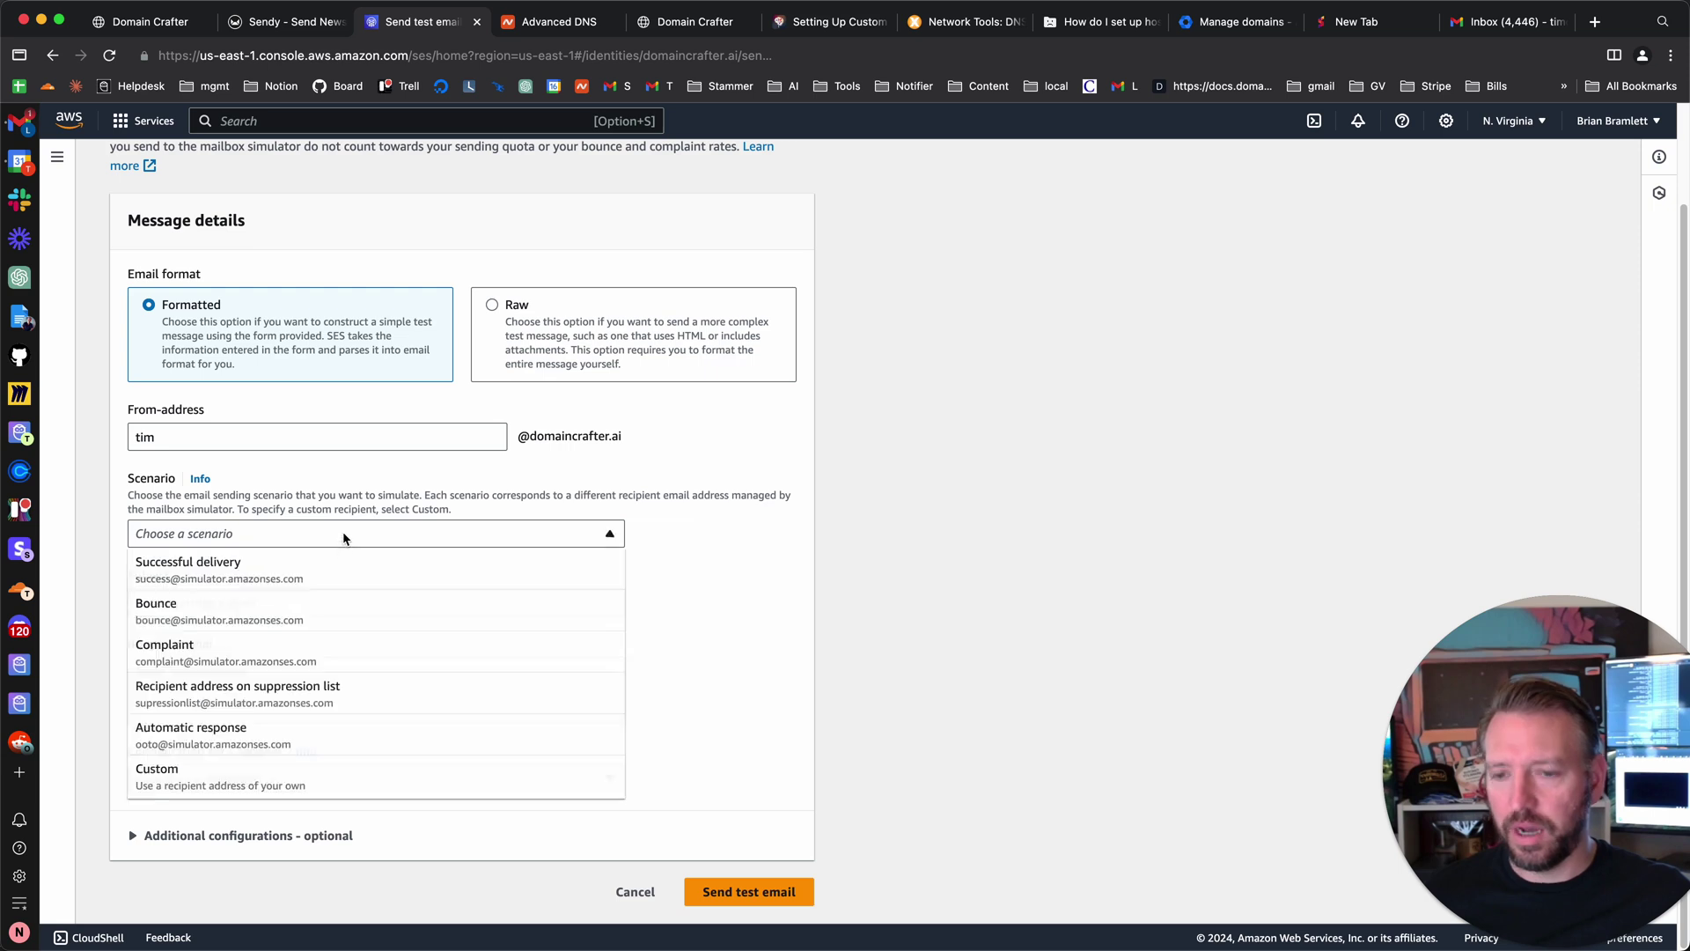
click(253, 774)
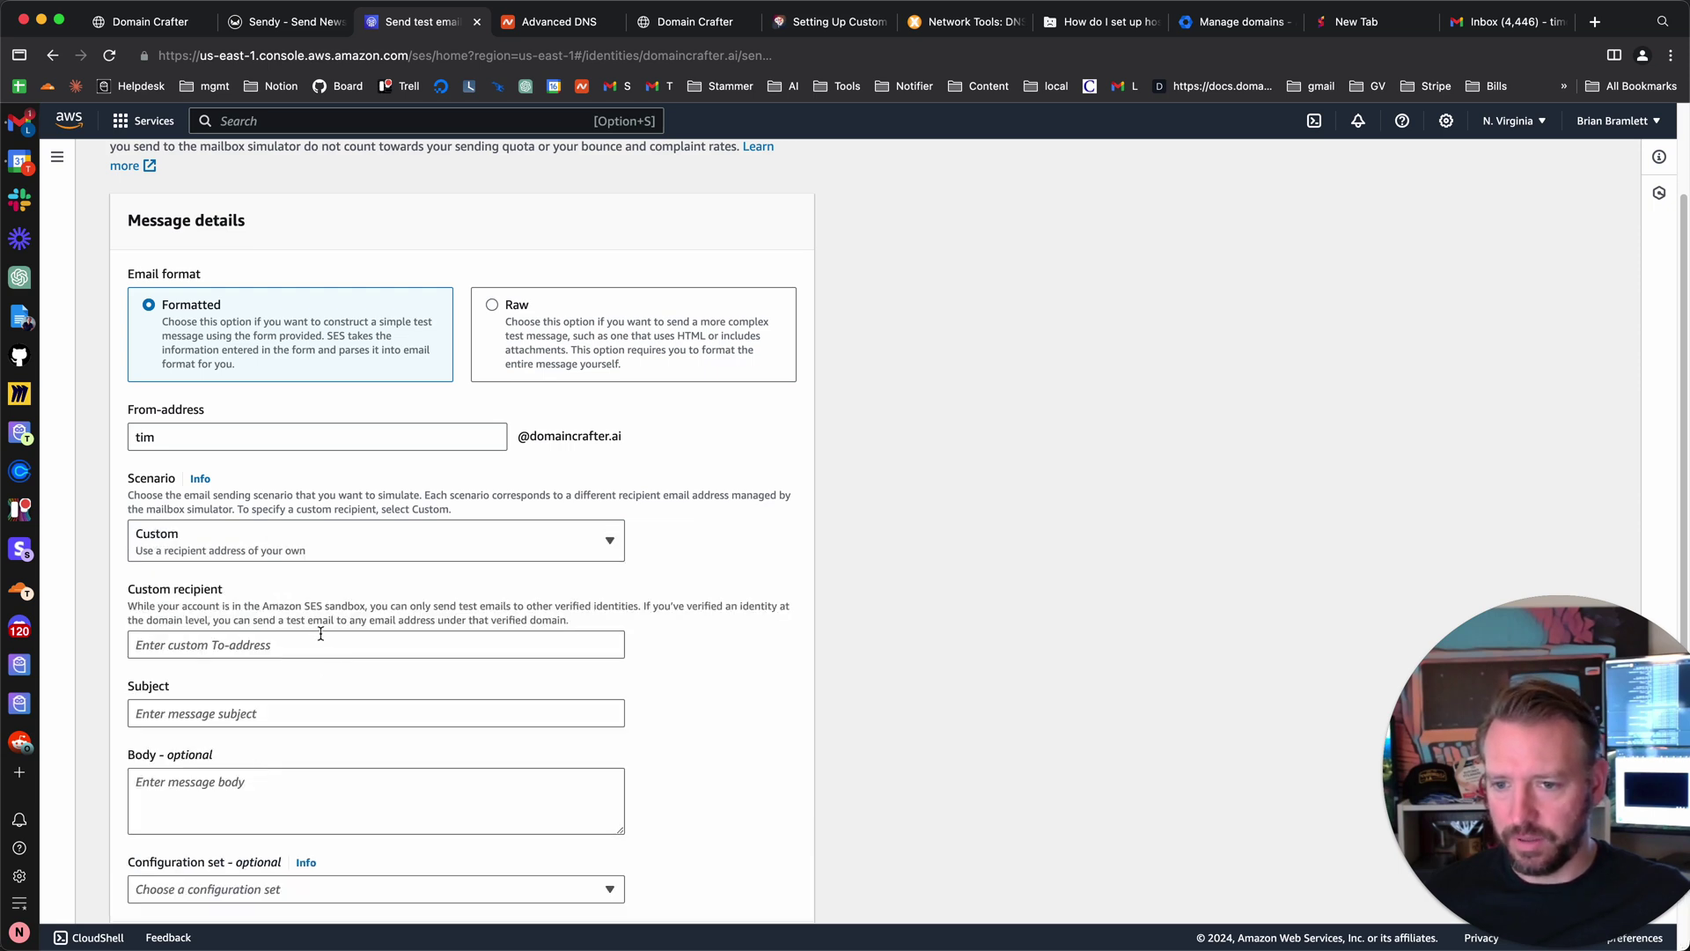
- Set the From-address to support and enter the custom recipient's e-mail address
click(209, 646)
scroll(221, 651, down, 2)
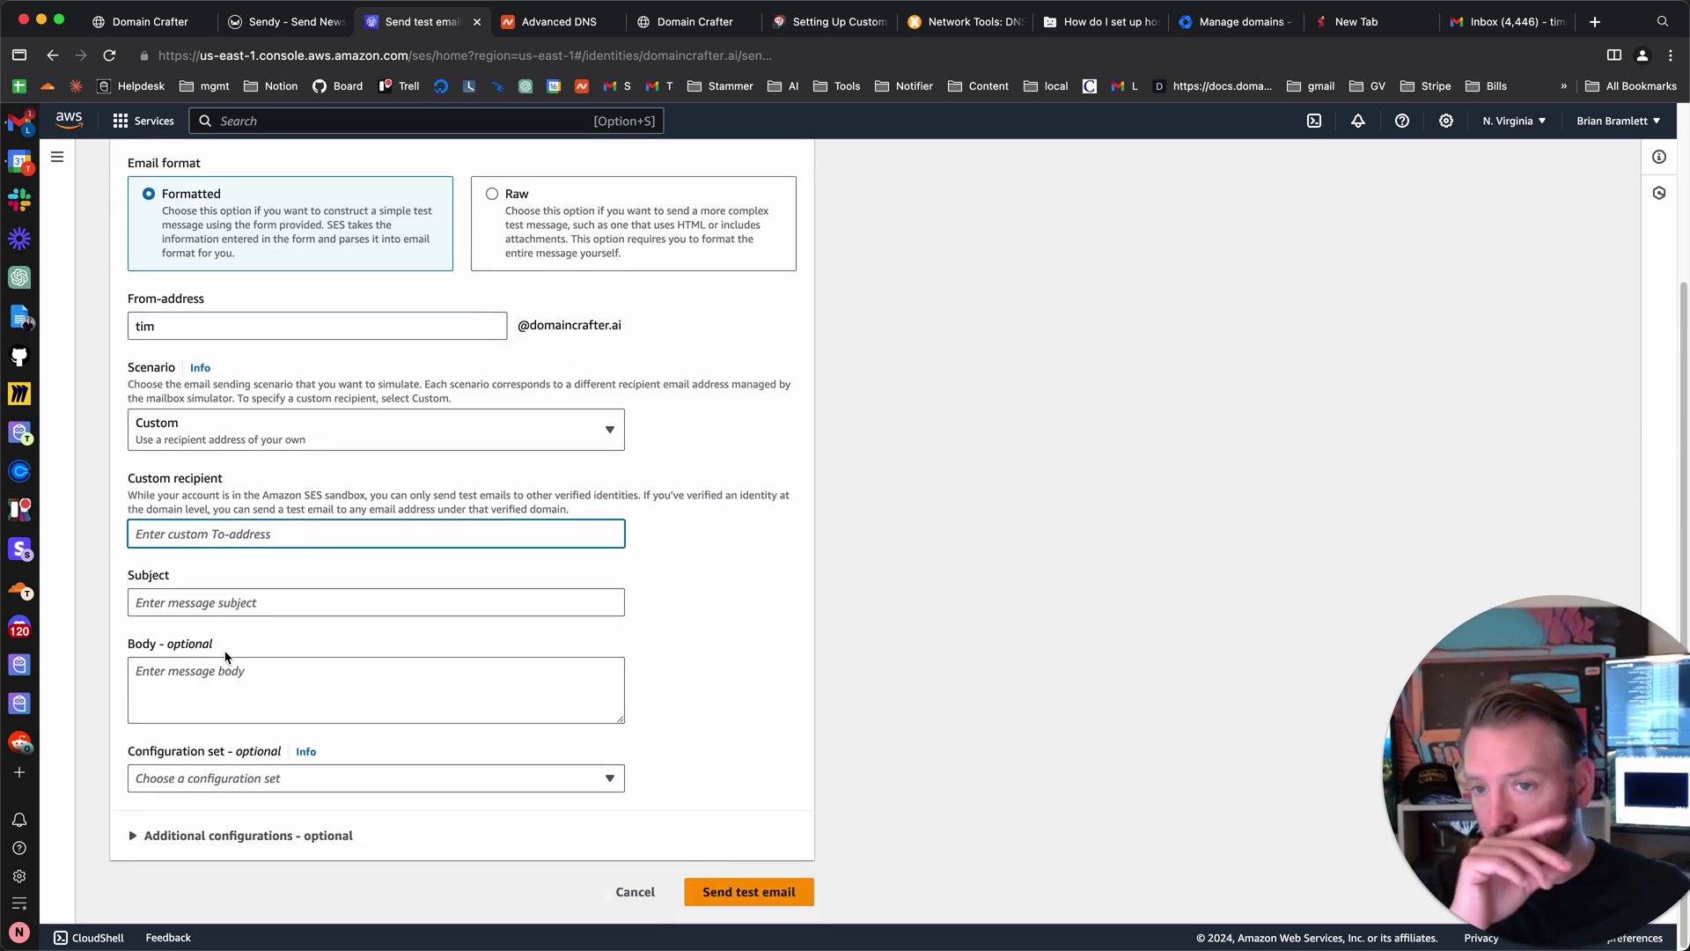
double_click(210, 326)
key(BackSpace)
text(support)
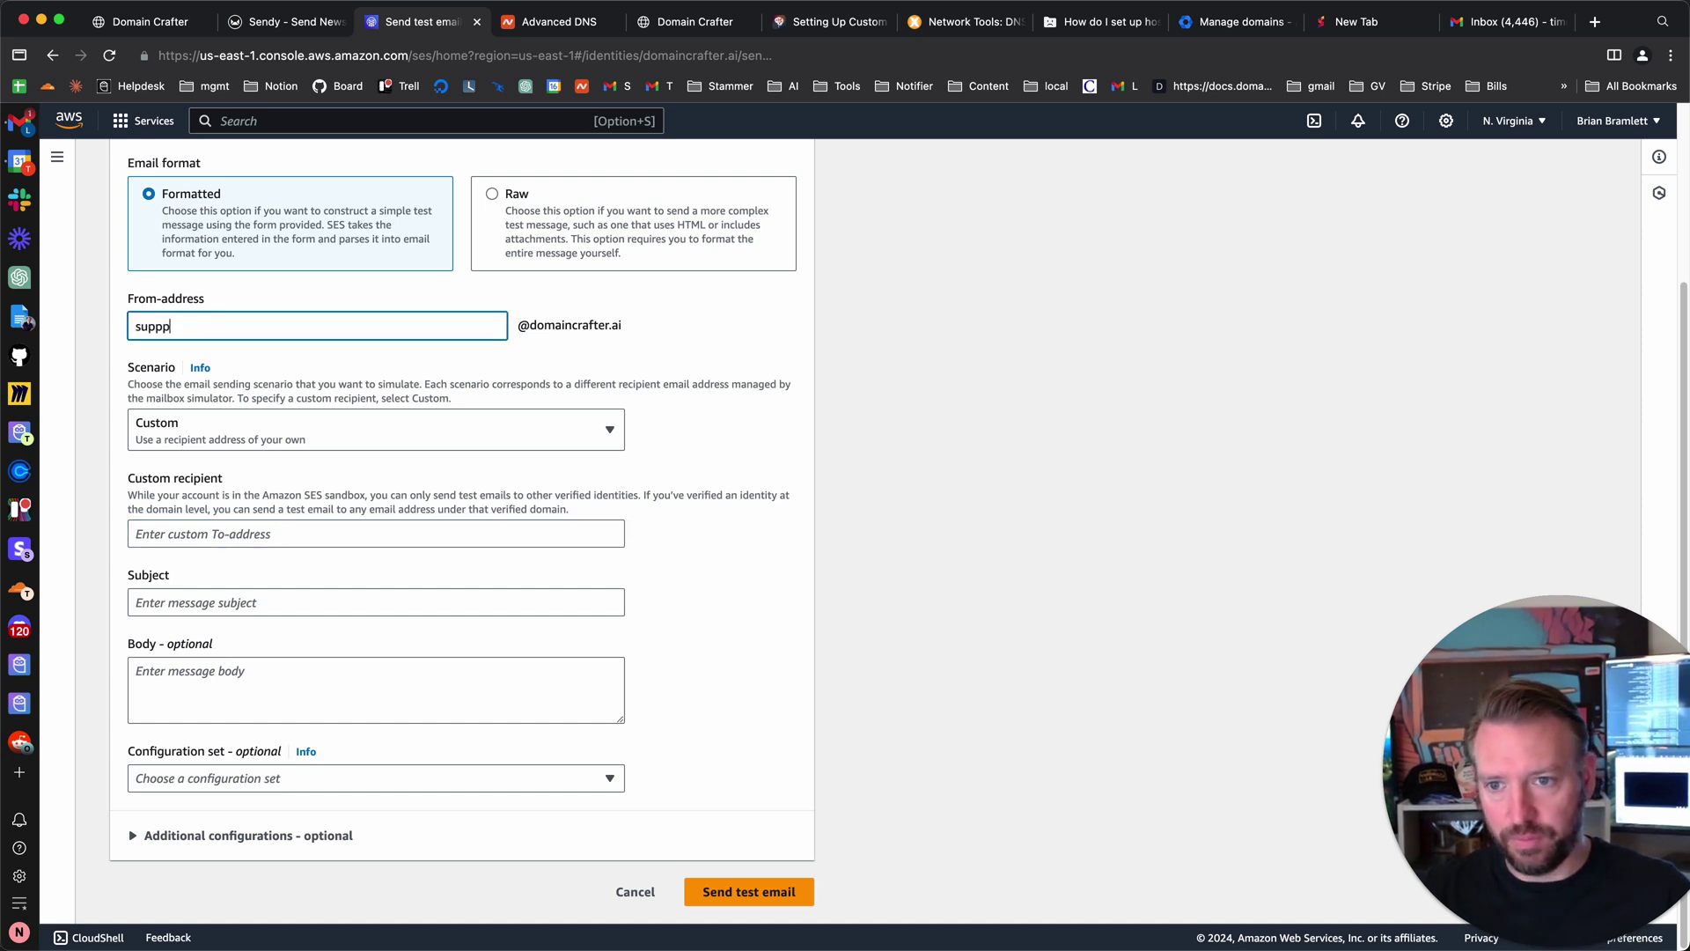
key(Tab)
key(Tab)
key(Tab)
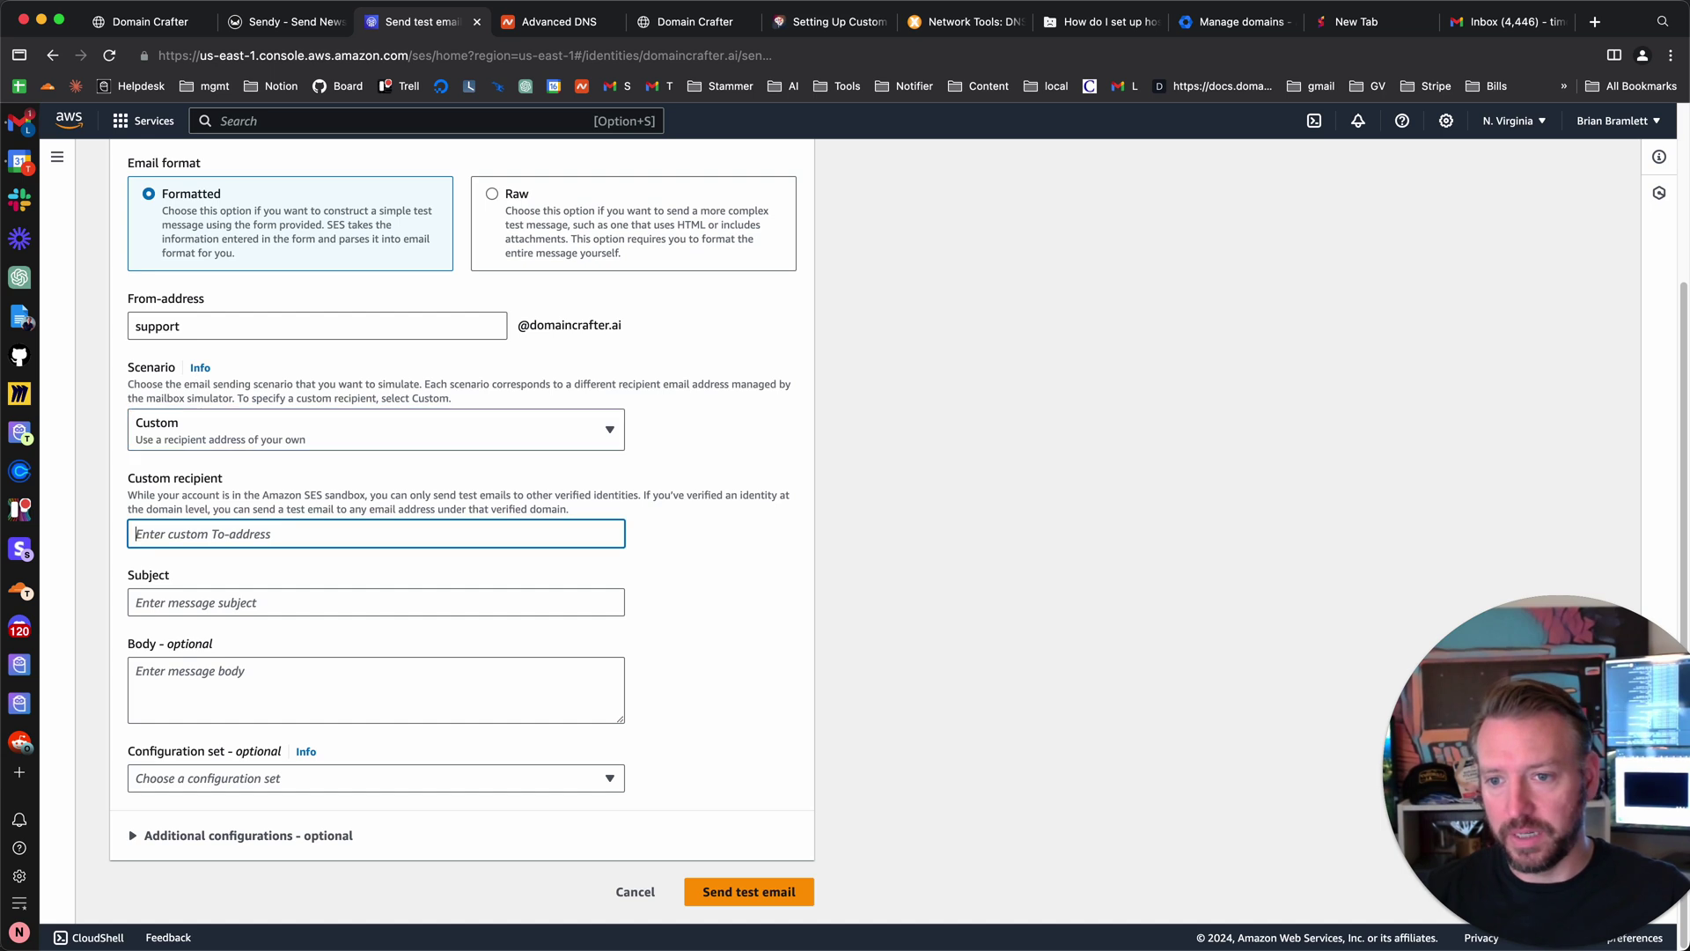
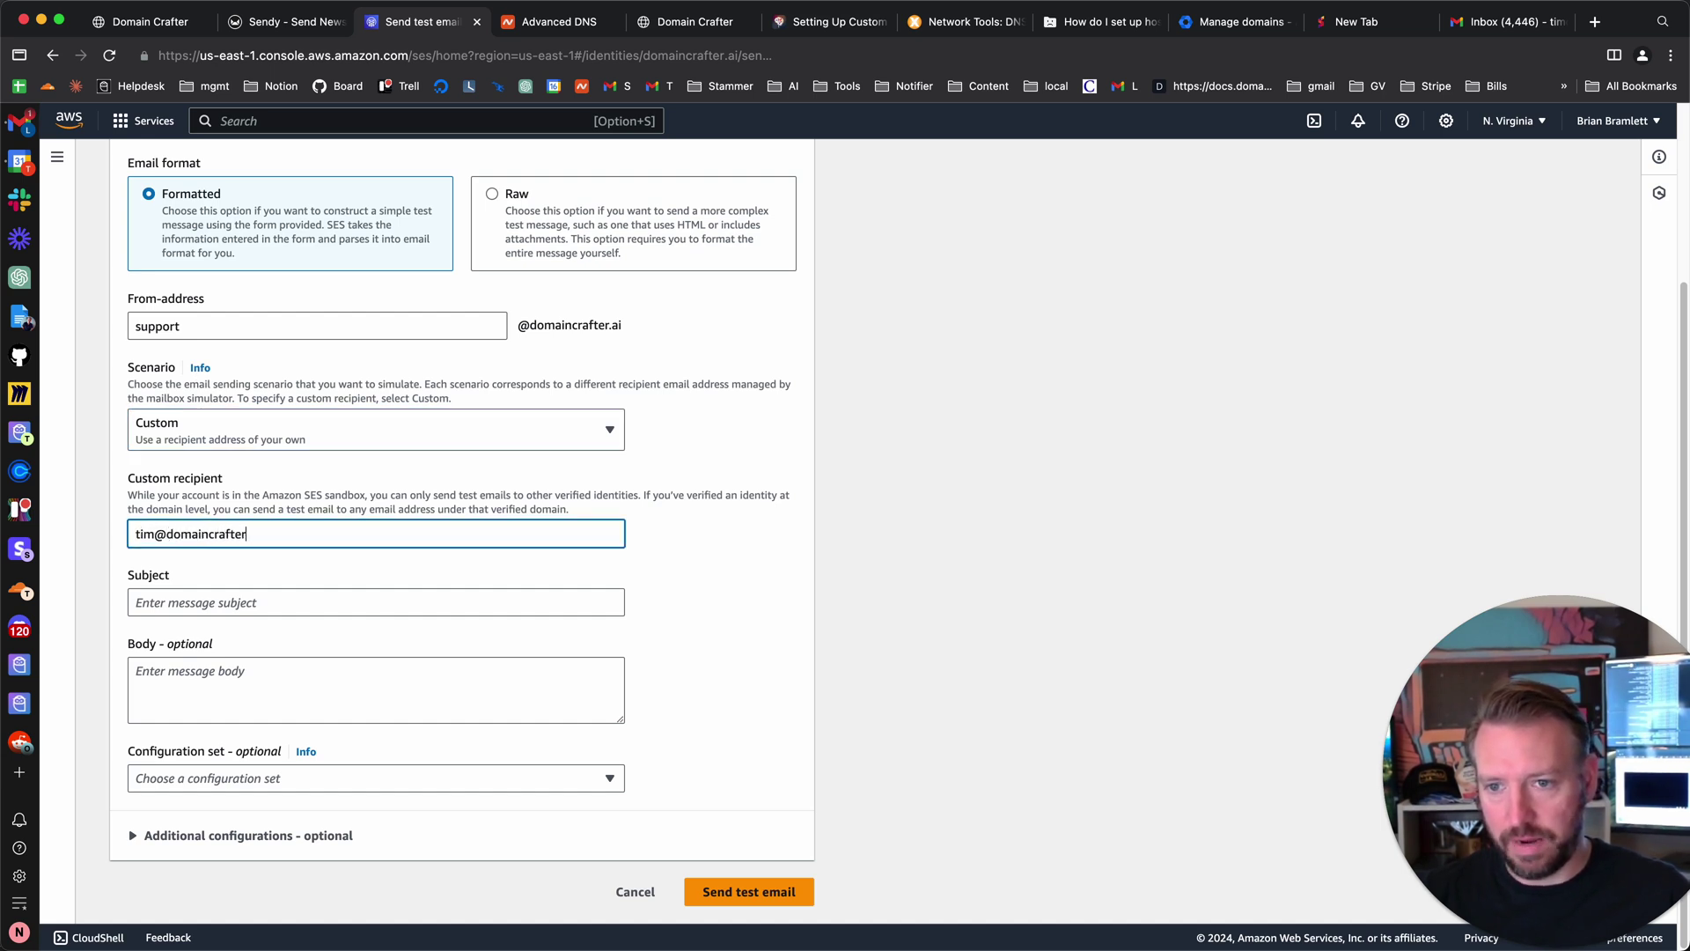
- Make both the subject and body 'Hello from AWS SES World!'
click(376, 602)
text(Hello from AWS SES World!)
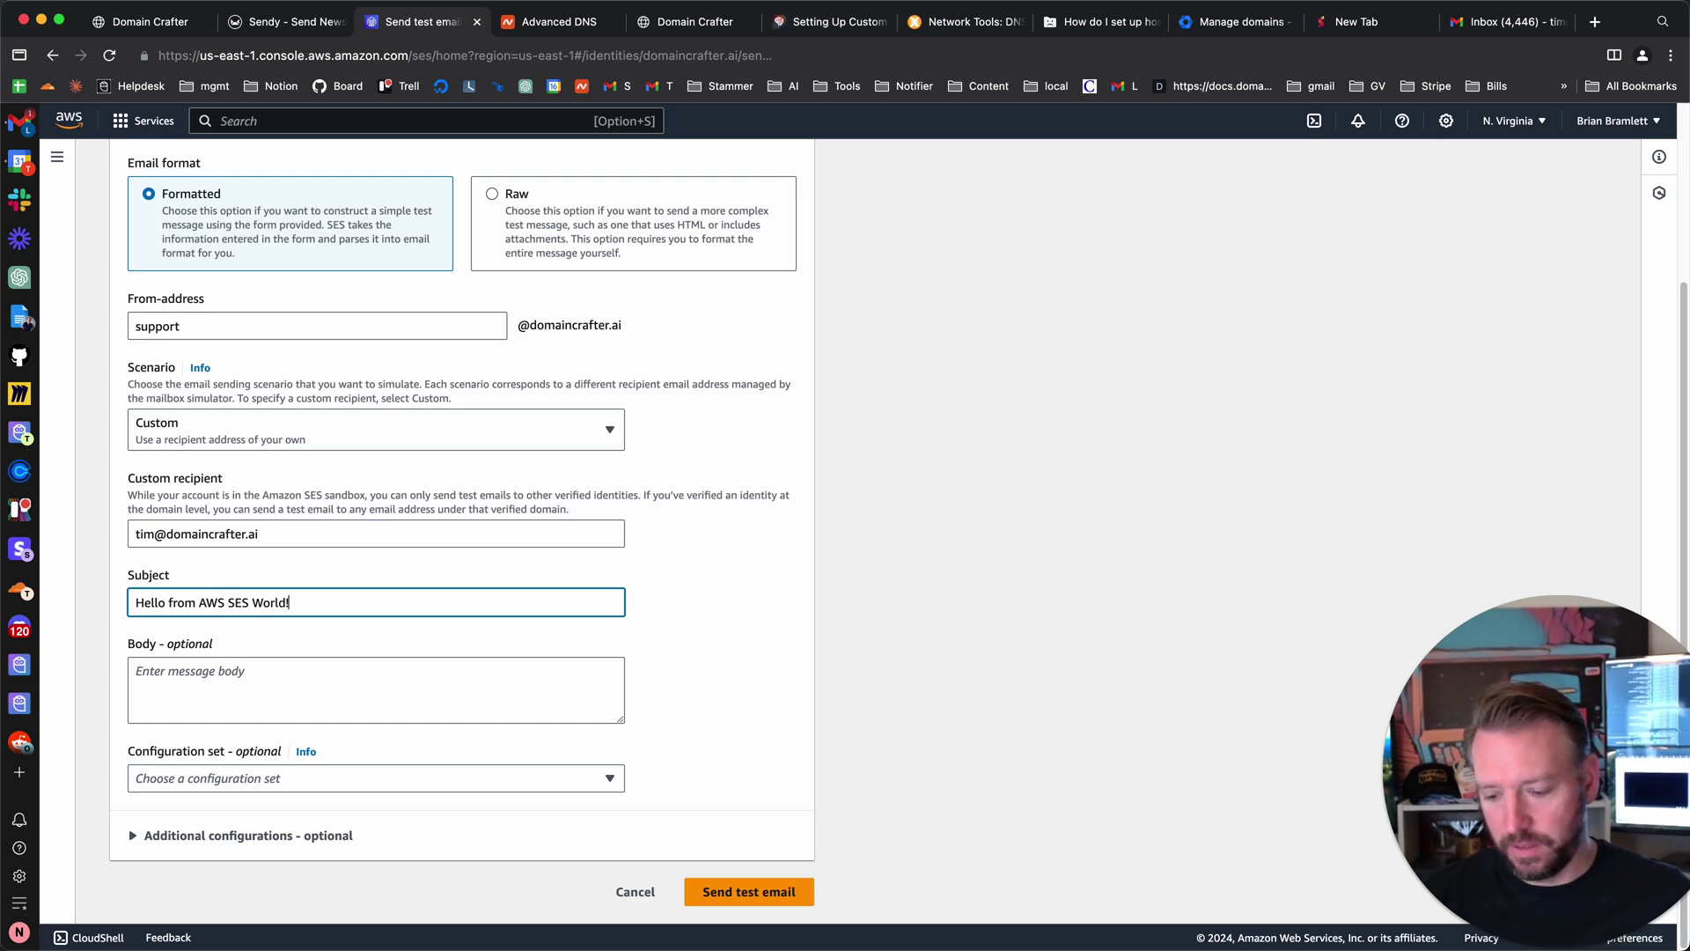
key(super+a)
key(super+c)
key(Tab)
key(super+v)
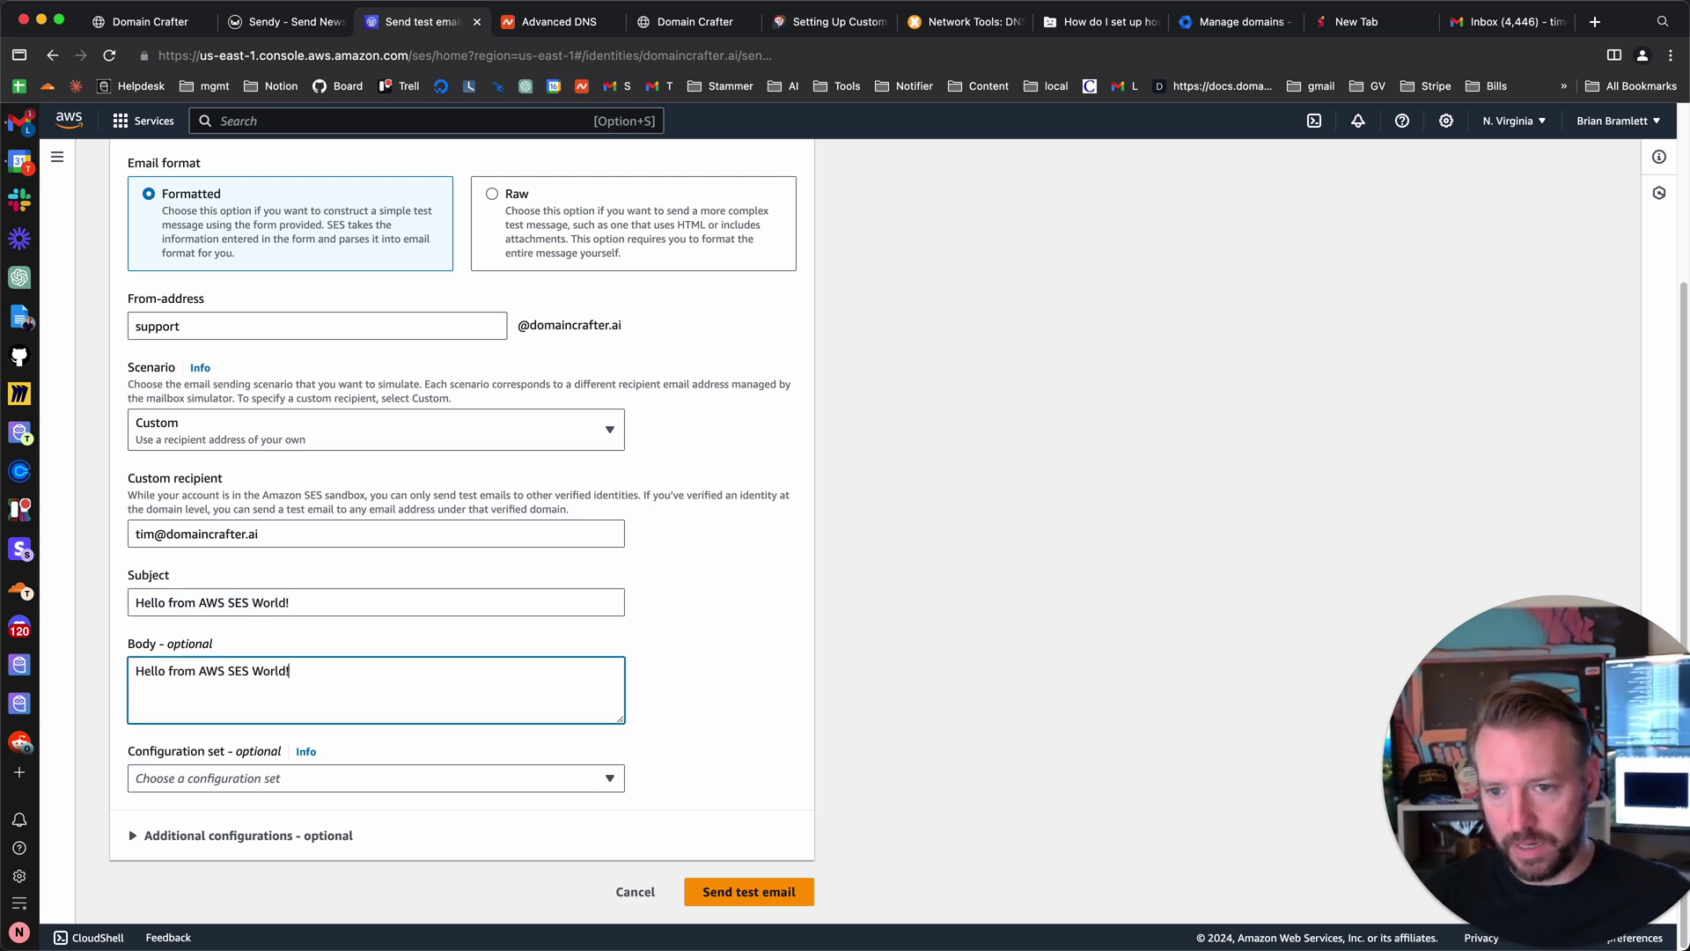
click(358, 783)
click(766, 696)
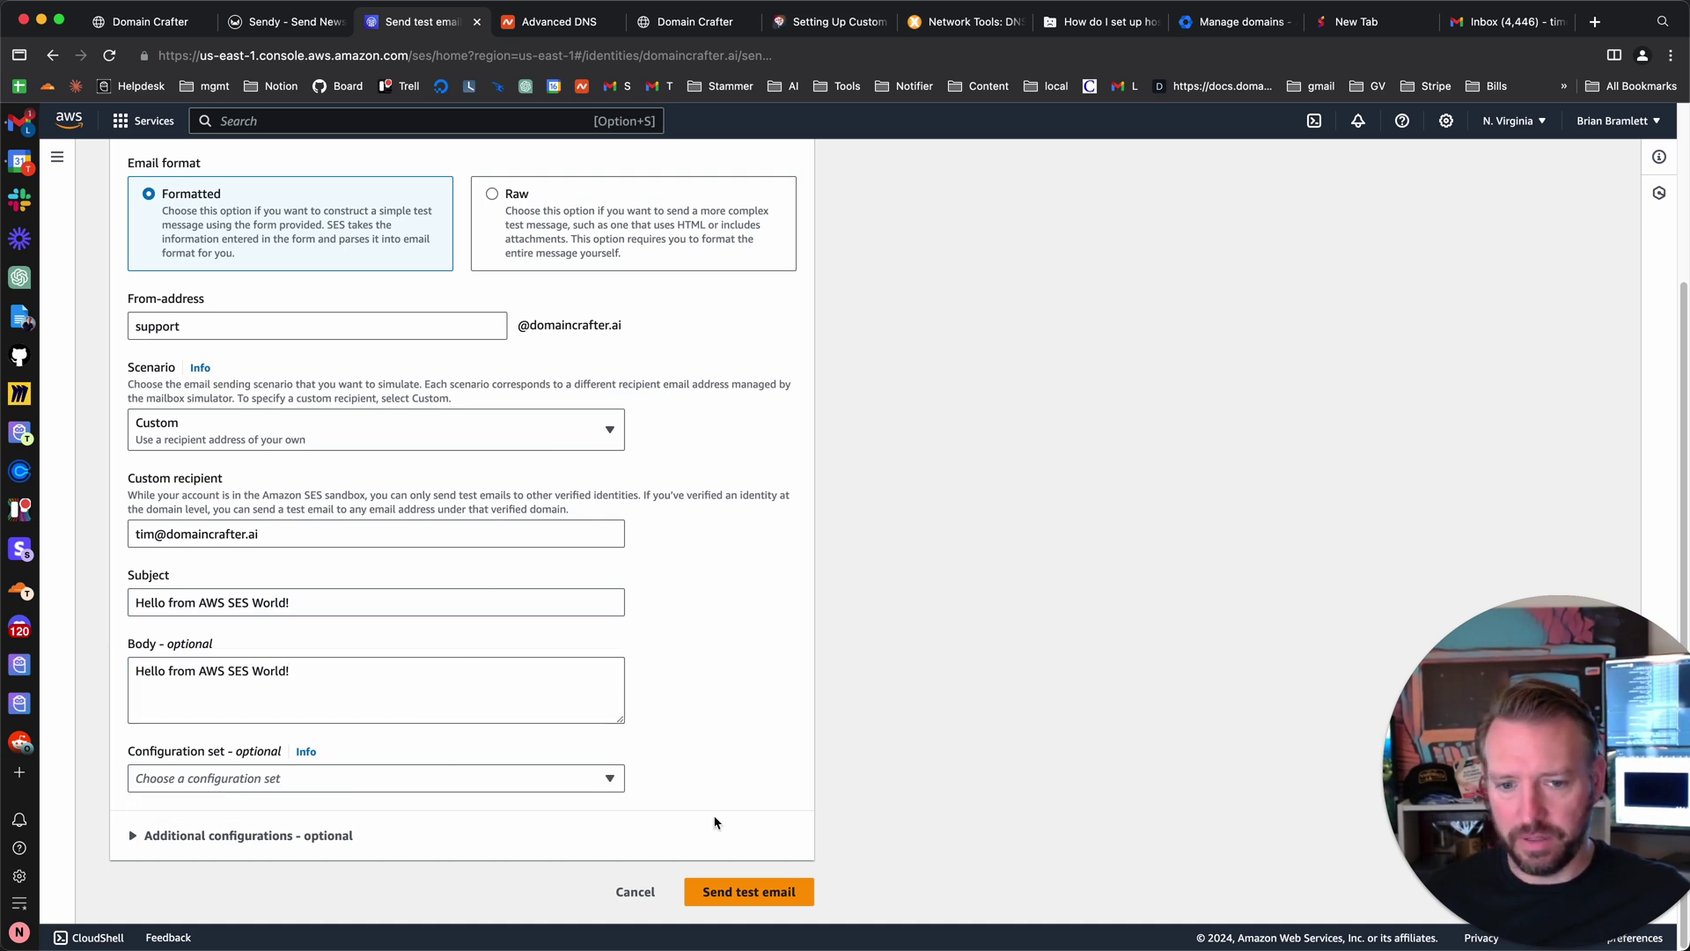
- Send the test email and confirm in Gmail it is signed by domaincrafter.ai
click(740, 892)
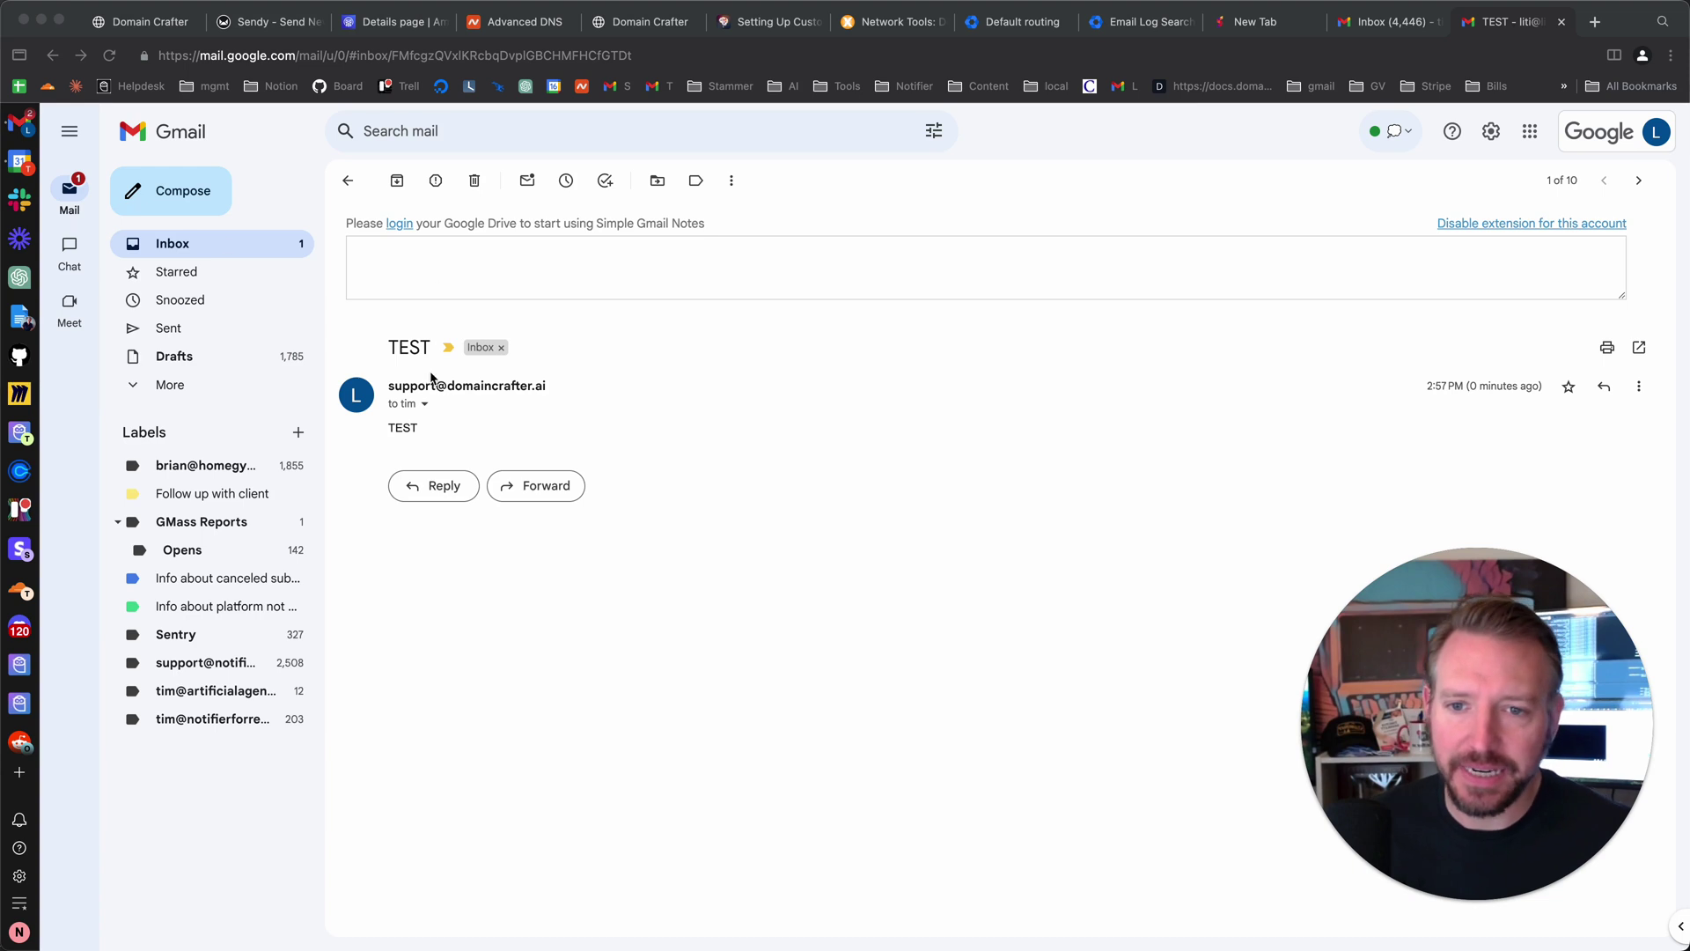
click(425, 407)
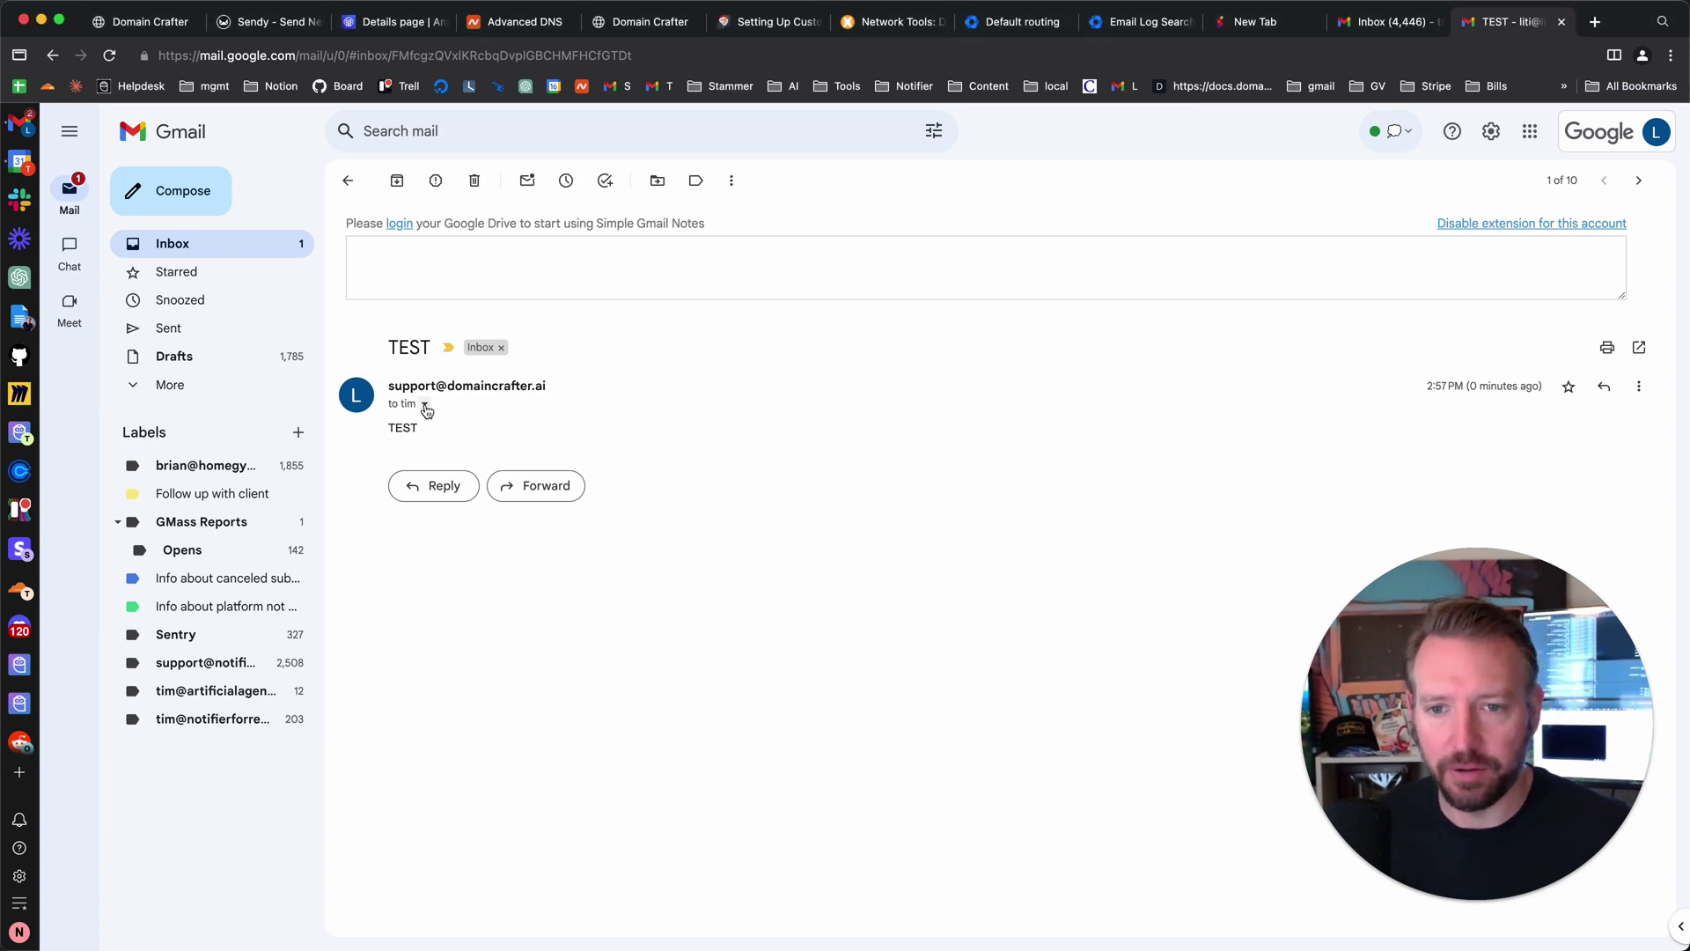
click(424, 405)
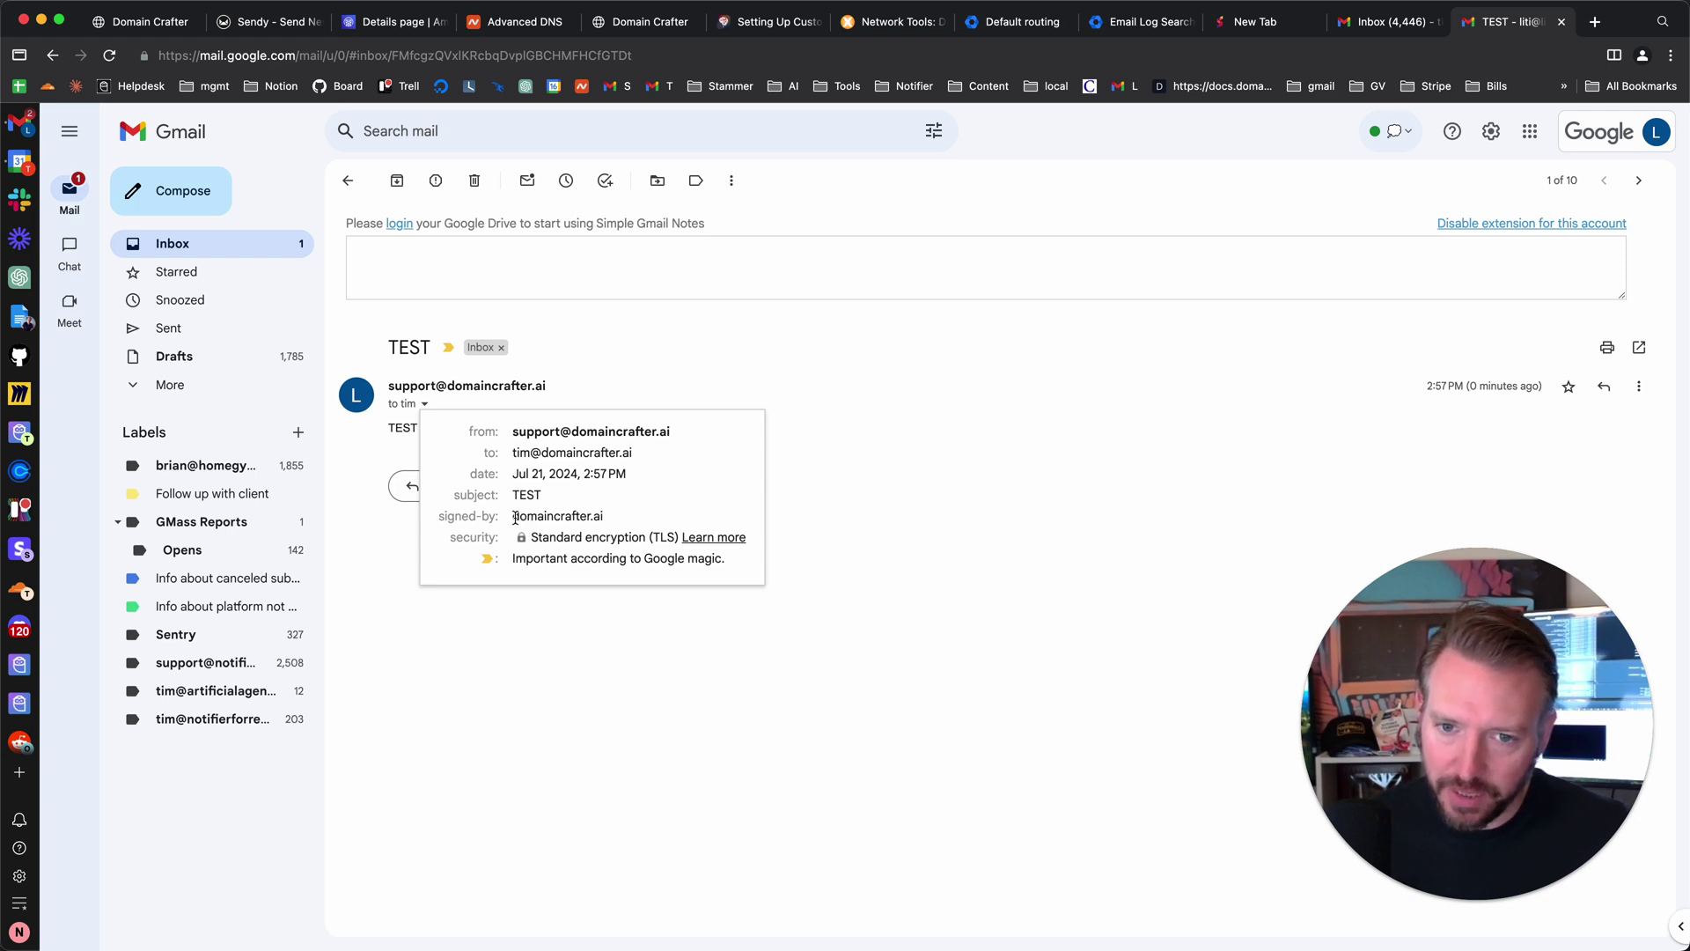
mouse_move(592, 433)
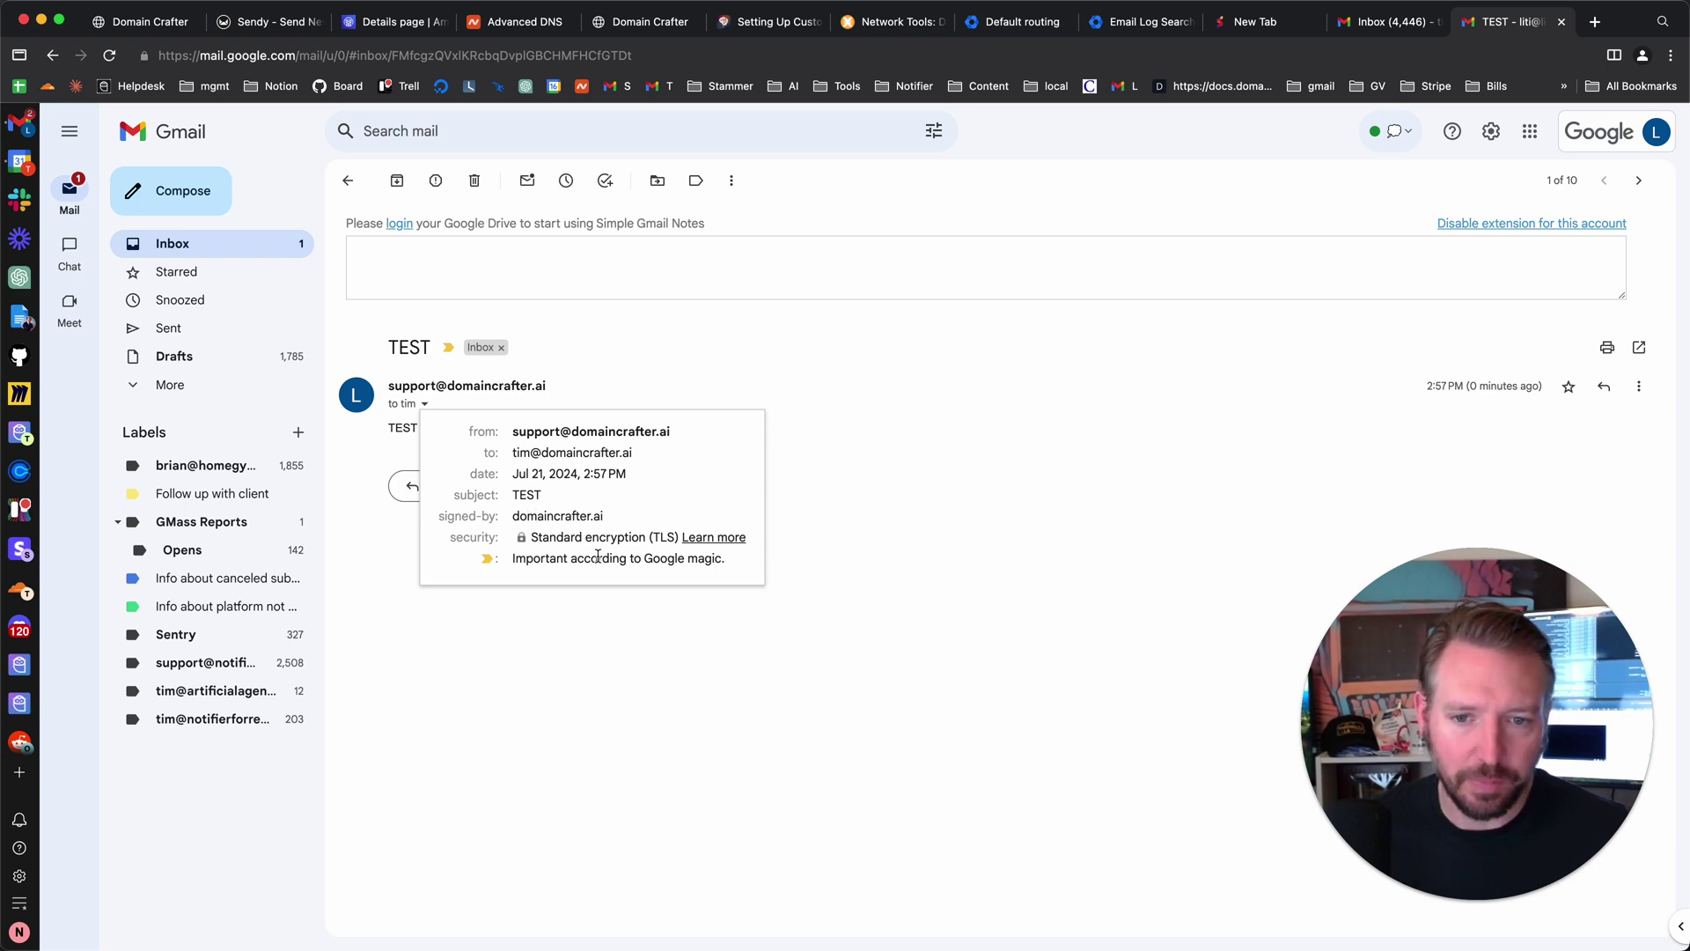
triple_click(491, 515)
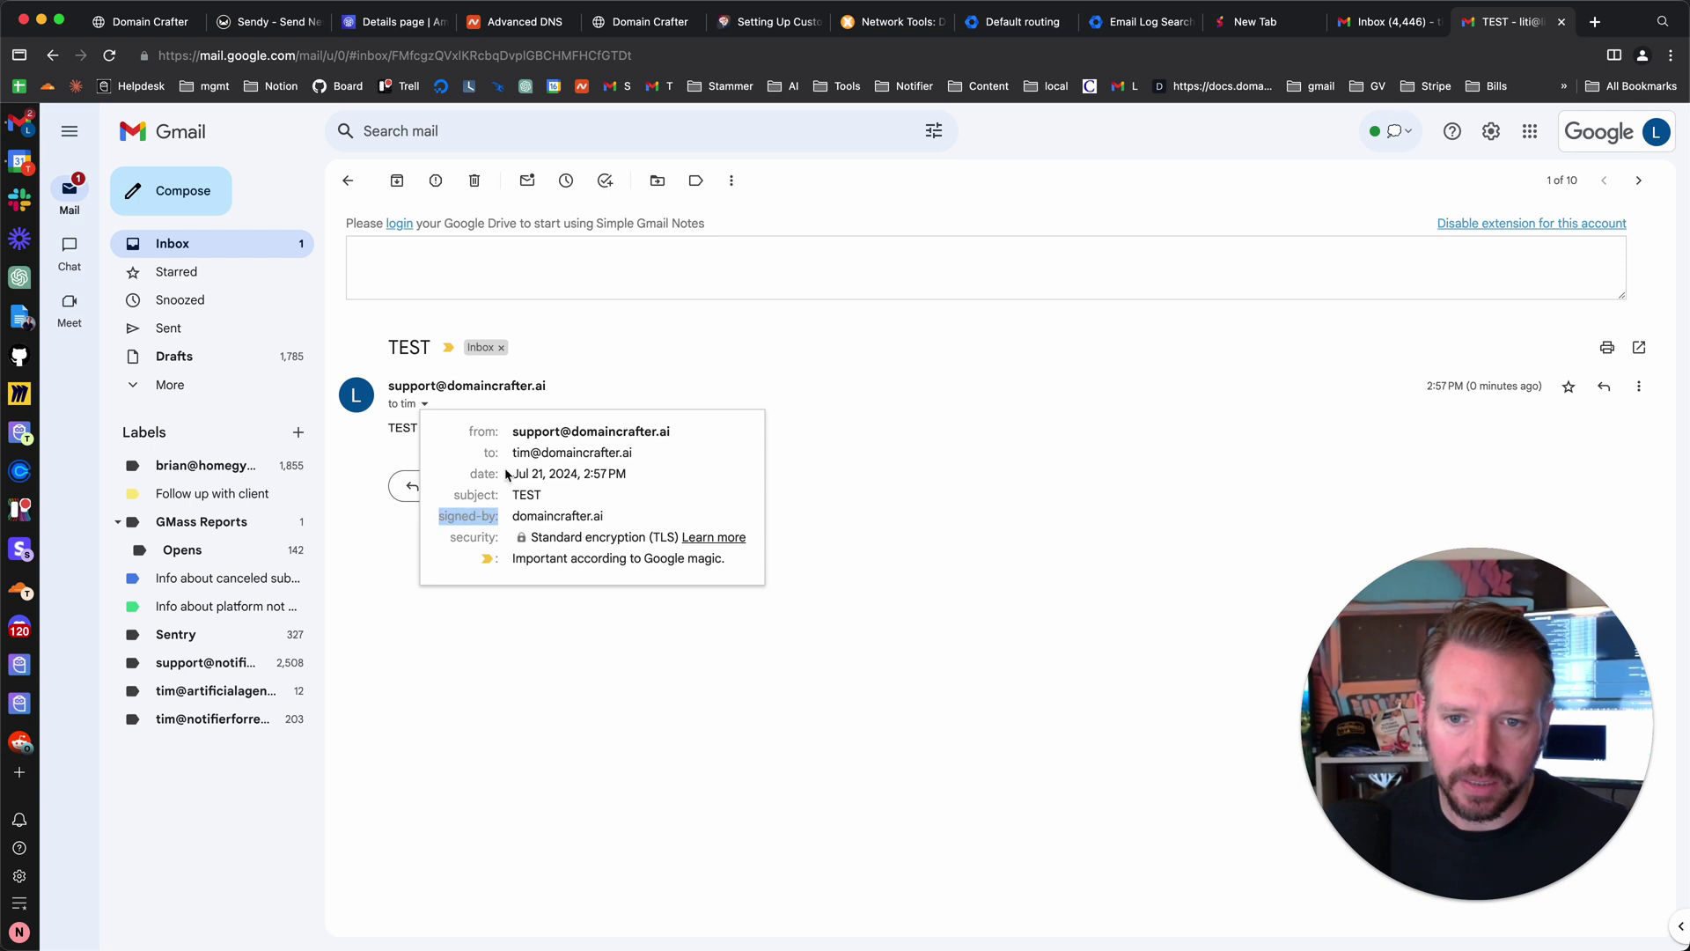
click(577, 379)
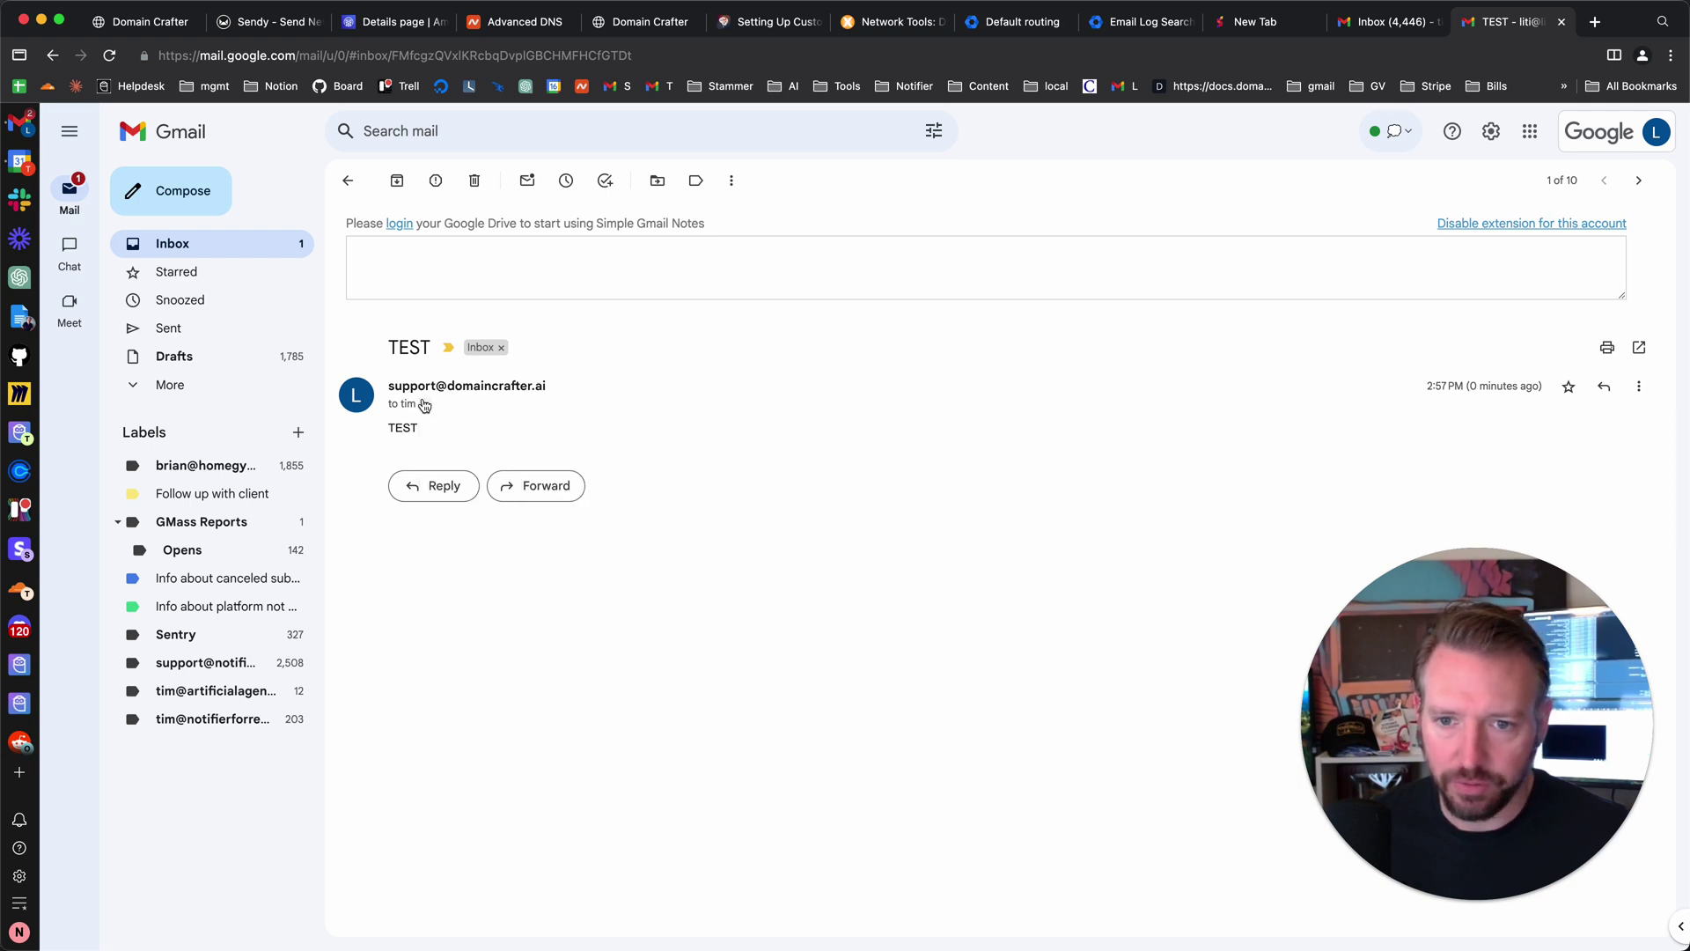
click(425, 404)
click(779, 390)
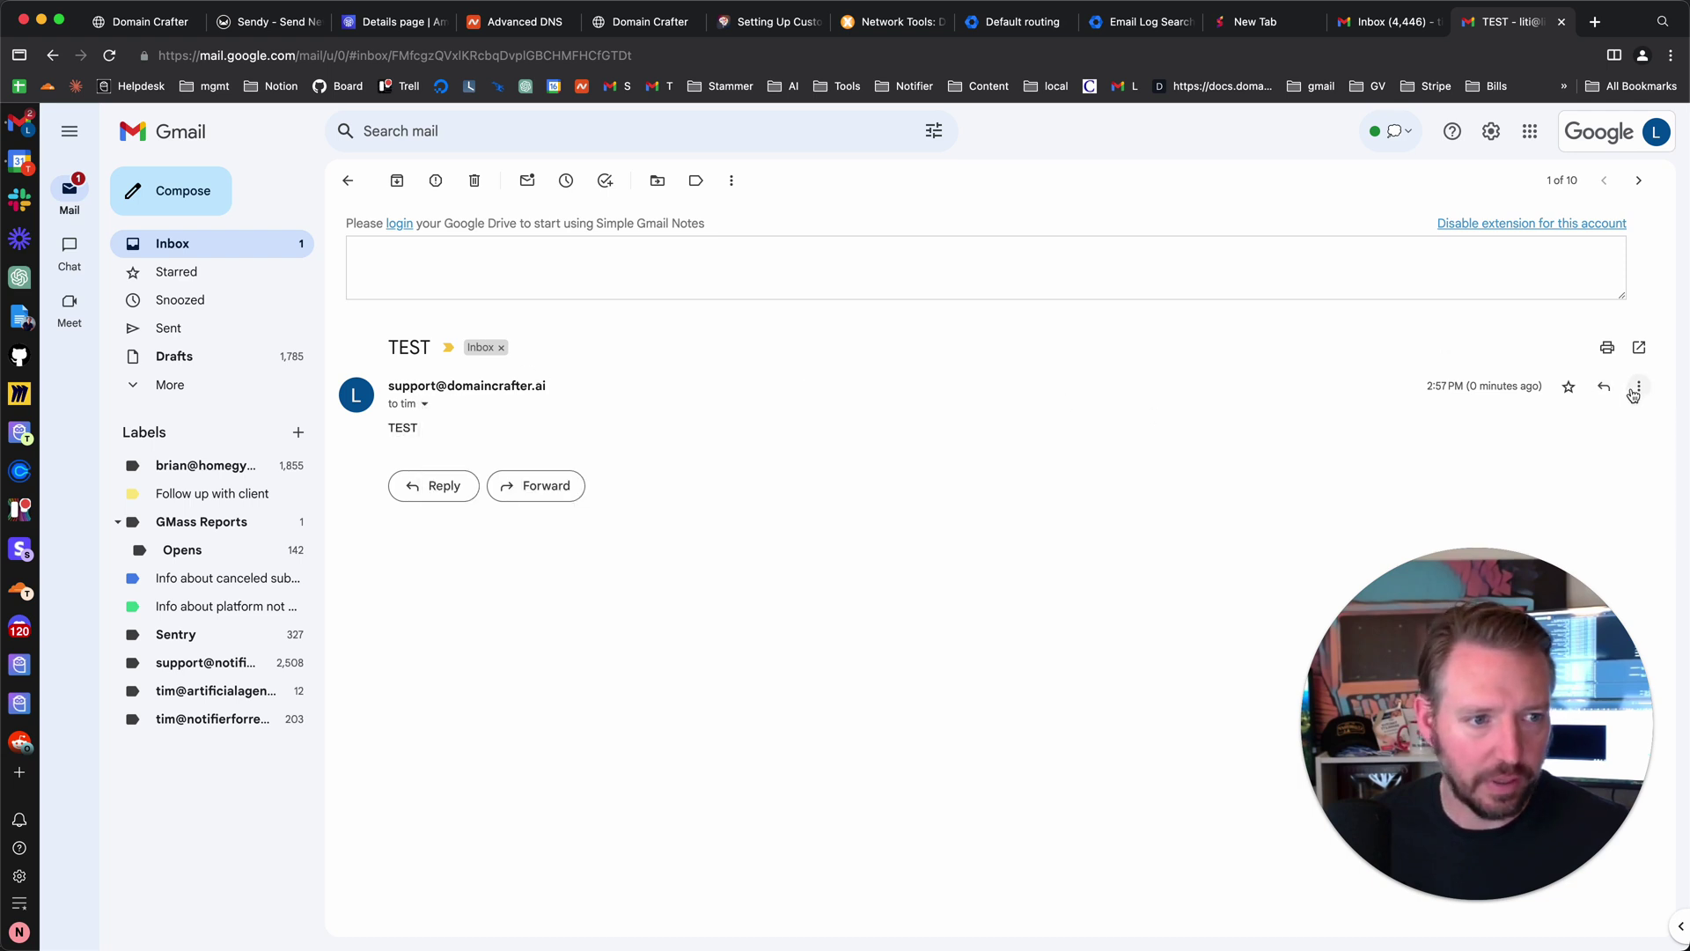
- Bring up the received TEST message's three-dot options menu
click(1639, 388)
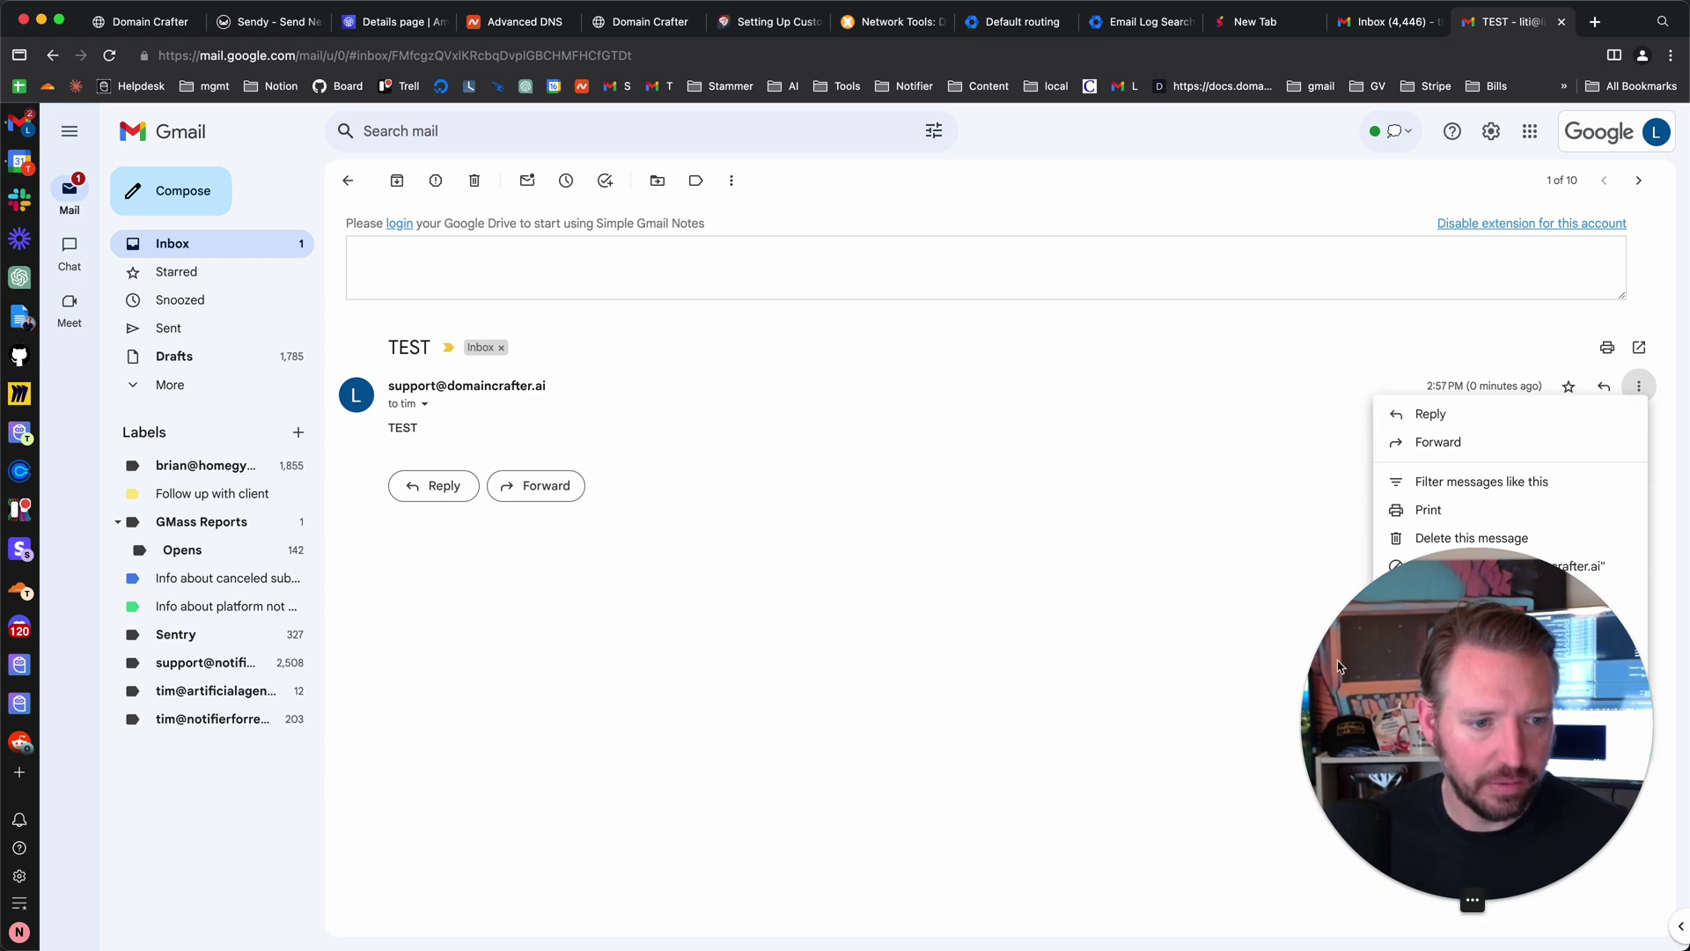
drag(1345, 688, 1010, 733)
click(1639, 387)
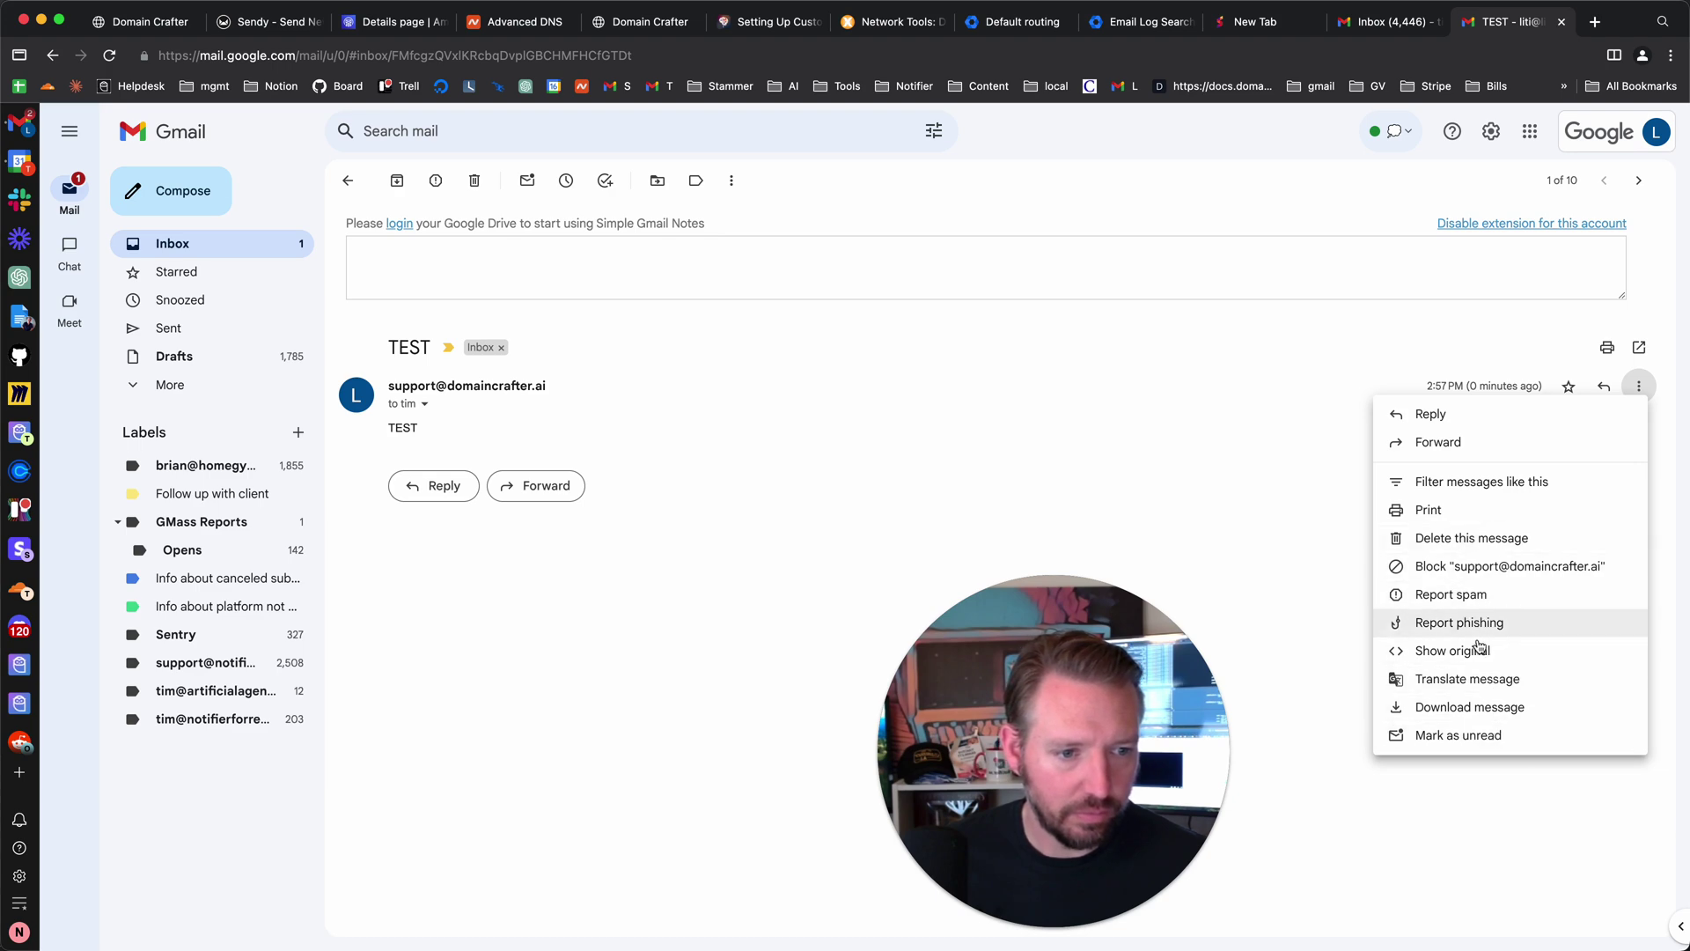
- Show the TEST email's original source and check DKIM and DMARC pass
click(1482, 652)
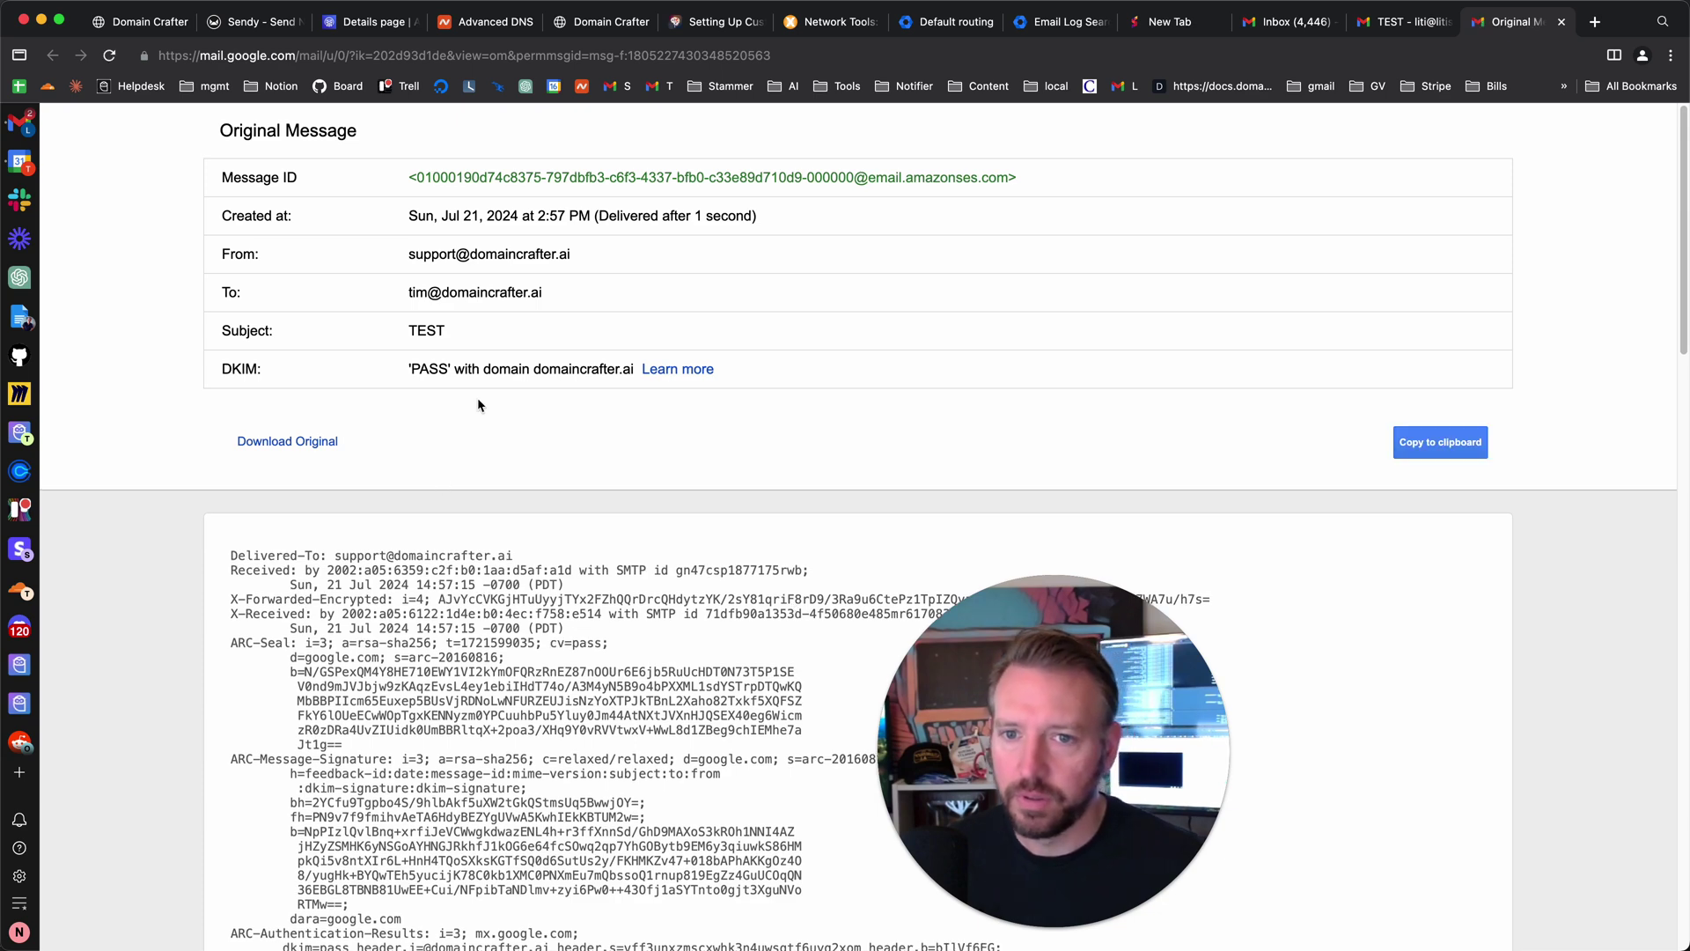
scroll(447, 557, down, 3)
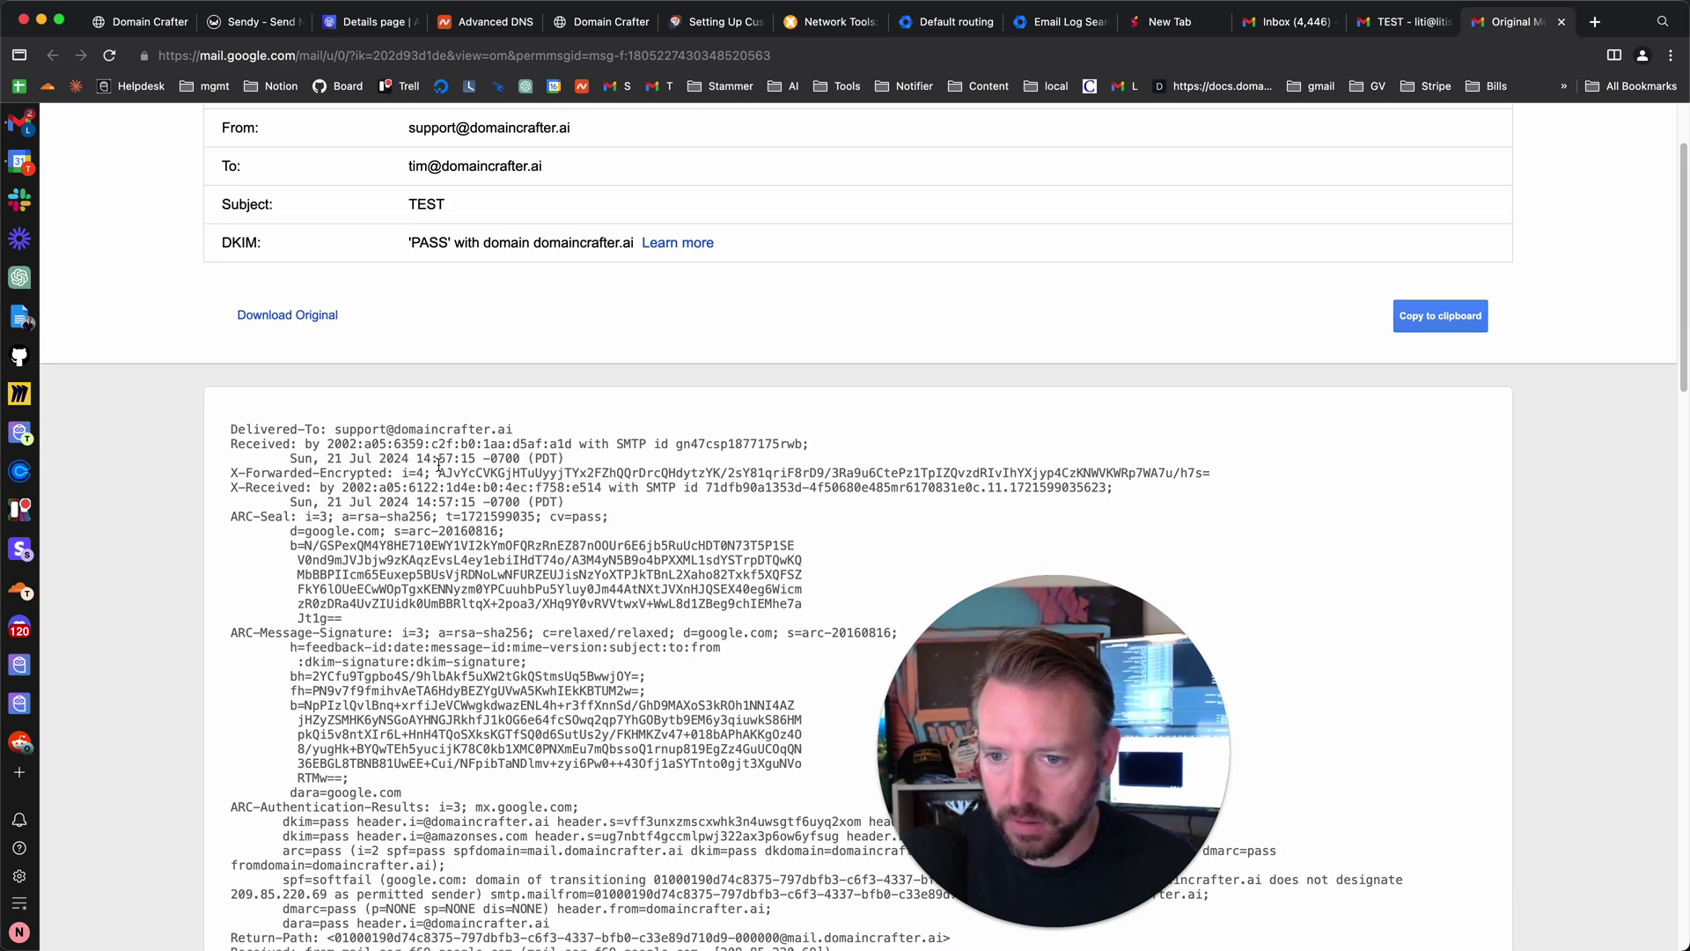
scroll(440, 465, down, 7)
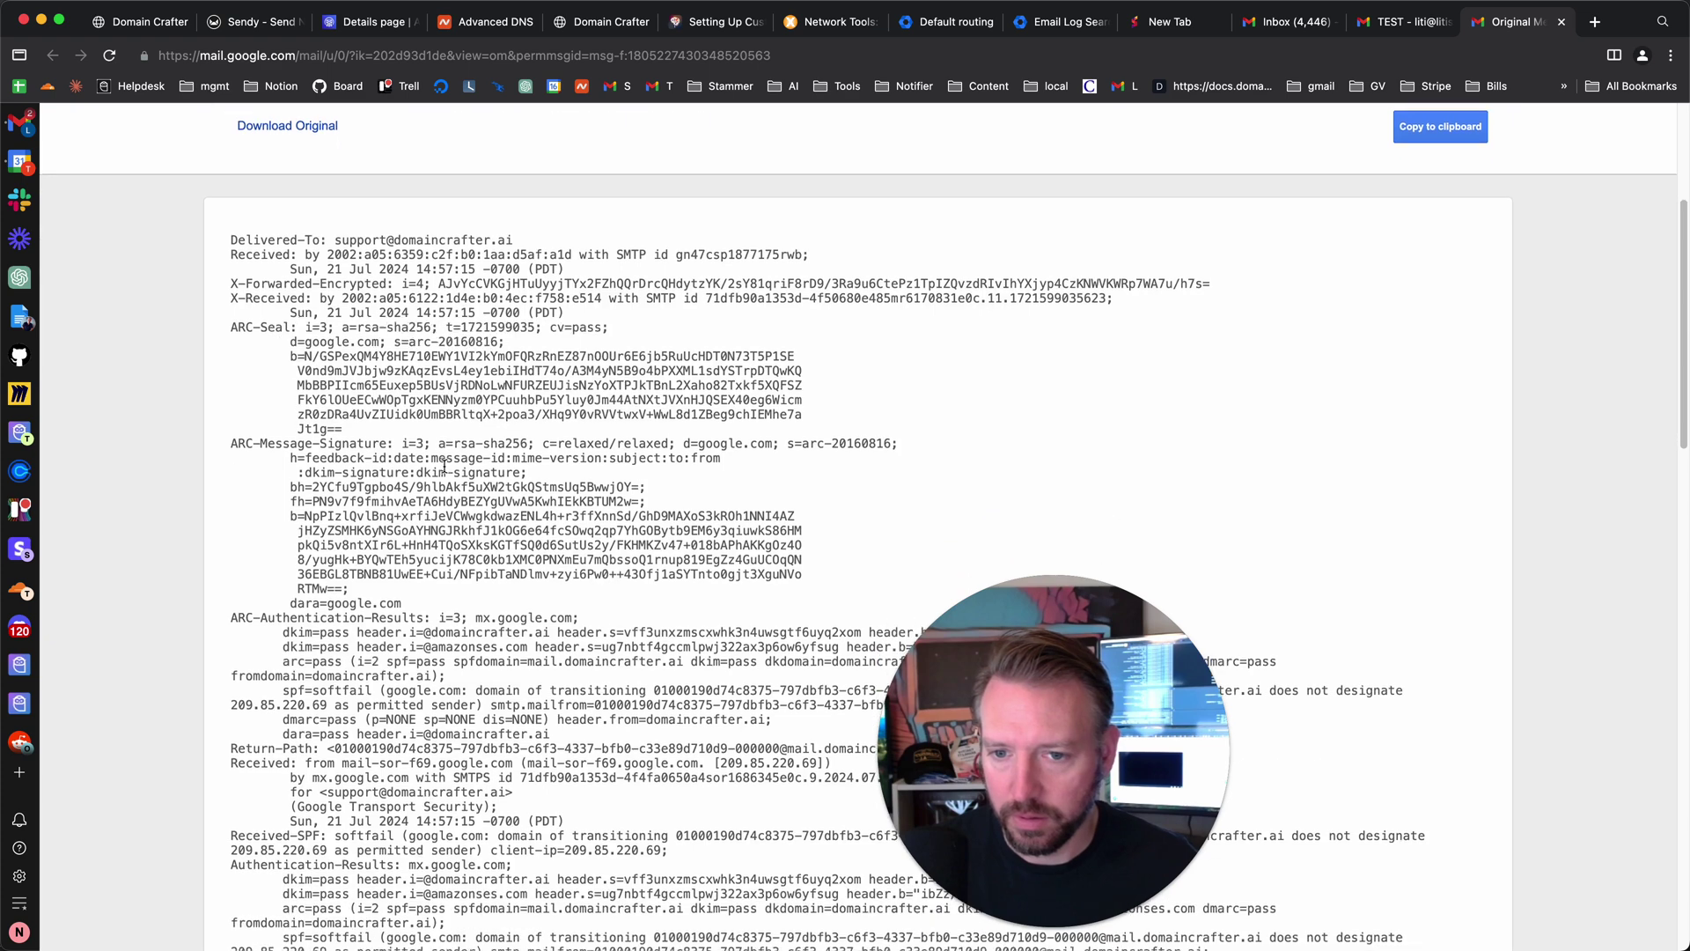
scroll(444, 466, down, 2)
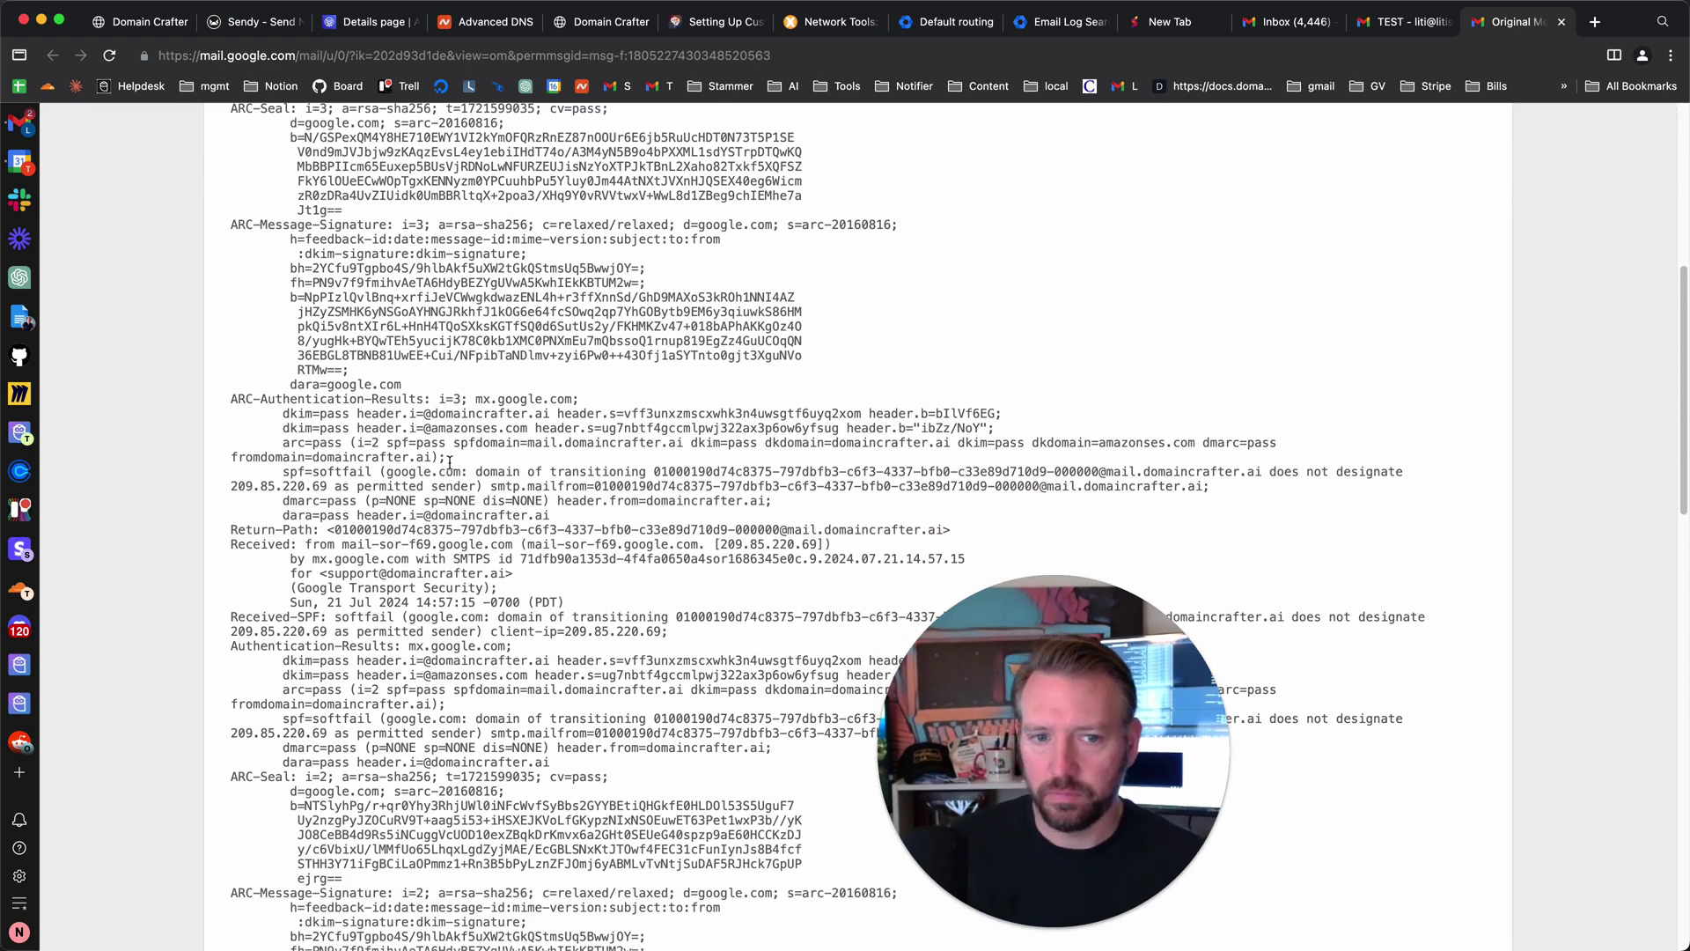
scroll(545, 404, up, 12)
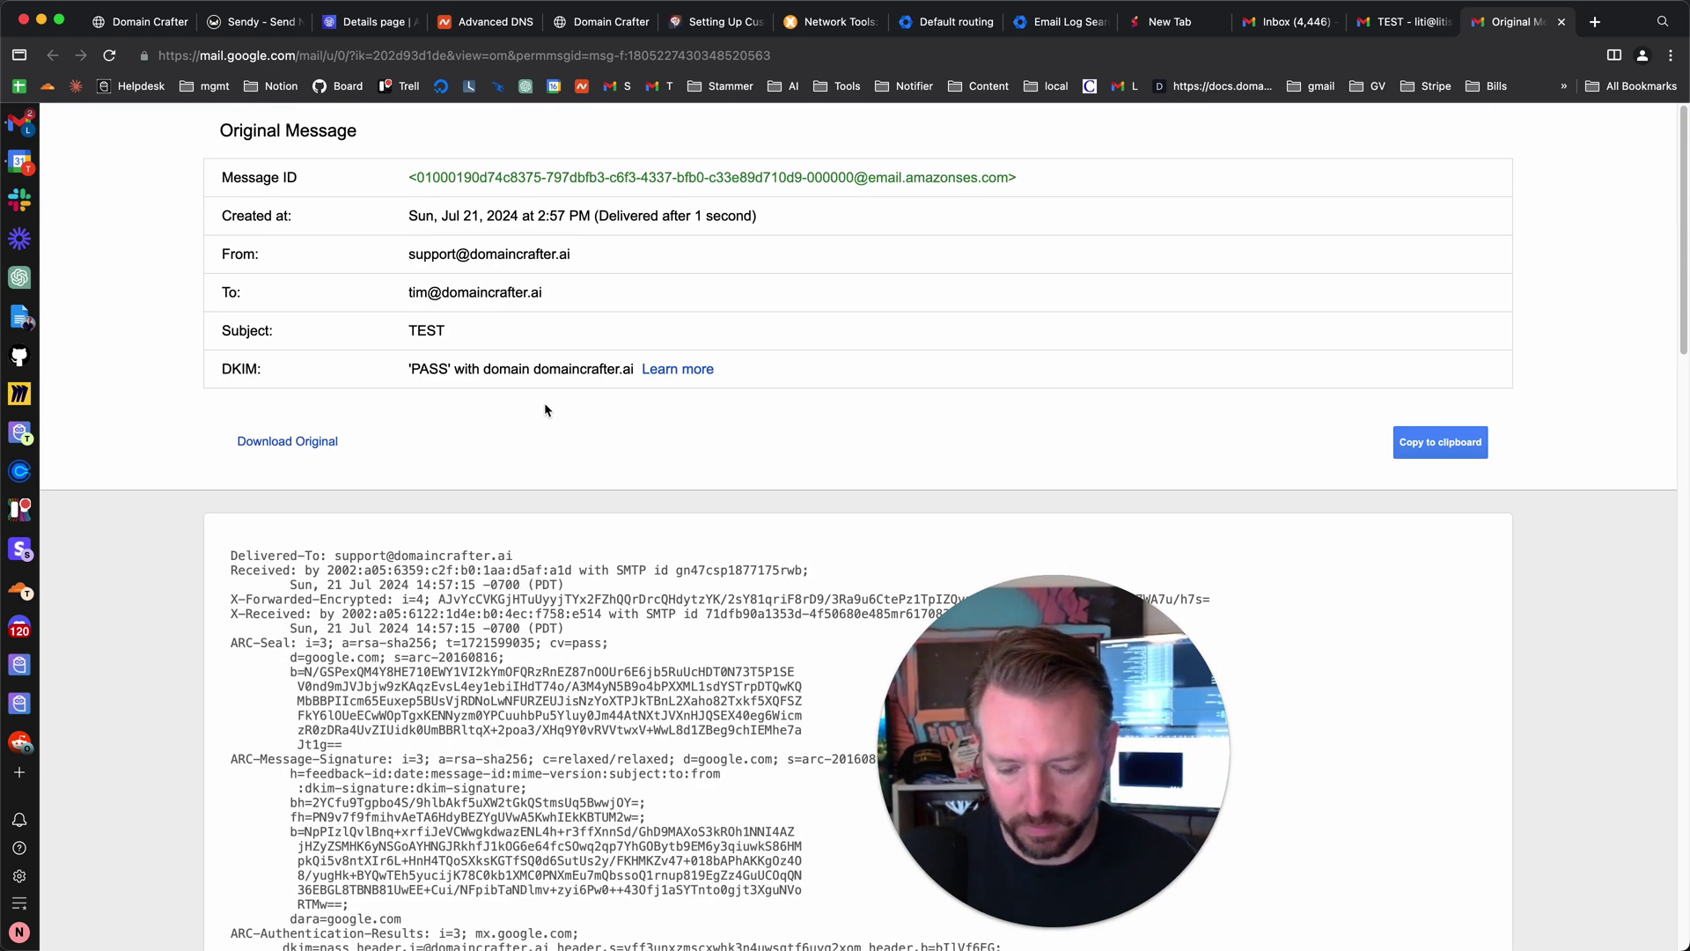
- Search the raw headers for 'mail', then return to the TEST message tab
key(cmd+f)
text(mail)
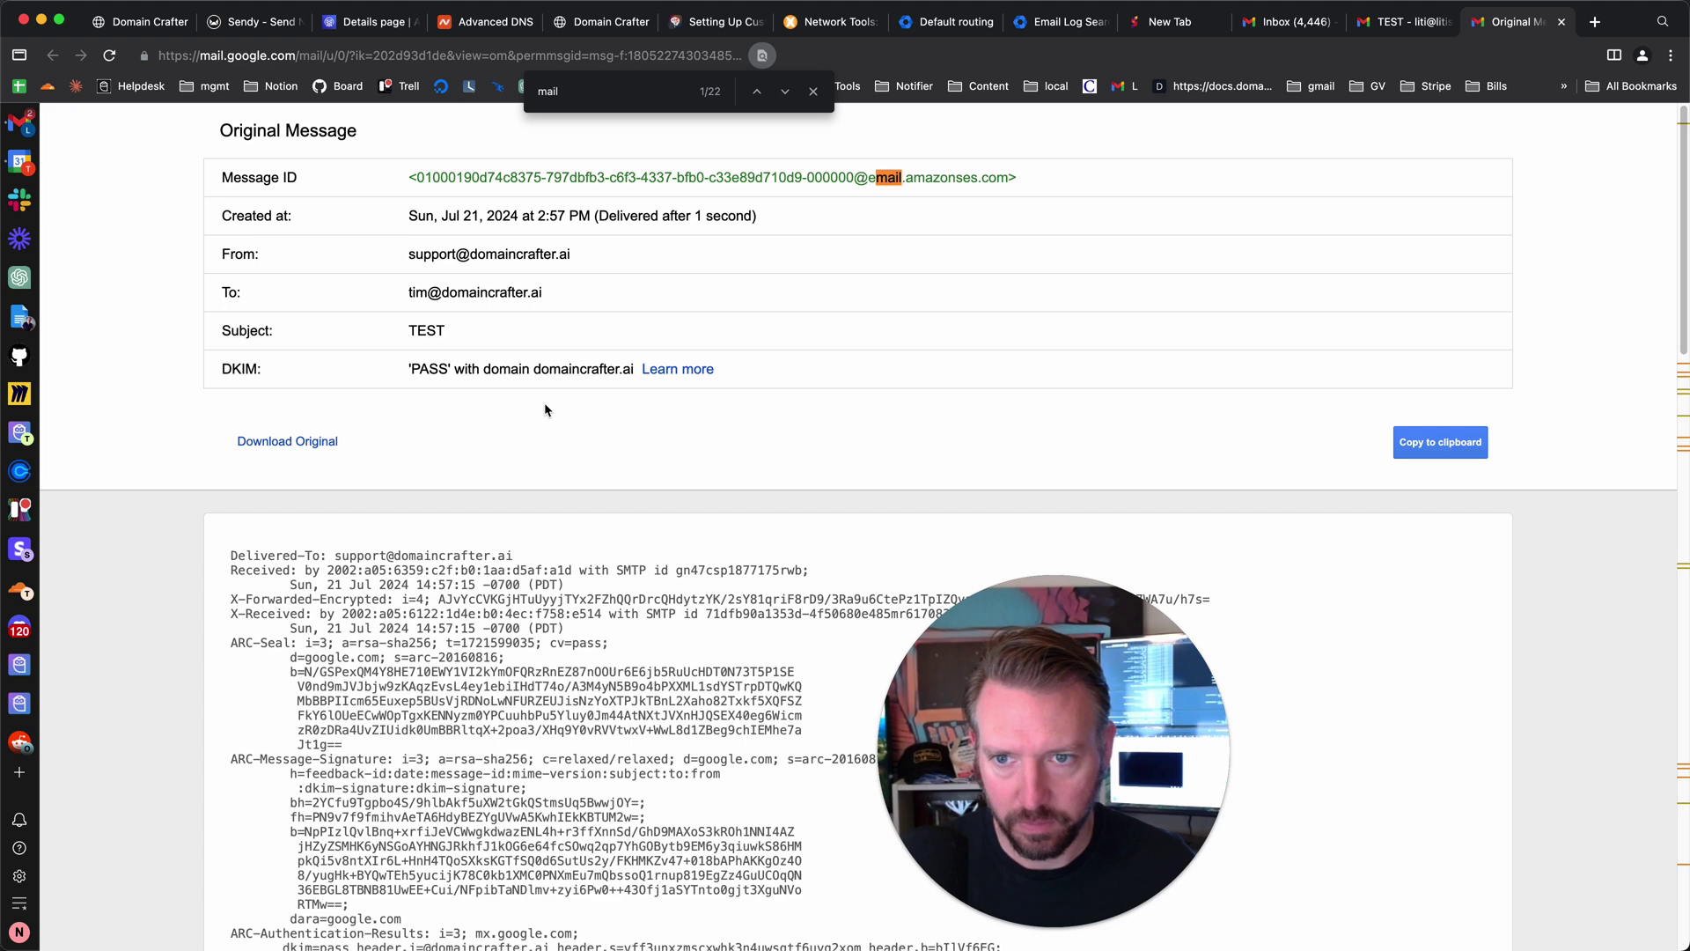
key(Return)
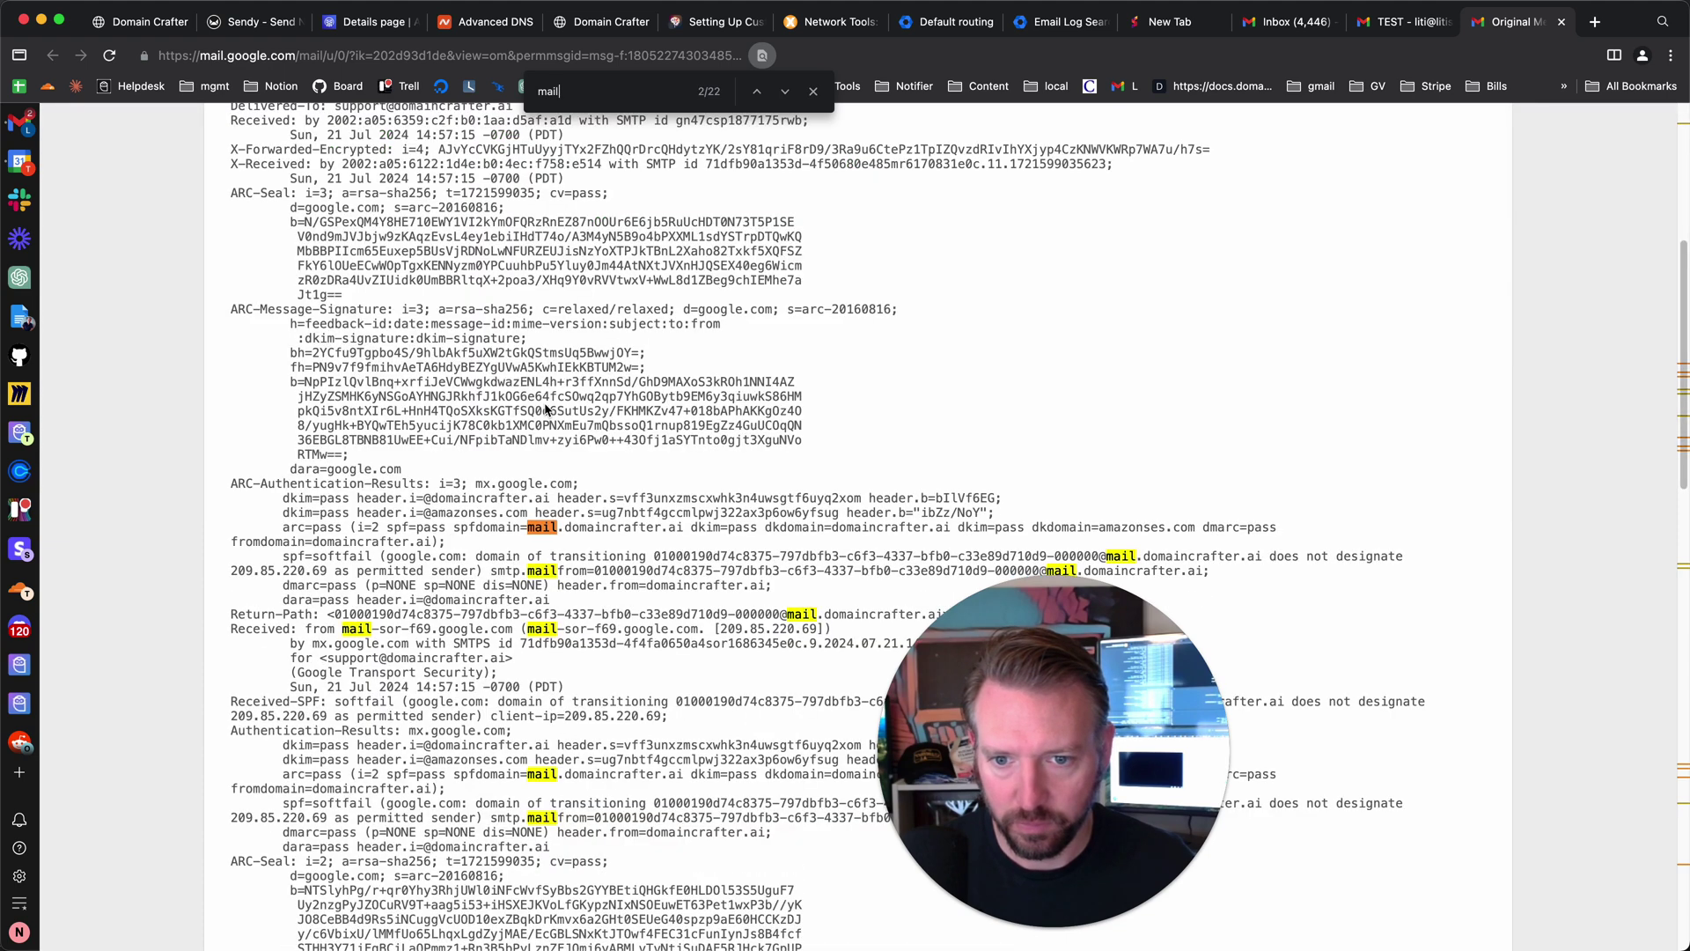
key(Return)
key(Return)
key(Return)
key(Return)
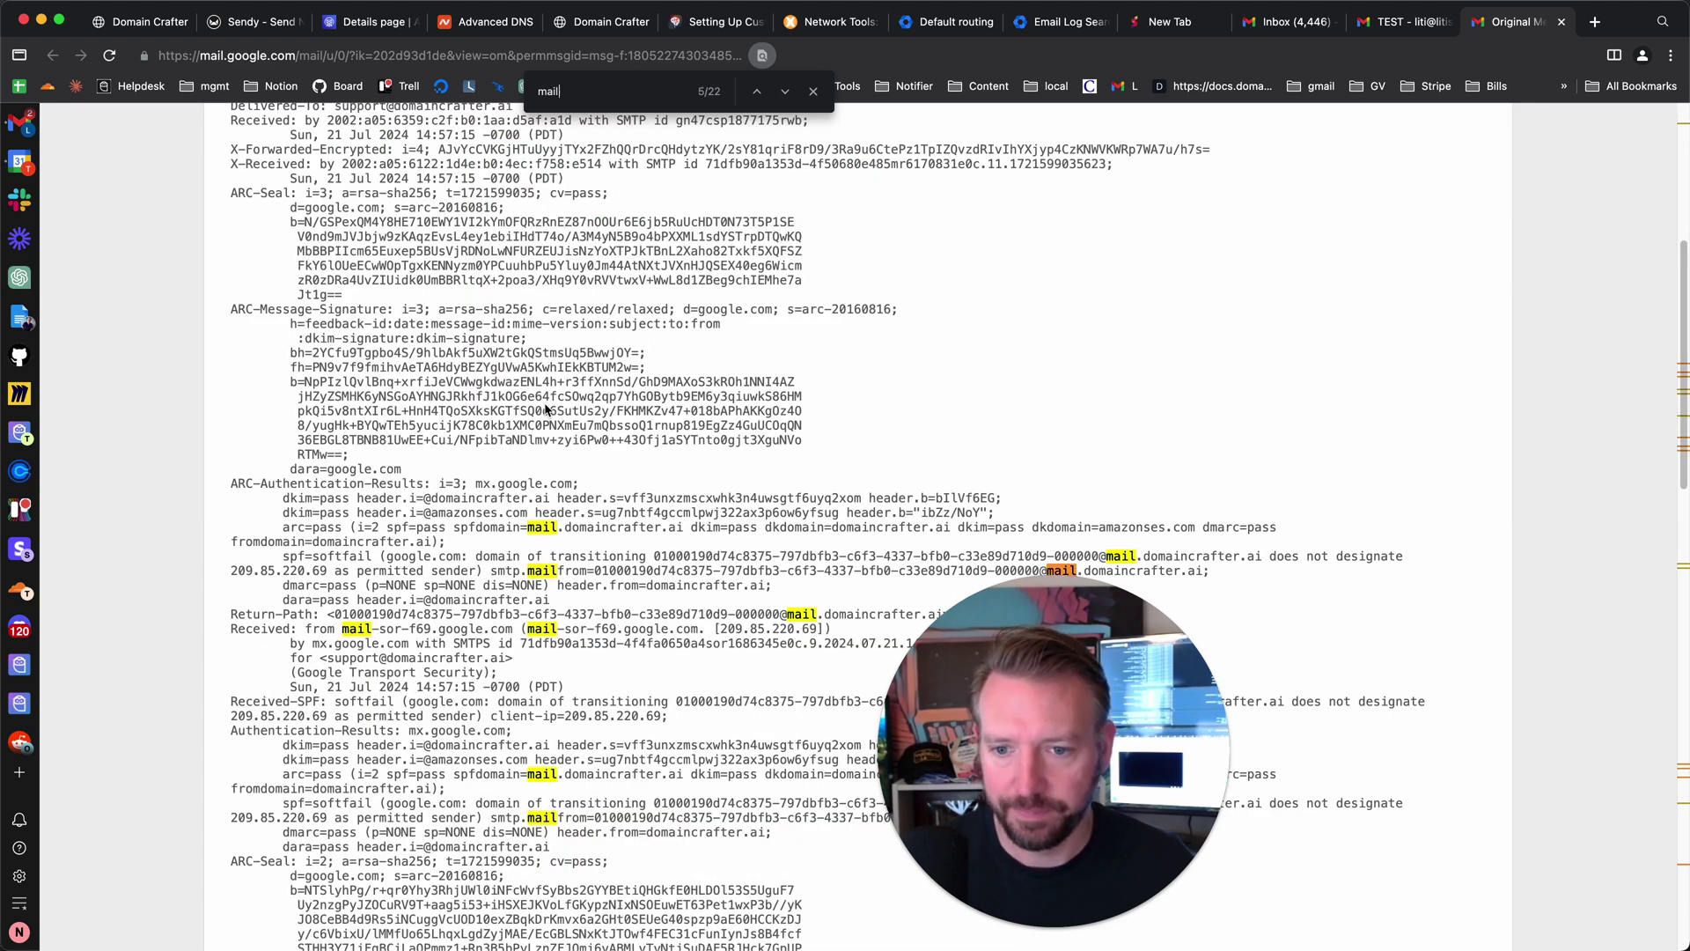
key(Return)
key(Return)
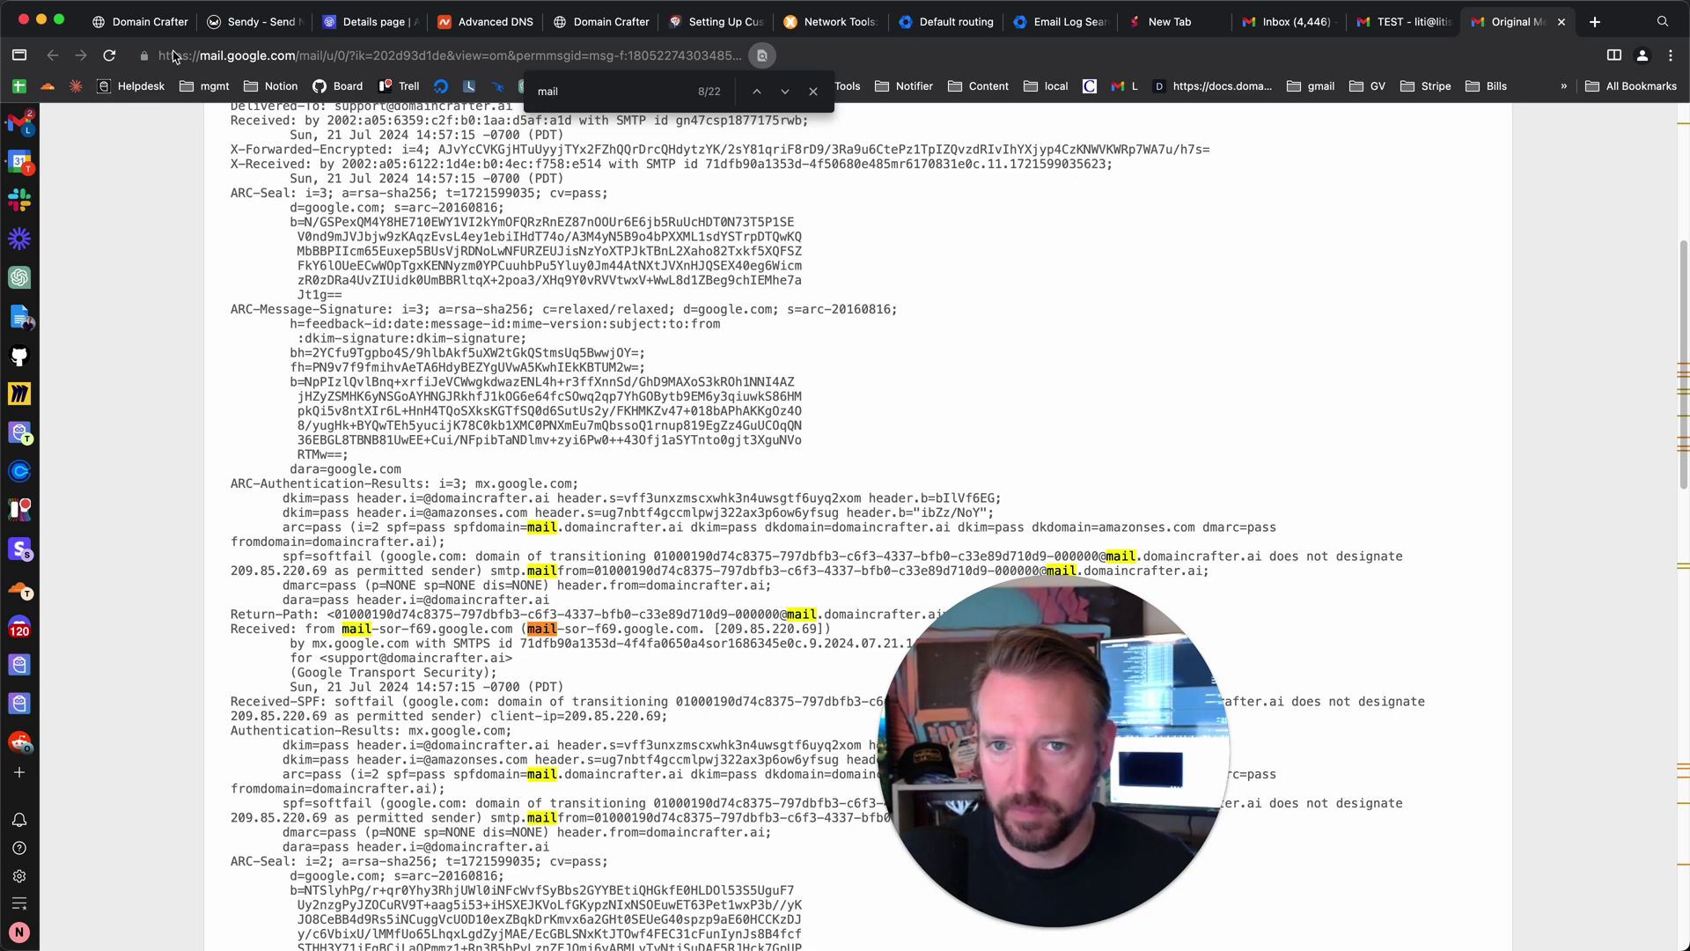
click(1417, 24)
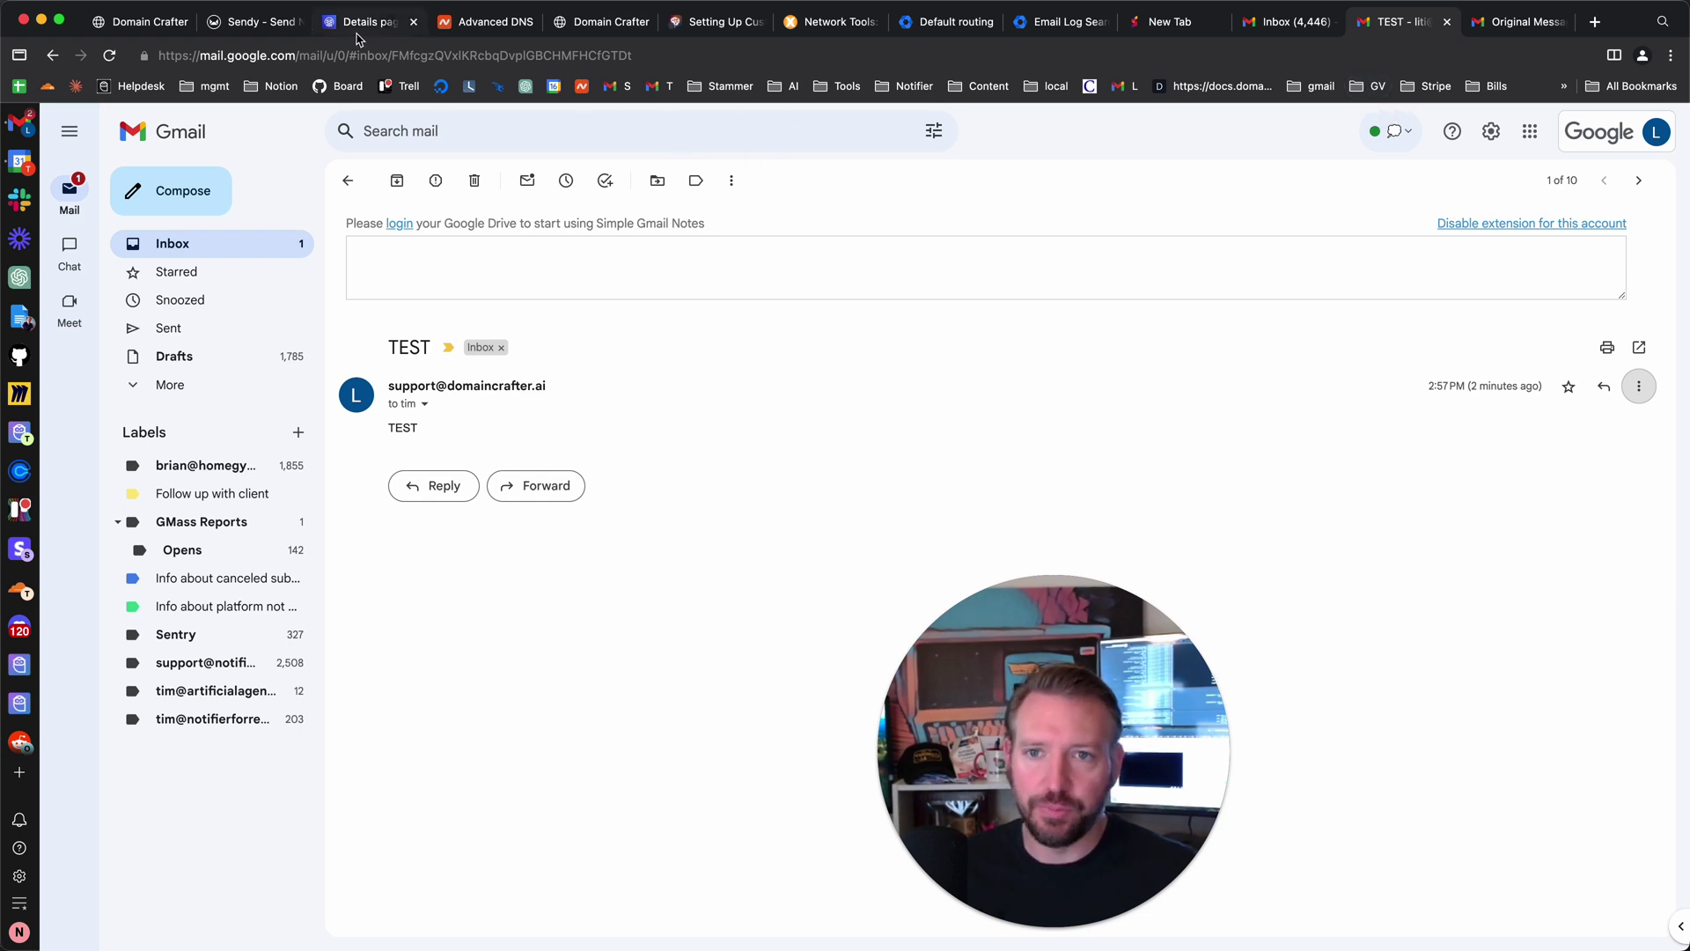
- Review domaincrafter.ai's successful DKIM and MAIL FROM authentication, then go to SMTP settings
click(373, 35)
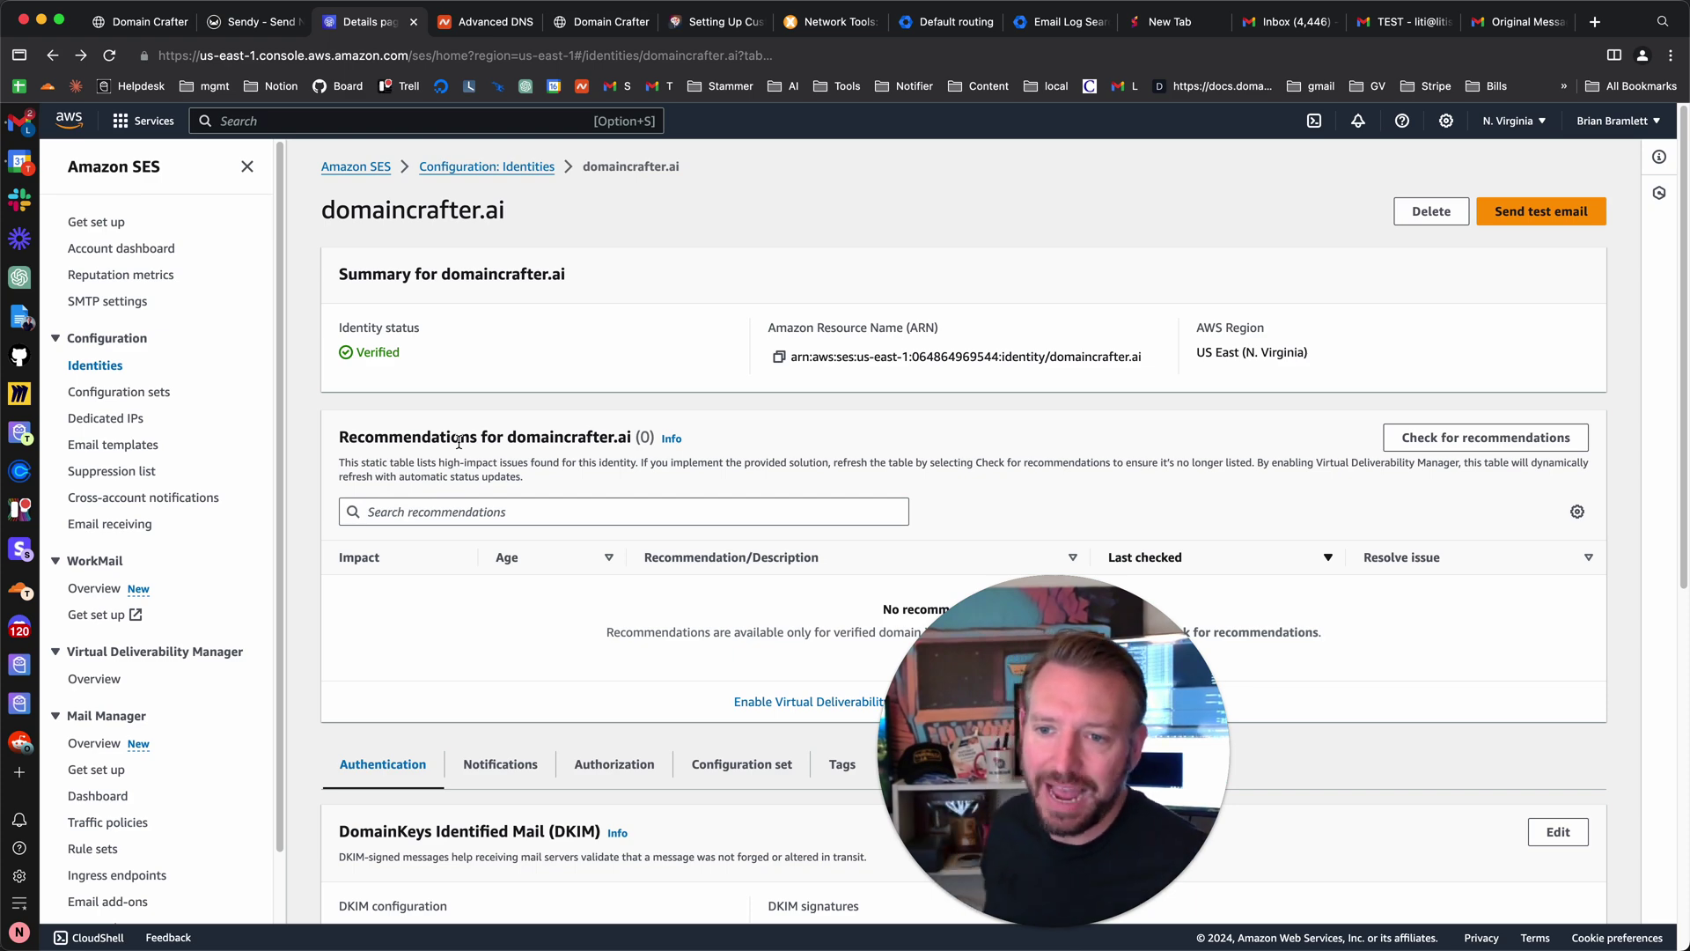
scroll(719, 655, down, 7)
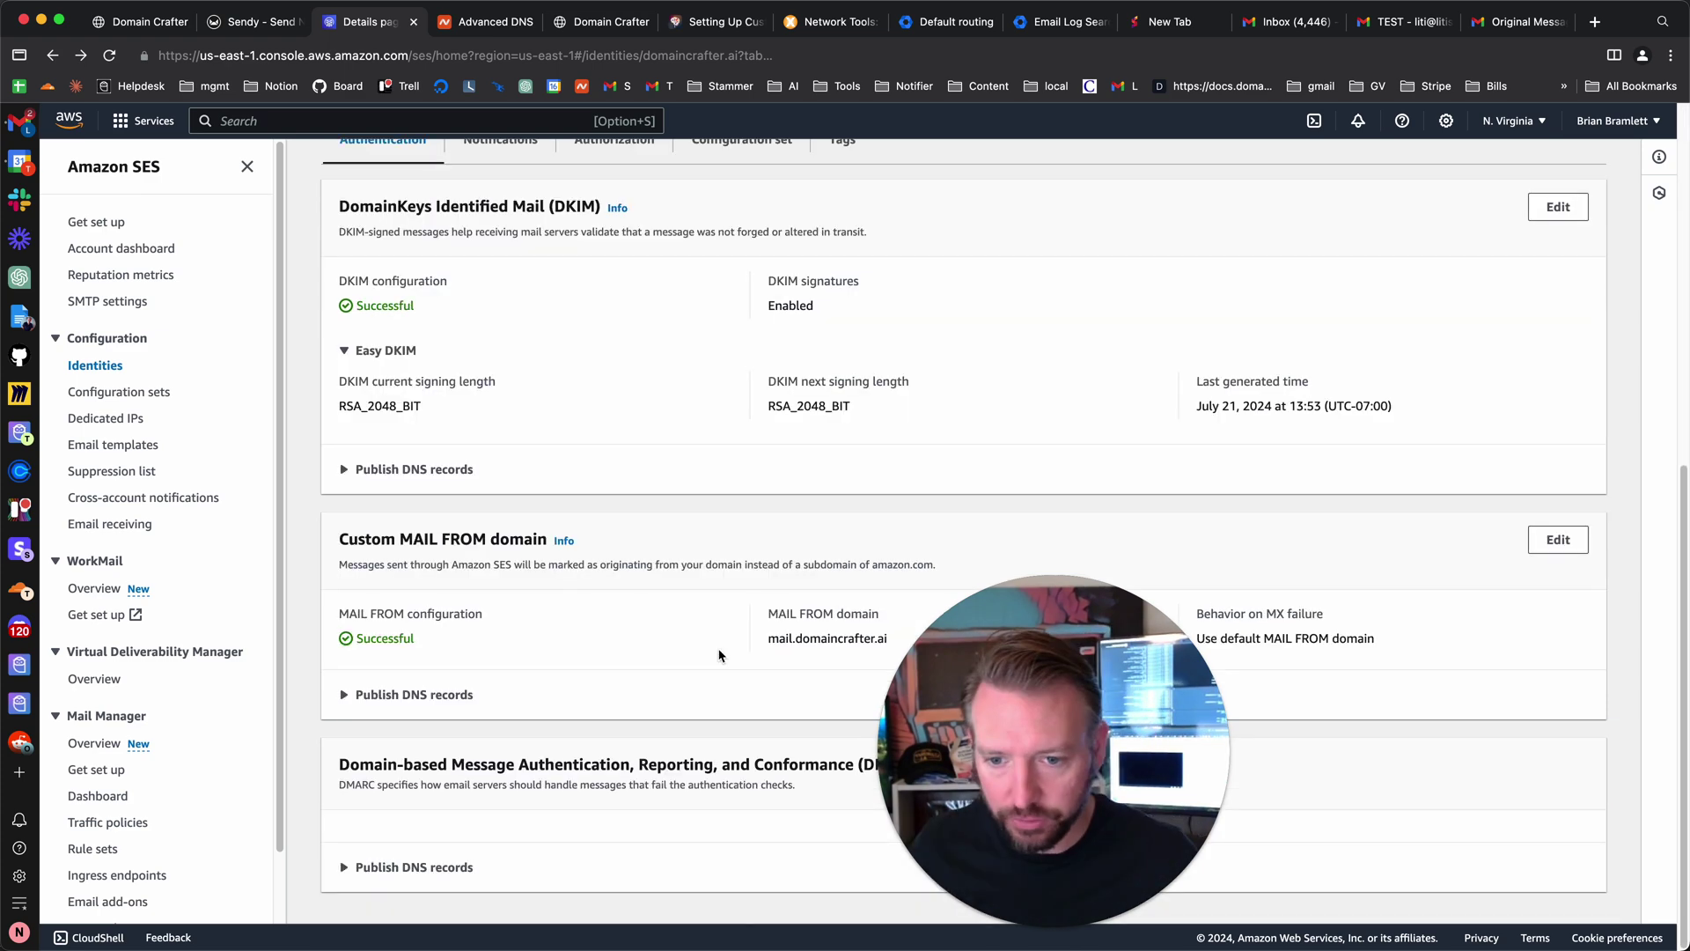
drag(1022, 649, 1411, 614)
click(186, 588)
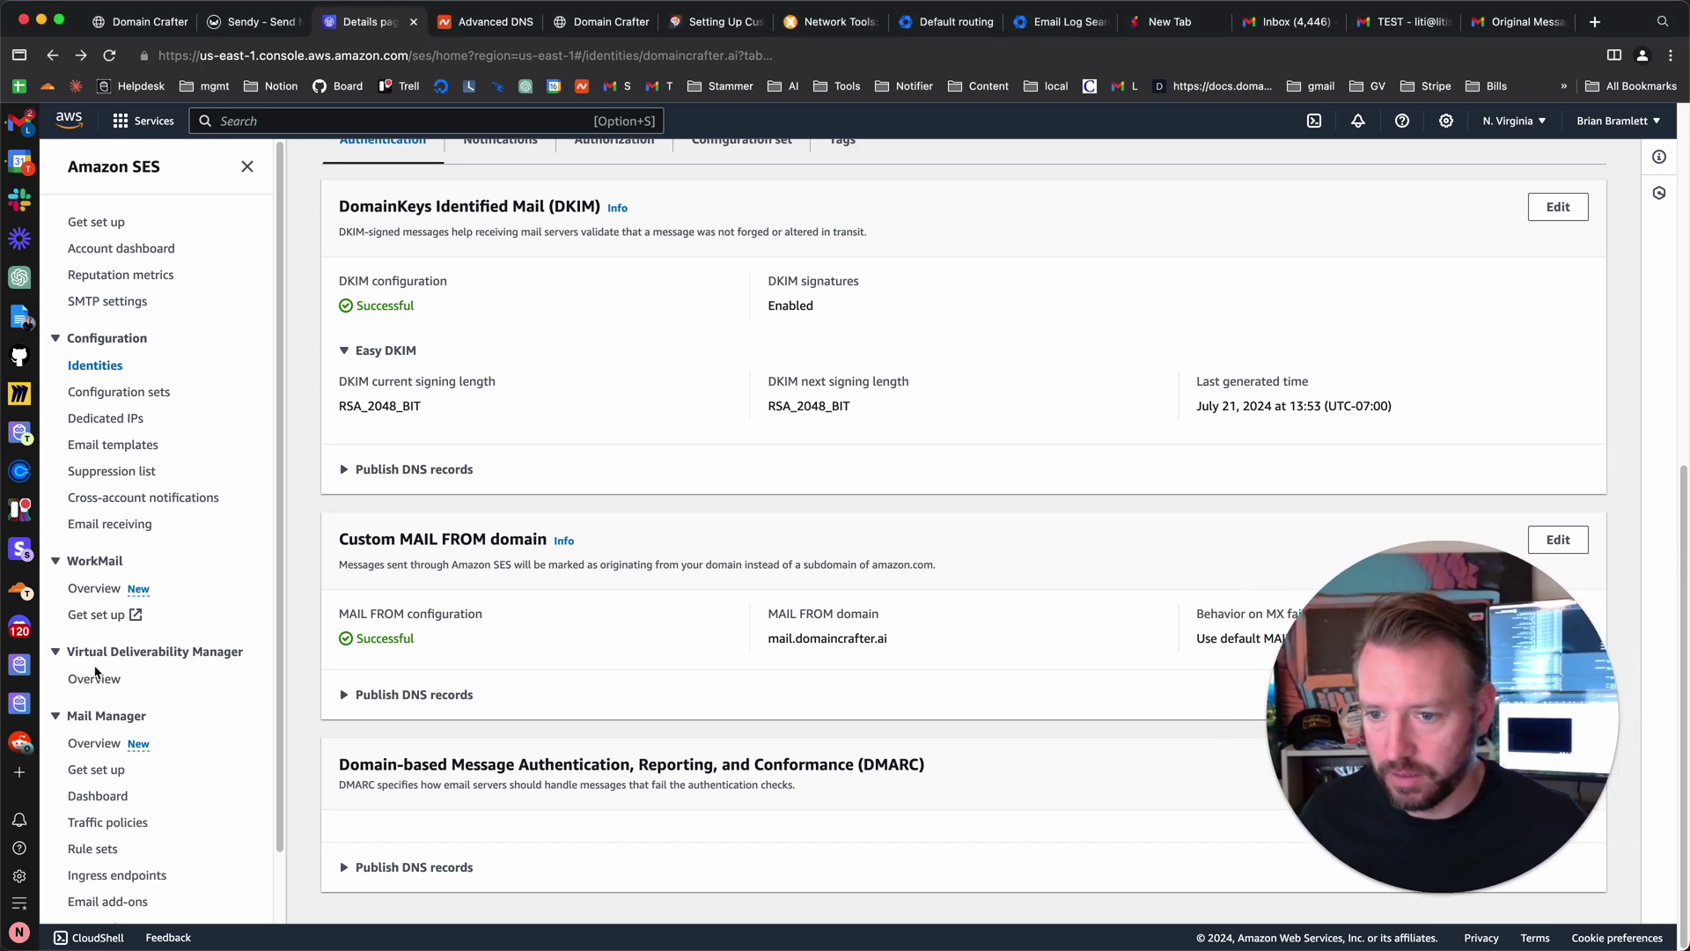
scroll(102, 678, down, 1)
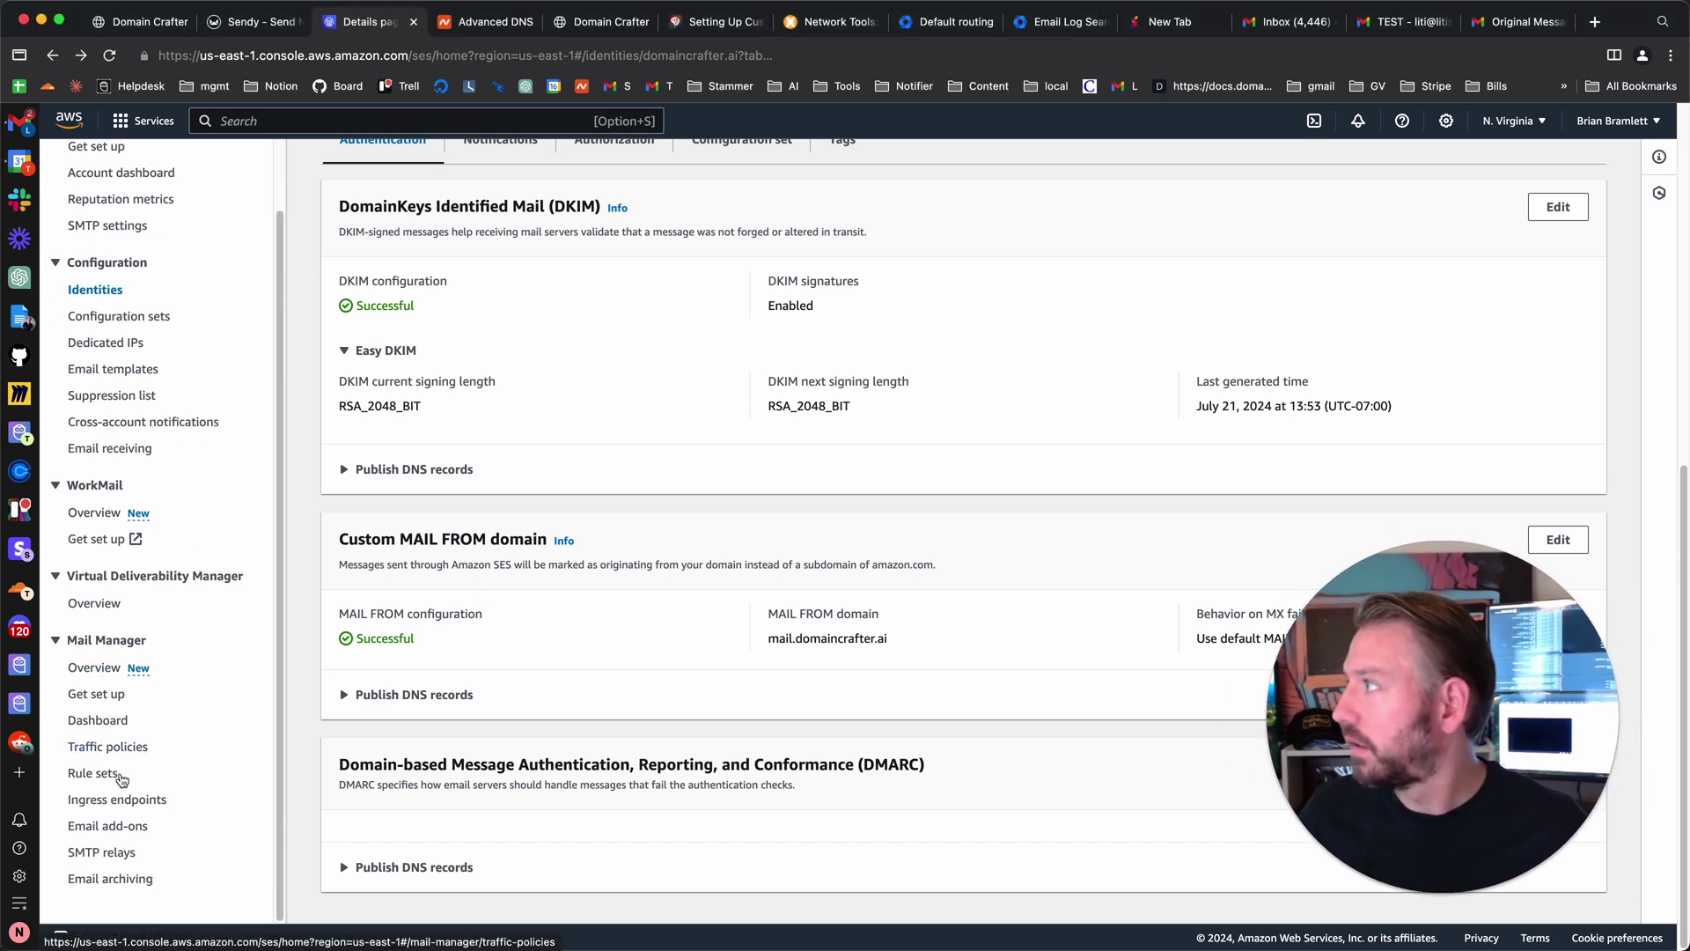
scroll(144, 734, up, 1)
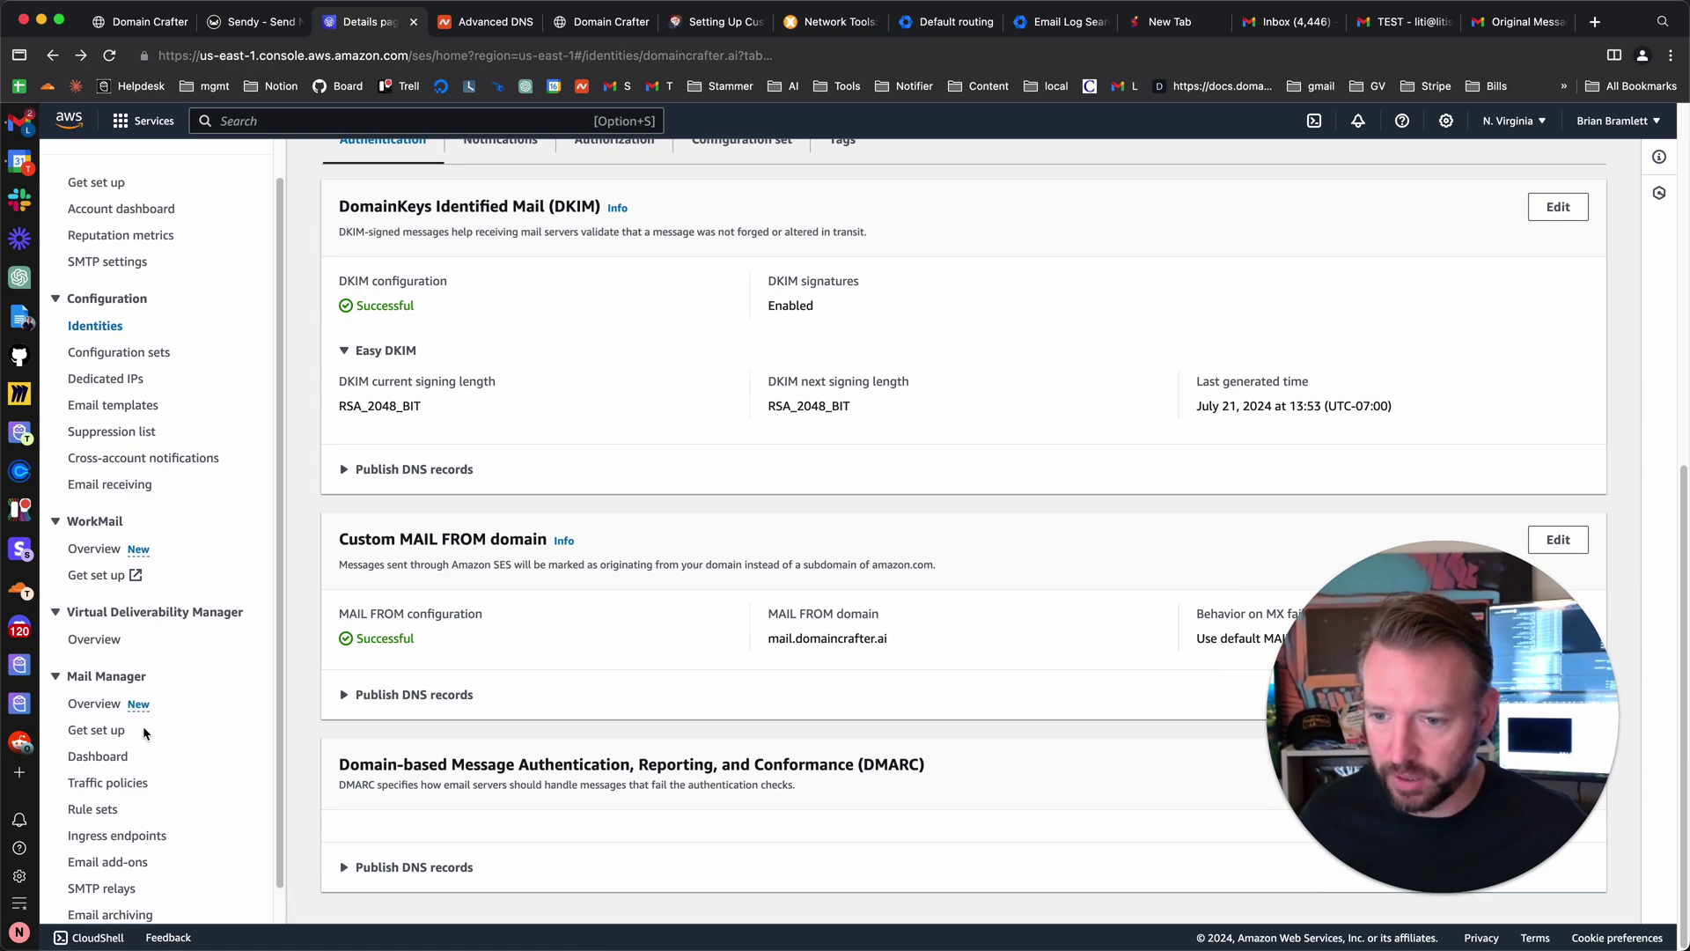
scroll(143, 440, up, 4)
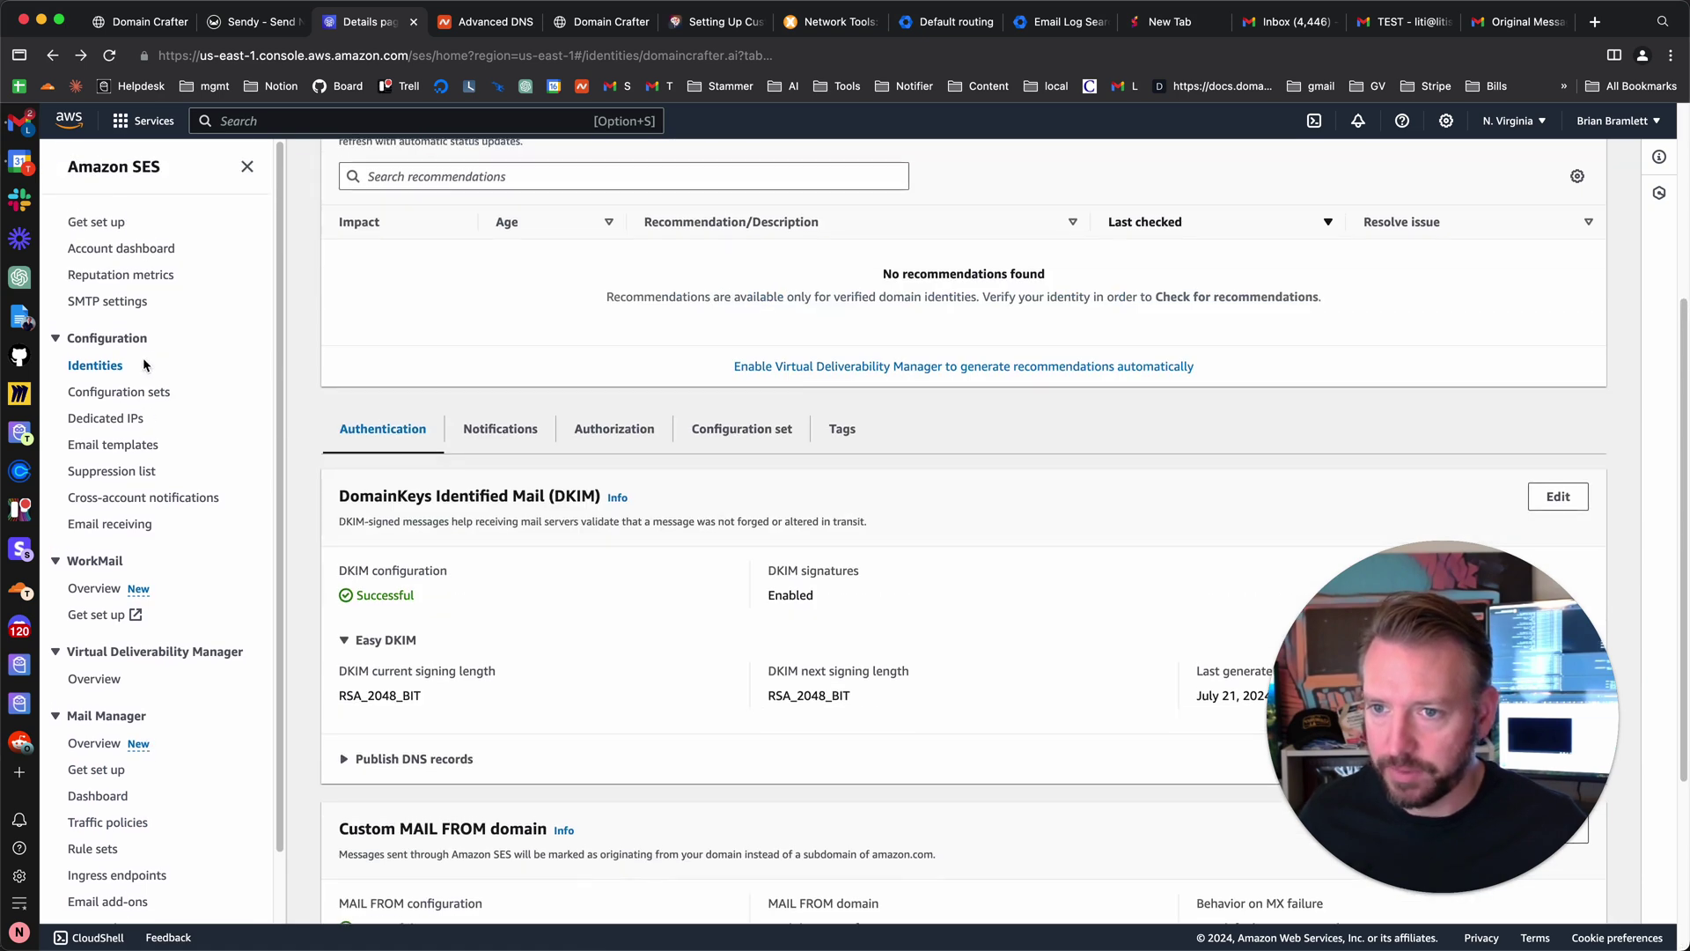
click(107, 301)
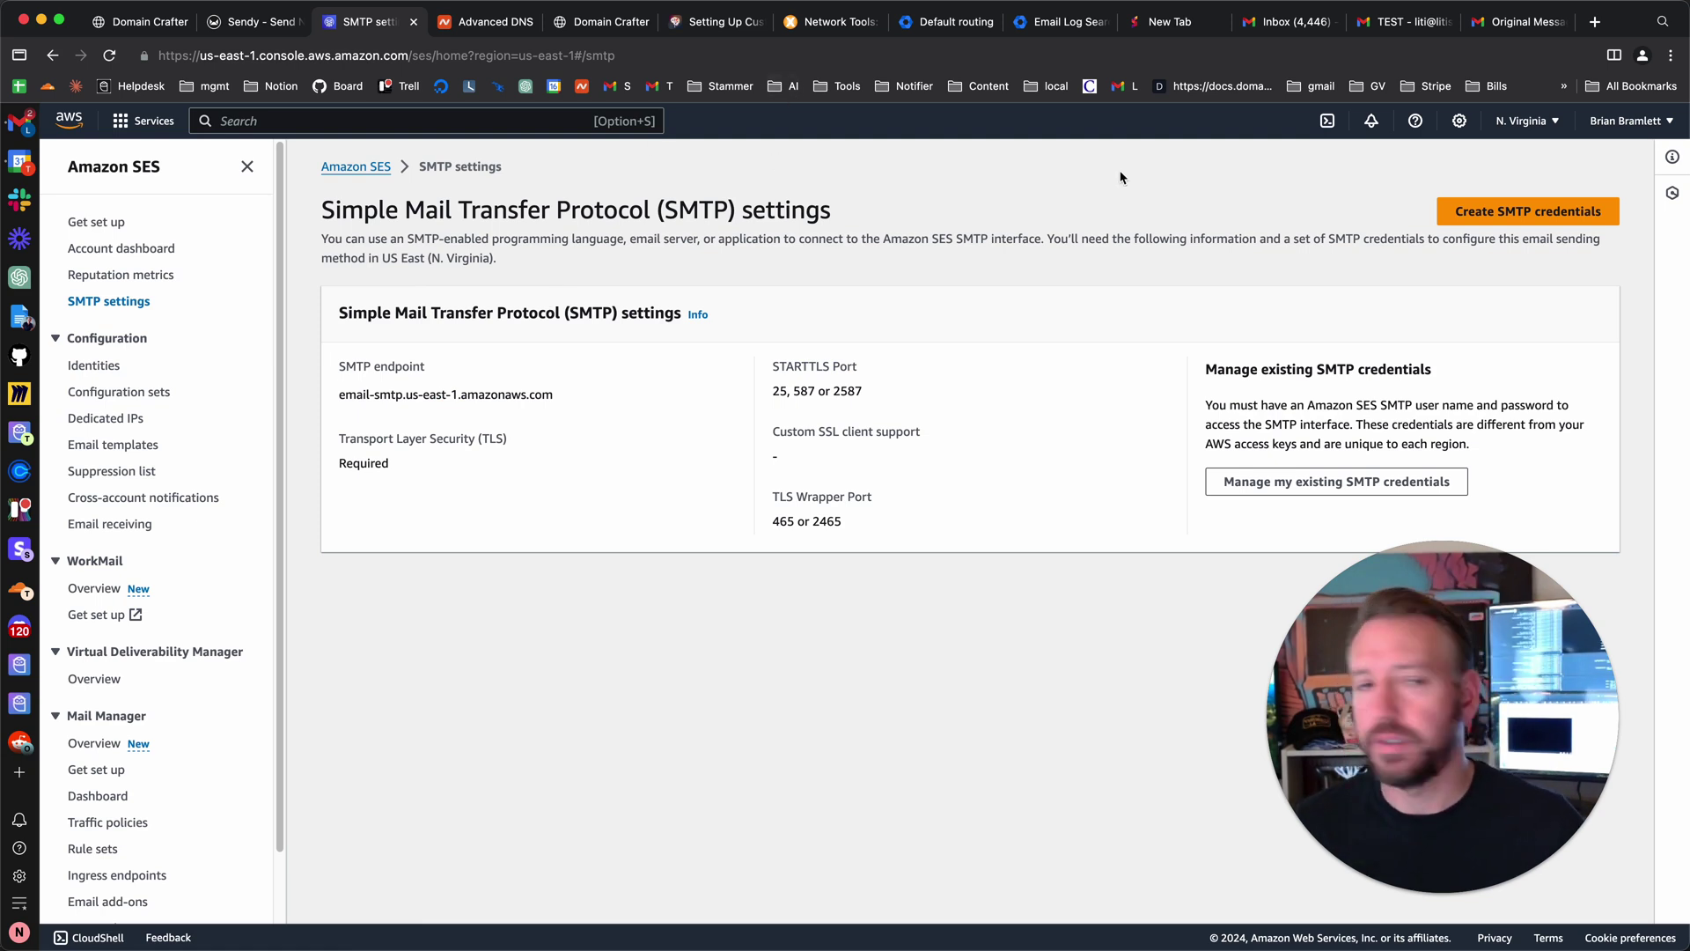
- Start creating SMTP credentials to reach the IAM Create user page
click(1550, 217)
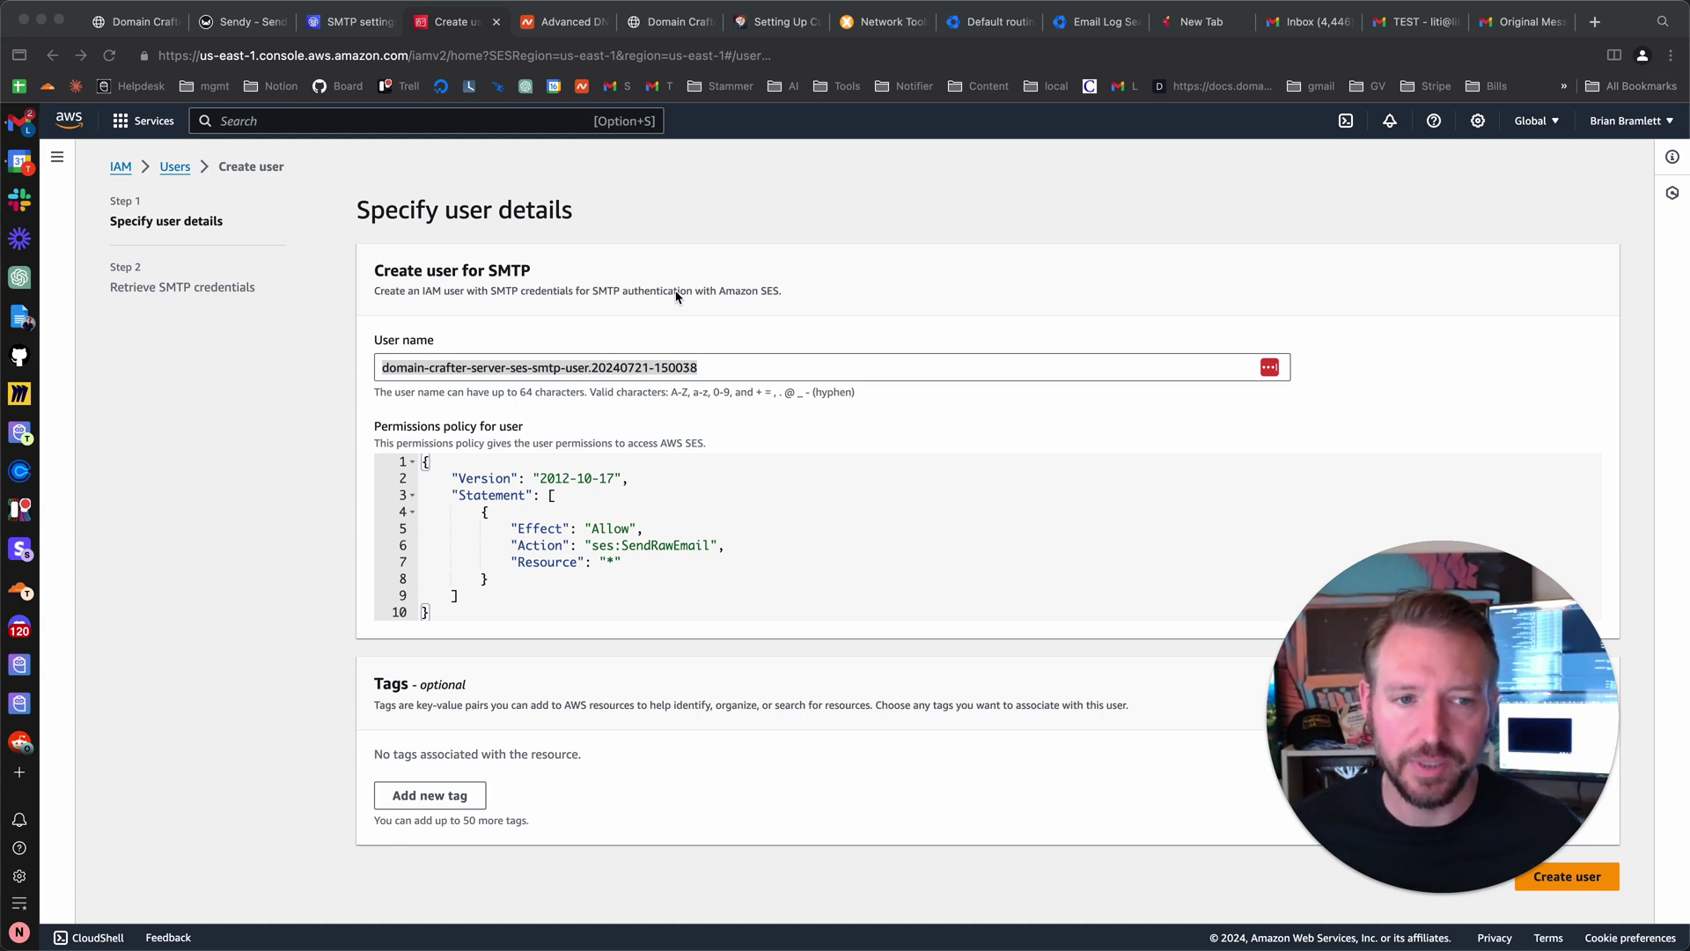
- Create the IAM user domain-crafter-server-ses-smtp-user.20240721-150038
drag(1469, 649, 1486, 337)
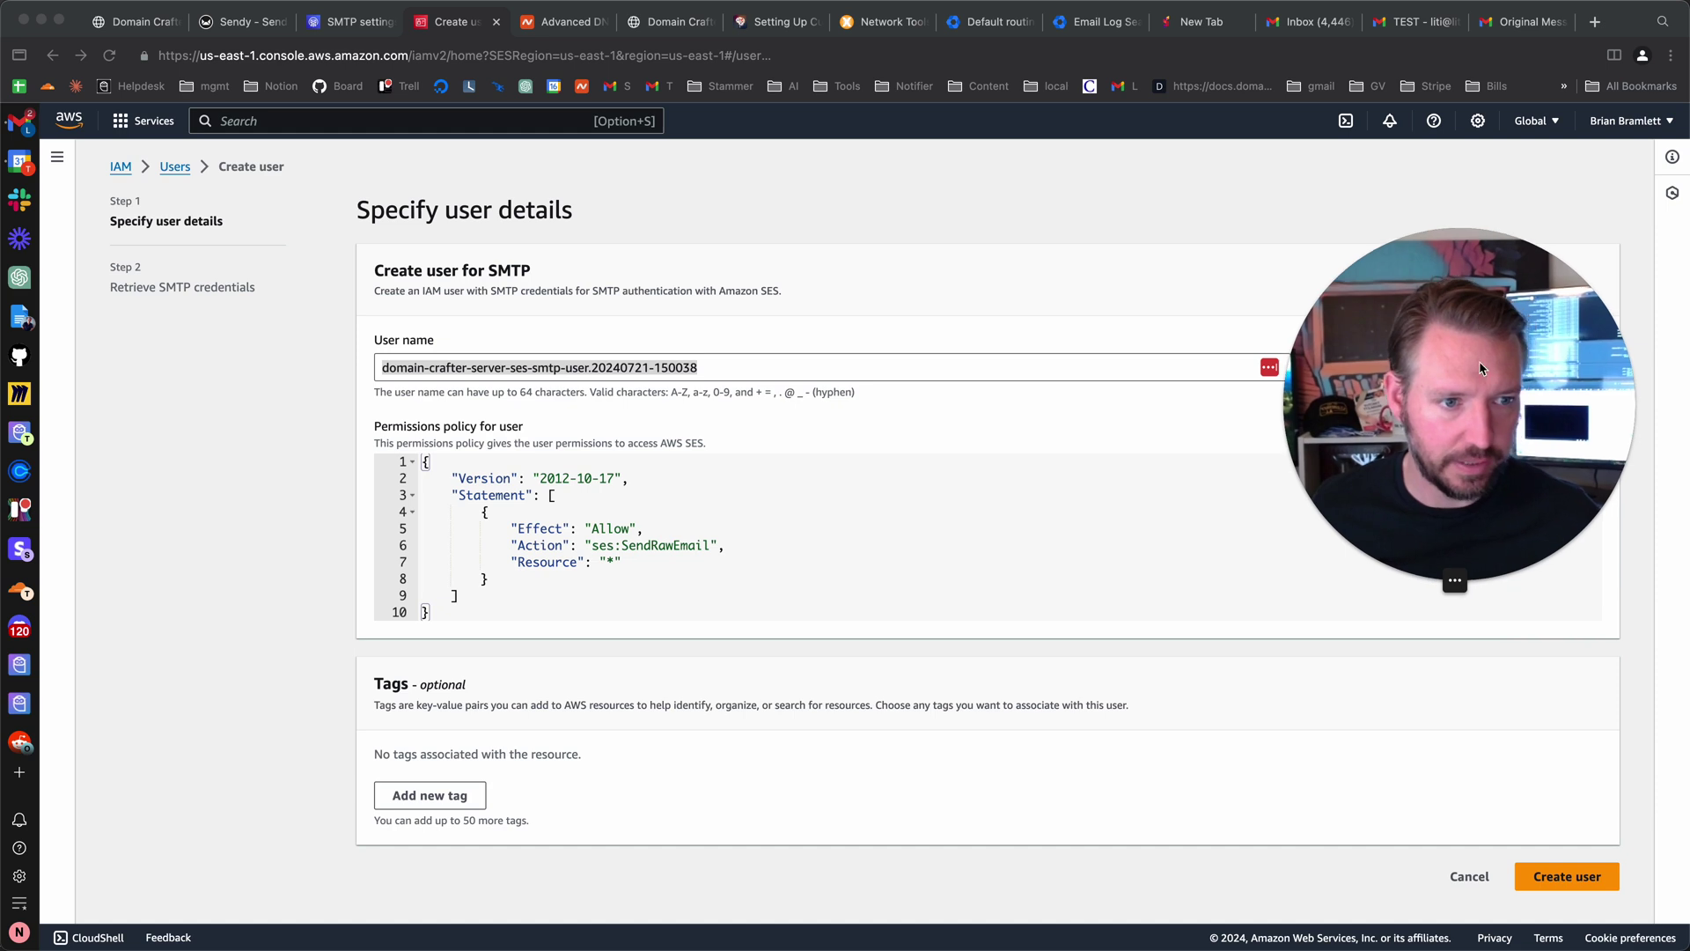
click(1589, 877)
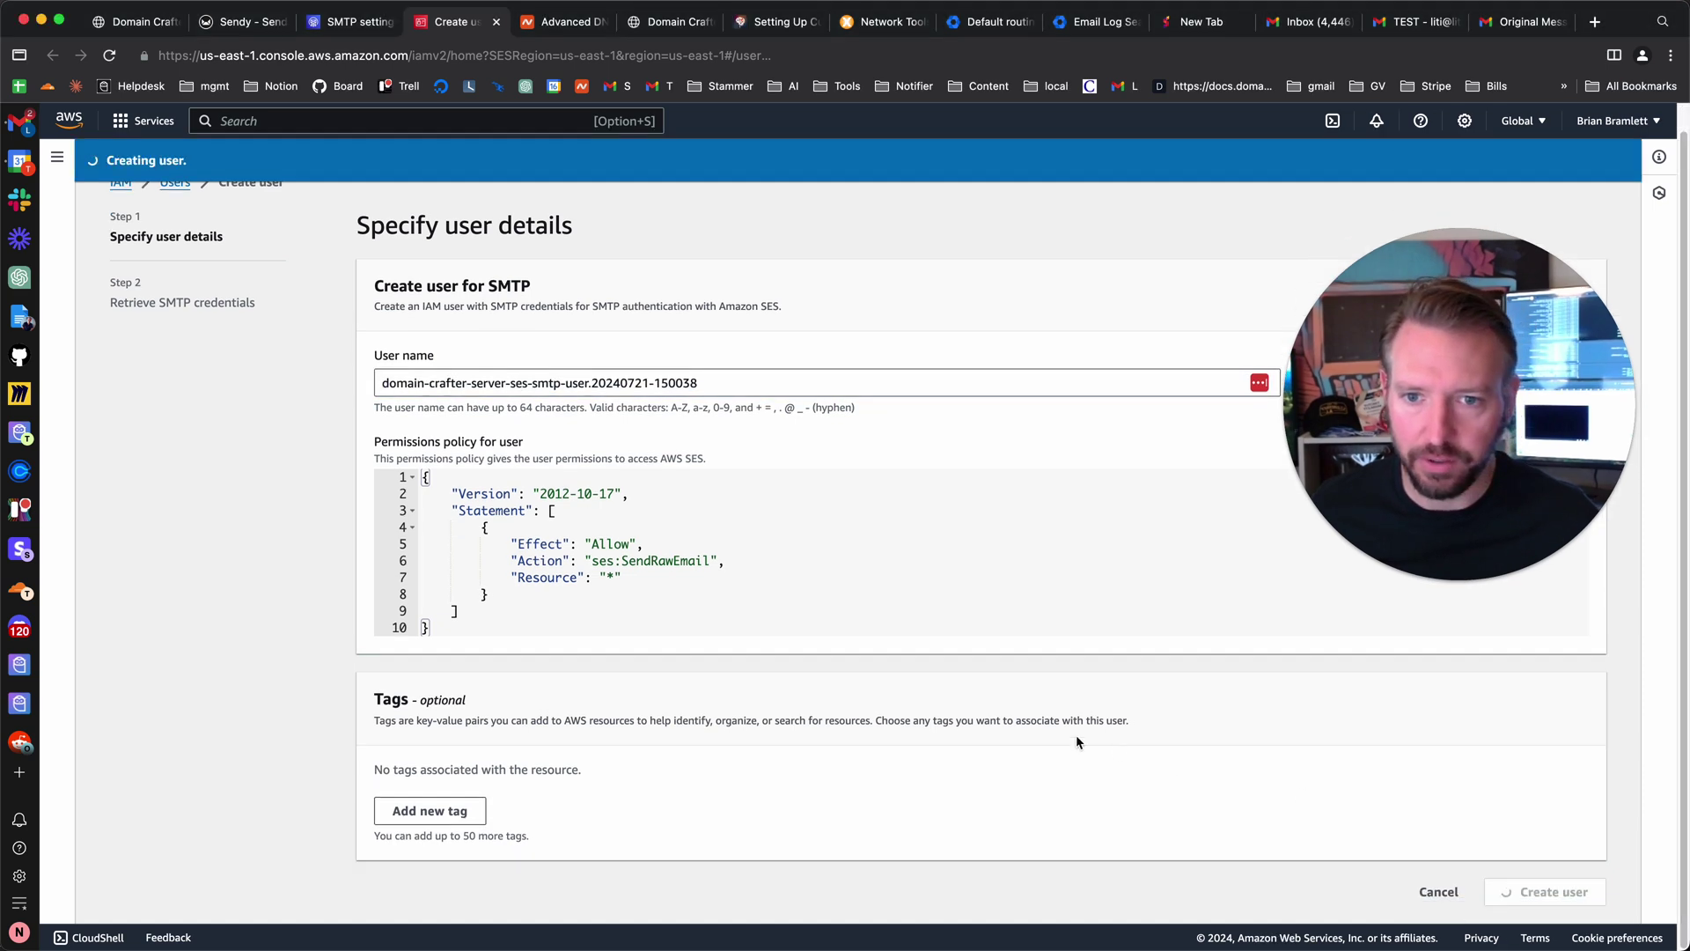